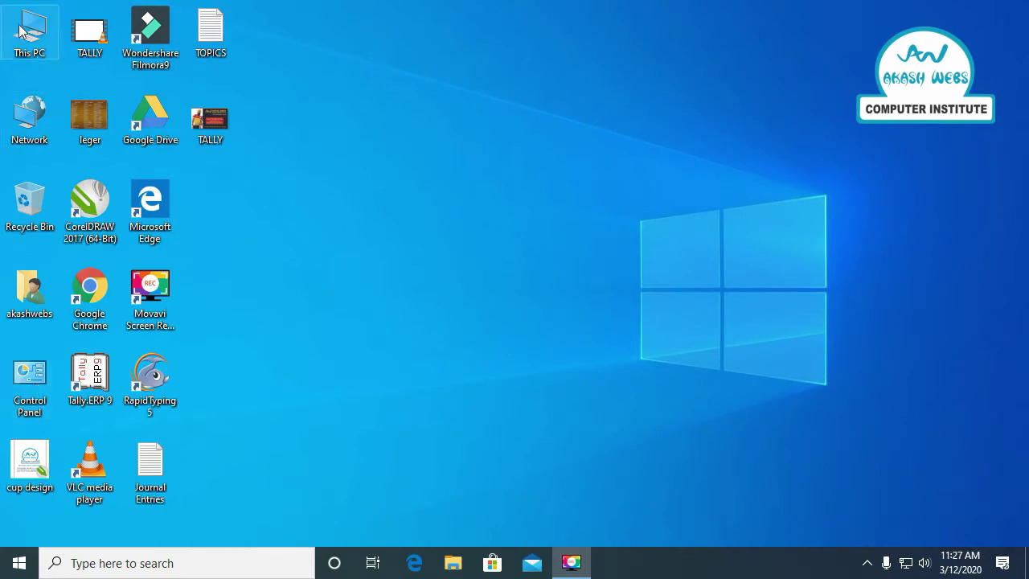
Launch Word by searching 'wor' in the Windows Start menu.
{"action": "key", "text": "super"}
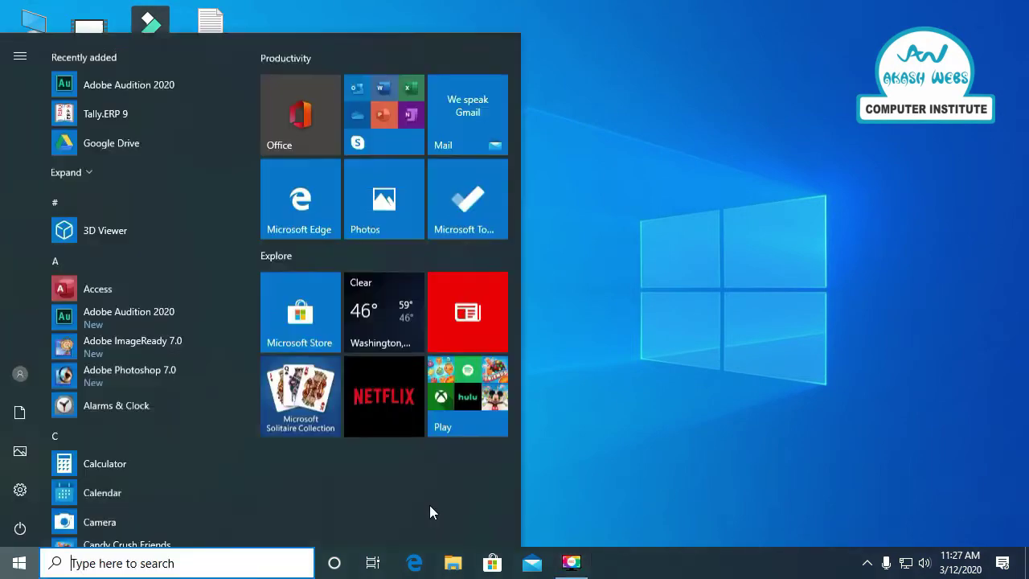
{"action": "type", "text": "wo"}
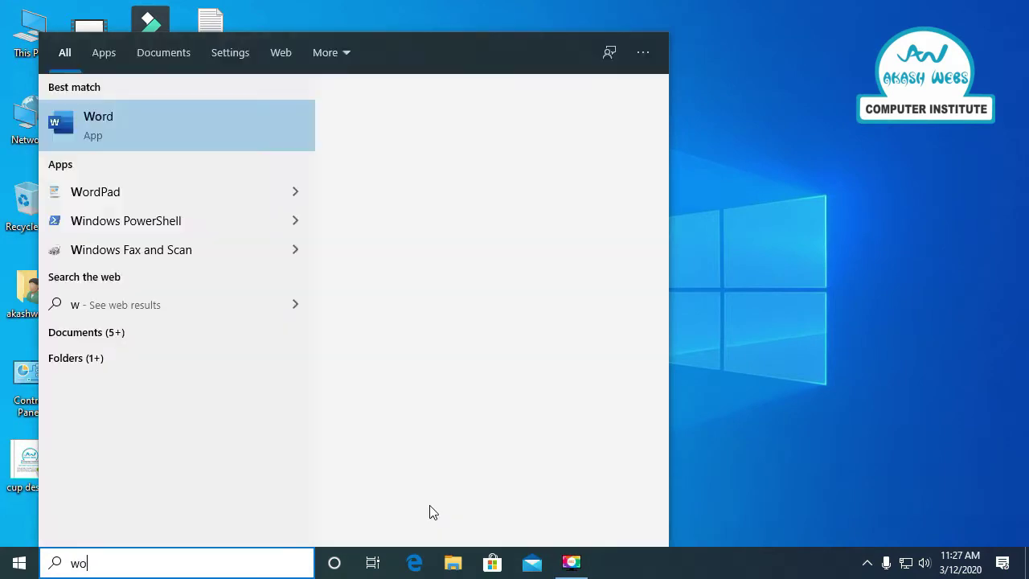
{"action": "type", "text": "r"}
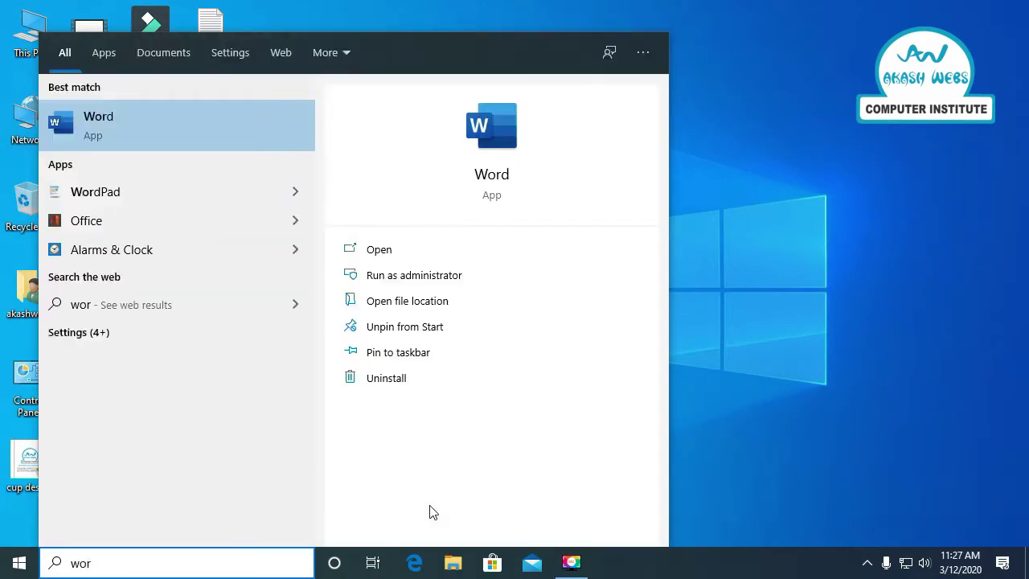
{"action": "key", "text": "Escape"}
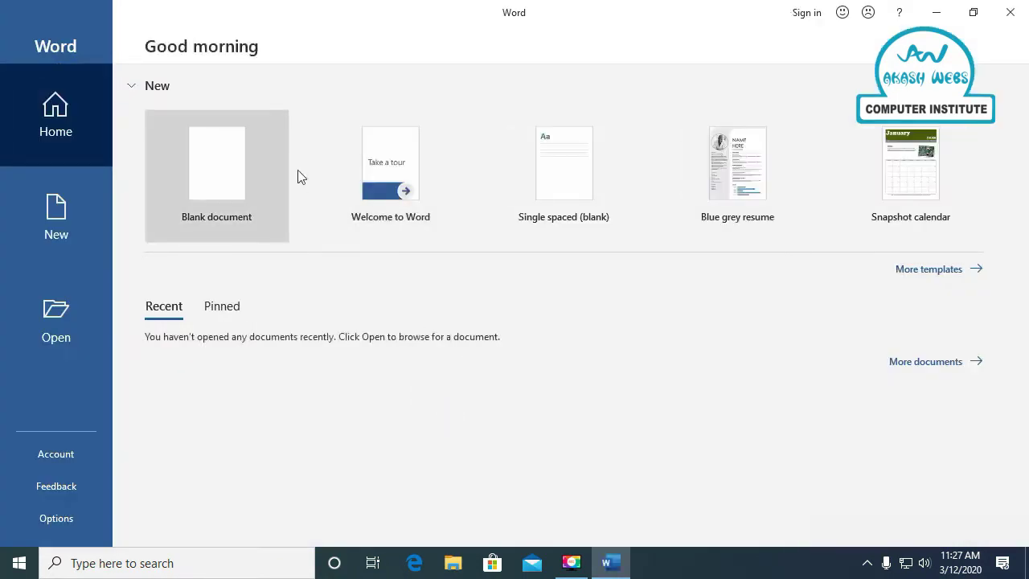
Start a blank document and type the lines 'To' and 'The principal,'.
{"action": "left_click", "coordinate": [230, 170]}
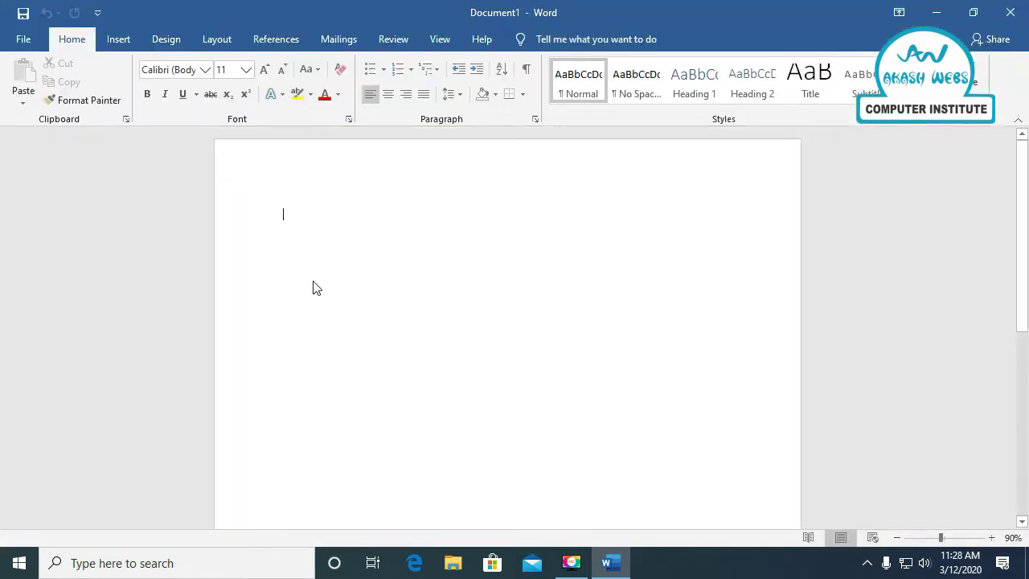
{"action": "double_click", "coordinate": [314, 280]}
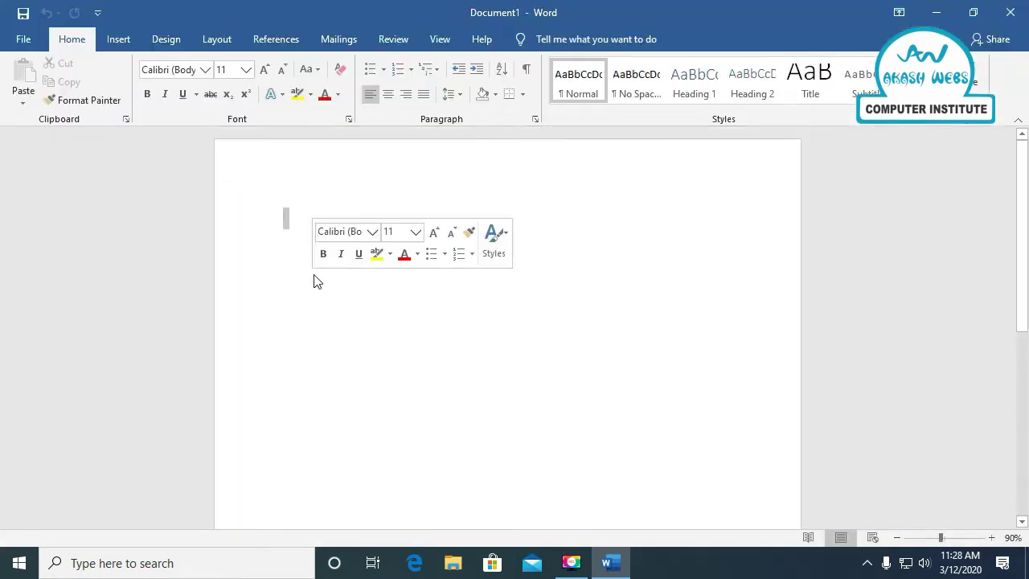
{"action": "left_click", "coordinate": [297, 235]}
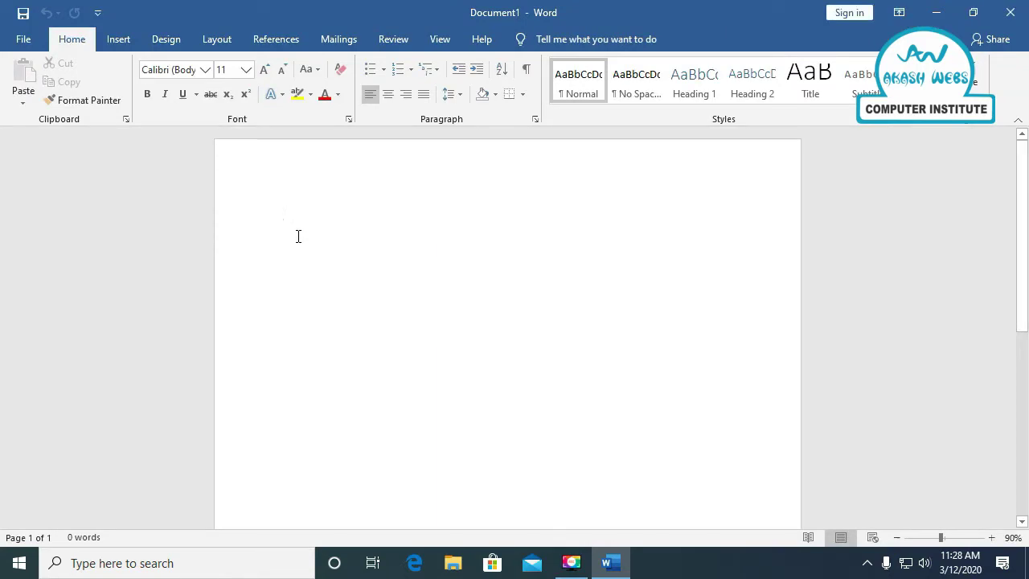
{"action": "type", "text": "To"}
{"action": "key", "text": "Return"}
{"action": "type", "text": "The "}
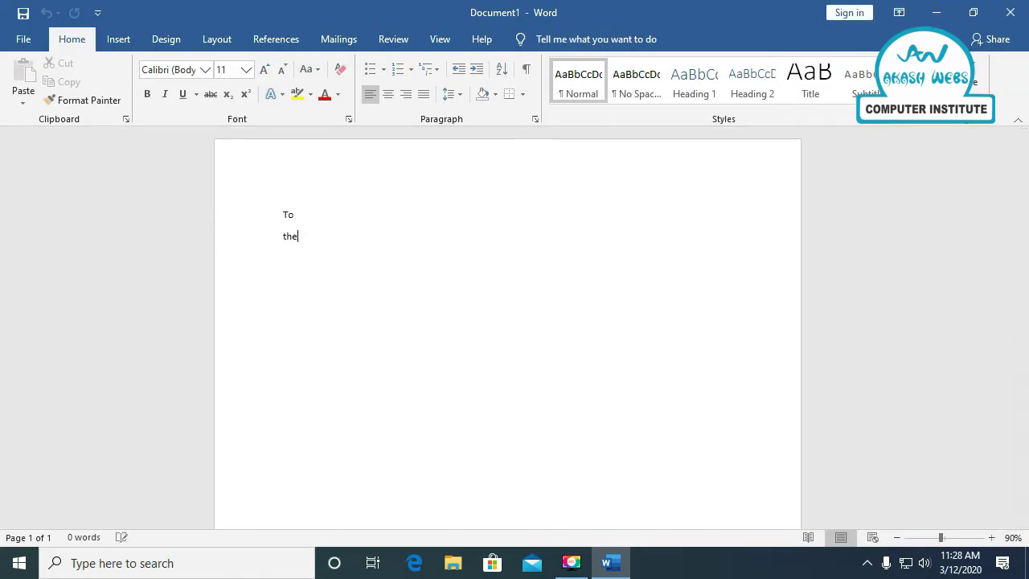
{"action": "type", "text": "princi"}
{"action": "type", "text": "pa"}
{"action": "key", "text": "BackSpace"}
{"action": "type", "text": ","}
{"action": "key", "text": "Return"}
Add 'Dashmeh Sr. Sec. School,', 'Ludhiana.' and 'Respected Sir,', then select all text.
{"action": "type", "text": "Dashmeh "}
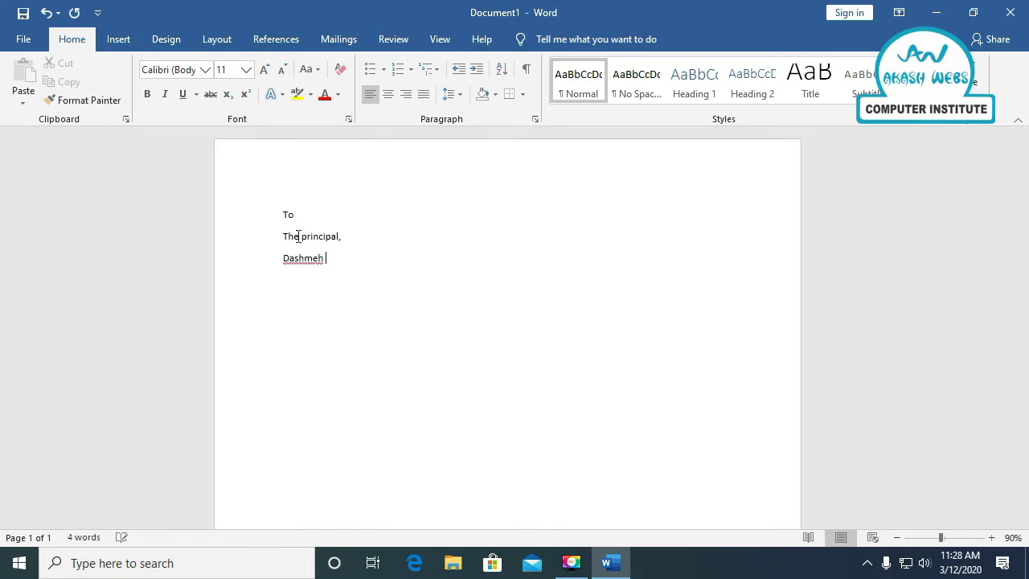
{"action": "type", "text": "Se"}
{"action": "key", "text": "BackSpace"}
{"action": "type", "text": "r"}
{"action": "type", "text": ". Sec. Schoo"}
{"action": "type", "text": "l,"}
{"action": "key", "text": "Return"}
{"action": "type", "text": "Luh"}
{"action": "key", "text": "BackSpace"}
{"action": "type", "text": "d"}
{"action": "type", "text": "hiana. "}
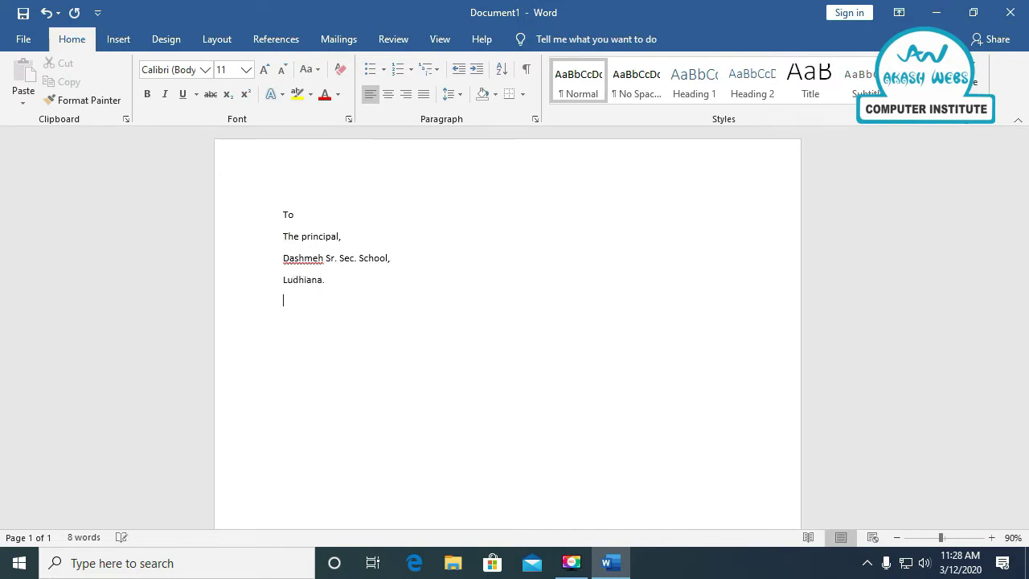
{"action": "type", "text": "Res"}
{"action": "type", "text": "pected"}
{"action": "type", "text": " Sir"}
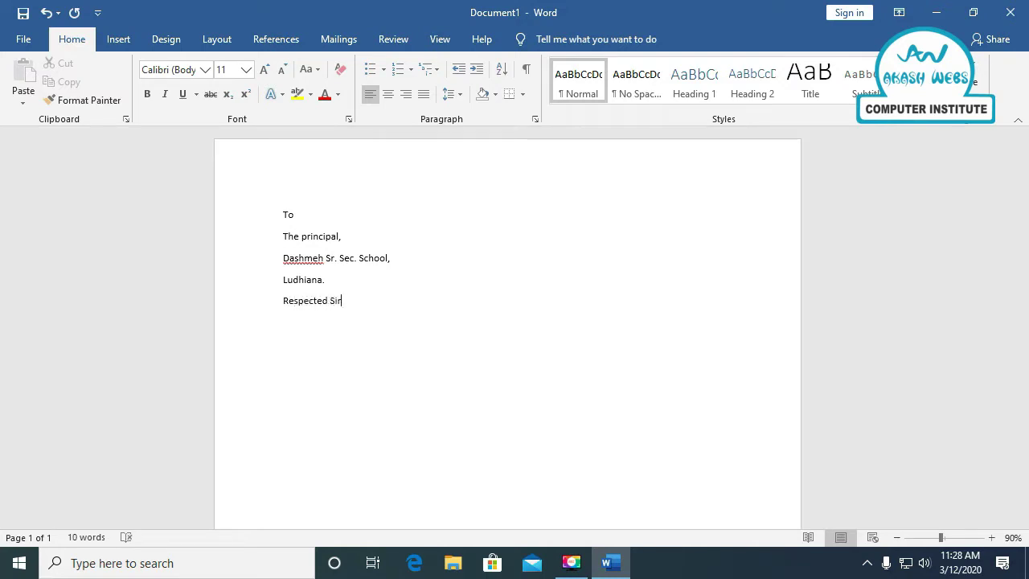
{"action": "type", "text": ","}
{"action": "key", "text": "ctrl+a"}
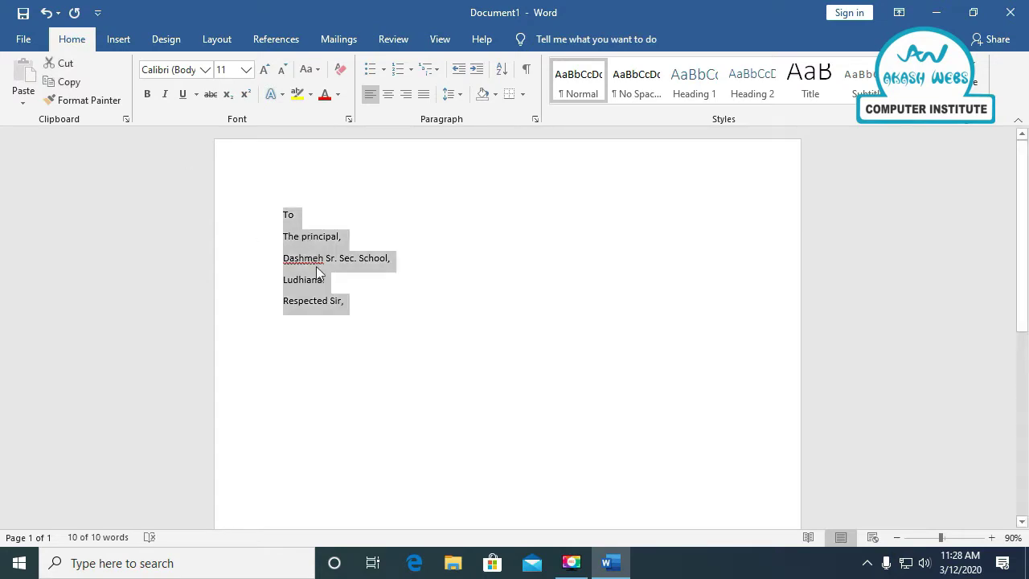
Select the five opening lines and enlarge them to 12 point.
{"action": "left_click", "coordinate": [297, 267]}
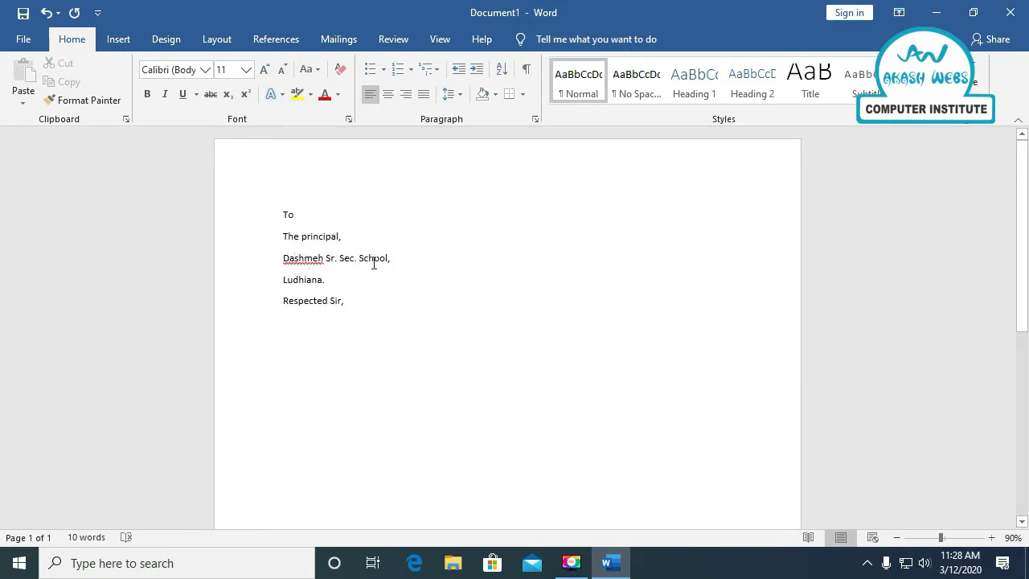
{"action": "left_click", "coordinate": [287, 261]}
{"action": "left_click_drag", "start_coordinate": [285, 216], "coordinate": [357, 302]}
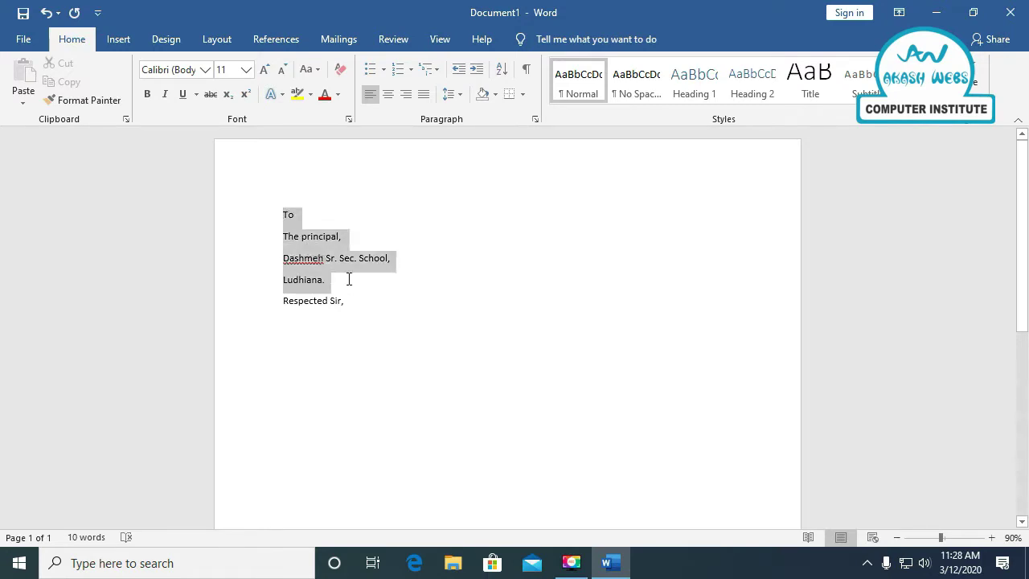
{"action": "left_click", "coordinate": [265, 70]}
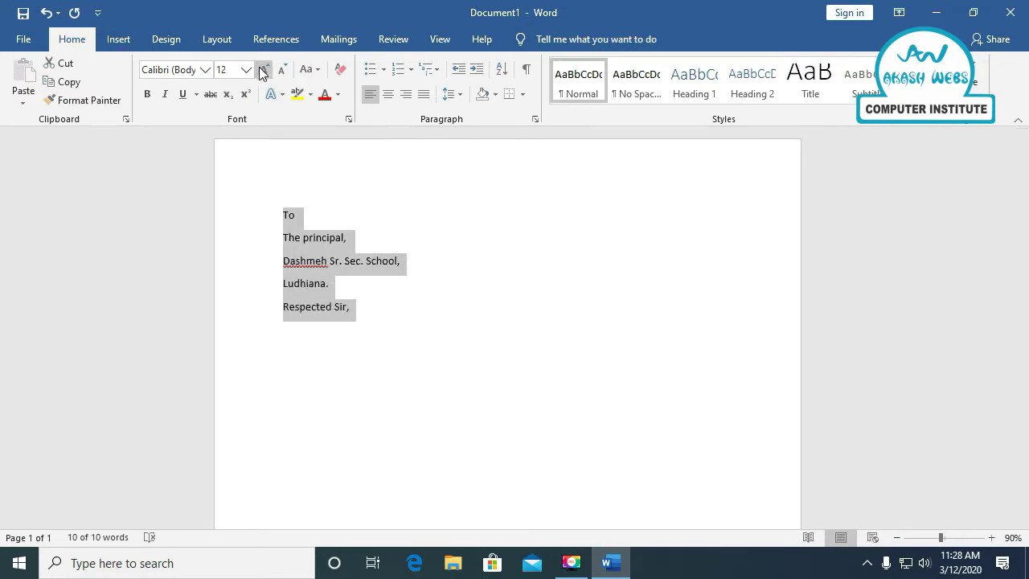
Toggle bold, italic and underline on the lines, leaving them plain.
{"action": "left_click", "coordinate": [147, 95]}
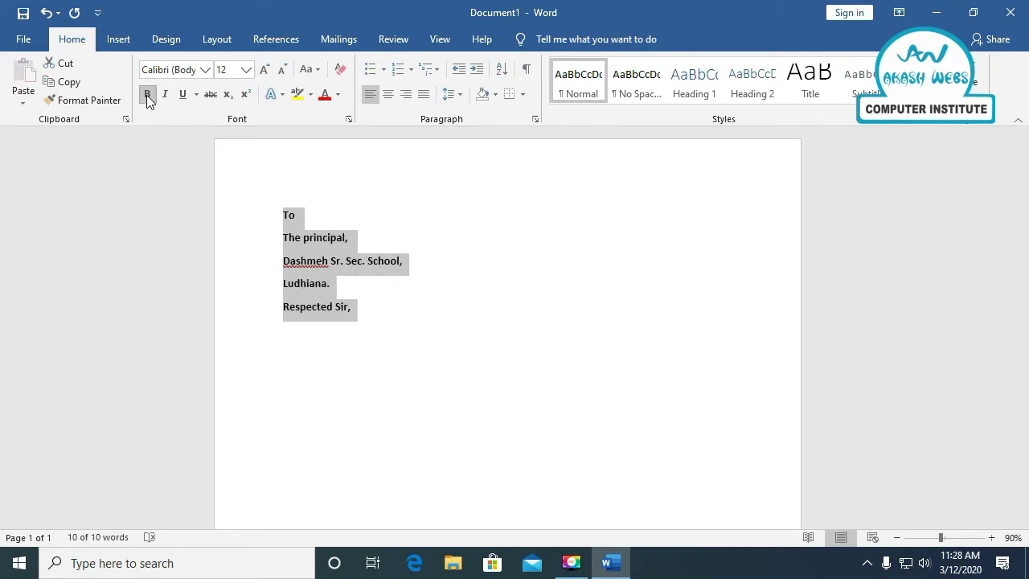
{"action": "left_click", "coordinate": [148, 95]}
{"action": "left_click", "coordinate": [165, 95]}
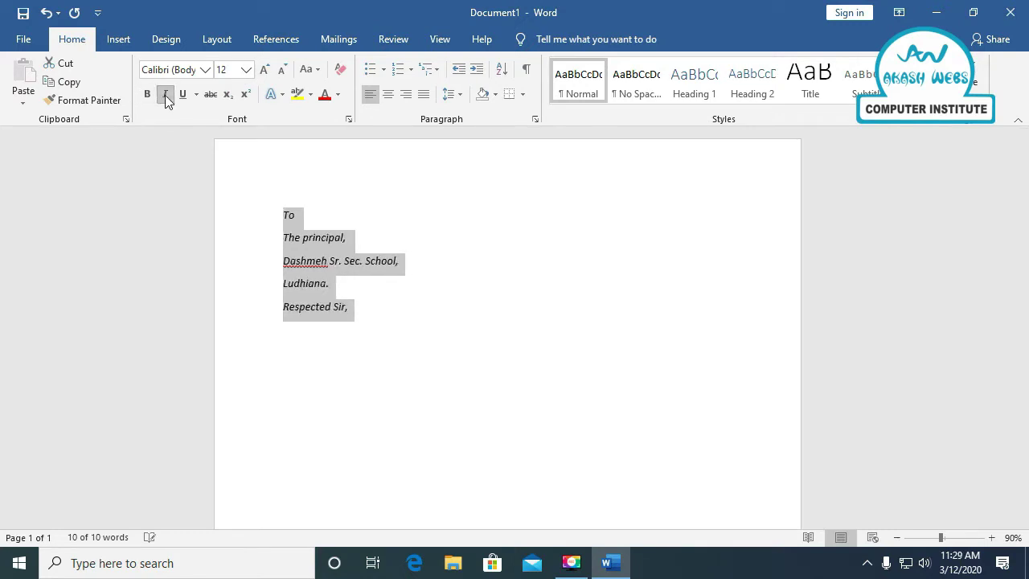
{"action": "left_click", "coordinate": [165, 95]}
{"action": "left_click", "coordinate": [182, 95]}
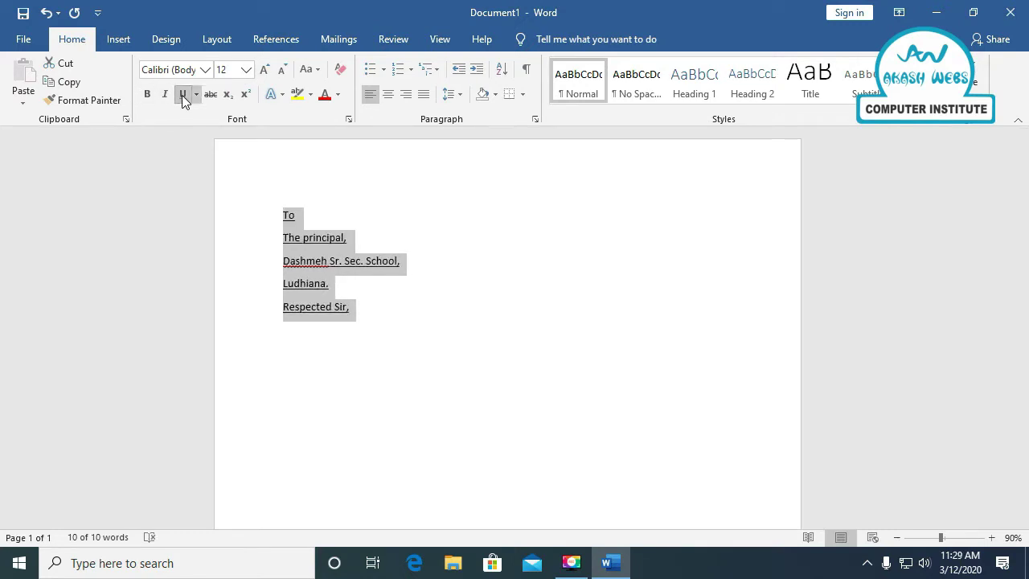
{"action": "left_click", "coordinate": [182, 95]}
{"action": "left_click", "coordinate": [327, 311]}
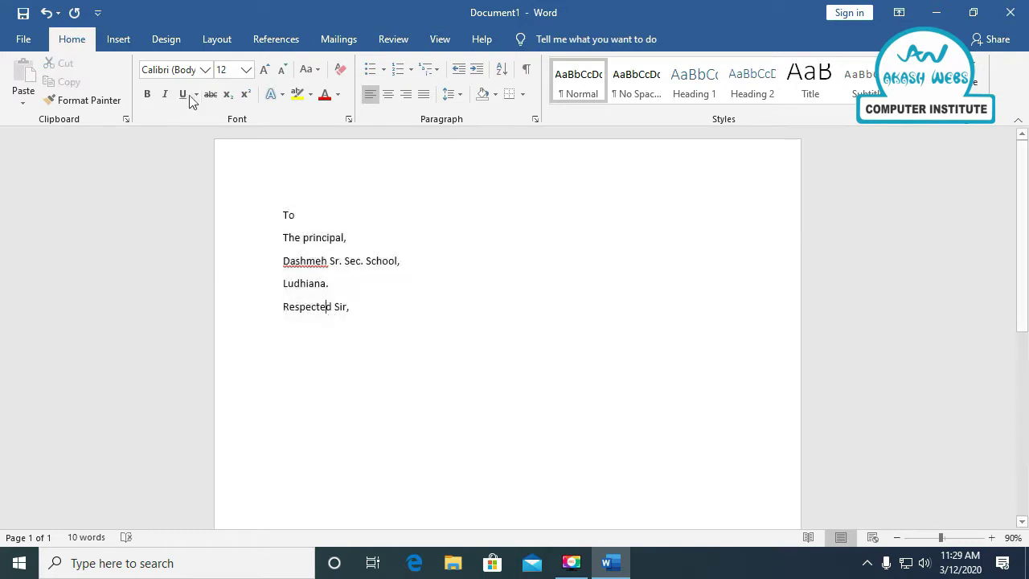
Add an 'A2' line below Respected Sir, with the 2 formatted as subscript.
{"action": "left_click", "coordinate": [380, 315]}
{"action": "key", "text": "Return"}
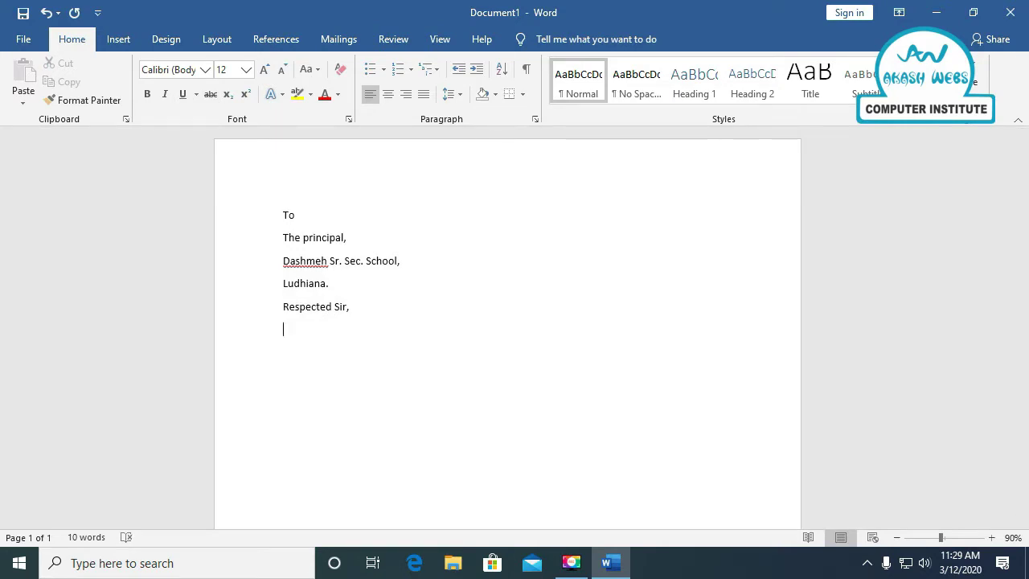
{"action": "type", "text": "A2"}
{"action": "double_click", "coordinate": [291, 330]}
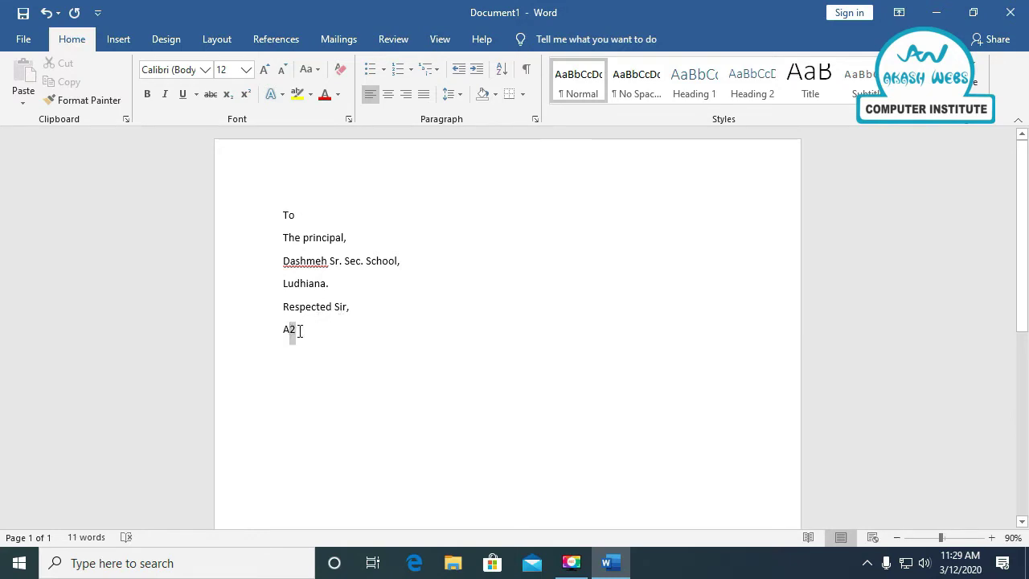
{"action": "left_click", "coordinate": [246, 94]}
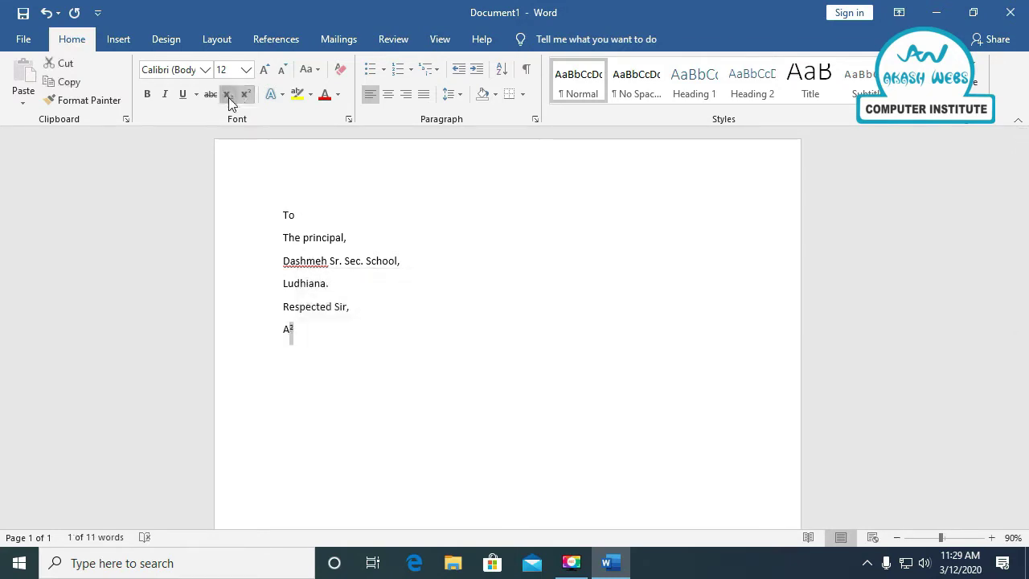
{"action": "left_click", "coordinate": [228, 95]}
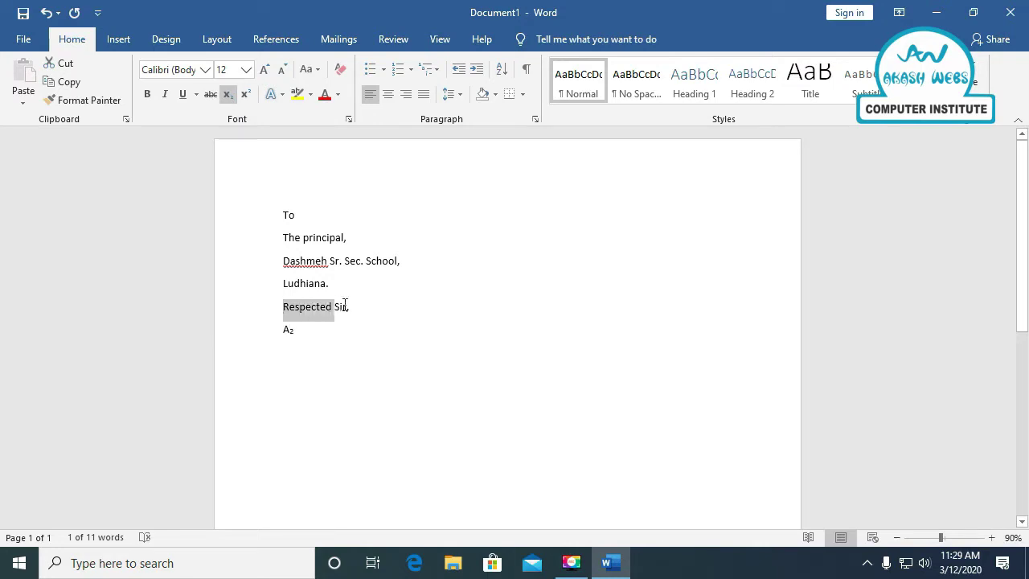
{"action": "left_click_drag", "start_coordinate": [302, 306], "coordinate": [347, 307]}
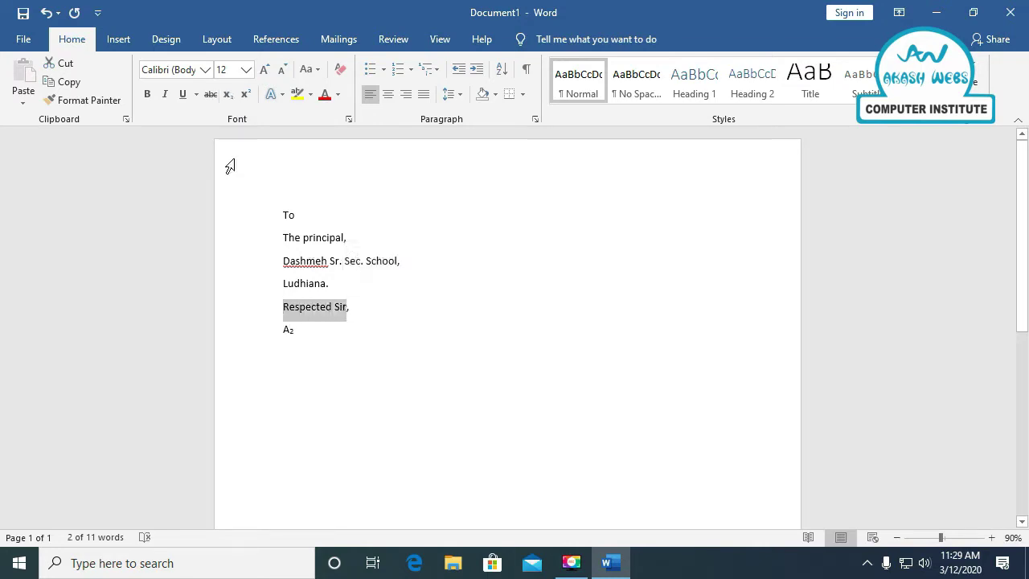
Try strikethrough and shrink/grow font on Respected Sir, returning it to 12 point.
{"action": "left_click", "coordinate": [208, 93]}
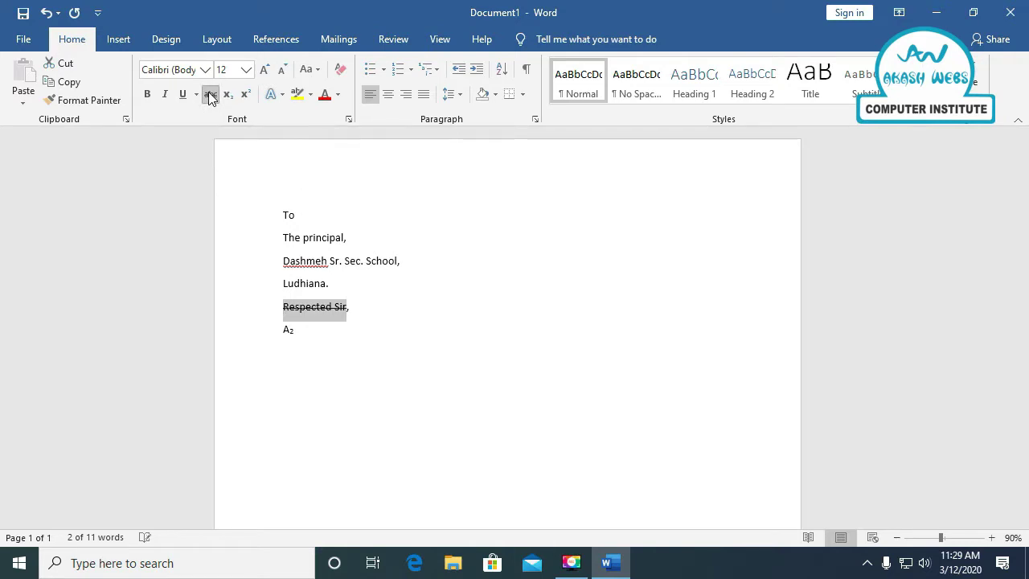
{"action": "left_click", "coordinate": [208, 93]}
{"action": "left_click", "coordinate": [274, 70]}
{"action": "left_click", "coordinate": [274, 70]}
{"action": "left_click", "coordinate": [267, 71]}
{"action": "left_click", "coordinate": [268, 70]}
Try a blue outline effect and uppercase on Respected Sir, undo, then add empty lines below A₂.
{"action": "left_click", "coordinate": [282, 94]}
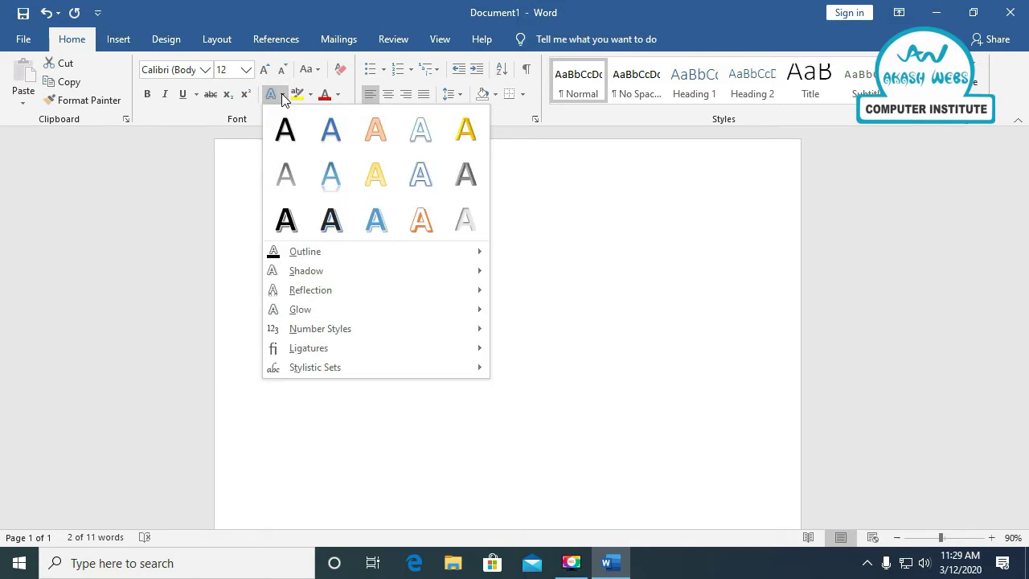
{"action": "left_click", "coordinate": [416, 133]}
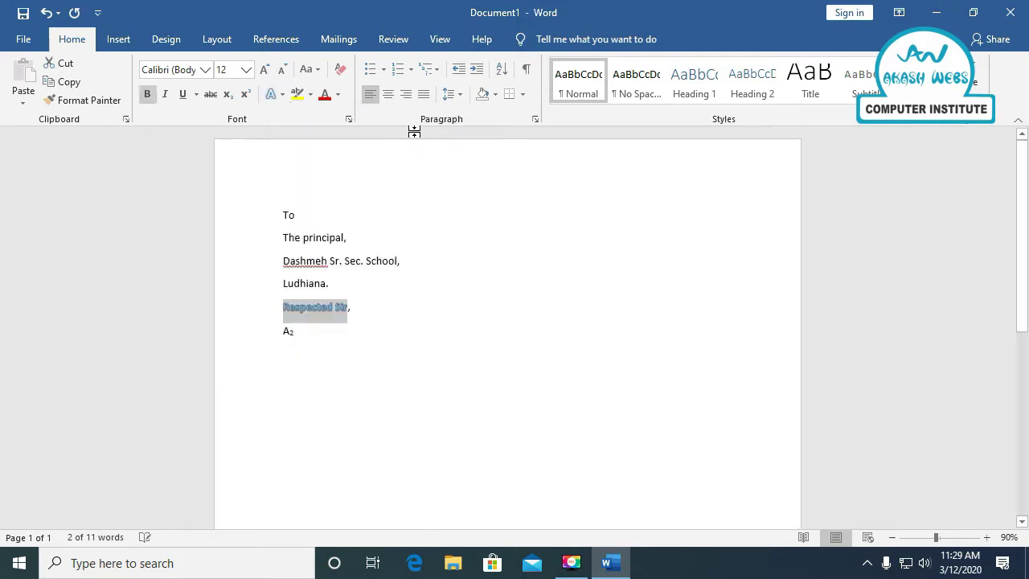
{"action": "left_click", "coordinate": [306, 71]}
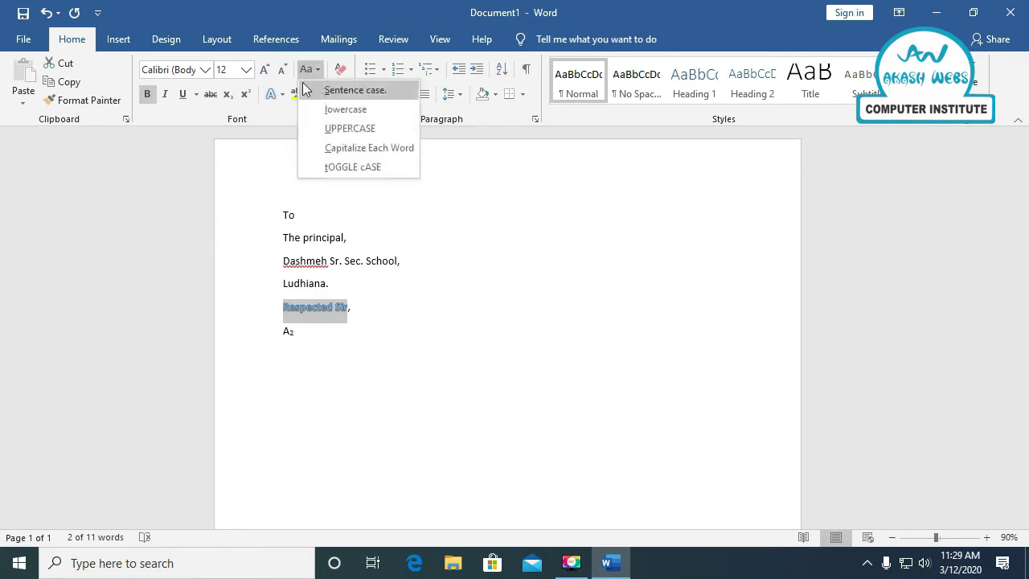
{"action": "left_click", "coordinate": [334, 128]}
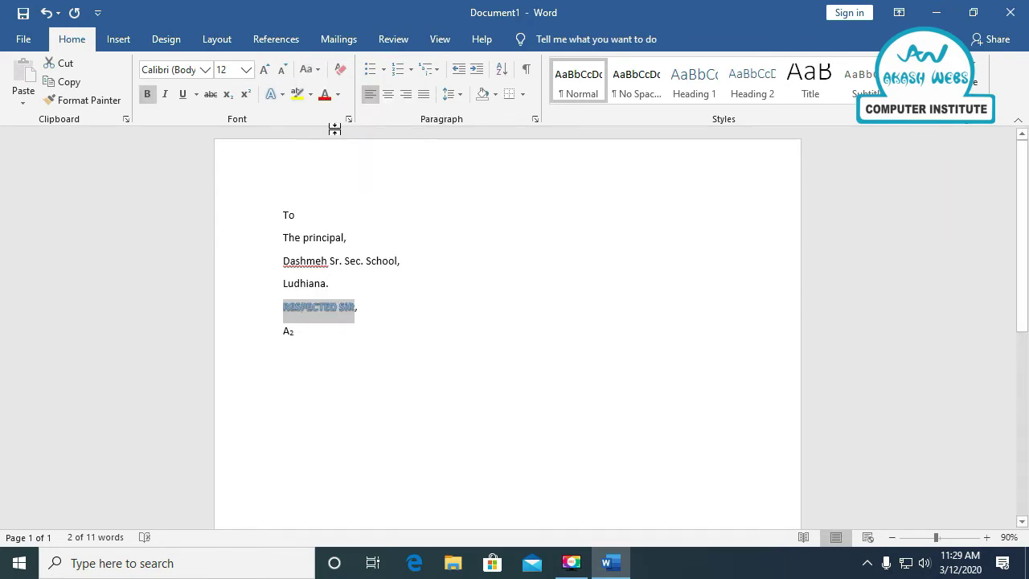
{"action": "key", "text": "ctrl+z"}
{"action": "key", "text": "ctrl+z"}
{"action": "key", "text": "ctrl+z"}
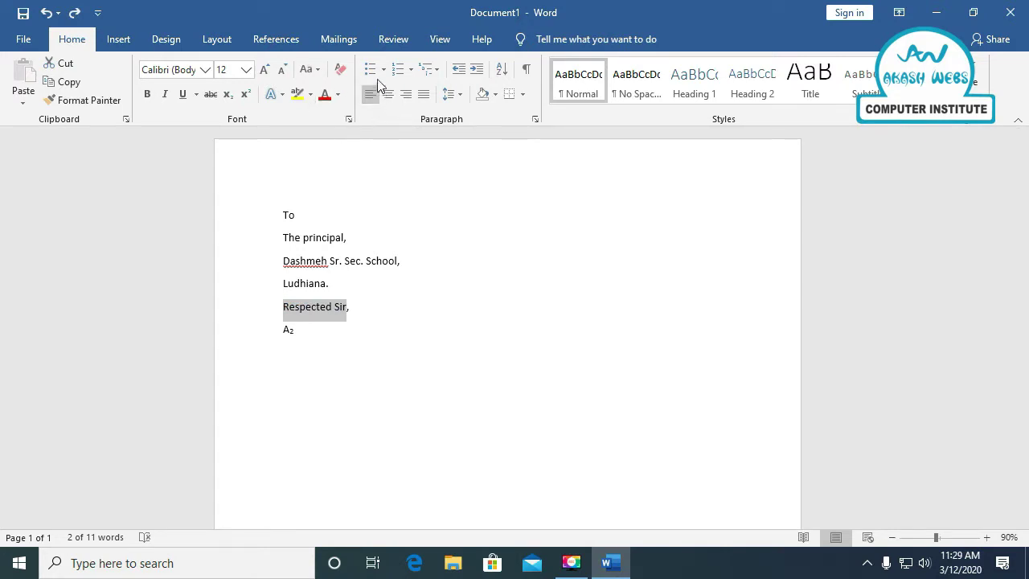
{"action": "left_click", "coordinate": [333, 344]}
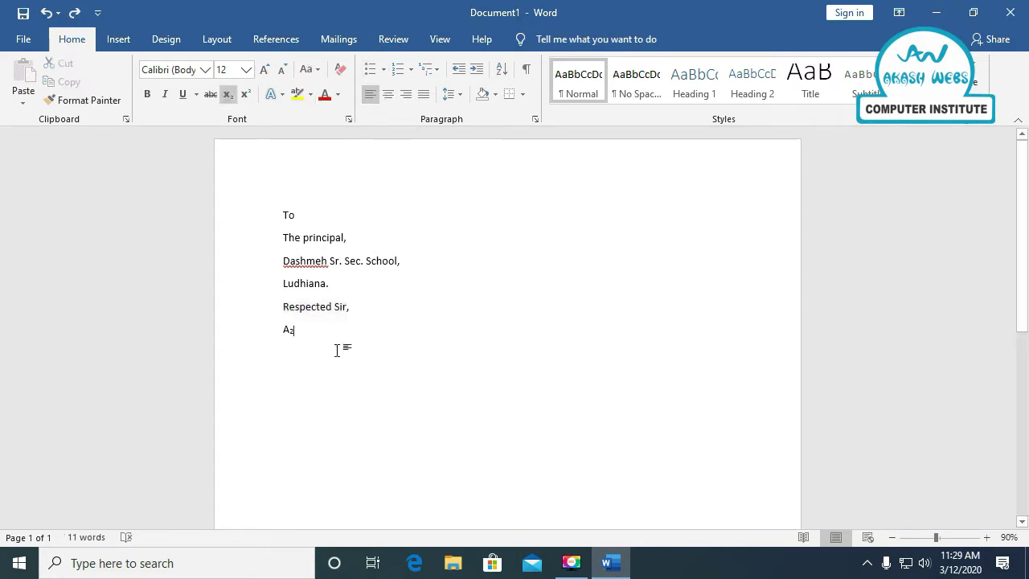
{"action": "key", "text": "Return"}
{"action": "key", "text": "Return"}
Clear all formatting from the letter lines, To through A₂.
{"action": "left_click_drag", "start_coordinate": [283, 215], "coordinate": [314, 335]}
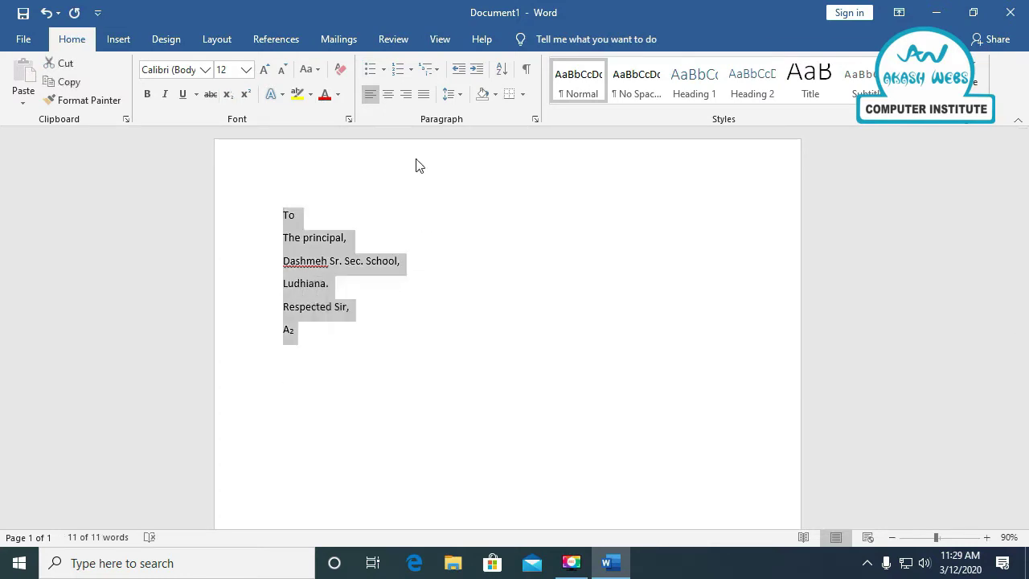
{"action": "left_click", "coordinate": [341, 71]}
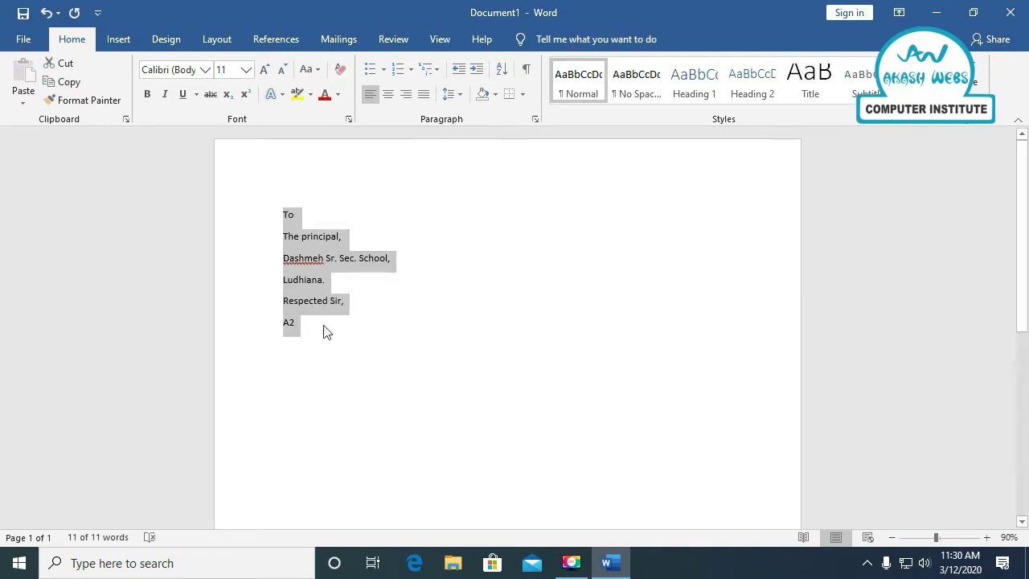
{"action": "left_click", "coordinate": [304, 334]}
Try red colour, larger size and italic on the lines, then clear formatting again.
{"action": "left_click_drag", "start_coordinate": [283, 213], "coordinate": [328, 383]}
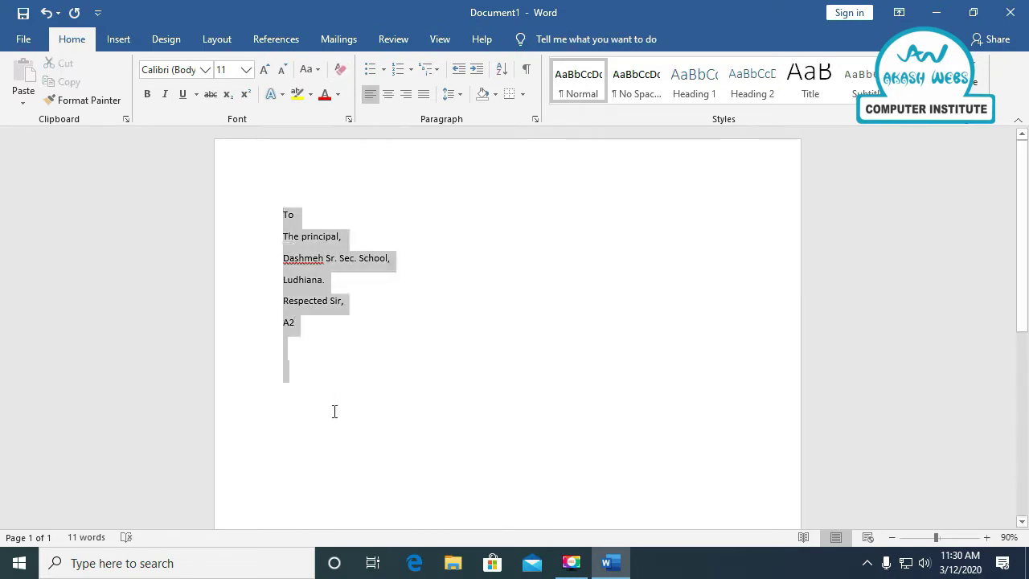
{"action": "left_click", "coordinate": [325, 94]}
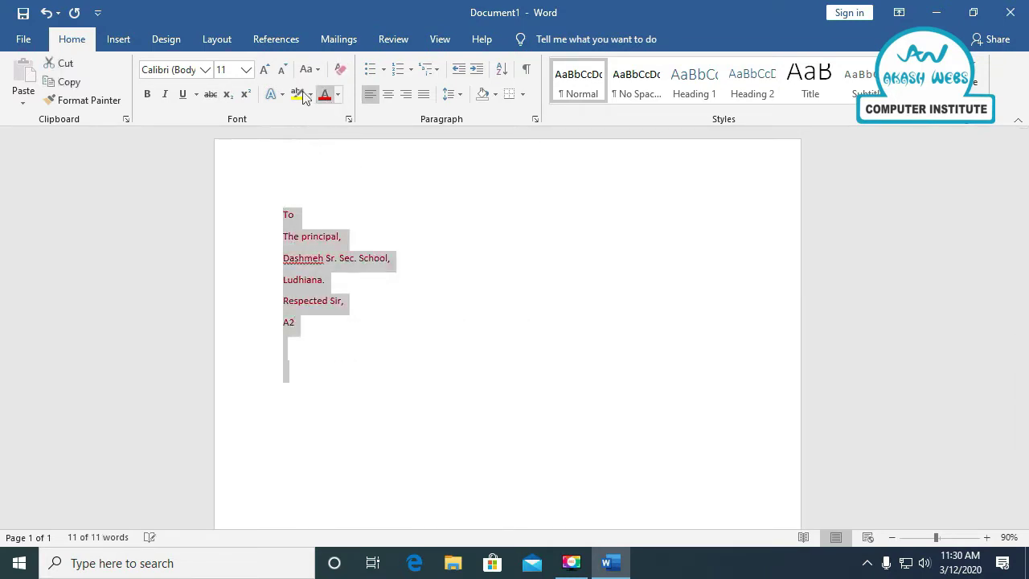
{"action": "left_click", "coordinate": [264, 70]}
{"action": "left_click", "coordinate": [264, 70]}
{"action": "left_click", "coordinate": [264, 69]}
{"action": "left_click", "coordinate": [165, 94]}
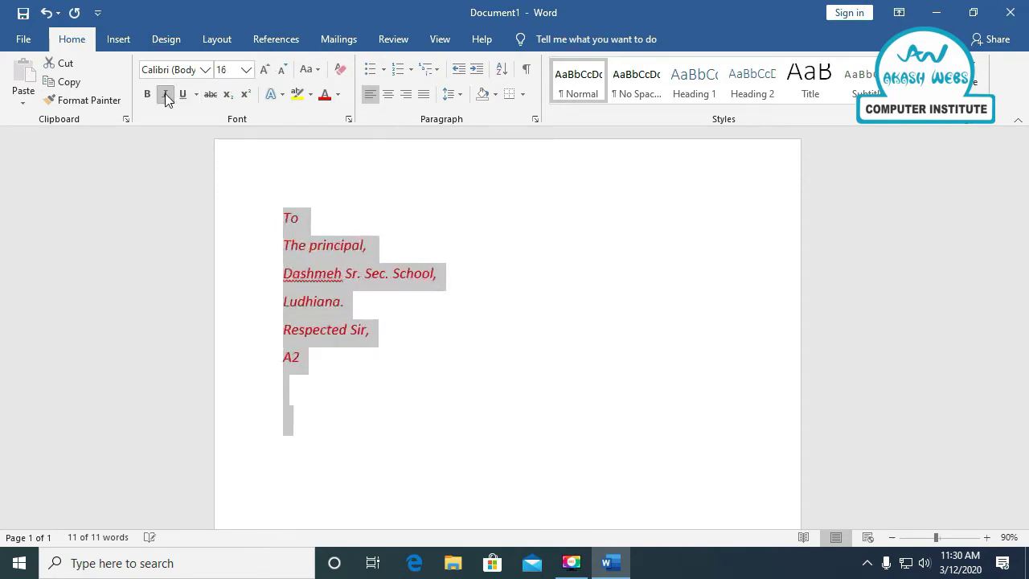
{"action": "left_click", "coordinate": [343, 70]}
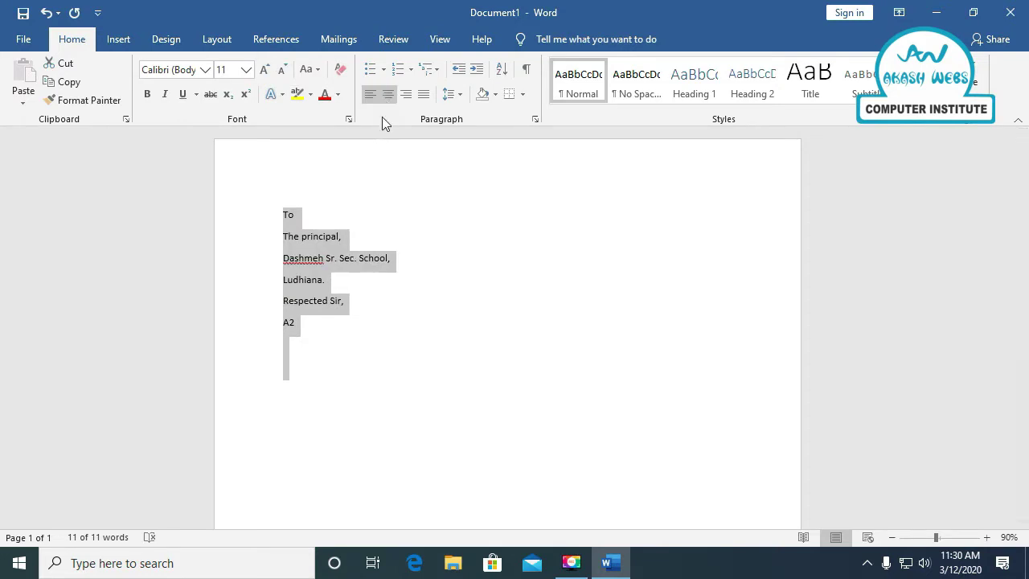
{"action": "left_click", "coordinate": [303, 366]}
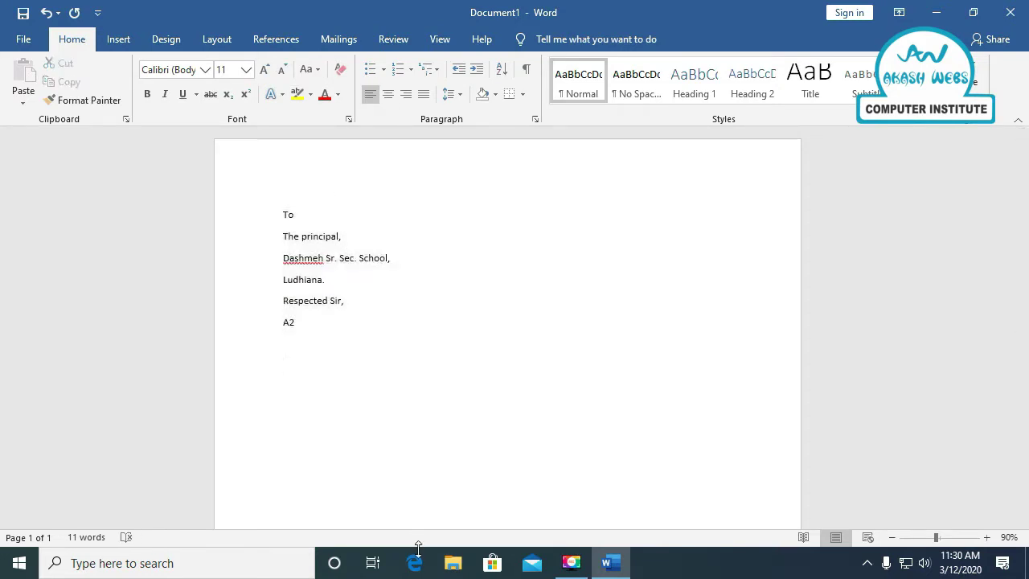
Type Tea, Coffee, Cold Drink and Soft Drink on separate lines and bullet them.
{"action": "type", "text": "Tea"}
{"action": "key", "text": "Return"}
{"action": "type", "text": "Co"}
{"action": "type", "text": "ffee"}
{"action": "key", "text": "Return"}
{"action": "type", "text": "Cold D"}
{"action": "type", "text": "rink"}
{"action": "key", "text": "Return"}
{"action": "type", "text": "S"}
{"action": "type", "text": "oft Drin"}
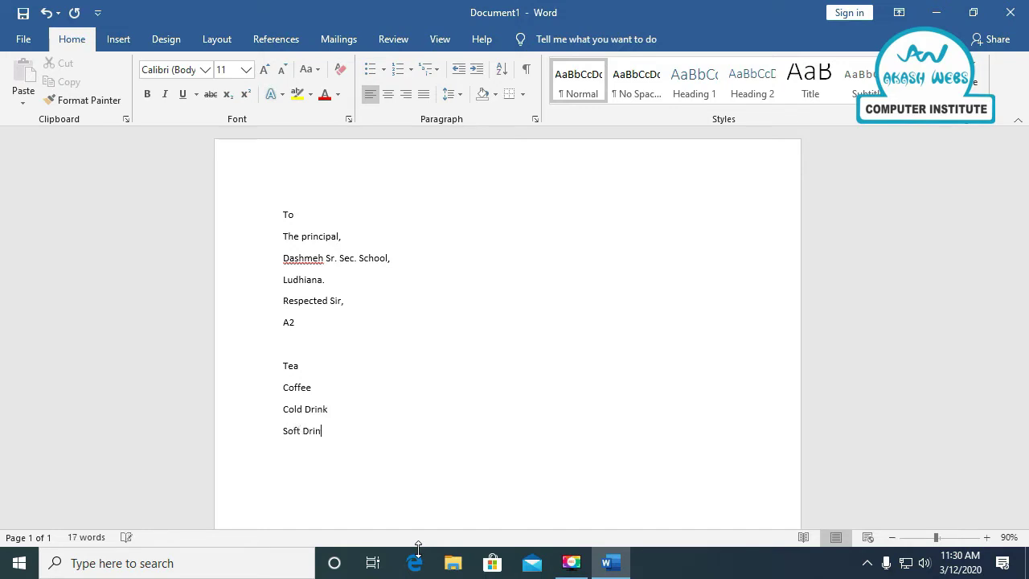
{"action": "type", "text": "k"}
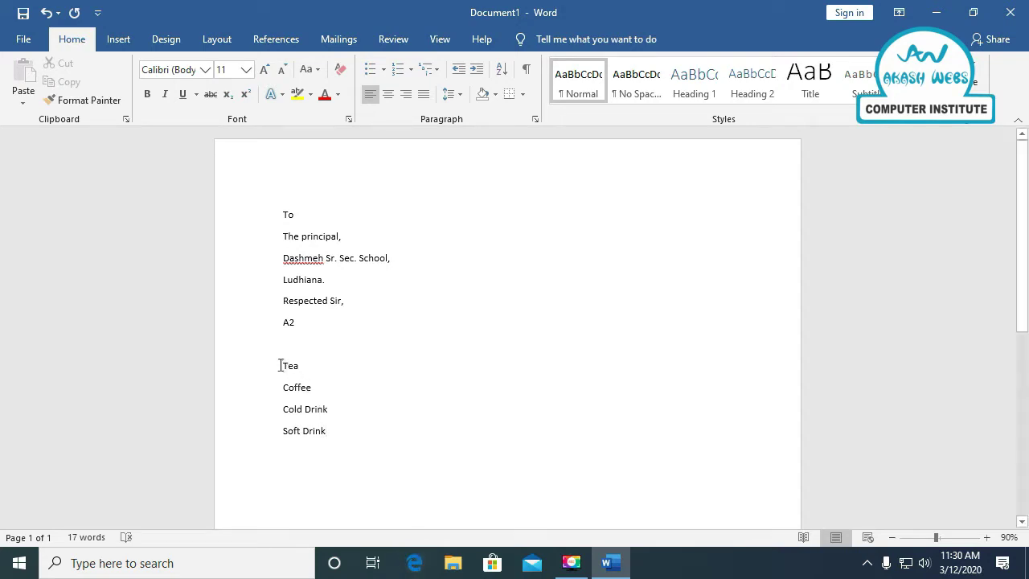
{"action": "left_click_drag", "start_coordinate": [282, 364], "coordinate": [327, 436]}
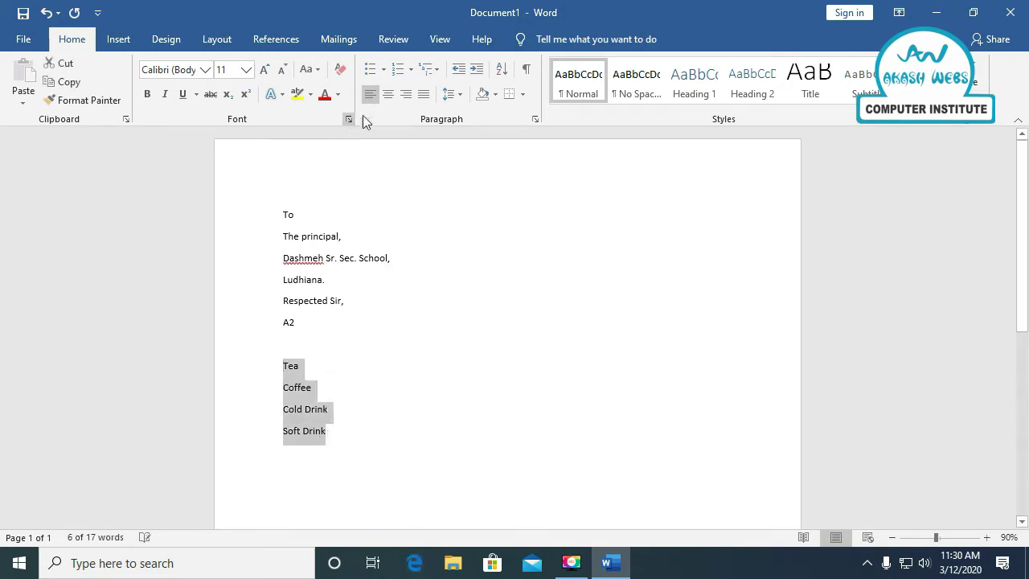
{"action": "left_click", "coordinate": [369, 68]}
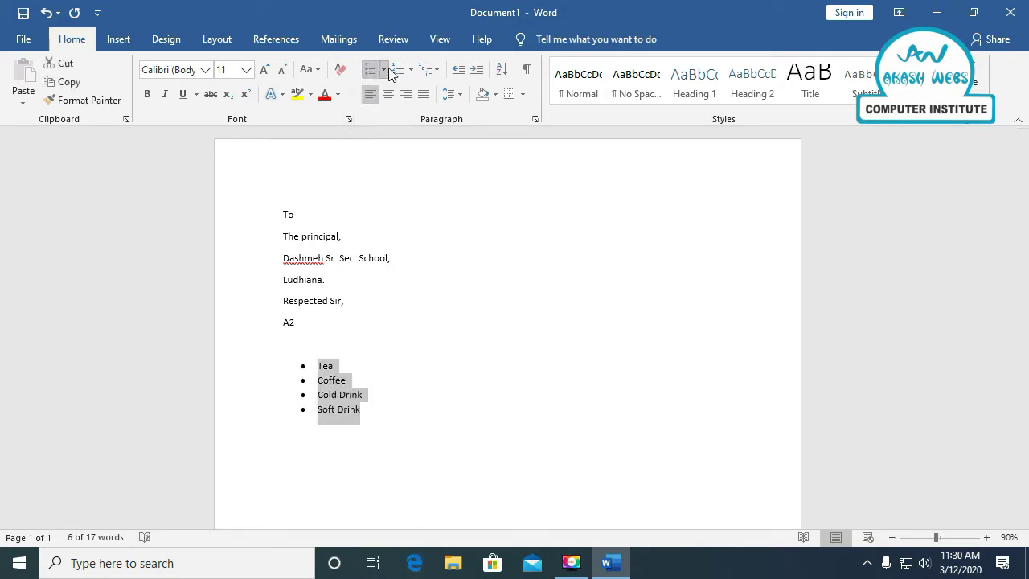
{"action": "left_click", "coordinate": [383, 70]}
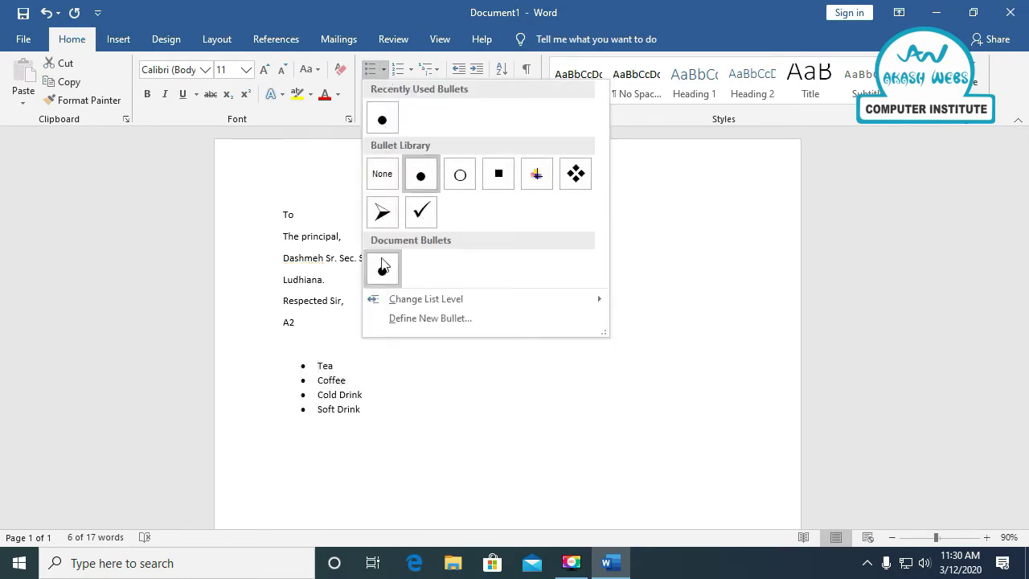
Switch the drinks list to check-mark bullets, then to I. II. III. Roman numbering.
{"action": "left_click", "coordinate": [420, 212]}
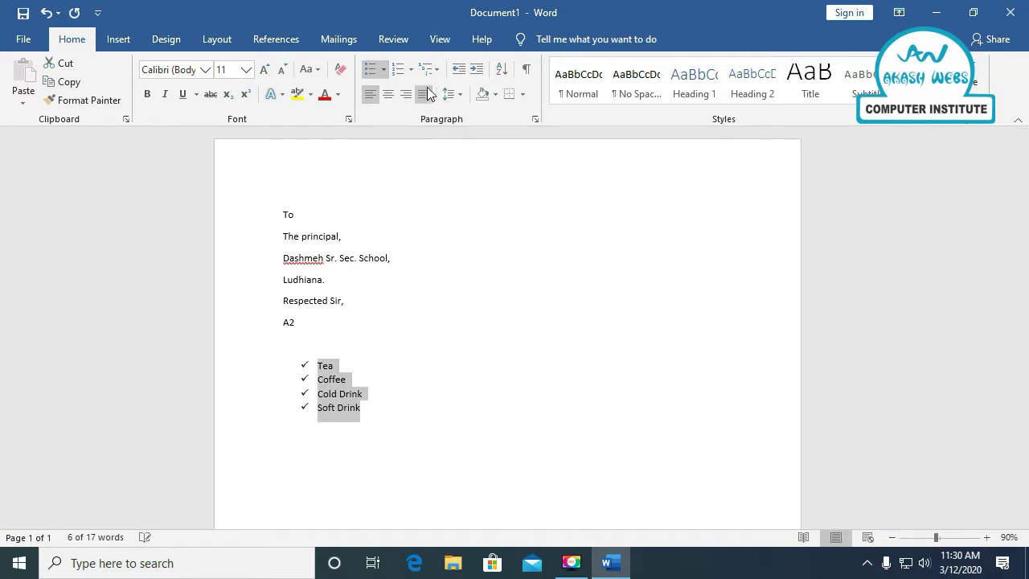
{"action": "left_click", "coordinate": [411, 70]}
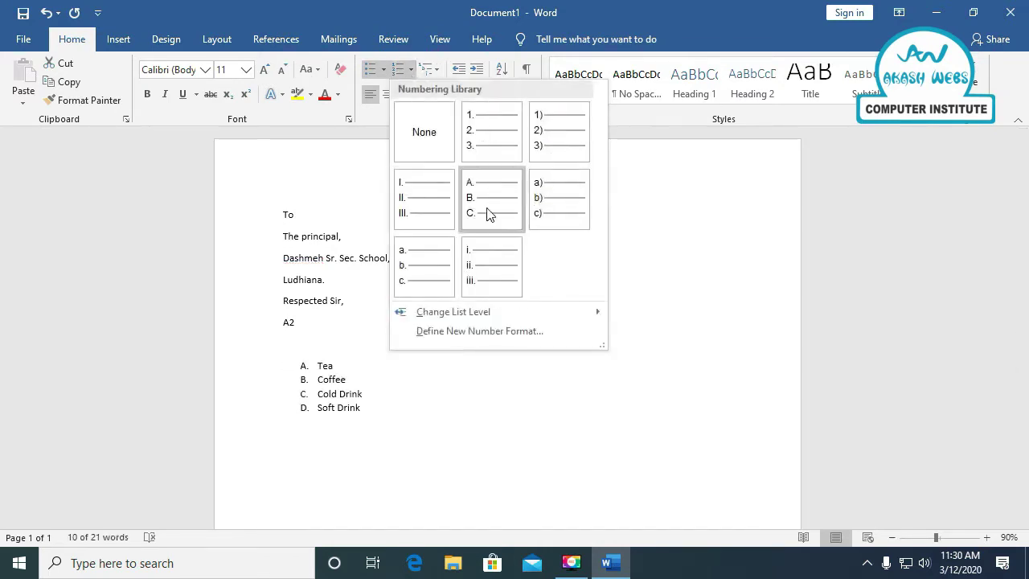
{"action": "left_click", "coordinate": [420, 206]}
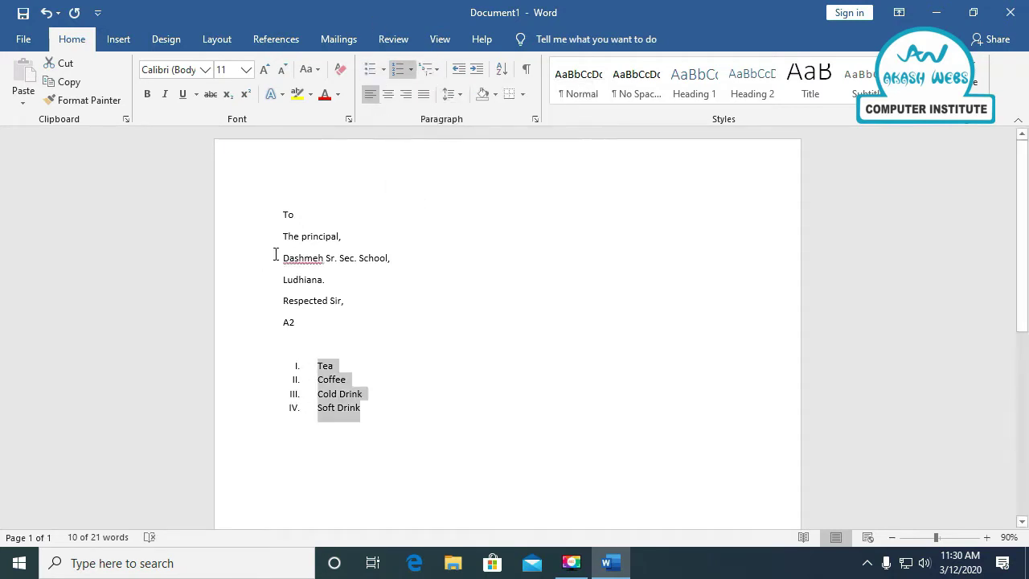
{"action": "left_click", "coordinate": [329, 407]}
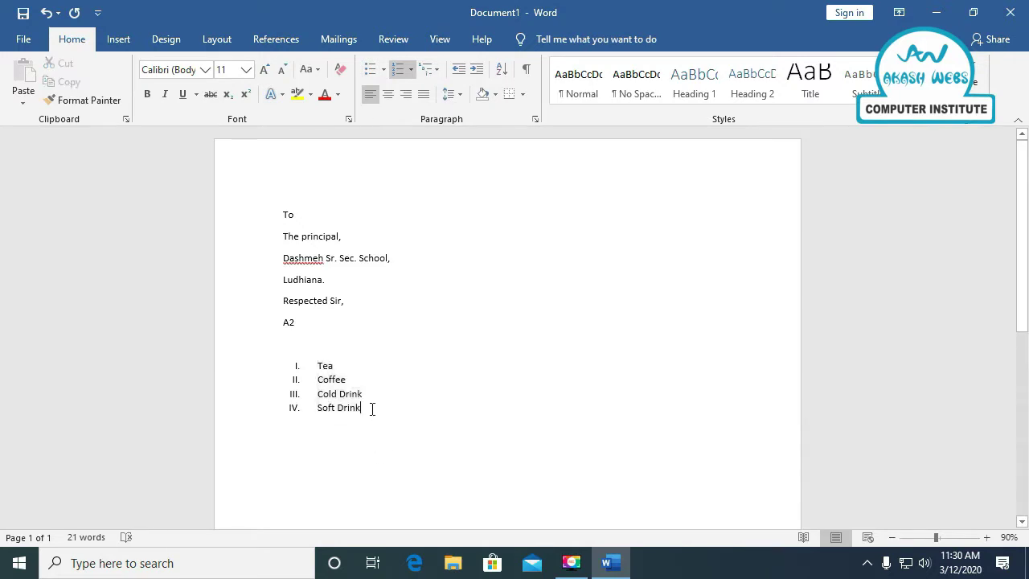
Type 'This is our home page.' and paste copies of it repeatedly into one paragraph.
{"action": "key", "text": "Return"}
{"action": "type", "text": "This "}
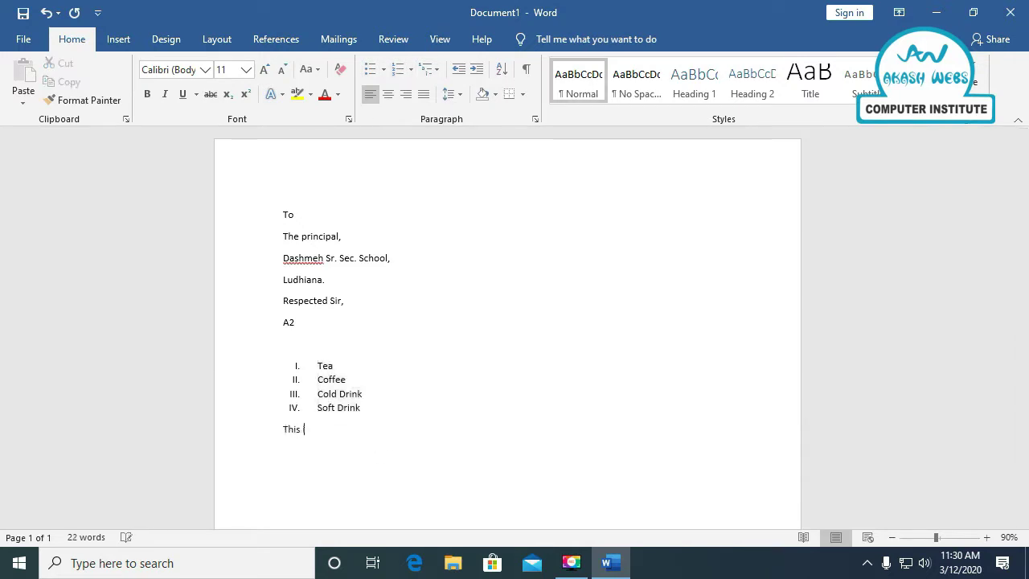
{"action": "type", "text": "is our h"}
{"action": "type", "text": "ome page."}
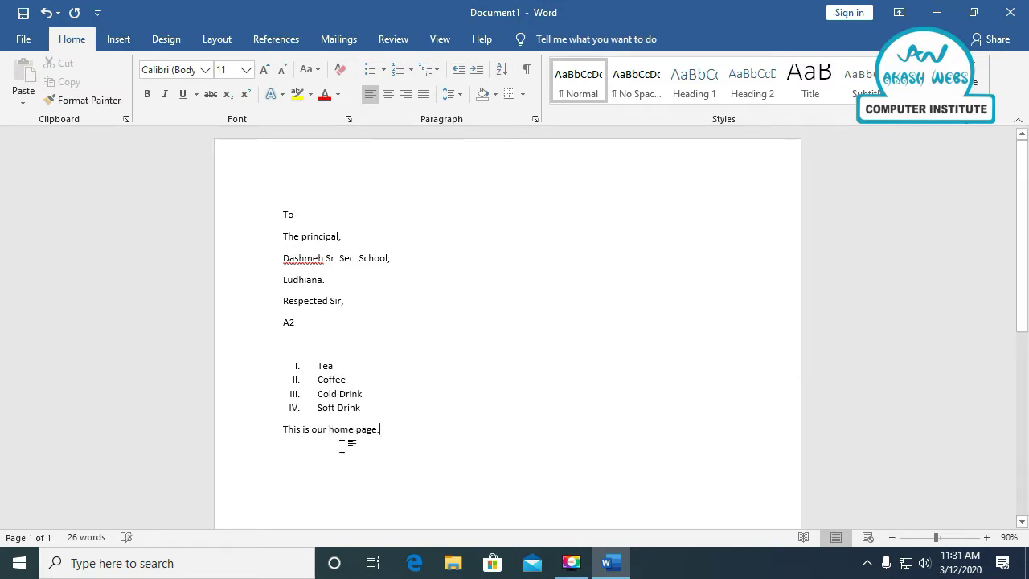
{"action": "left_click_drag", "start_coordinate": [283, 428], "coordinate": [378, 435]}
{"action": "key", "text": "ctrl+c"}
{"action": "key", "text": "ctrl+v"}
{"action": "key", "text": "ctrl+v"}
{"action": "key", "text": "ctrl+v"}
{"action": "key", "text": "ctrl+v"}
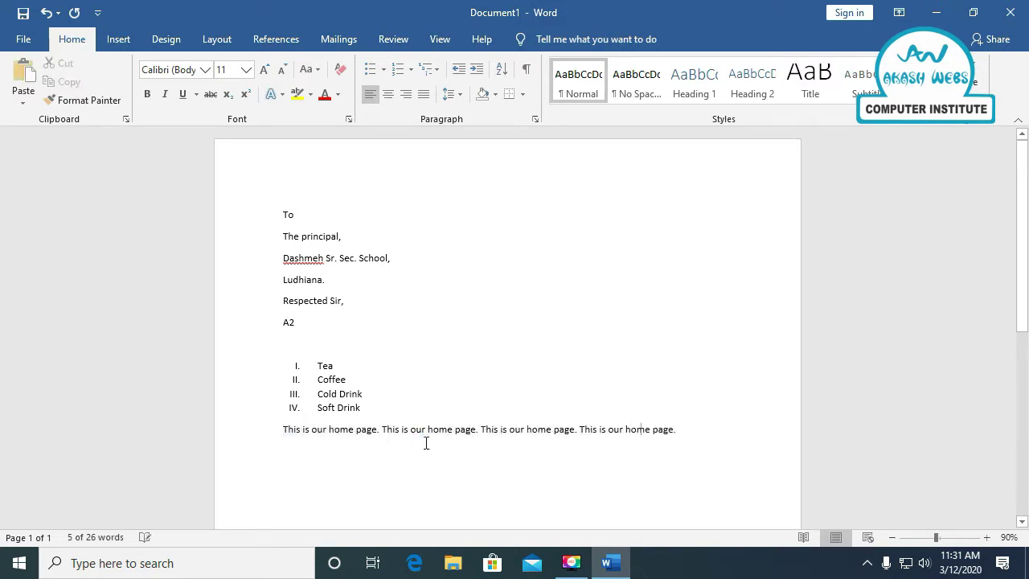
{"action": "key", "text": "ctrl+v"}
{"action": "key", "text": "ctrl+v"}
{"action": "key", "text": "ctrl+v"}
{"action": "key", "text": "ctrl+v"}
{"action": "key", "text": "ctrl+v"}
{"action": "key", "text": "ctrl+v"}
{"action": "key", "text": "ctrl+v"}
{"action": "key", "text": "ctrl+v"}
{"action": "scroll", "coordinate": [292, 330], "scroll_direction": "down", "scroll_amount": 2}
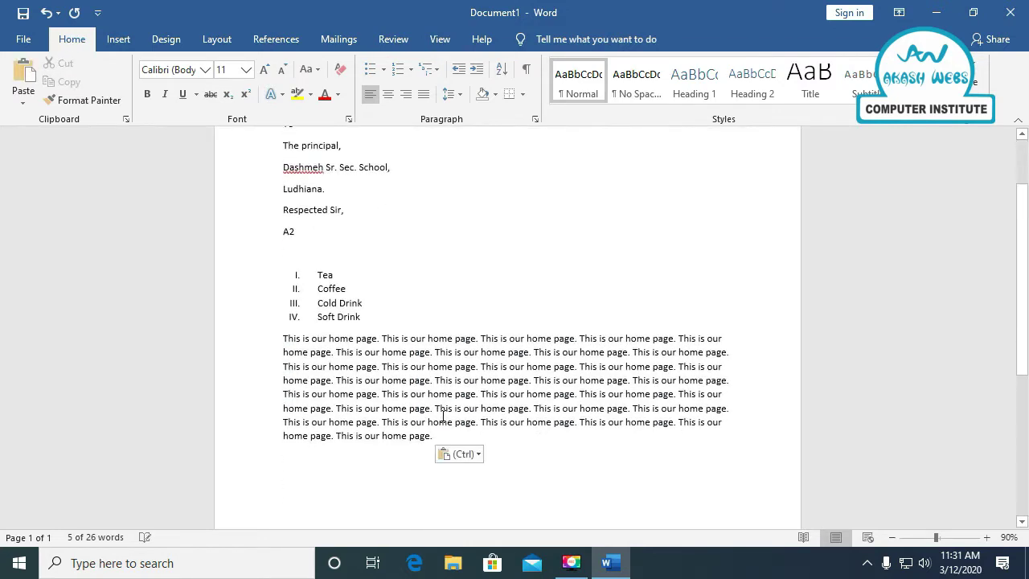
{"action": "left_click_drag", "start_coordinate": [280, 341], "coordinate": [437, 435]}
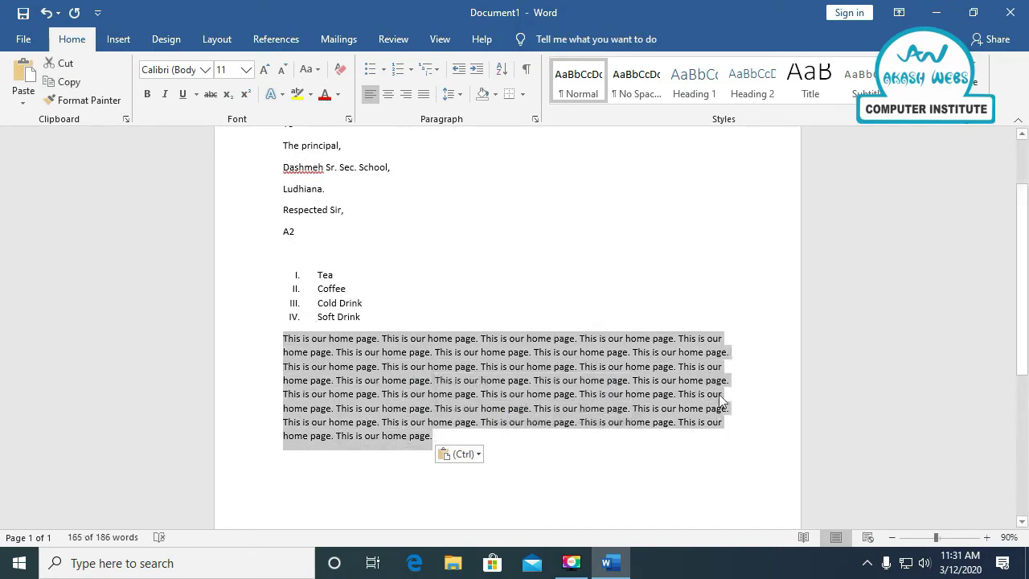
Try left, centre and right alignment on the paragraph, finishing with Justify.
{"action": "left_click", "coordinate": [424, 95]}
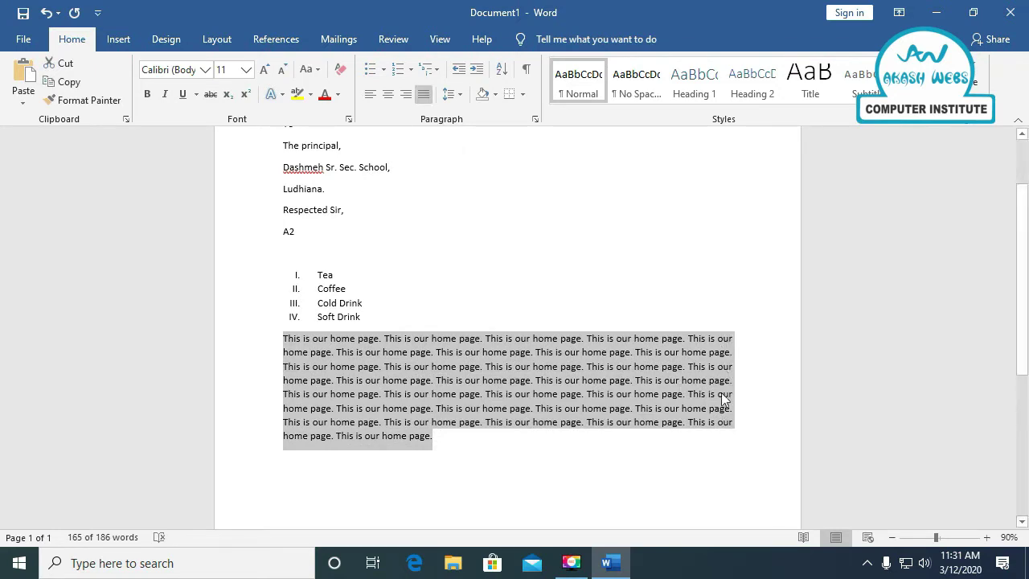
{"action": "left_click", "coordinate": [370, 99]}
{"action": "left_click", "coordinate": [387, 95]}
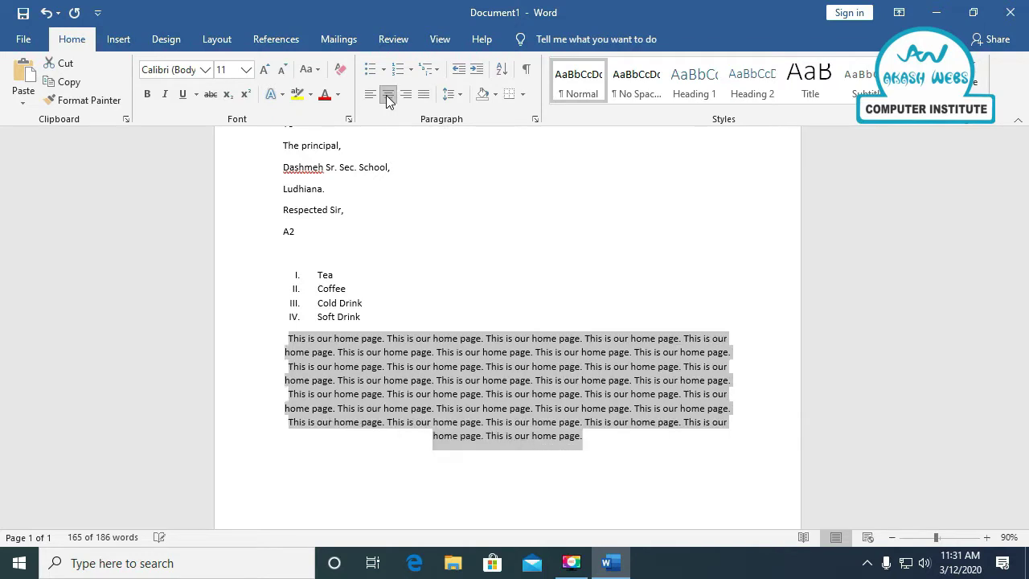
{"action": "left_click", "coordinate": [405, 95]}
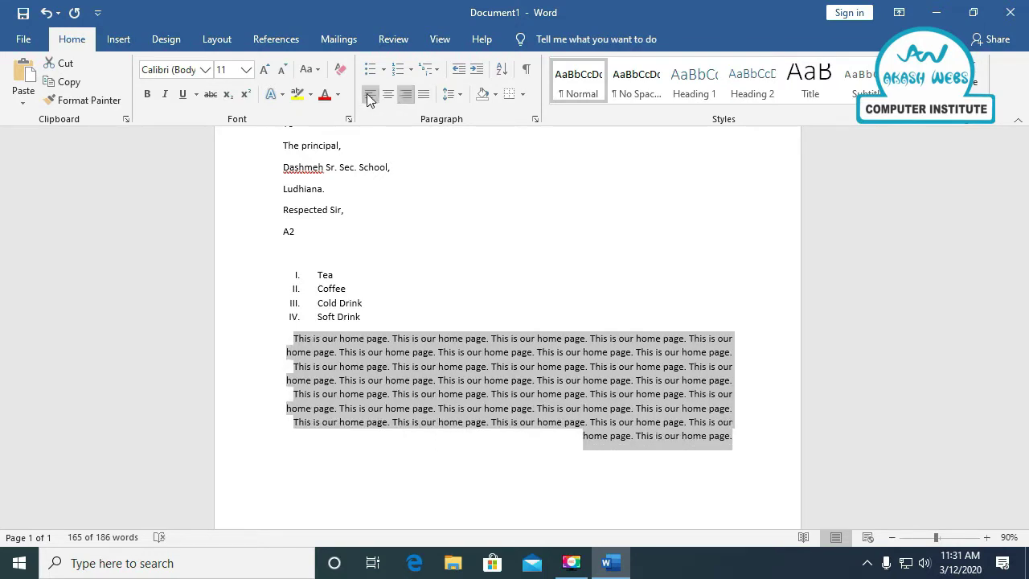
{"action": "left_click", "coordinate": [369, 95]}
{"action": "left_click", "coordinate": [422, 95]}
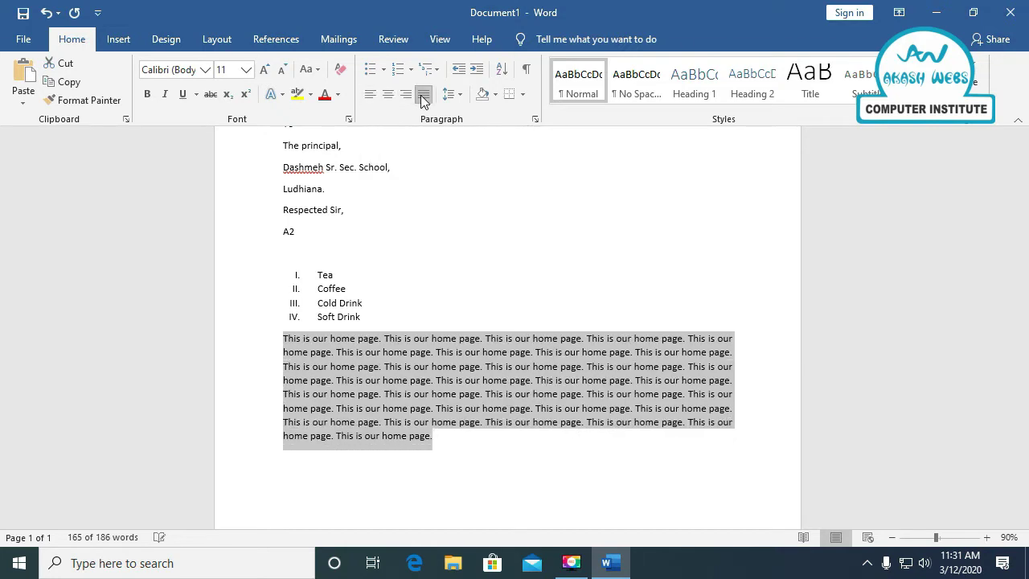
{"action": "scroll", "coordinate": [434, 168], "scroll_direction": "up", "scroll_amount": 1}
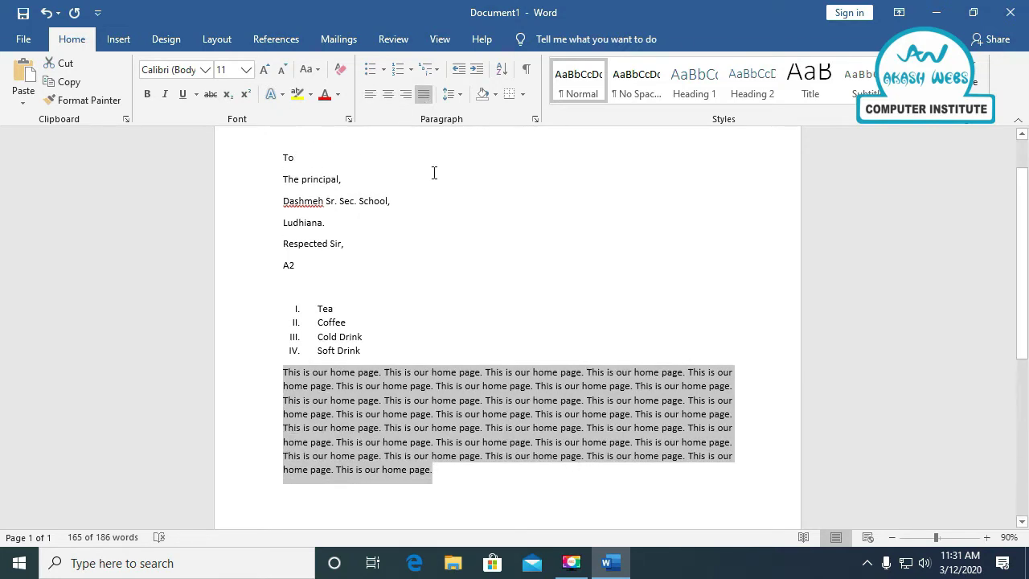
Add space before the long paragraph, preview shading, and undo the borders applied to it.
{"action": "left_click", "coordinate": [456, 94]}
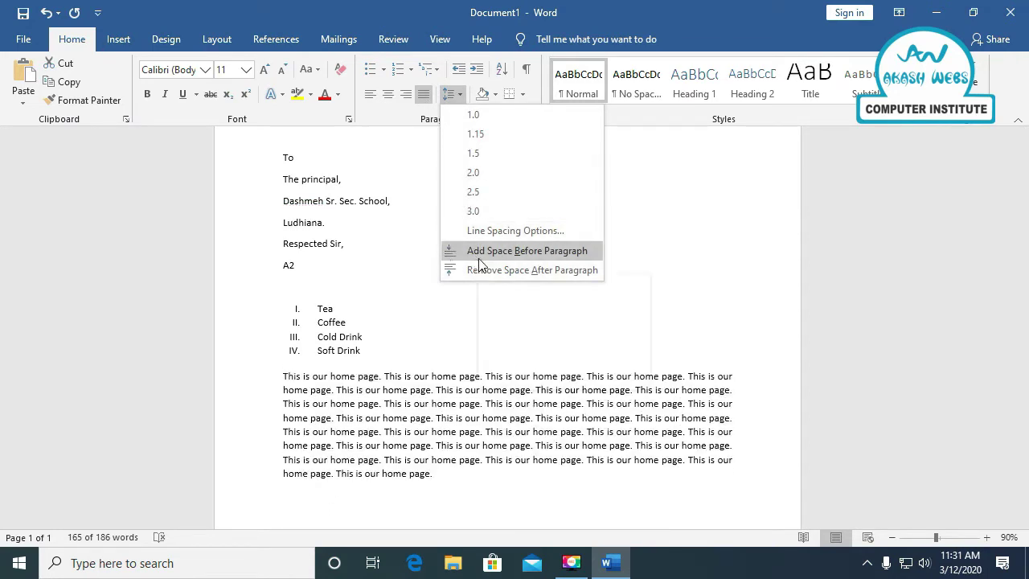
{"action": "left_click", "coordinate": [478, 257]}
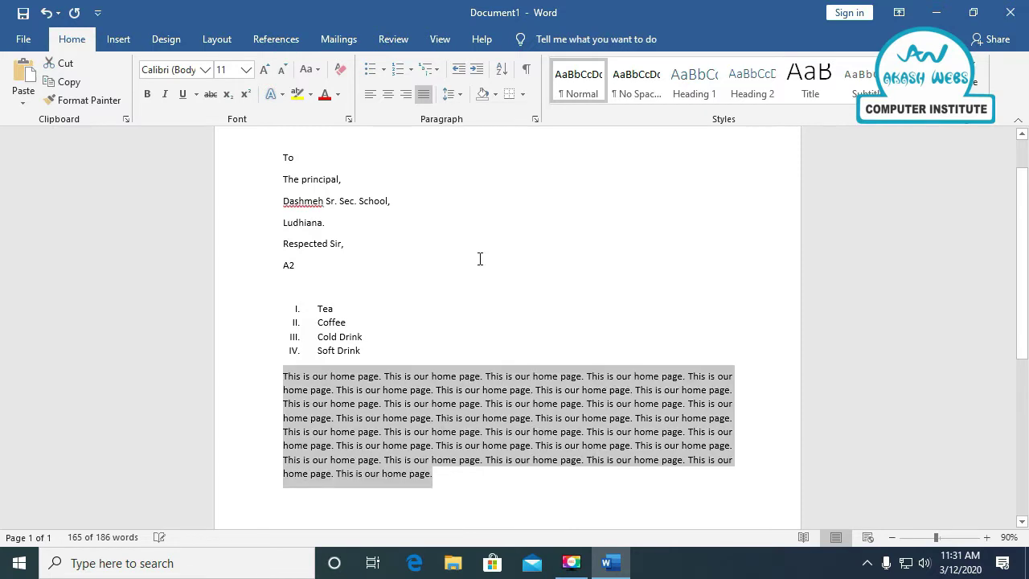
{"action": "left_click", "coordinate": [495, 94]}
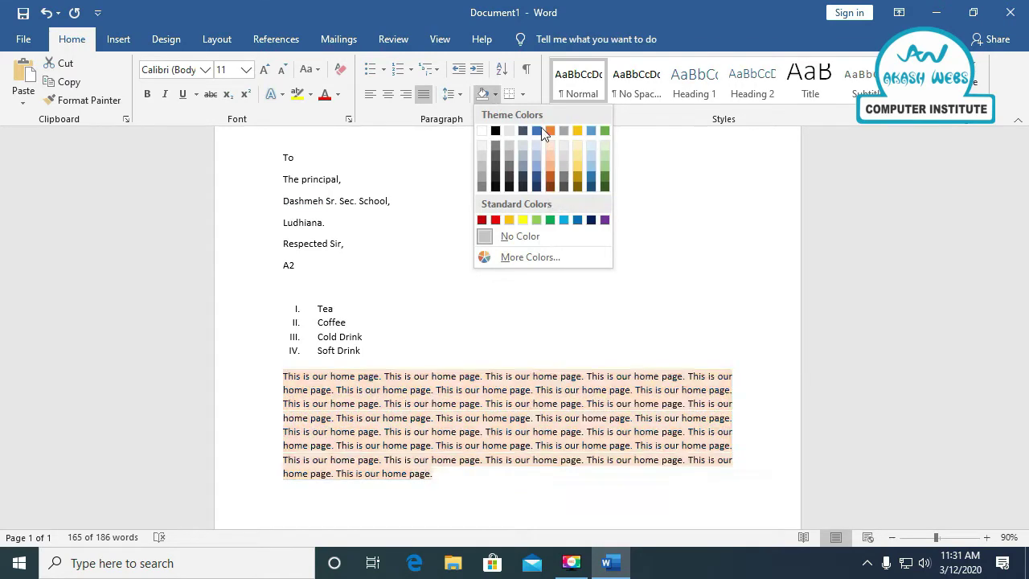
{"action": "left_click", "coordinate": [509, 94]}
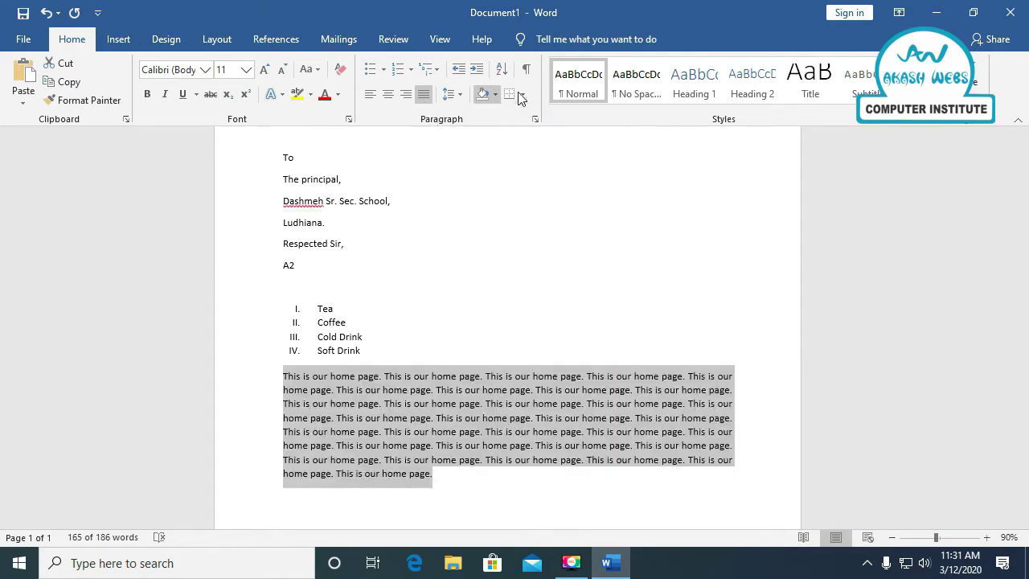
{"action": "left_click", "coordinate": [509, 94]}
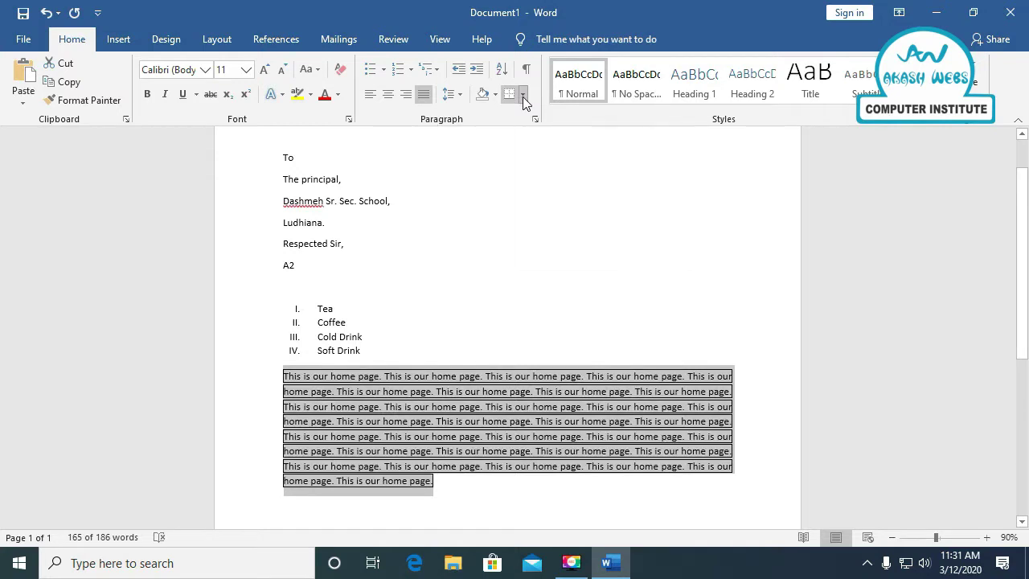
{"action": "key", "text": "ctrl+z"}
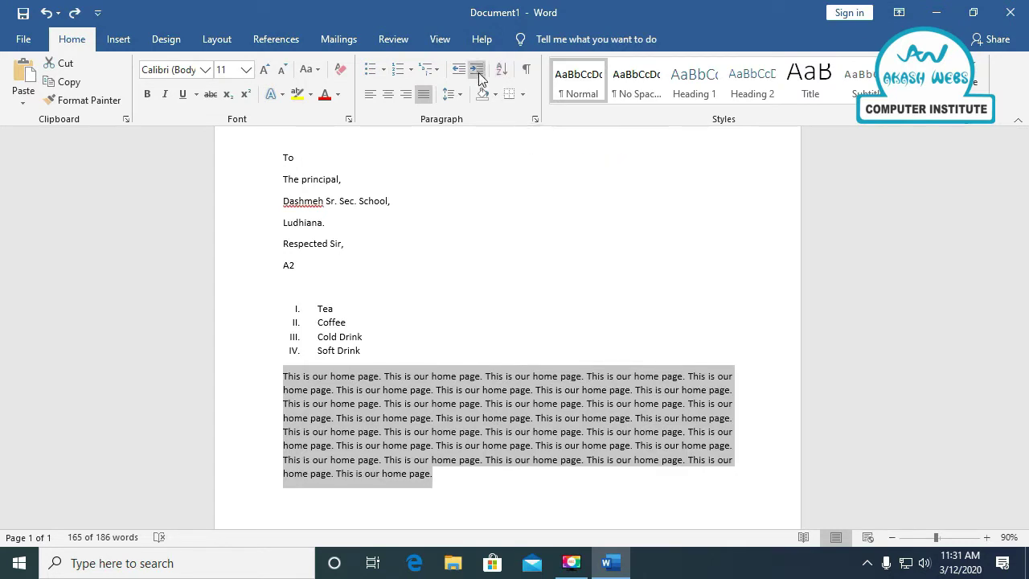
Indent the paragraph several steps, return it to the left margin, and apply Heading 2.
{"action": "left_click", "coordinate": [478, 71]}
{"action": "left_click", "coordinate": [478, 72]}
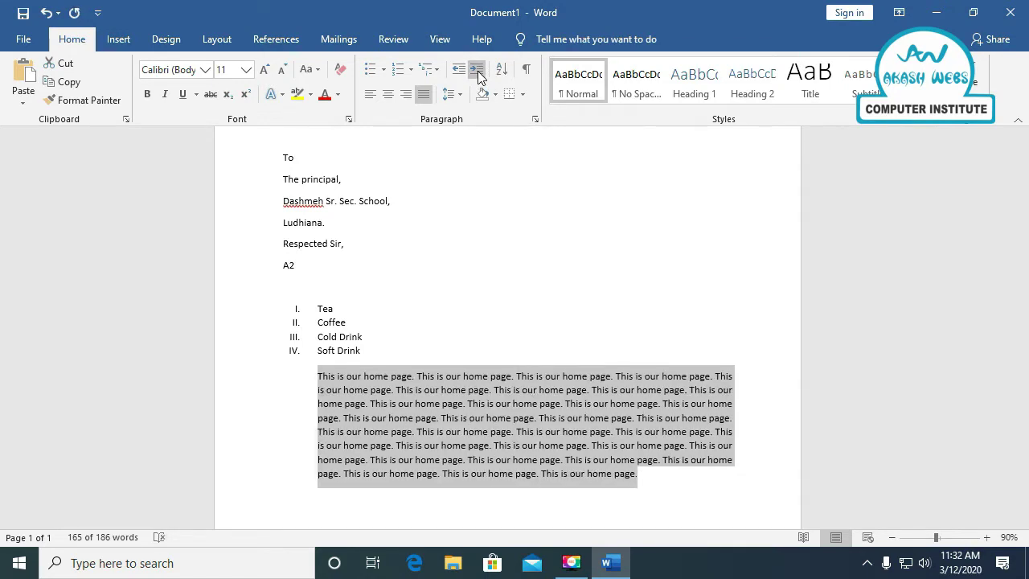
{"action": "left_click", "coordinate": [459, 70]}
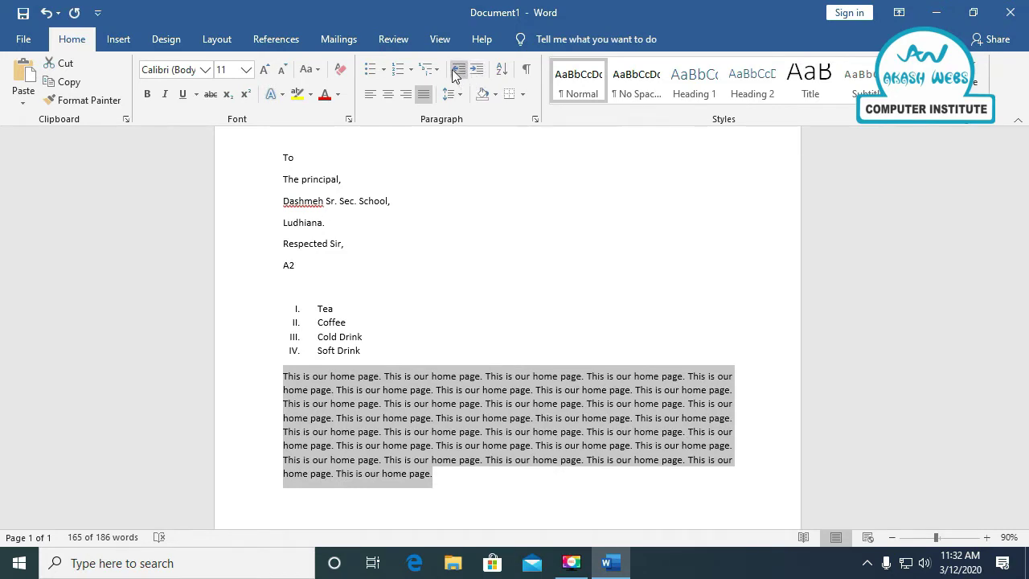
{"action": "left_click", "coordinate": [473, 70]}
{"action": "left_click", "coordinate": [473, 70]}
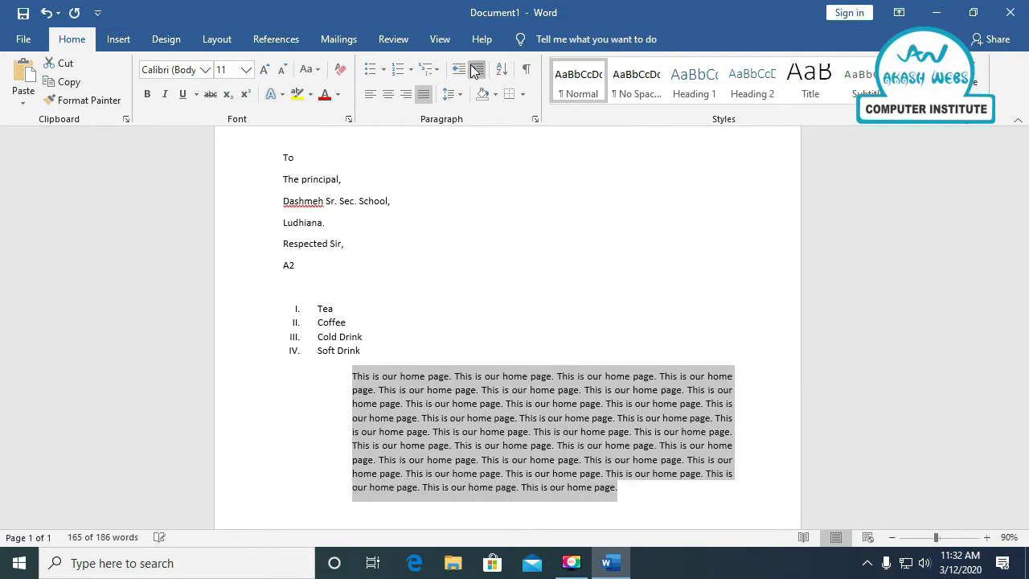
{"action": "left_click", "coordinate": [473, 70]}
{"action": "left_click", "coordinate": [463, 70]}
{"action": "left_click", "coordinate": [462, 71]}
{"action": "left_click", "coordinate": [462, 71]}
{"action": "left_click", "coordinate": [462, 71]}
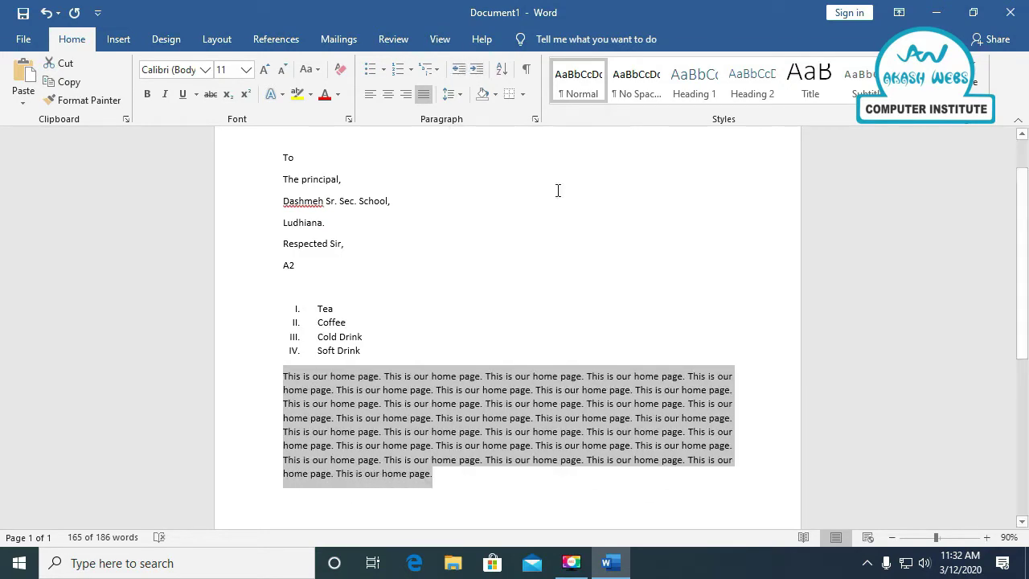
{"action": "left_click", "coordinate": [748, 83]}
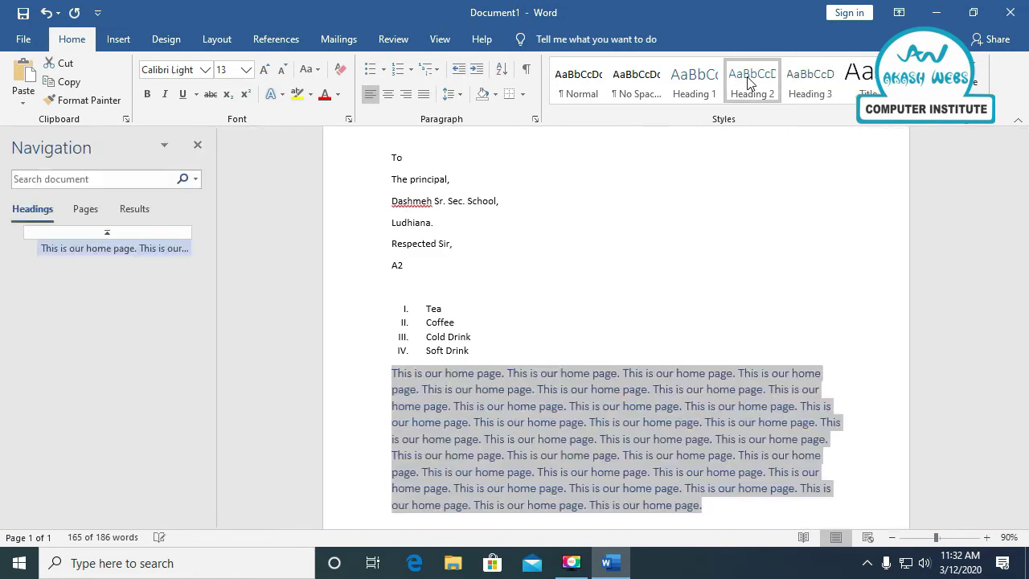
Restore the paragraph to Normal style and select its first five lines.
{"action": "left_click", "coordinate": [574, 86]}
{"action": "left_click", "coordinate": [972, 99]}
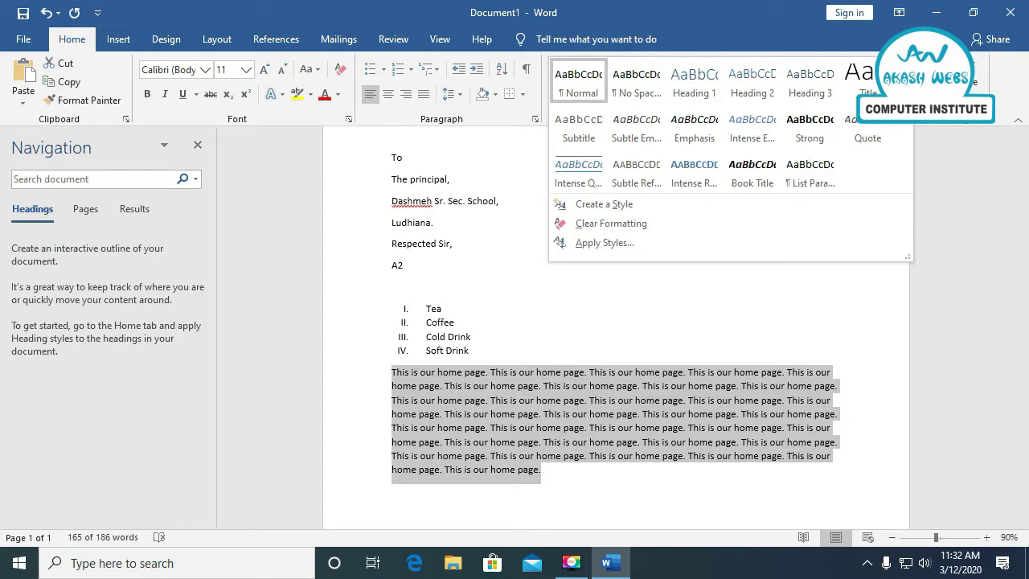
{"action": "left_click", "coordinate": [939, 191]}
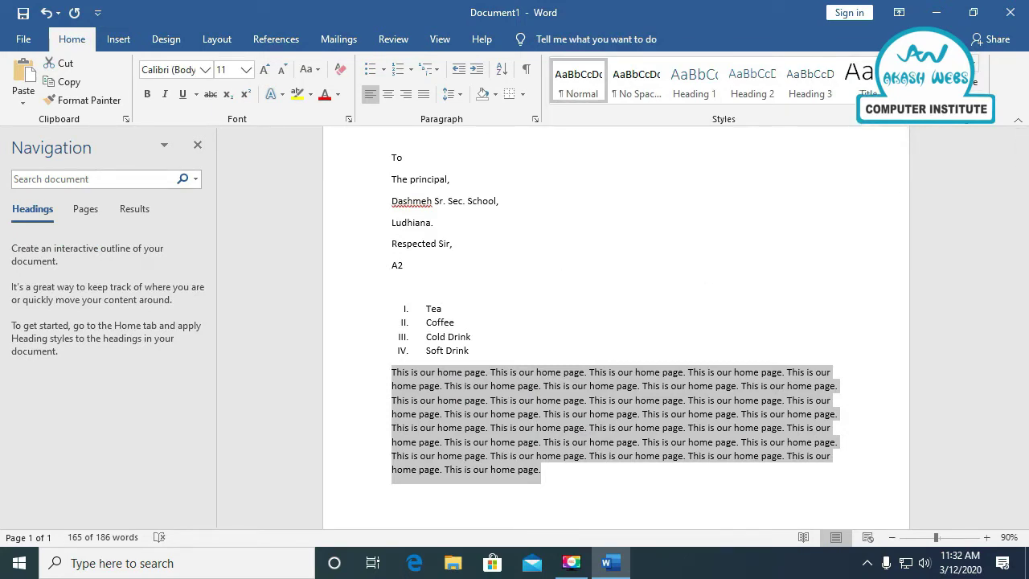
{"action": "left_click", "coordinate": [571, 371]}
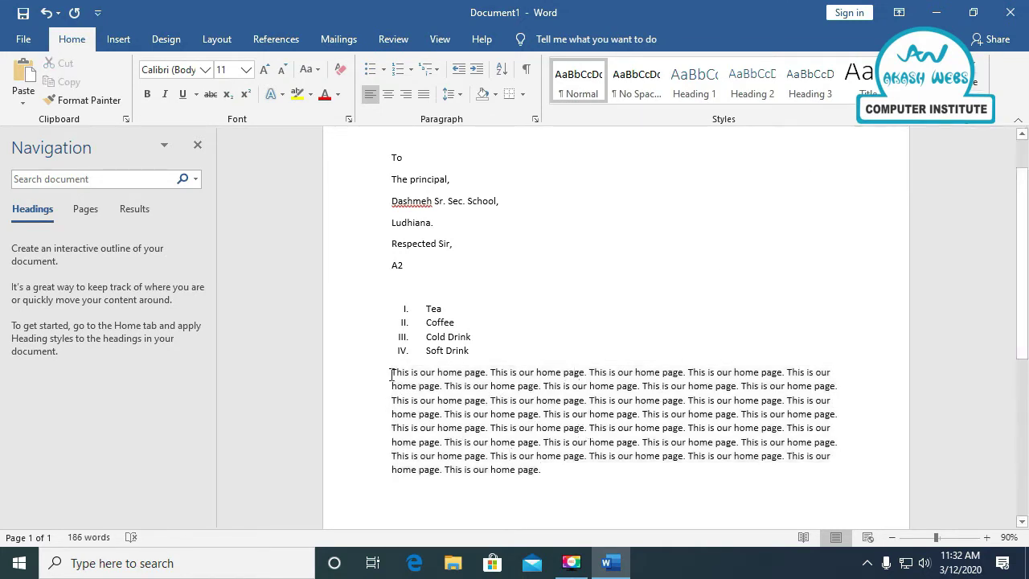
{"action": "mouse_move", "coordinate": [392, 372]}
{"action": "left_mouse_down"}
{"action": "mouse_move", "coordinate": [498, 432]}
{"action": "mouse_move", "coordinate": [544, 478]}
{"action": "left_mouse_up"}
{"action": "key", "text": "ctrl+c"}
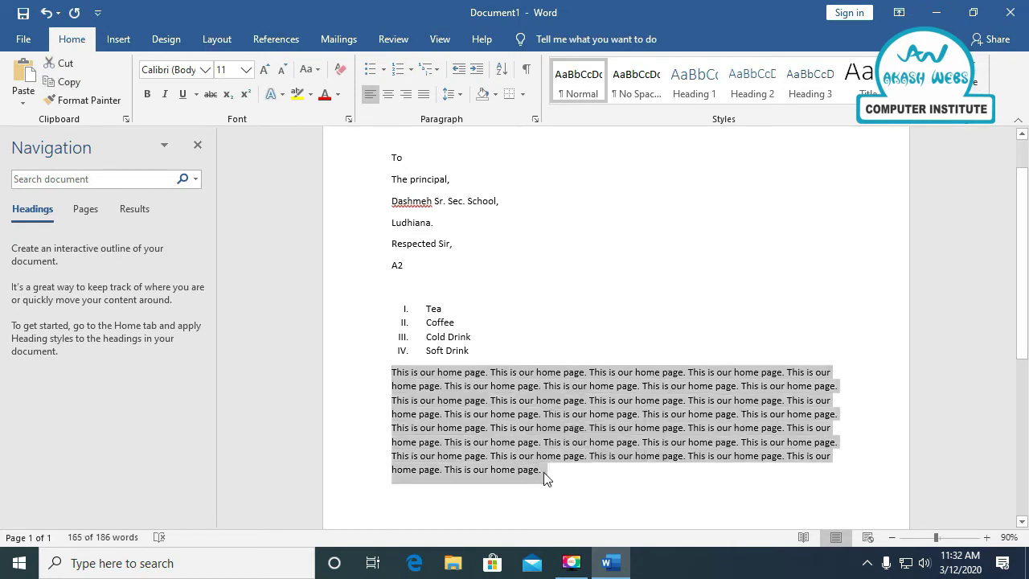
Start a new line after the paragraph and paste two more copies of it.
{"action": "left_click", "coordinate": [561, 471]}
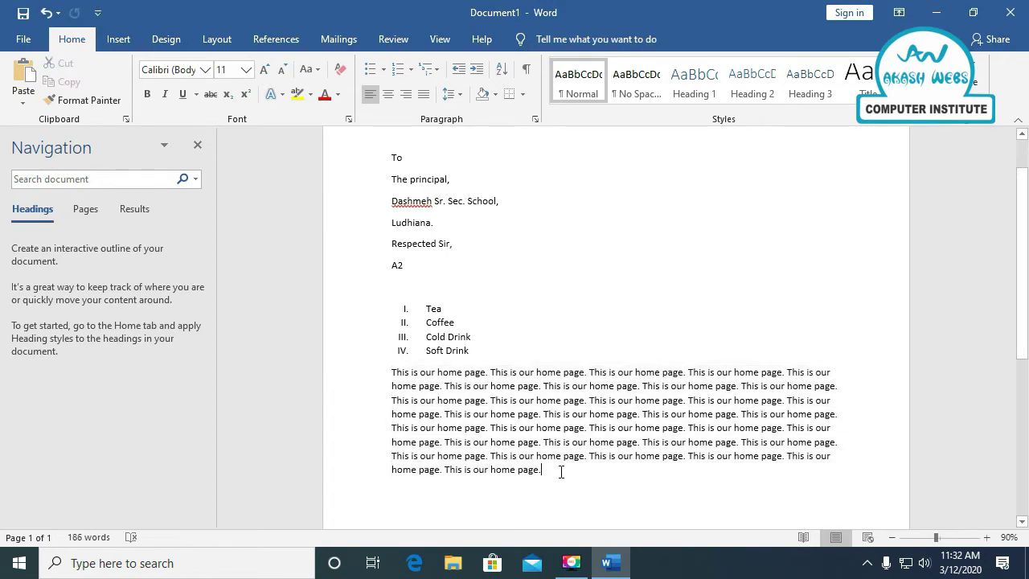
{"action": "key", "text": "Return"}
{"action": "key", "text": "ctrl+v"}
{"action": "key", "text": "ctrl+v"}
{"action": "key", "text": "ctrl+v"}
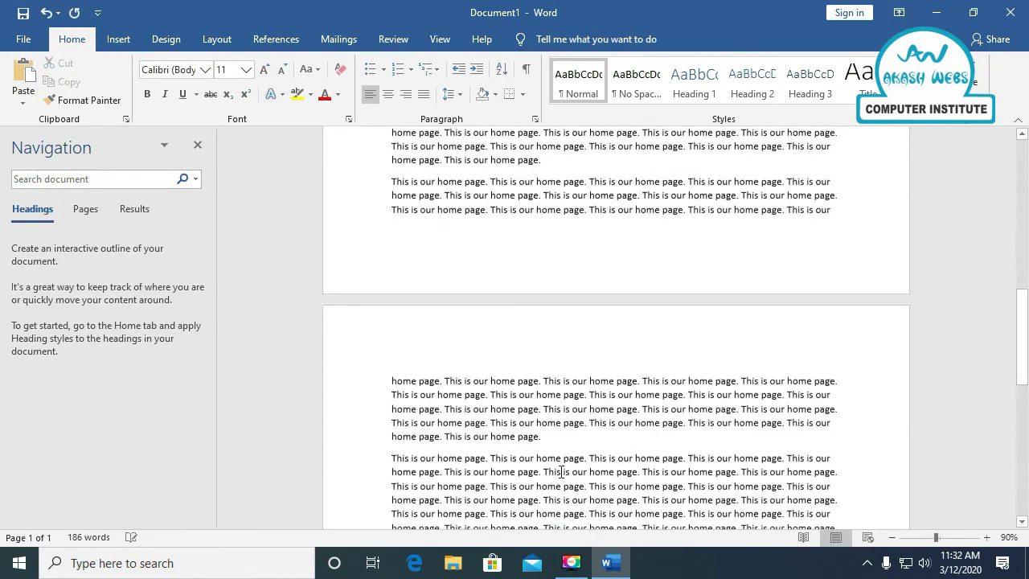
{"action": "key", "text": "ctrl+v"}
{"action": "key", "text": "ctrl+v"}
{"action": "key", "text": "ctrl+v"}
{"action": "key", "text": "ctrl+v"}
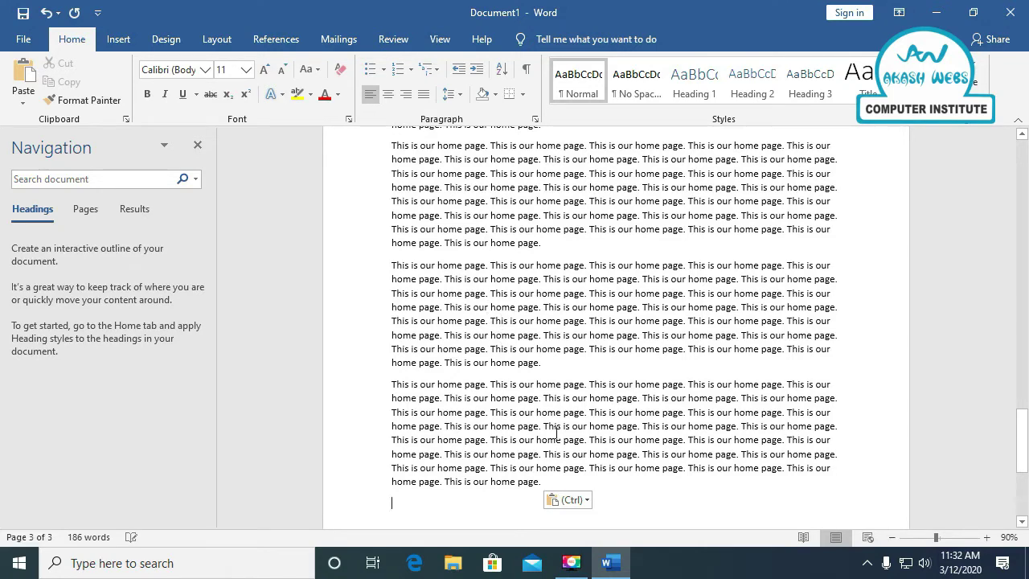
Replace every 'home' with 'shop' across the document, making 396 replacements.
{"action": "key", "text": "ctrl+h"}
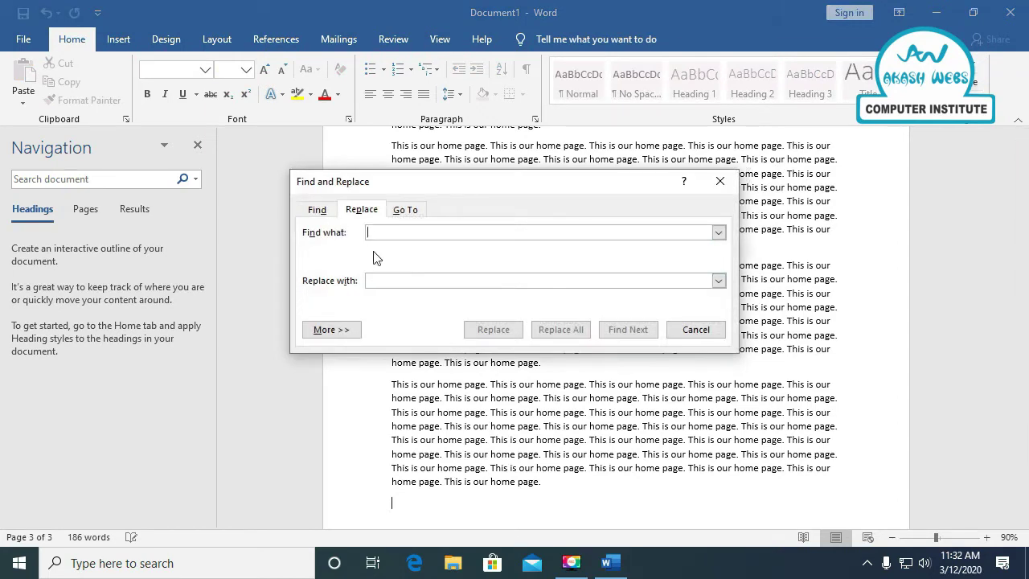
{"action": "type", "text": "home"}
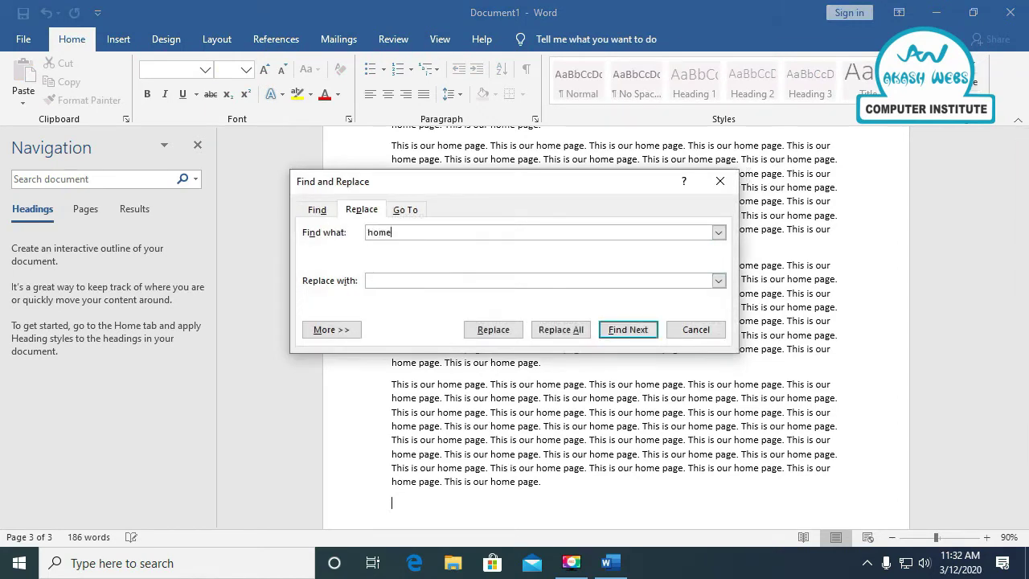
{"action": "left_click", "coordinate": [382, 279]}
{"action": "type", "text": "shop"}
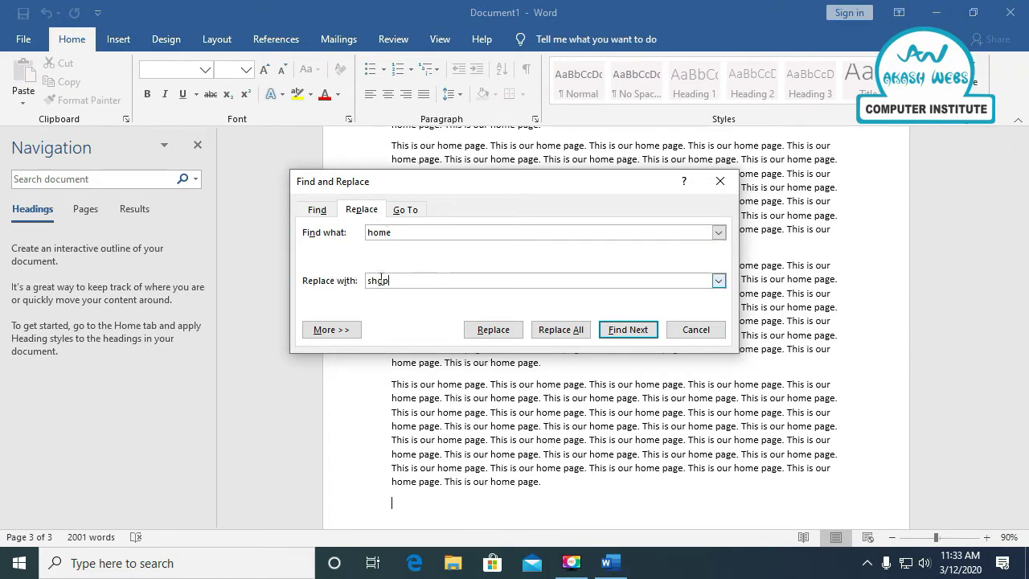
{"action": "left_click", "coordinate": [572, 328]}
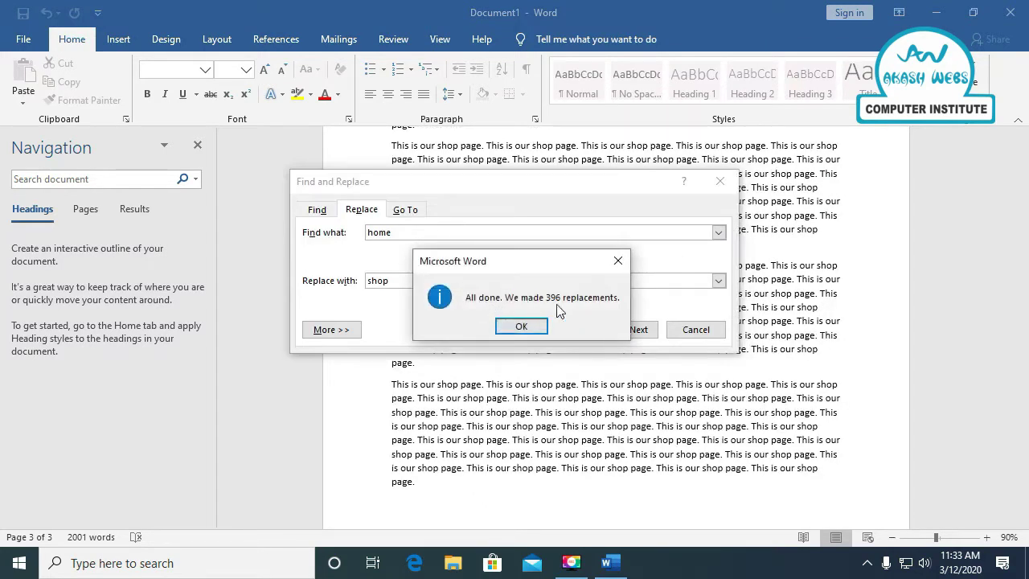
{"action": "left_click", "coordinate": [503, 326]}
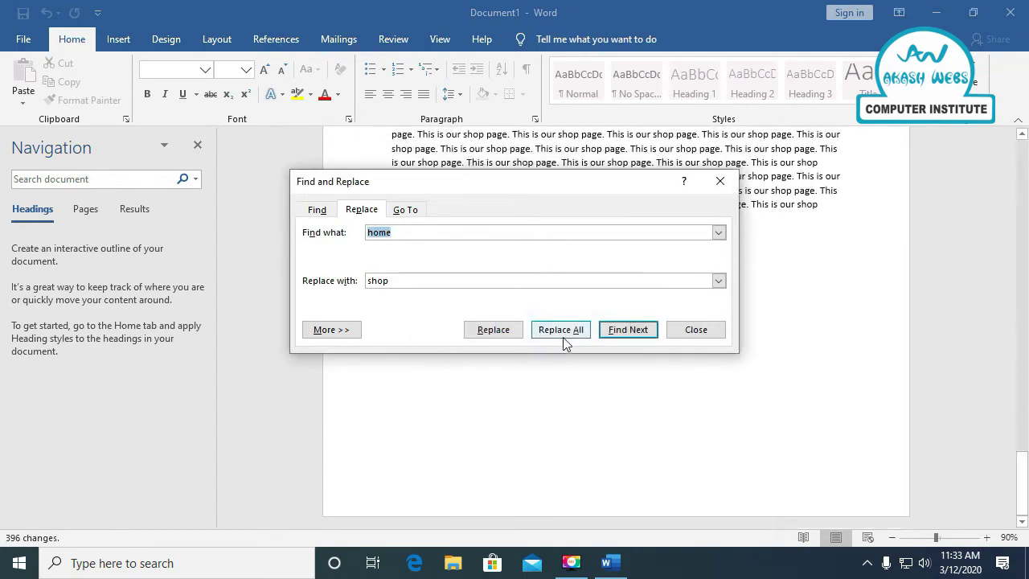
Close Find and Replace, and search the Navigation pane to confirm no 'home' remains, entering 'shop'.
{"action": "left_click", "coordinate": [690, 332]}
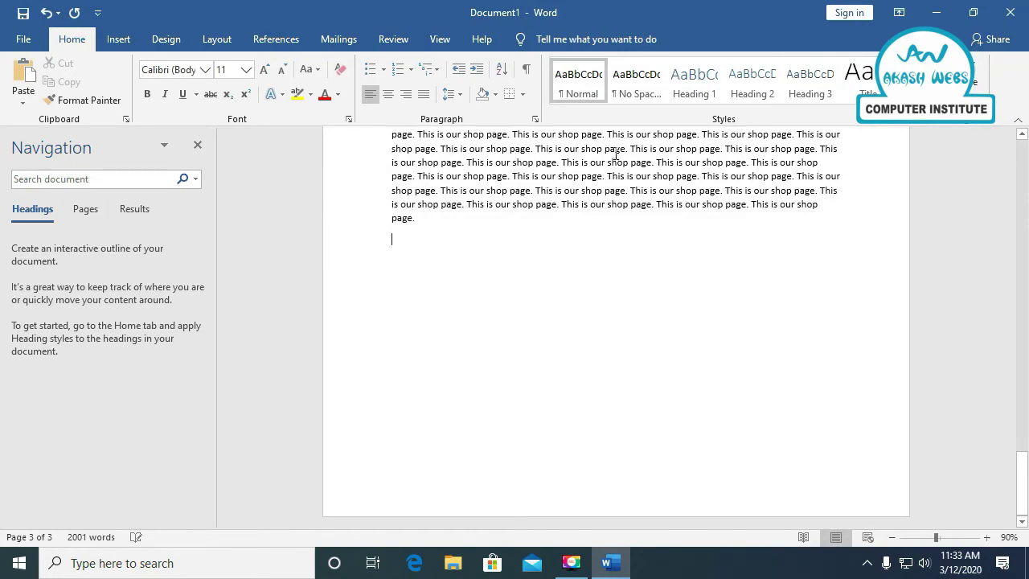
{"action": "scroll", "coordinate": [621, 293], "scroll_direction": "up", "scroll_amount": 3}
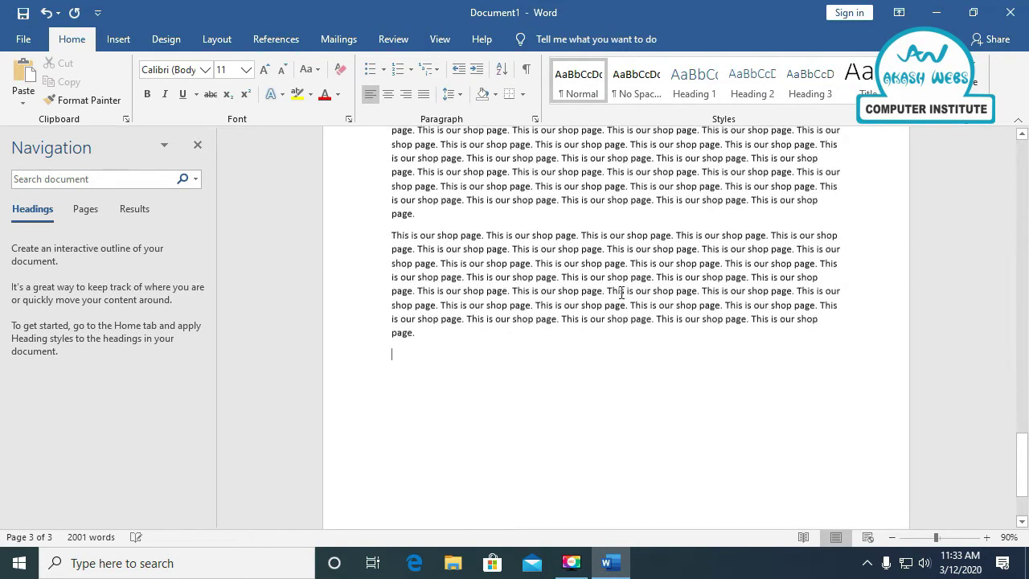
{"action": "scroll", "coordinate": [621, 293], "scroll_direction": "up", "scroll_amount": 1}
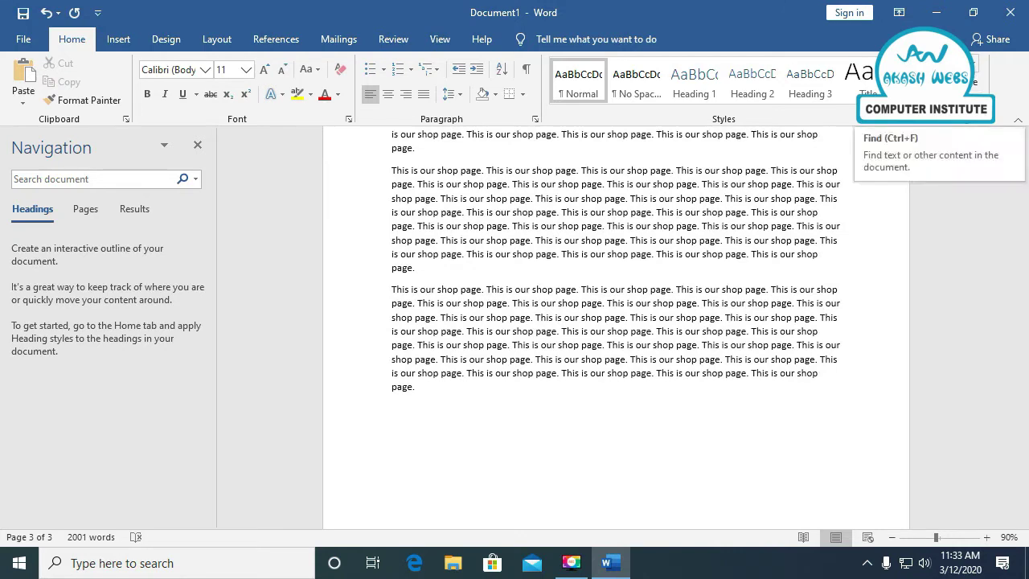
{"action": "left_click", "coordinate": [960, 64]}
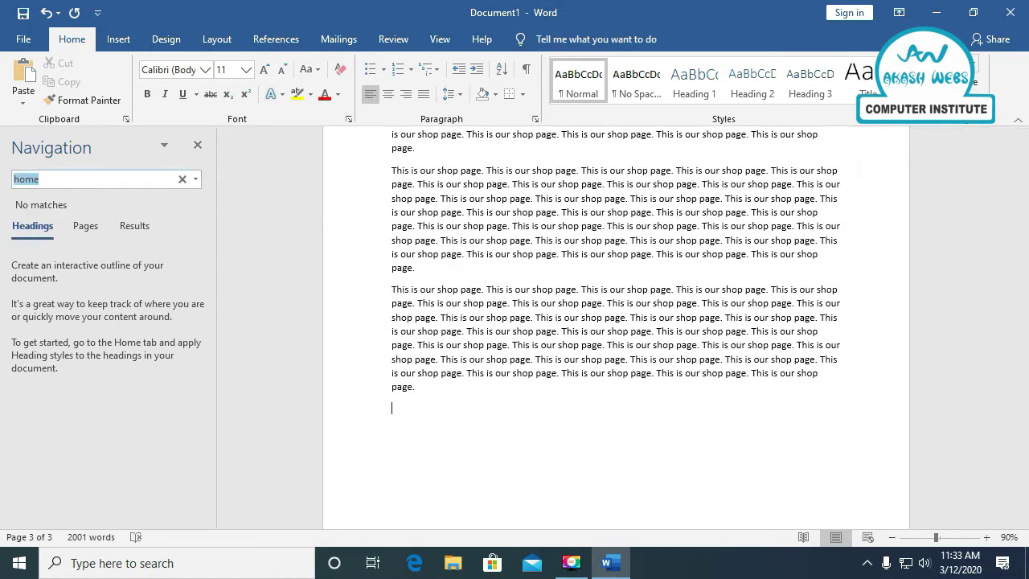
{"action": "left_click", "coordinate": [977, 66]}
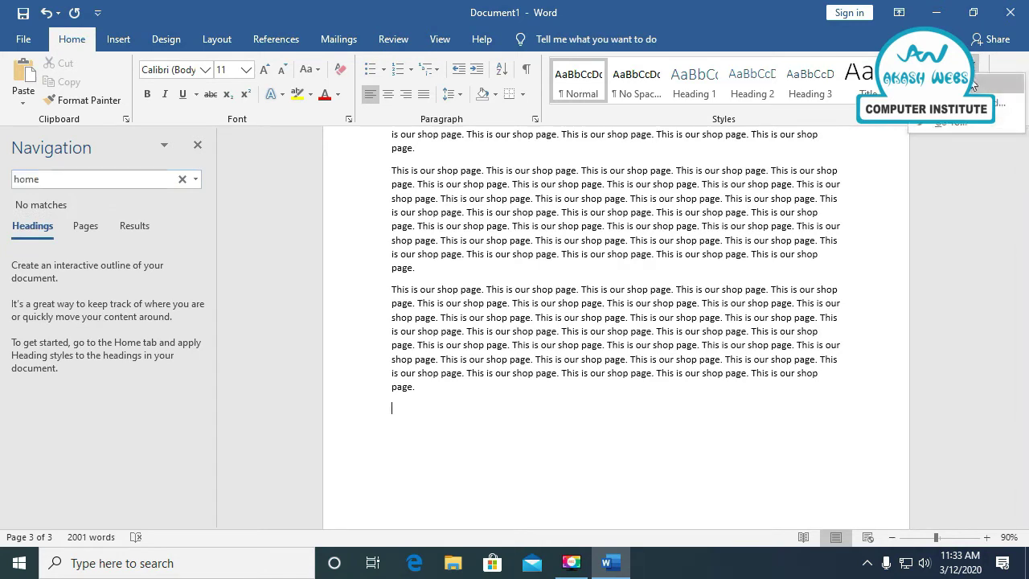
{"action": "left_click", "coordinate": [974, 83]}
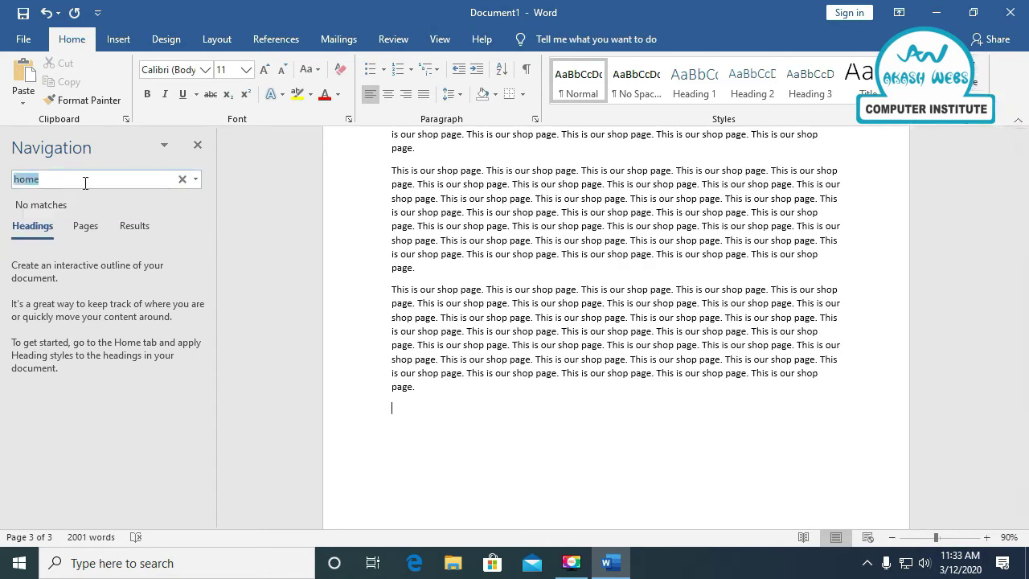
{"action": "type", "text": "s"}
{"action": "type", "text": "hop"}
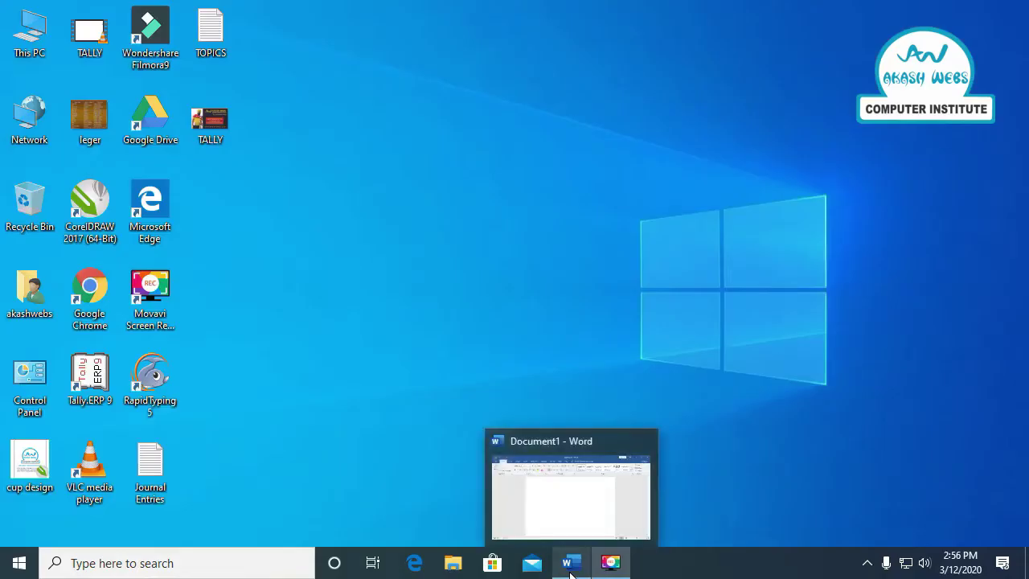
Restore Word, insert the Banded cover page, scroll through it, then undo it.
{"action": "left_click", "coordinate": [571, 567]}
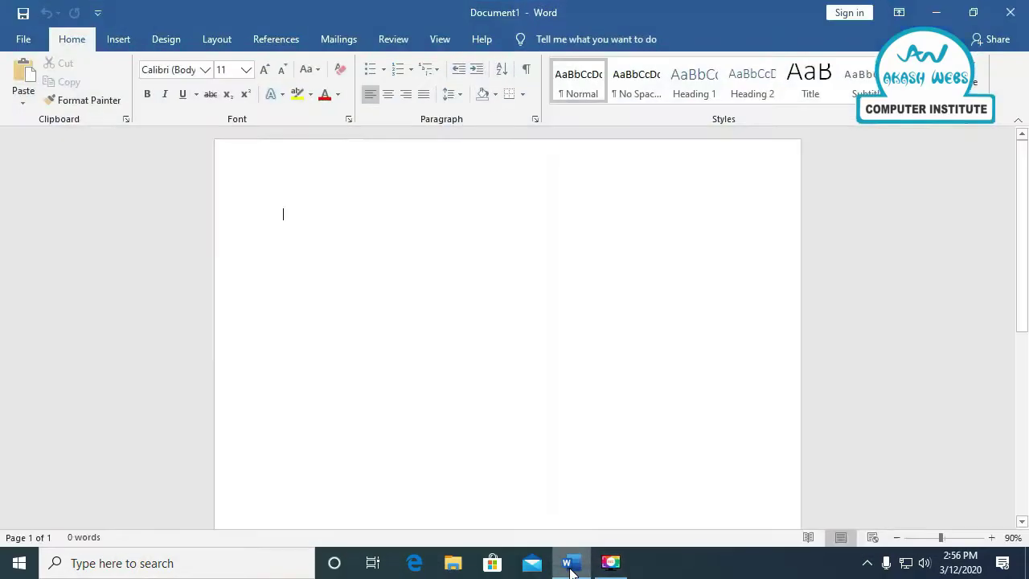
{"action": "left_click", "coordinate": [125, 46]}
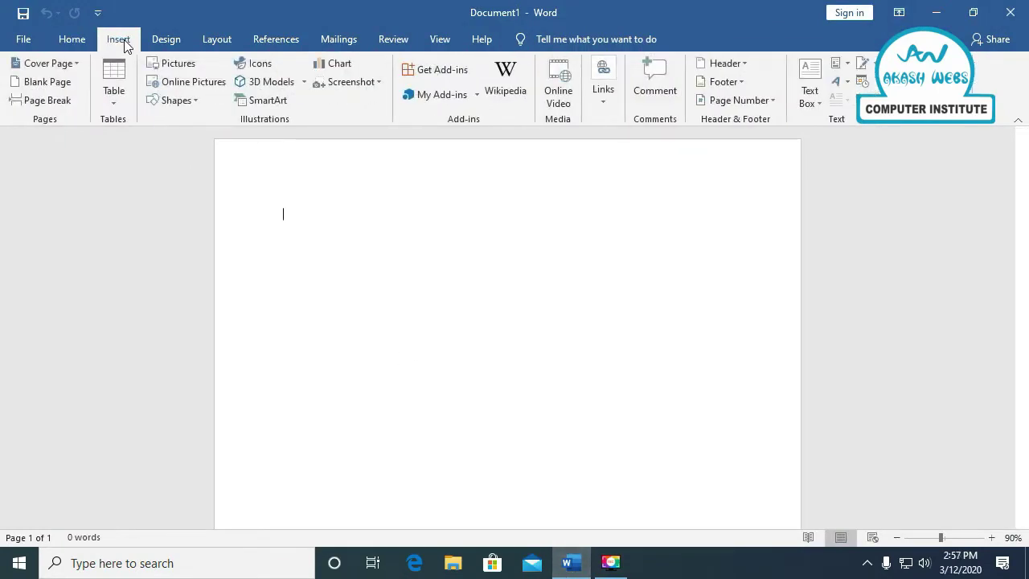
{"action": "left_click", "coordinate": [77, 62]}
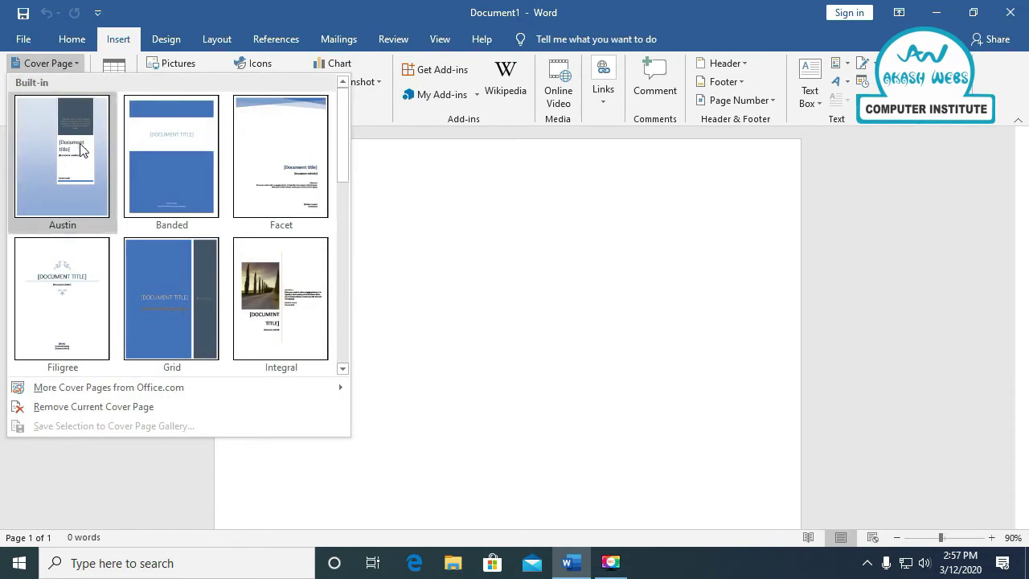
{"action": "scroll", "coordinate": [210, 255], "scroll_direction": "down", "scroll_amount": 5}
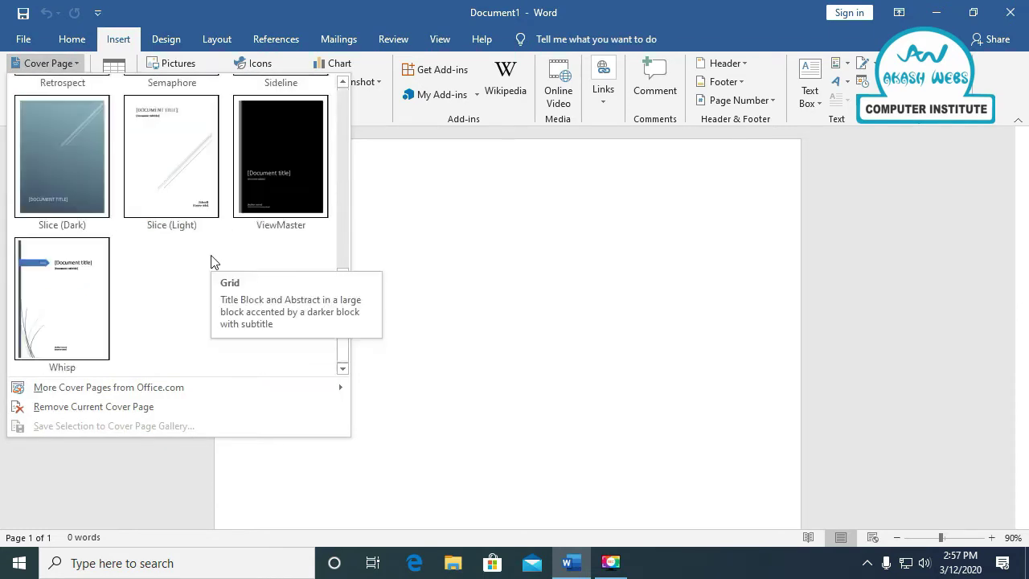
{"action": "scroll", "coordinate": [181, 176], "scroll_direction": "up", "scroll_amount": 5}
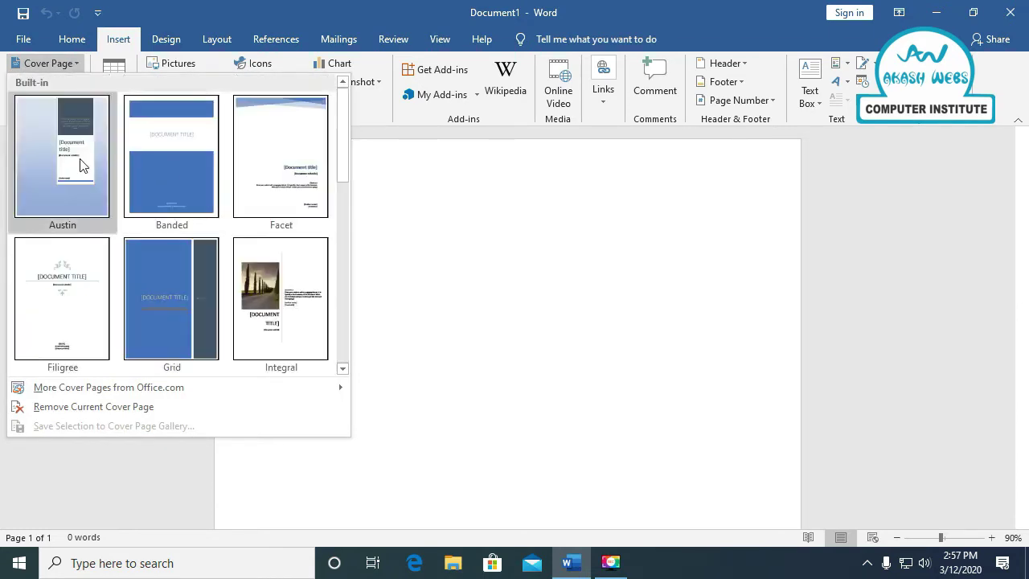
{"action": "left_click", "coordinate": [143, 161]}
{"action": "scroll", "coordinate": [370, 306], "scroll_direction": "down", "scroll_amount": 3}
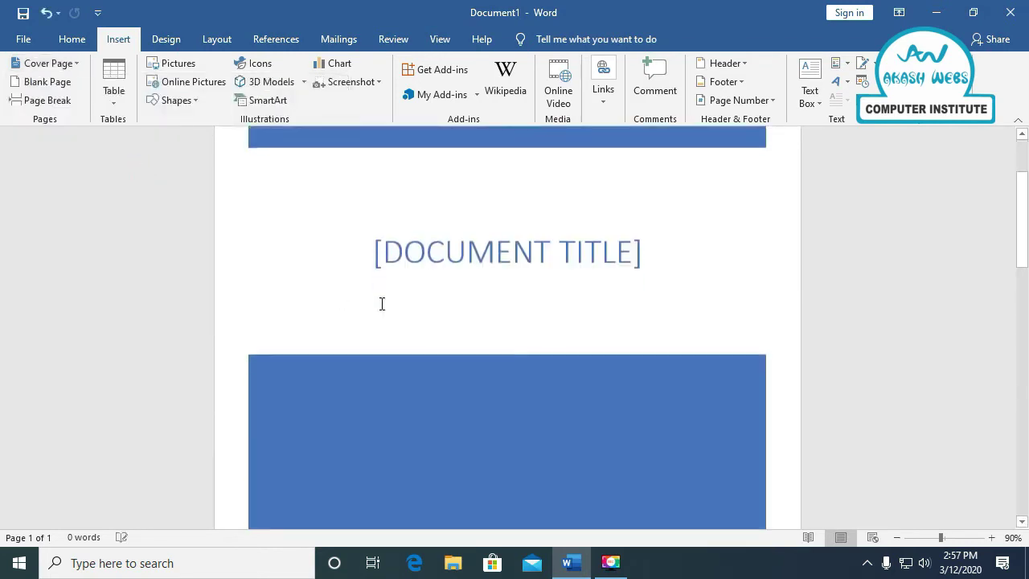
{"action": "scroll", "coordinate": [377, 307], "scroll_direction": "down", "scroll_amount": 3}
{"action": "scroll", "coordinate": [376, 311], "scroll_direction": "down", "scroll_amount": 3}
{"action": "scroll", "coordinate": [376, 310], "scroll_direction": "down", "scroll_amount": 3}
{"action": "scroll", "coordinate": [377, 310], "scroll_direction": "down", "scroll_amount": 3}
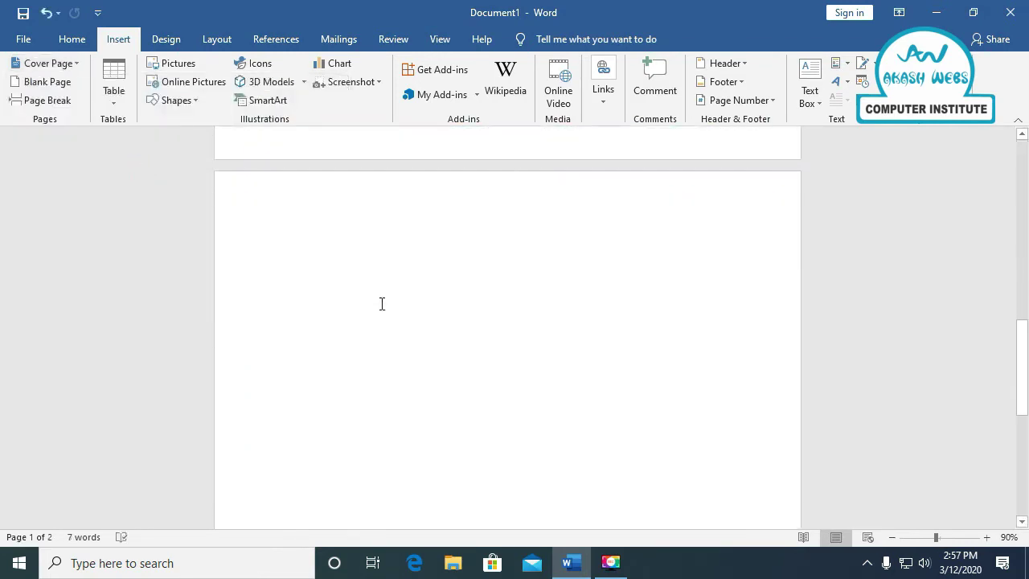
{"action": "scroll", "coordinate": [376, 311], "scroll_direction": "up", "scroll_amount": 4}
{"action": "scroll", "coordinate": [377, 310], "scroll_direction": "up", "scroll_amount": 6}
{"action": "scroll", "coordinate": [382, 300], "scroll_direction": "up", "scroll_amount": 3}
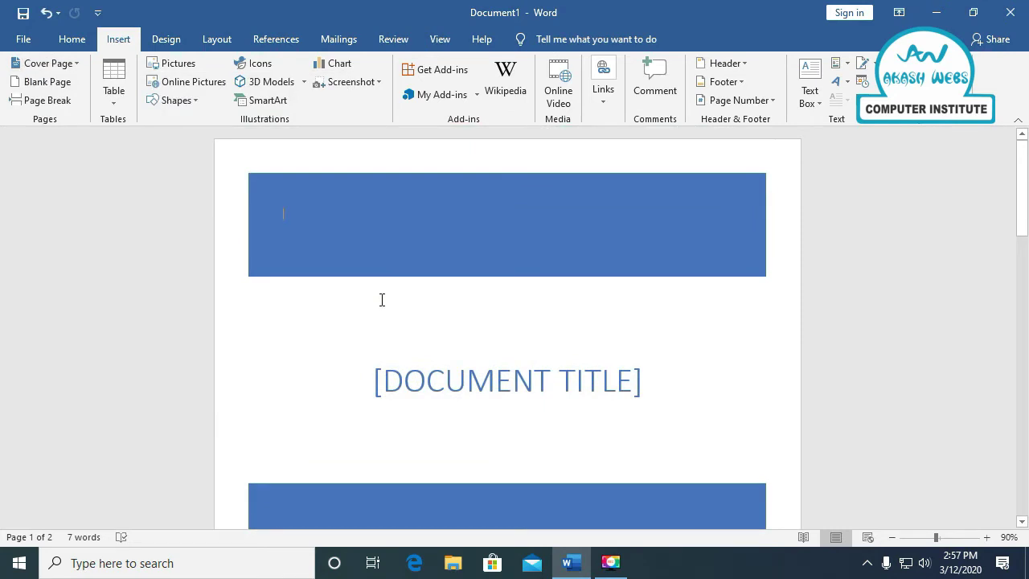
{"action": "key", "text": "ctrl+z"}
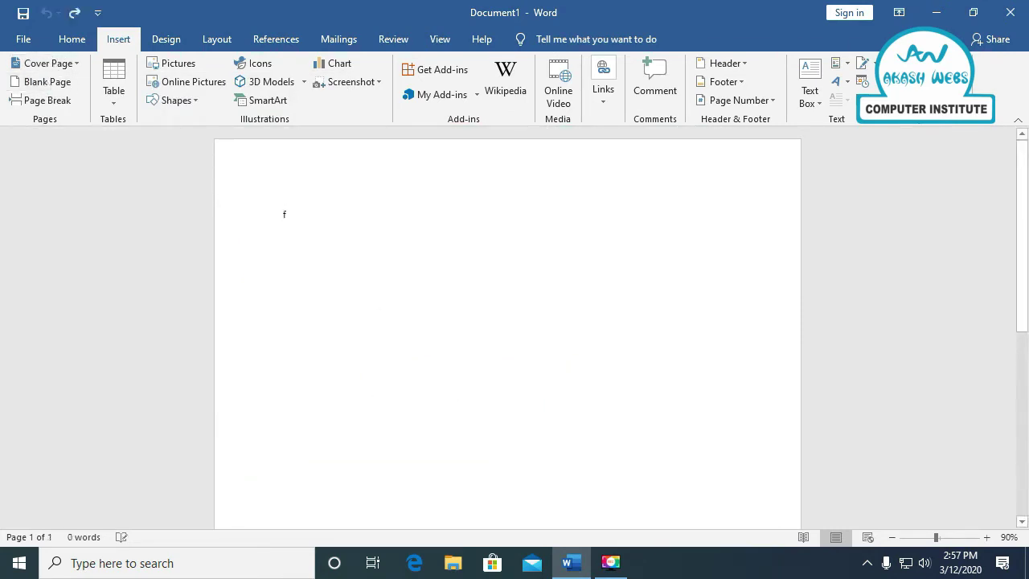
Type practice text 'sdf' and add blank lines that spill onto a second page.
{"action": "type", "text": "sdf"}
{"action": "key", "text": "Return"}
{"action": "key", "text": "Return"}
{"action": "key", "text": "Return"}
{"action": "key", "text": "Return"}
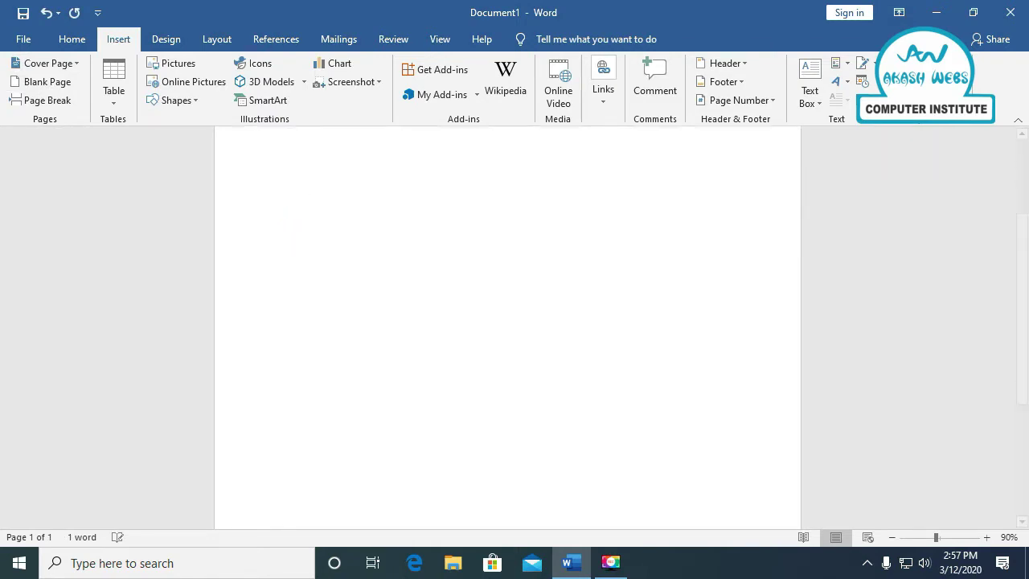
{"action": "key", "text": "Return"}
{"action": "key", "text": "Return"}
{"action": "key", "text": "Return"}
{"action": "key", "text": "Return"}
{"action": "key", "text": "Return"}
{"action": "key", "text": "Return"}
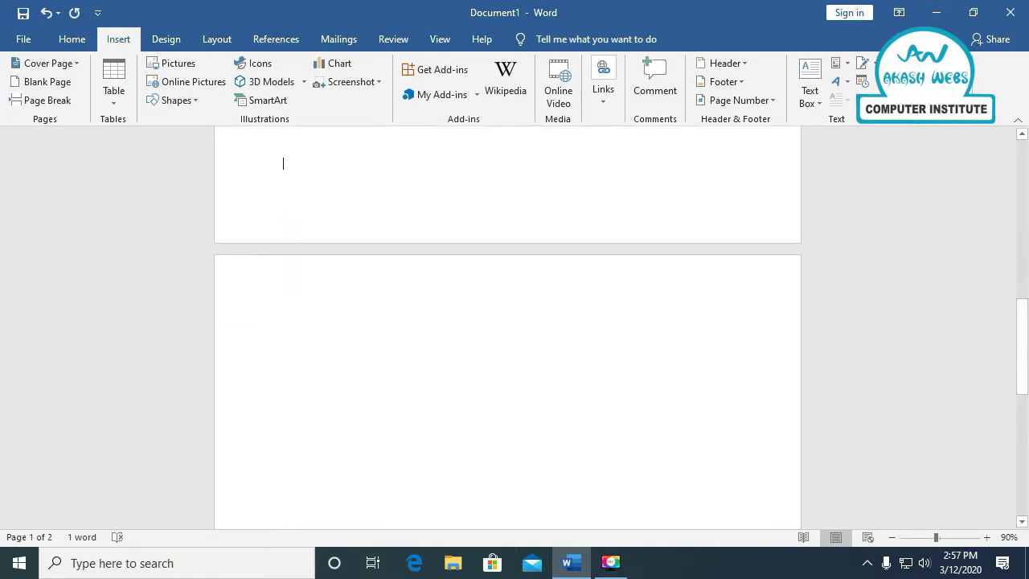
{"action": "scroll", "coordinate": [507, 321], "scroll_direction": "up", "scroll_amount": 1}
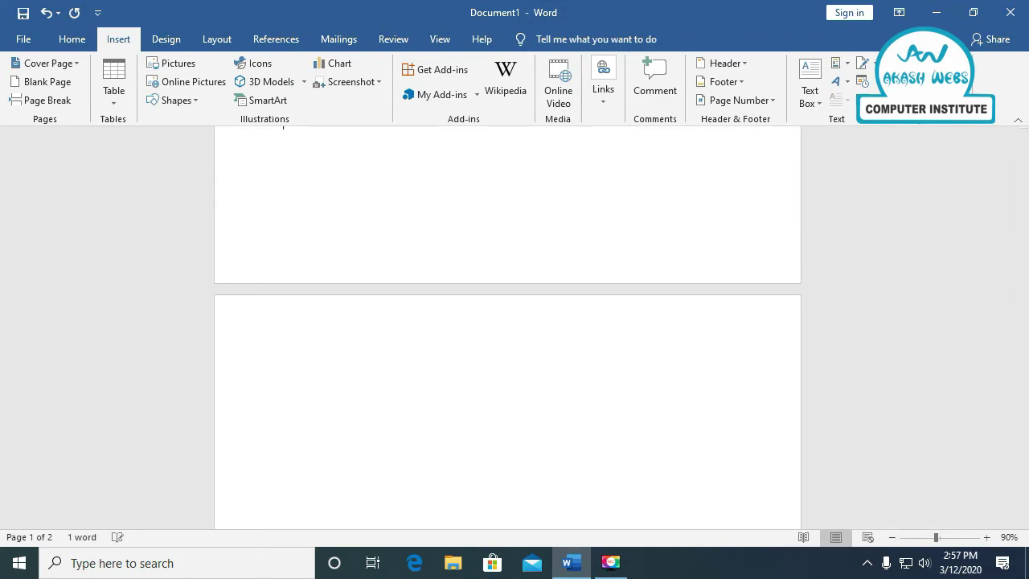
{"action": "scroll", "coordinate": [507, 321], "scroll_direction": "up", "scroll_amount": 5}
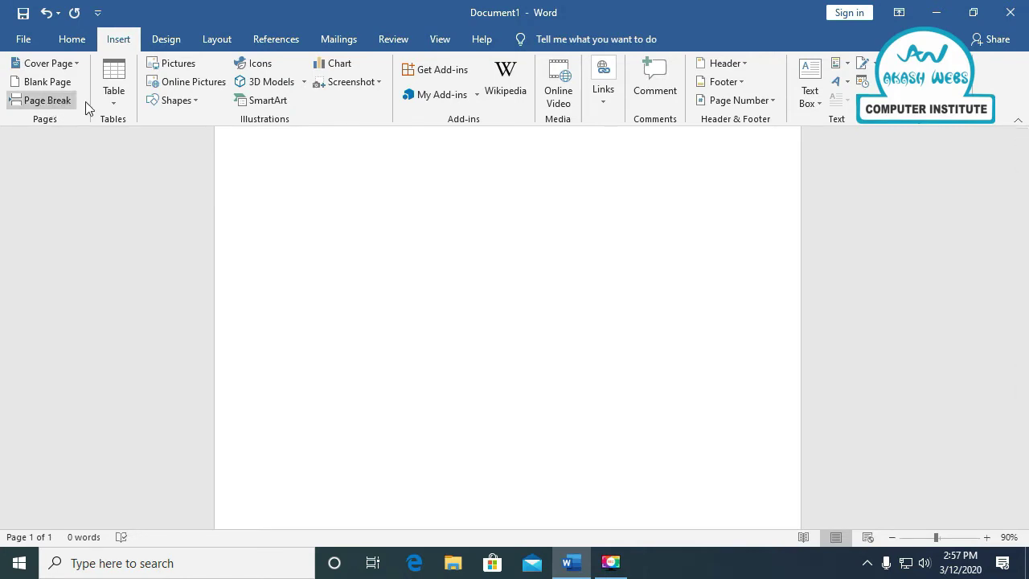
Insert a 5x3 table headed Roll no, Name, Father Name, Mather Name, DOB, adding a column after DOB.
{"action": "left_click", "coordinate": [111, 101]}
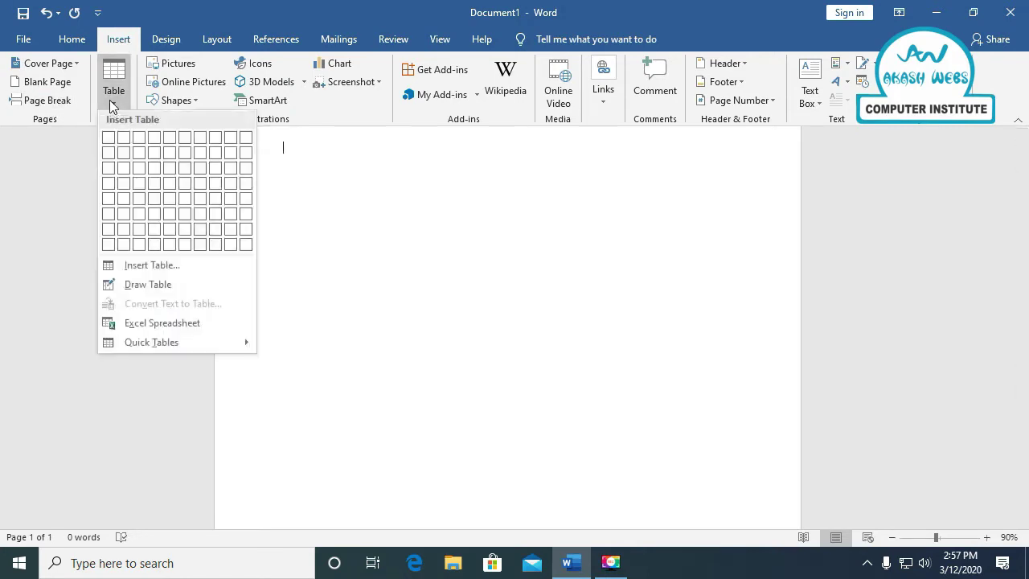
{"action": "left_click", "coordinate": [166, 173]}
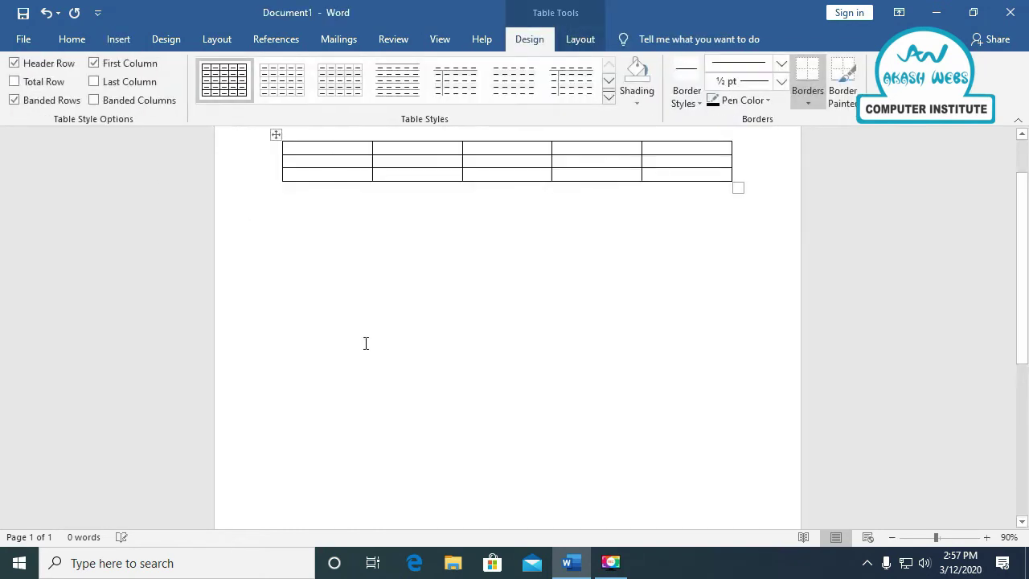
{"action": "type", "text": "Roll no"}
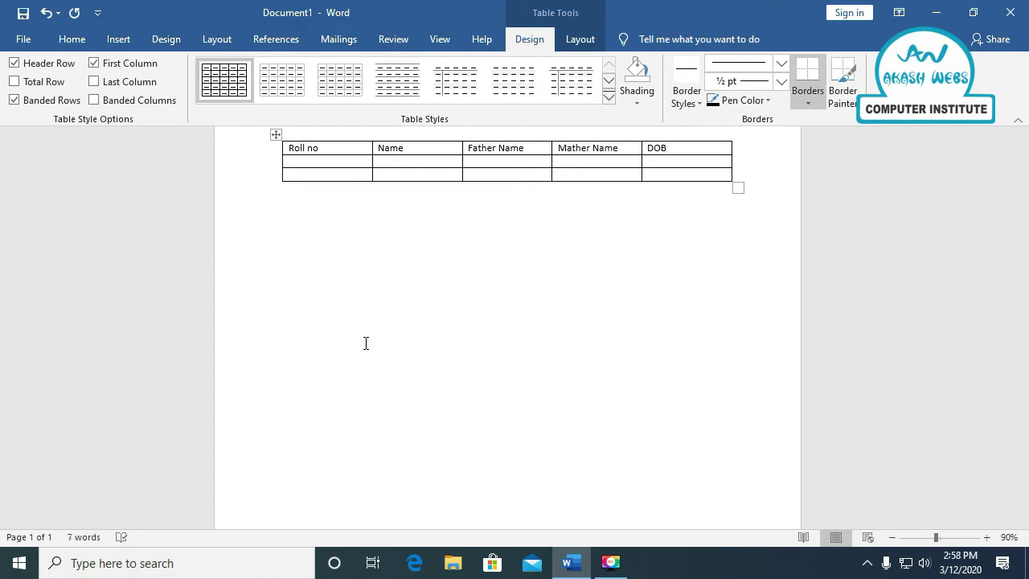
{"action": "right_click", "coordinate": [677, 152]}
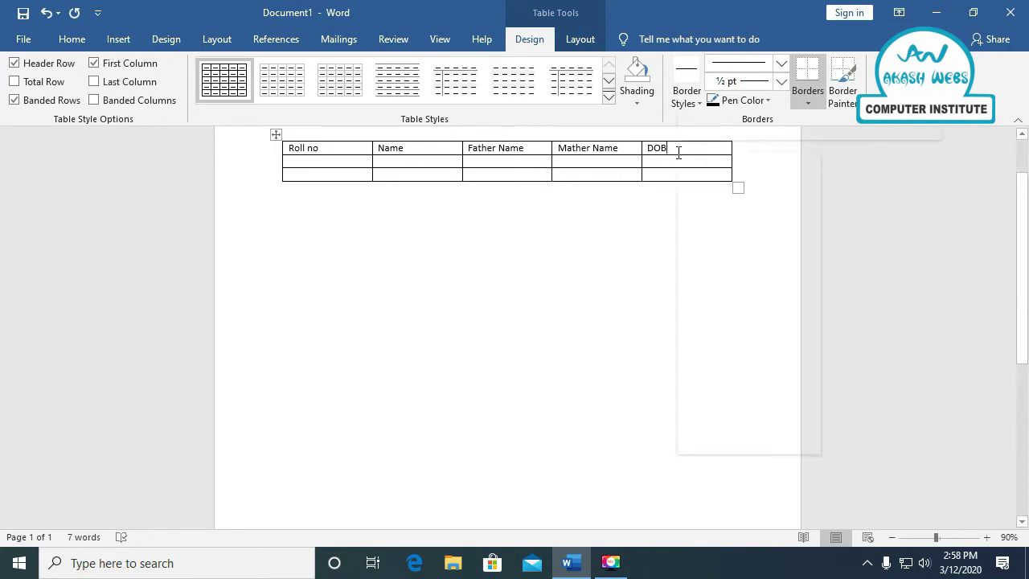
{"action": "mouse_move", "coordinate": [708, 308]}
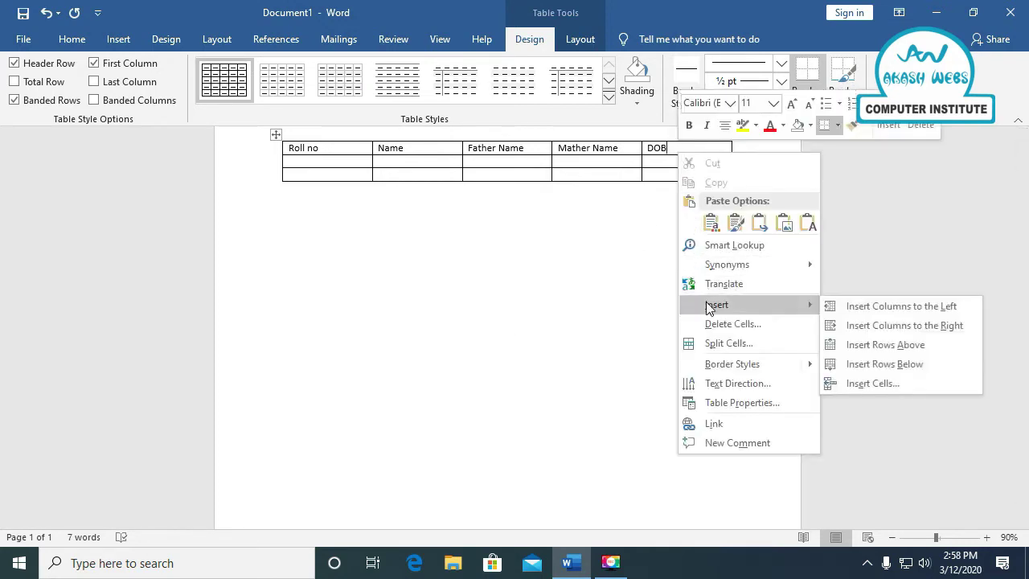
{"action": "left_click", "coordinate": [873, 321]}
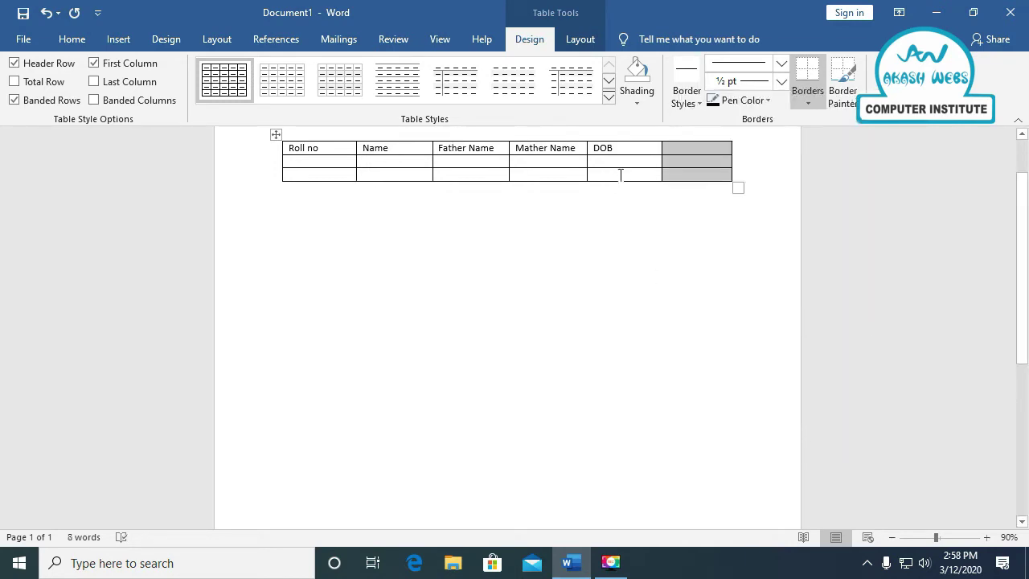
{"action": "left_click", "coordinate": [670, 174]}
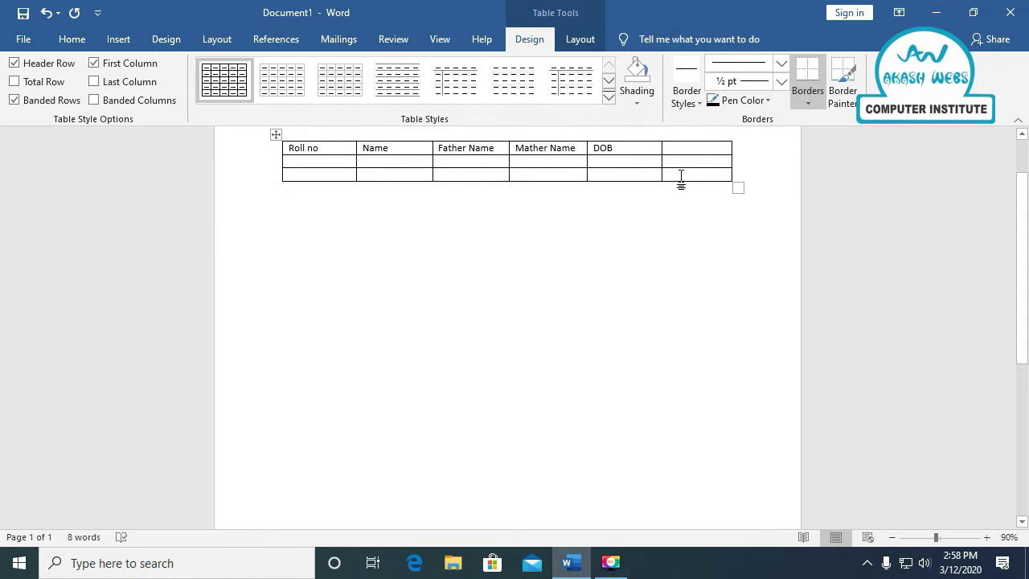
Add rows at the bottom until the table has five empty body rows.
{"action": "key", "text": "Tab"}
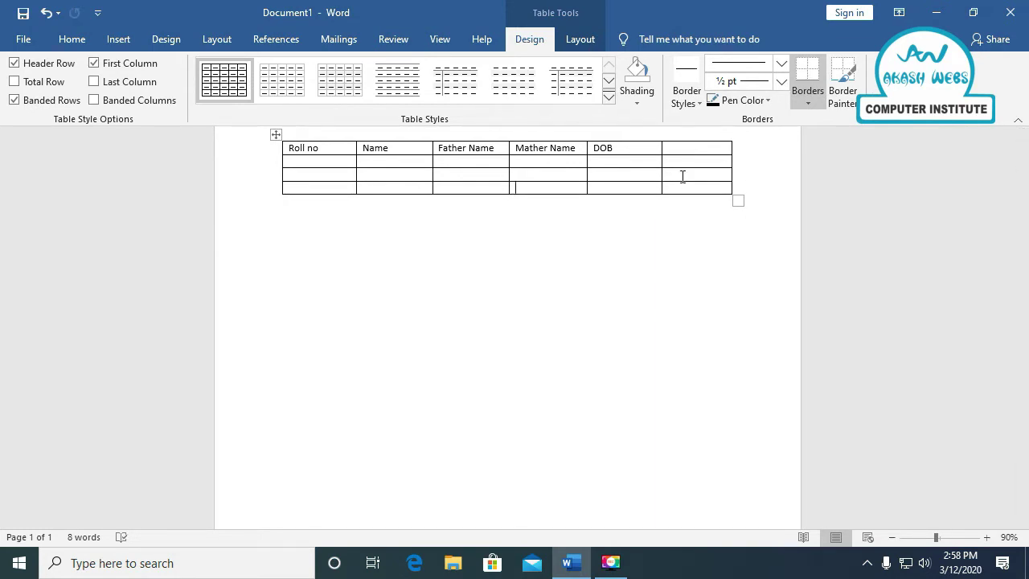
{"action": "key", "text": "Tab"}
{"action": "key", "text": "Tab"}
{"action": "key", "text": "Tab"}
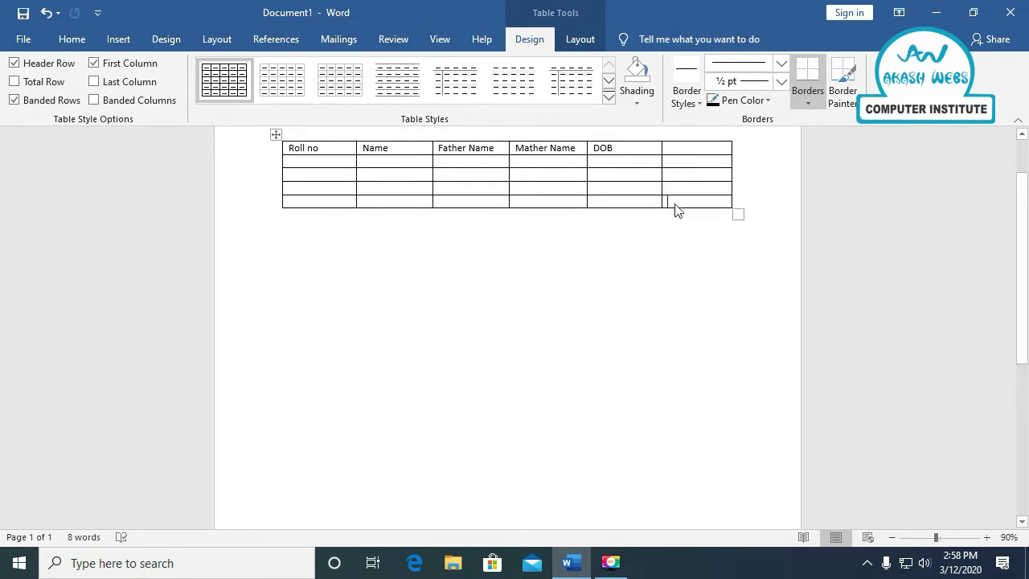
{"action": "right_click", "coordinate": [674, 204]}
{"action": "mouse_move", "coordinate": [708, 366]}
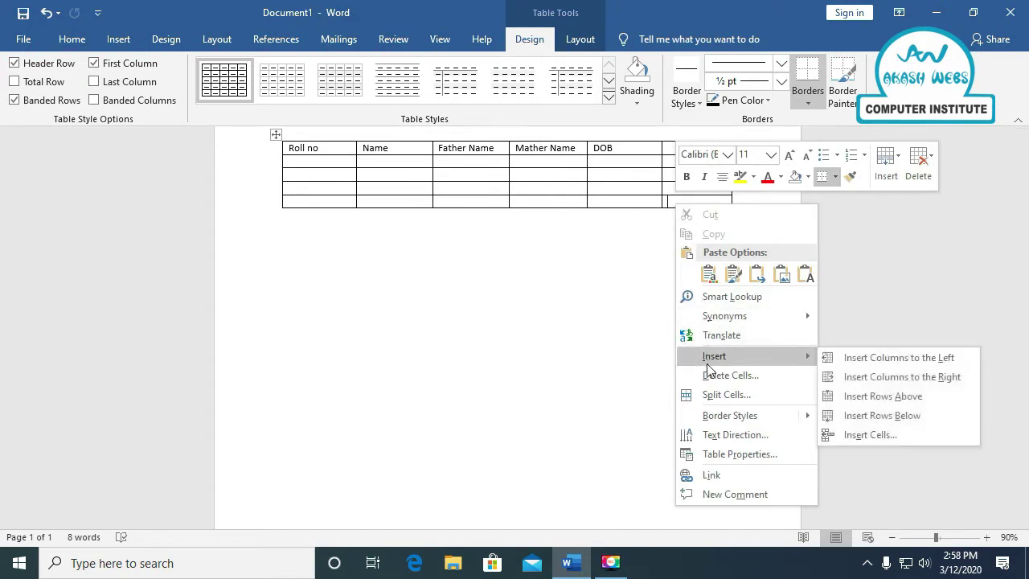
{"action": "left_click", "coordinate": [882, 417]}
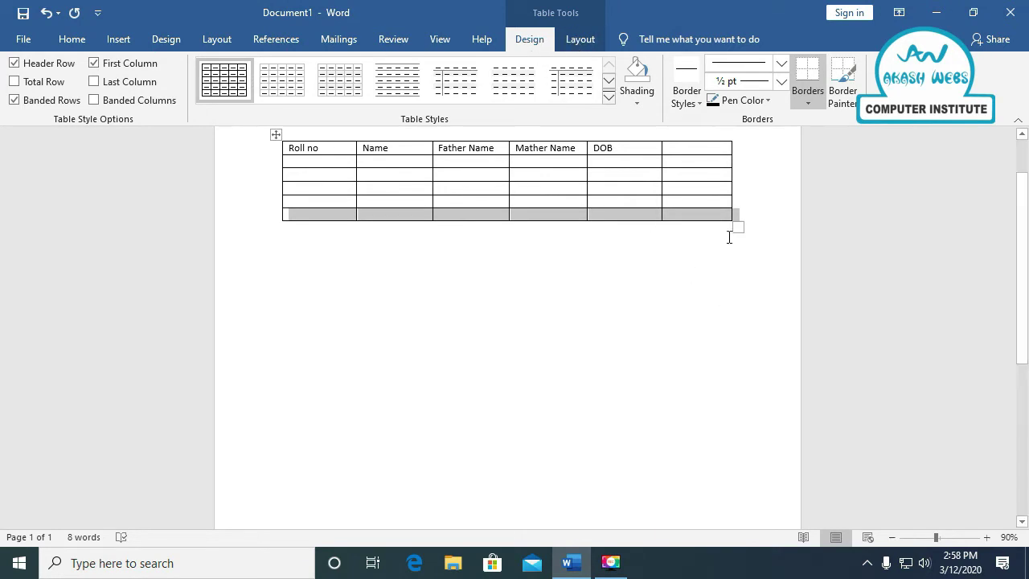
{"action": "left_click", "coordinate": [710, 217]}
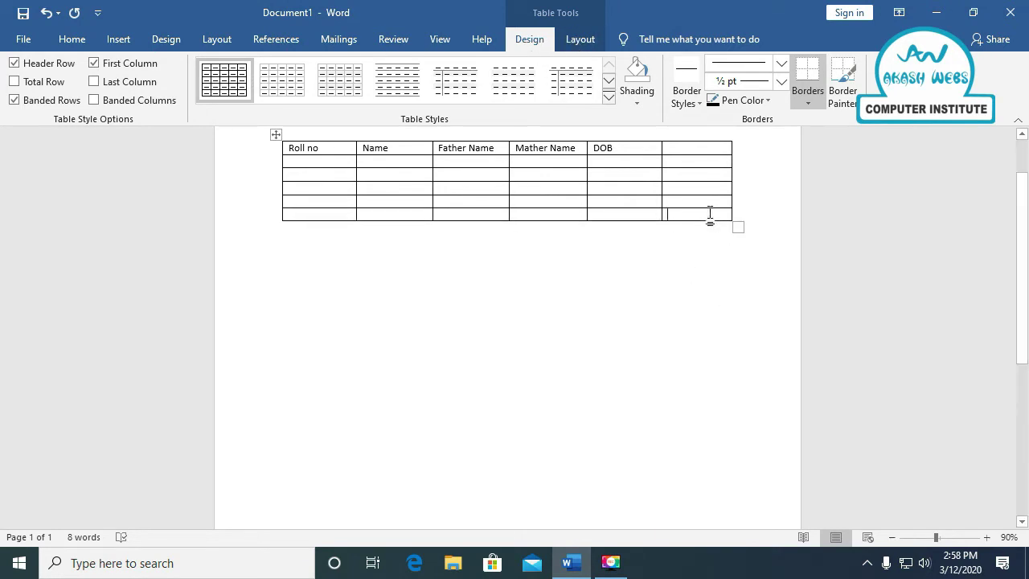
{"action": "left_click", "coordinate": [582, 41]}
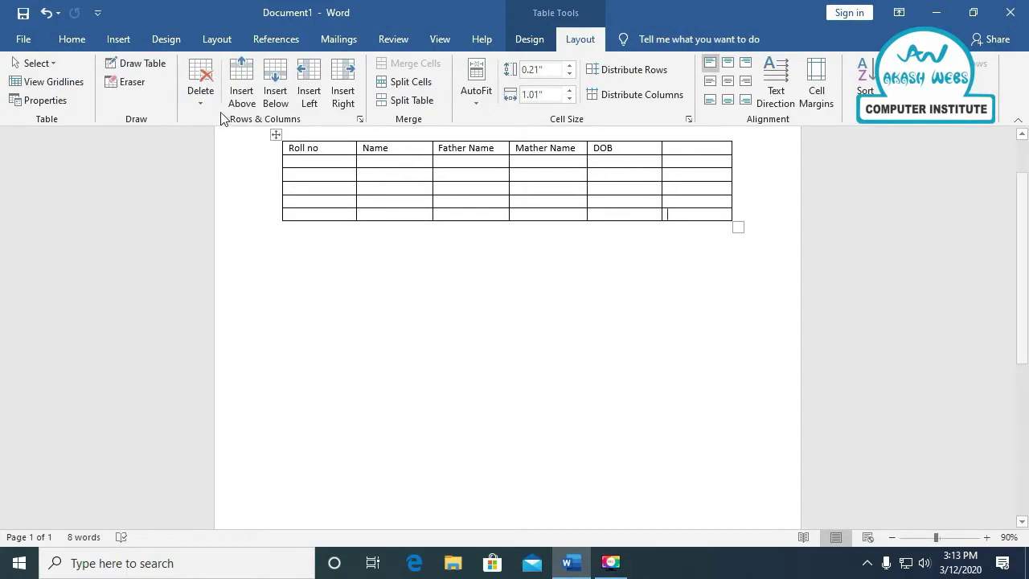
{"action": "left_click", "coordinate": [201, 104]}
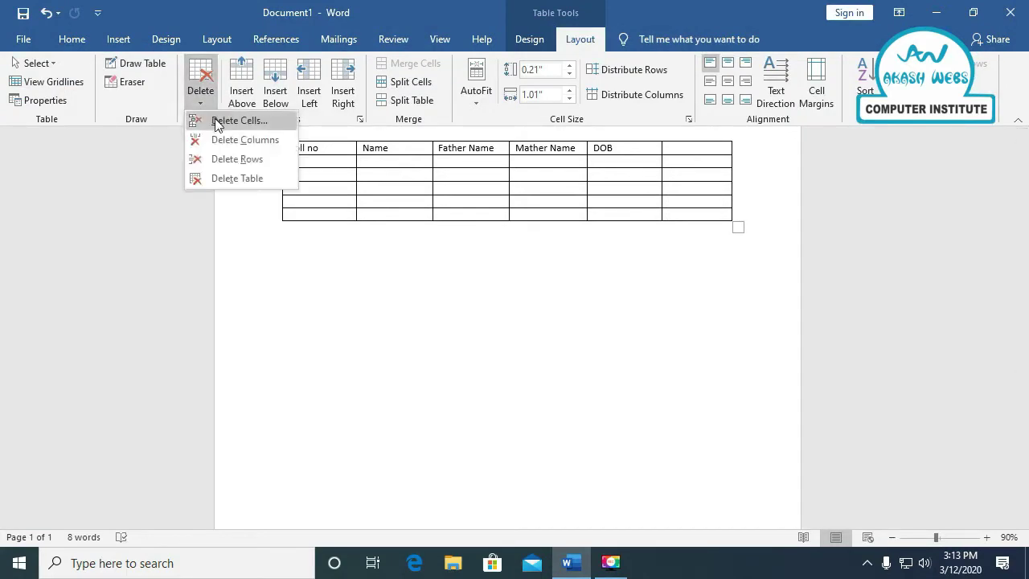
{"action": "left_click", "coordinate": [222, 178]}
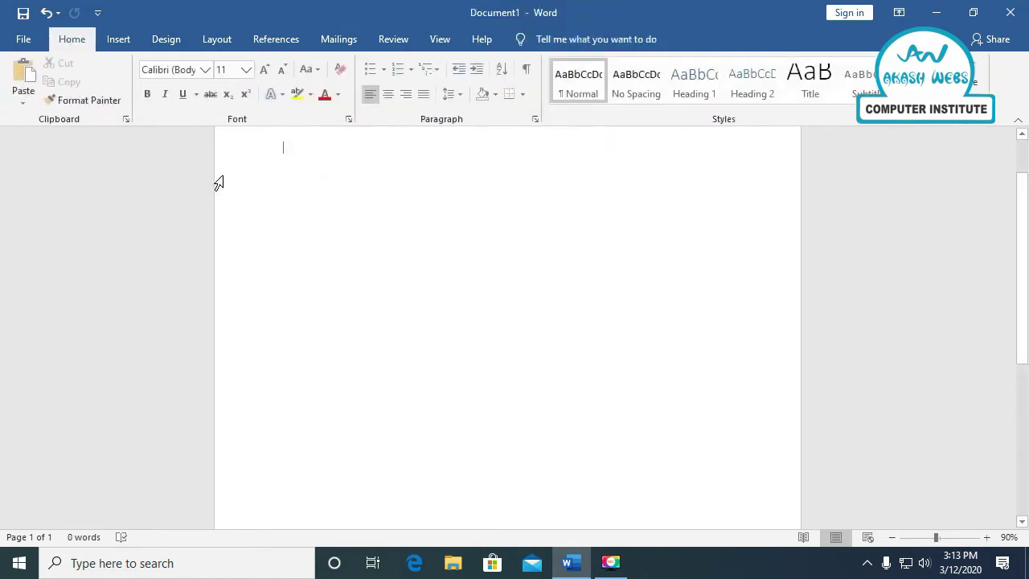
{"action": "key", "text": "ctrl+z"}
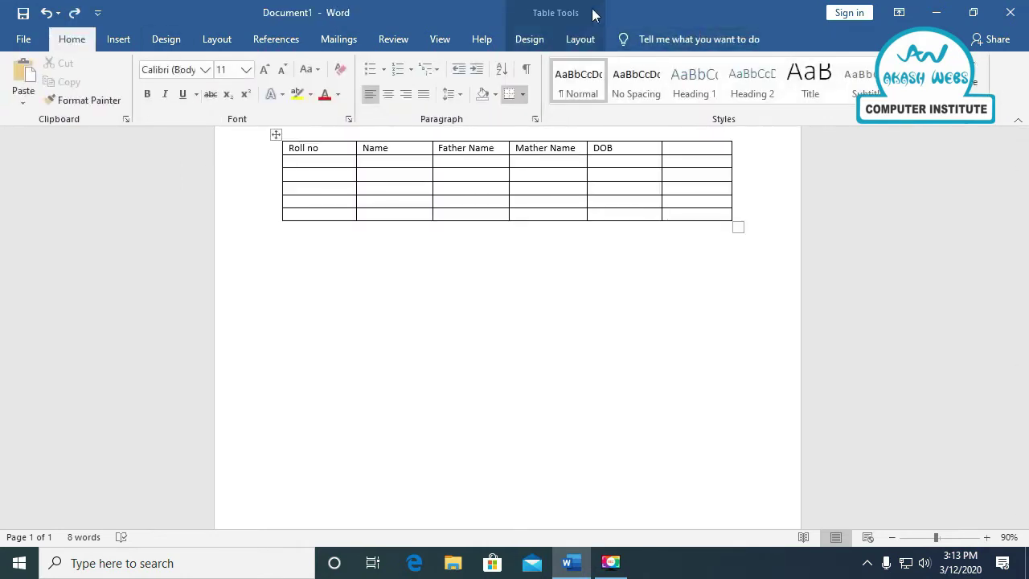
{"action": "left_click", "coordinate": [570, 14]}
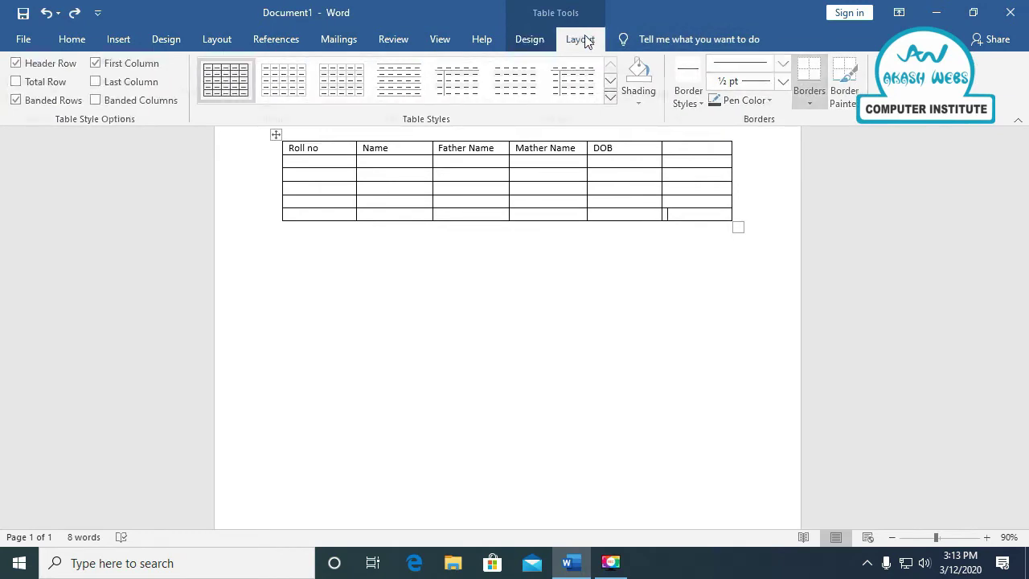
{"action": "left_click", "coordinate": [585, 41]}
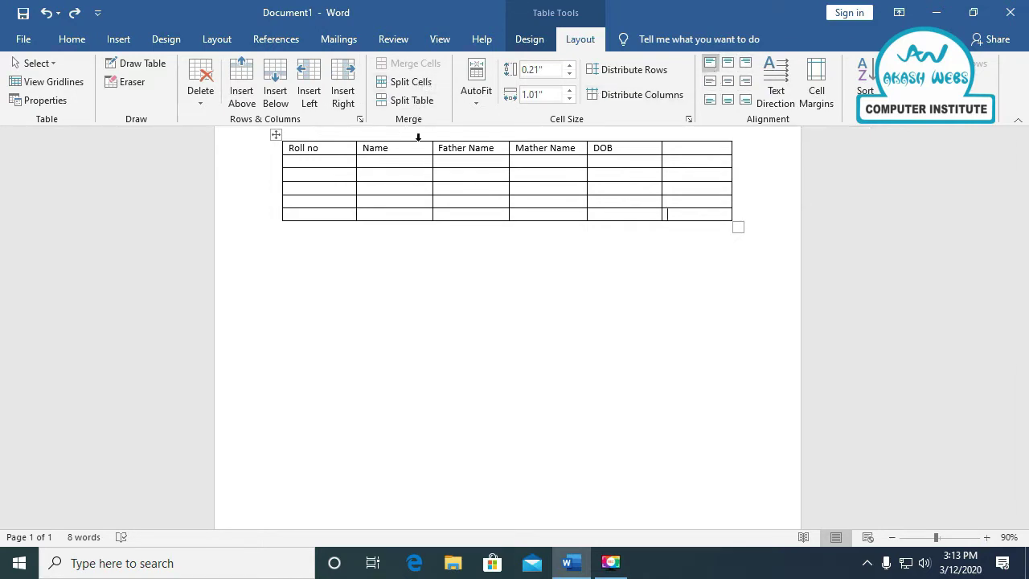
Merge the table's third row into a single cell.
{"action": "left_click_drag", "start_coordinate": [312, 188], "coordinate": [701, 188]}
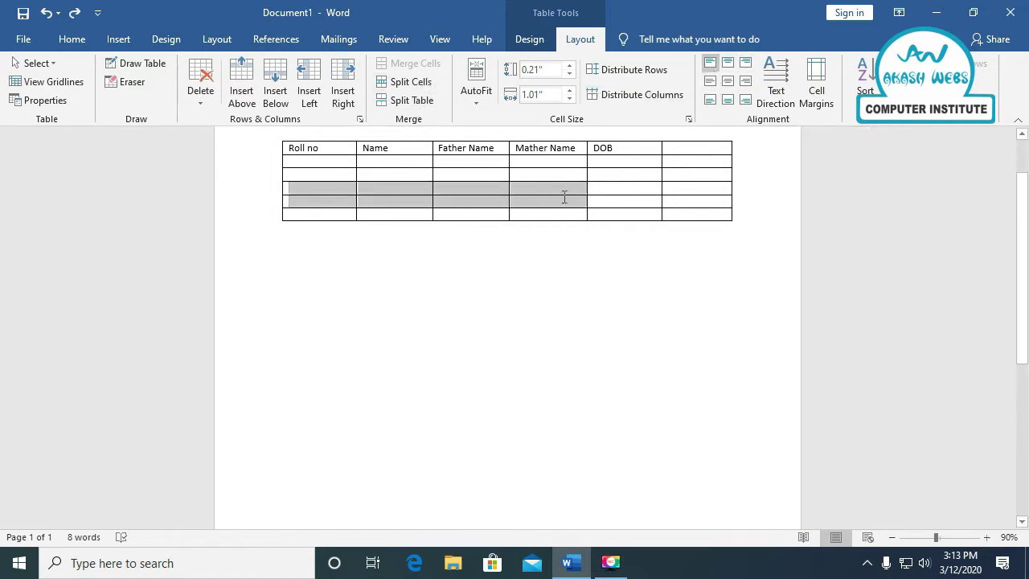
{"action": "right_click", "coordinate": [701, 192]}
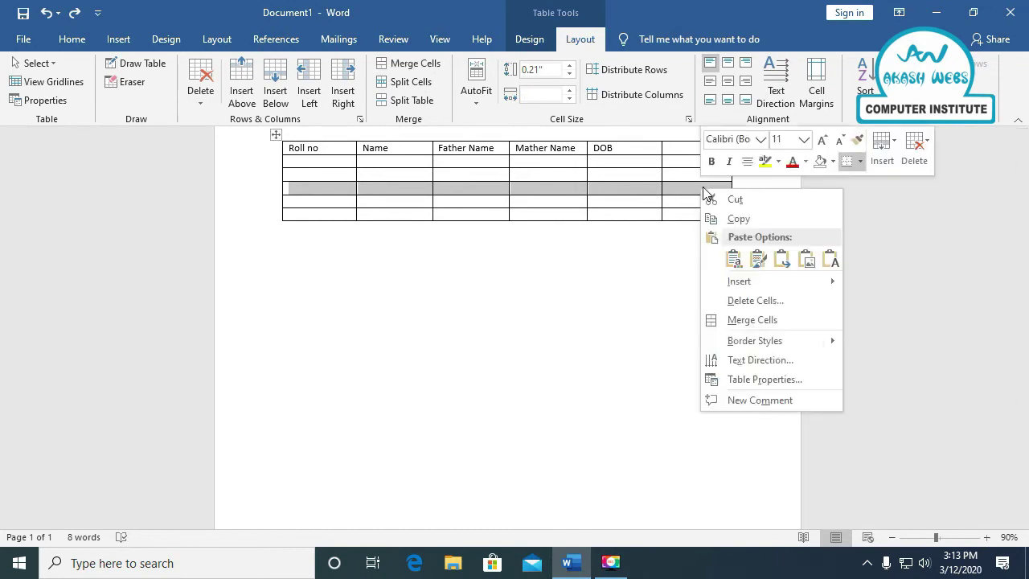
{"action": "left_click", "coordinate": [717, 319]}
{"action": "left_click", "coordinate": [536, 207]}
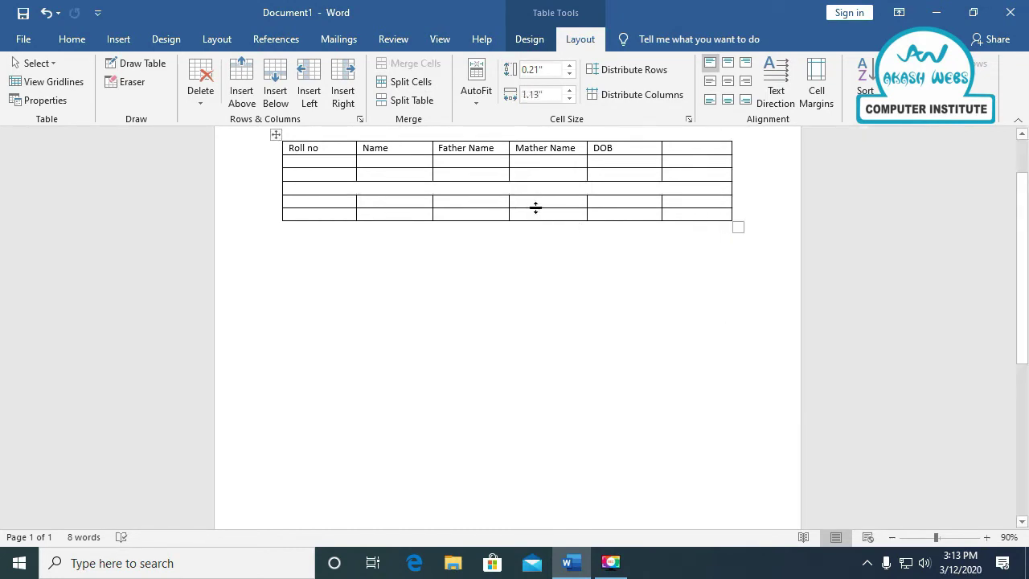
Split the merged row into six cells, then undo to realign them with the columns.
{"action": "right_click", "coordinate": [532, 186]}
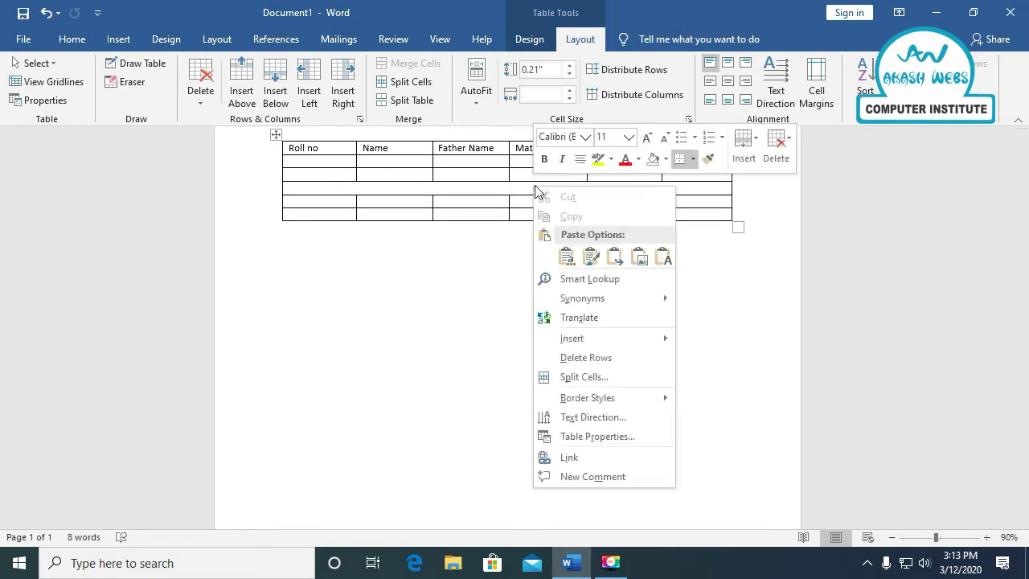
{"action": "left_click", "coordinate": [571, 377]}
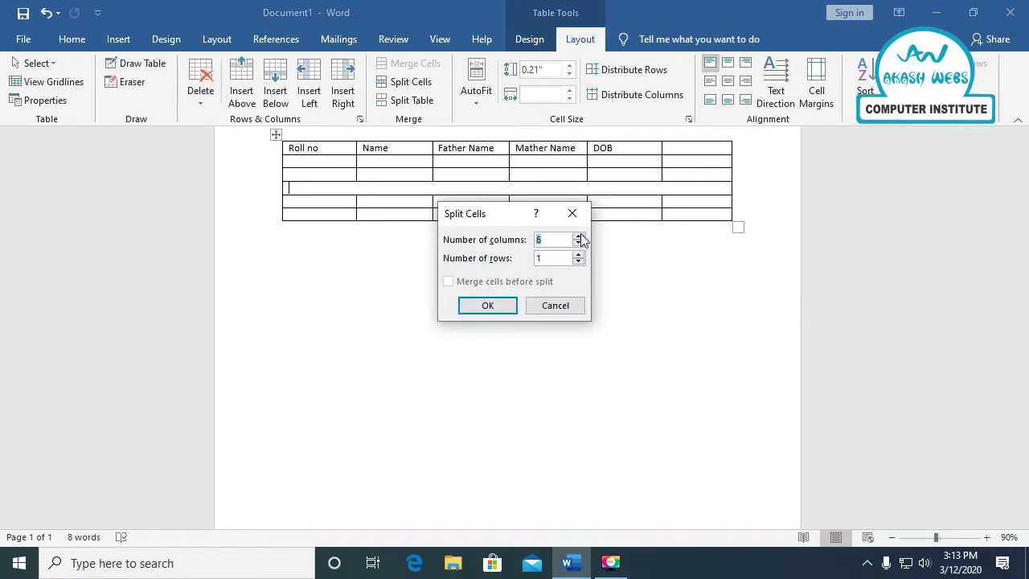
{"action": "left_click", "coordinate": [504, 307]}
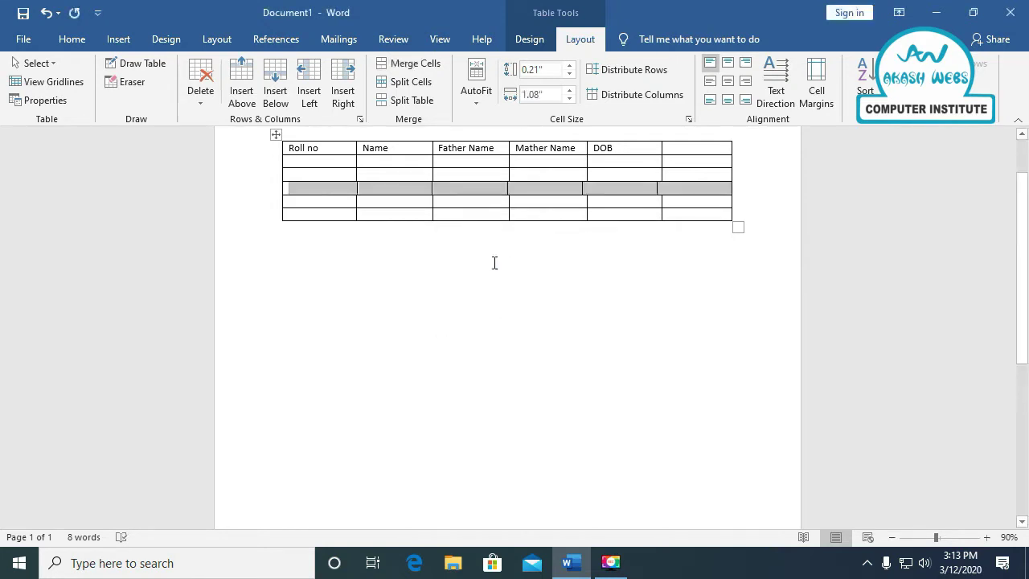
{"action": "left_click", "coordinate": [471, 215]}
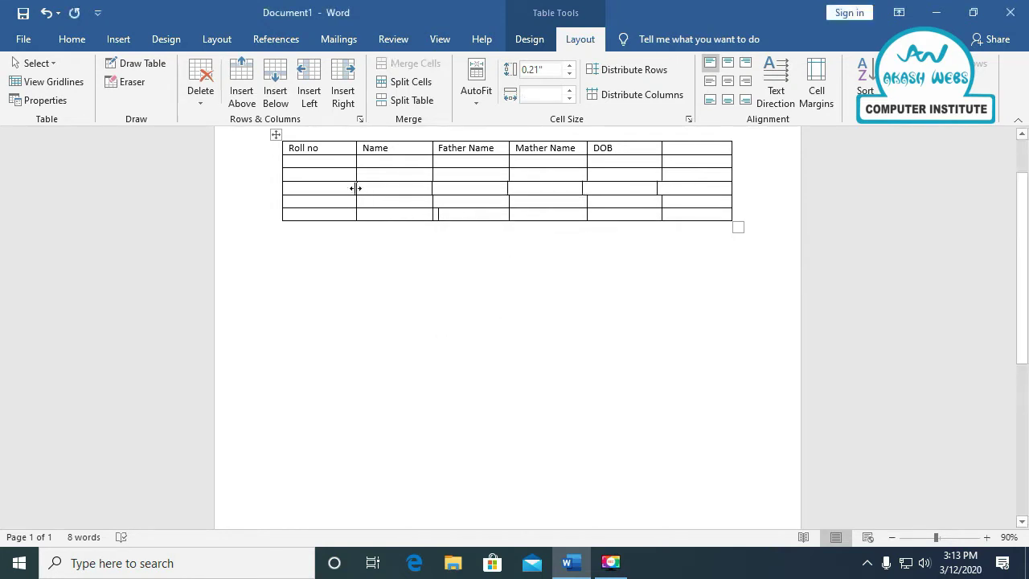
{"action": "key", "text": "shift+End"}
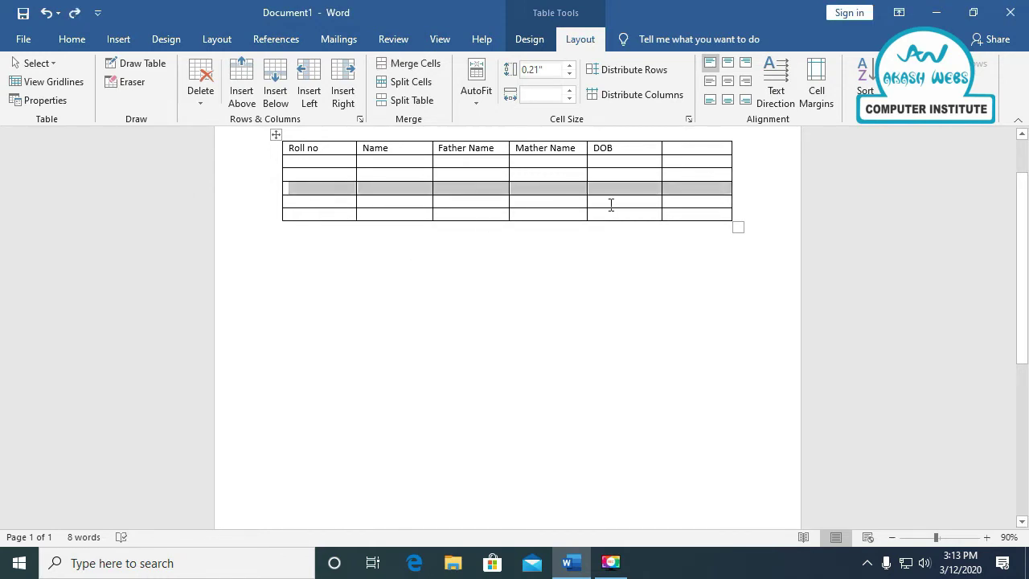
{"action": "left_click", "coordinate": [114, 40]}
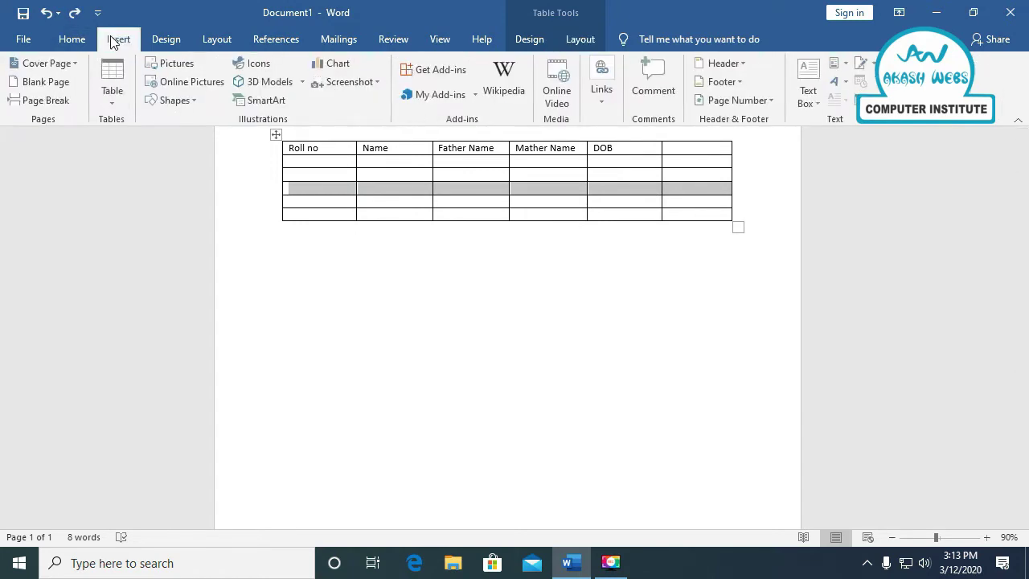
Insert the TALLY picture from the Desktop into the table, then undo it.
{"action": "left_click", "coordinate": [178, 64]}
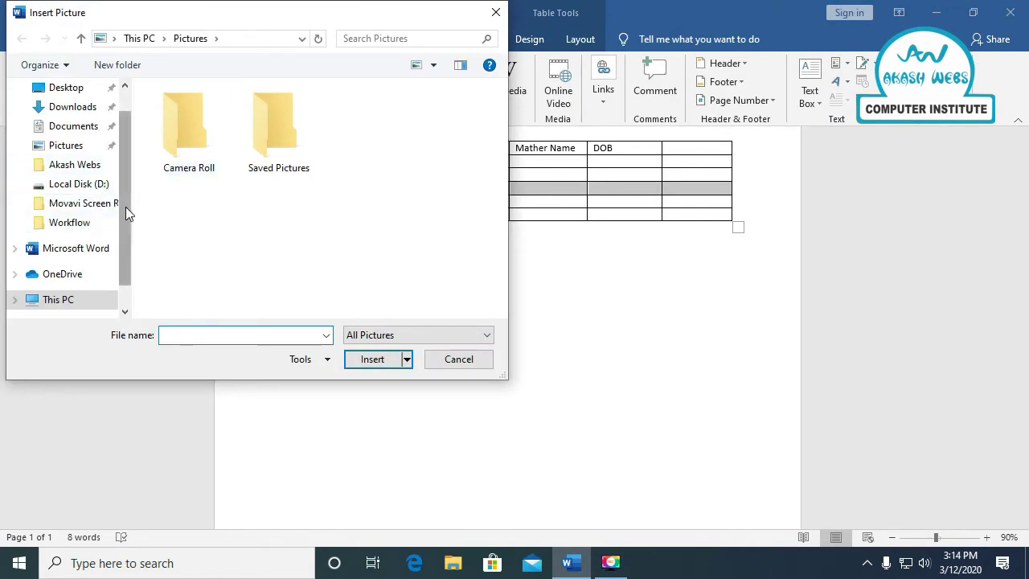
{"action": "scroll", "coordinate": [125, 207], "scroll_direction": "up", "scroll_amount": 1}
{"action": "left_click", "coordinate": [83, 178]}
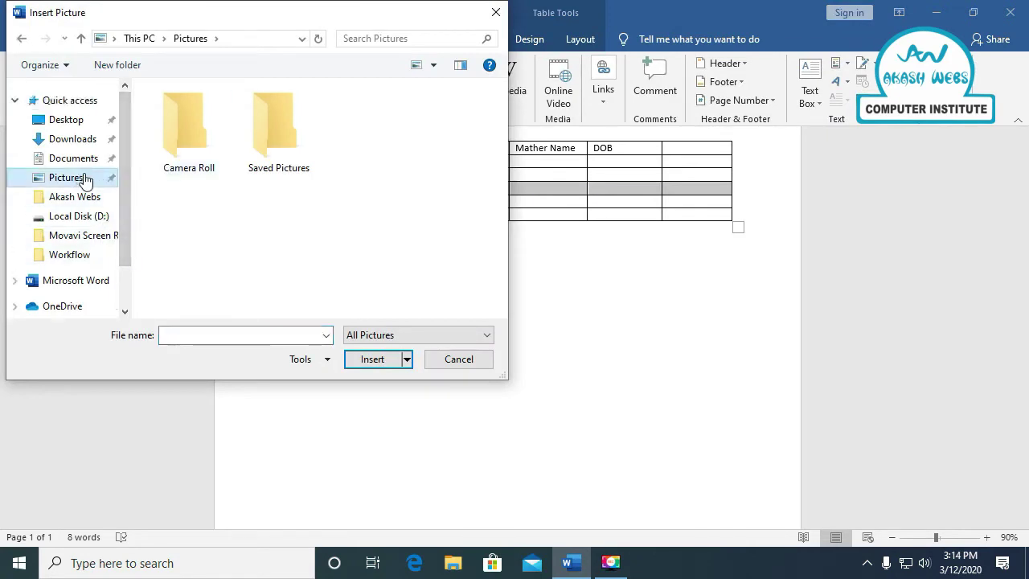
{"action": "left_click", "coordinate": [71, 121]}
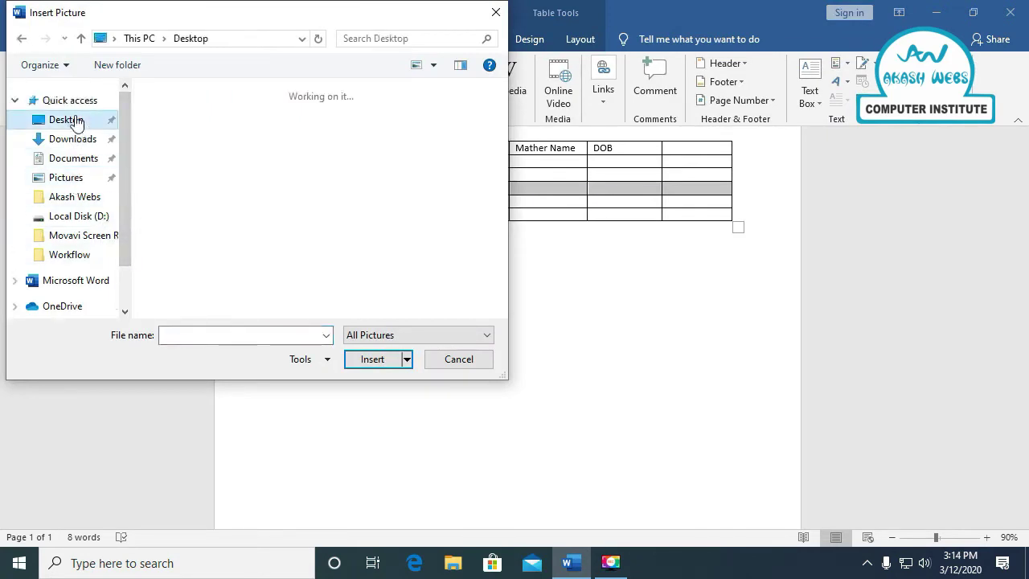
{"action": "left_click", "coordinate": [304, 151]}
{"action": "left_click", "coordinate": [369, 360]}
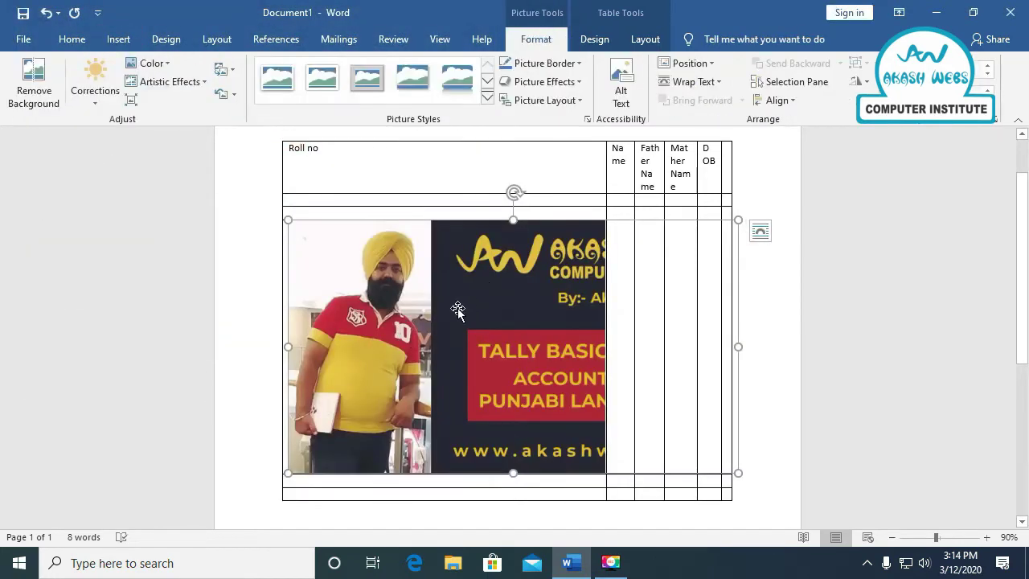
{"action": "key", "text": "ctrl+z"}
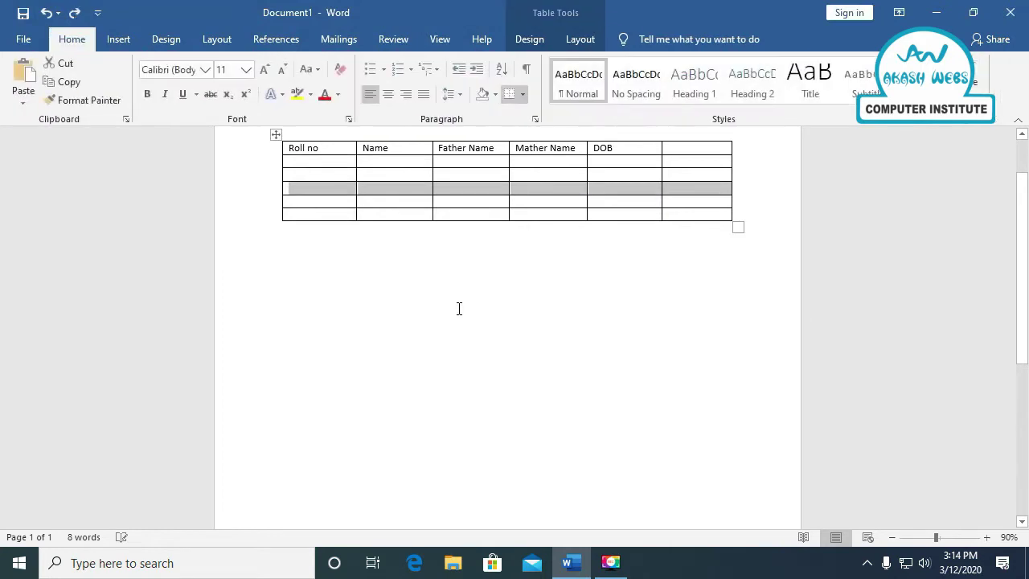
{"action": "left_click", "coordinate": [510, 287]}
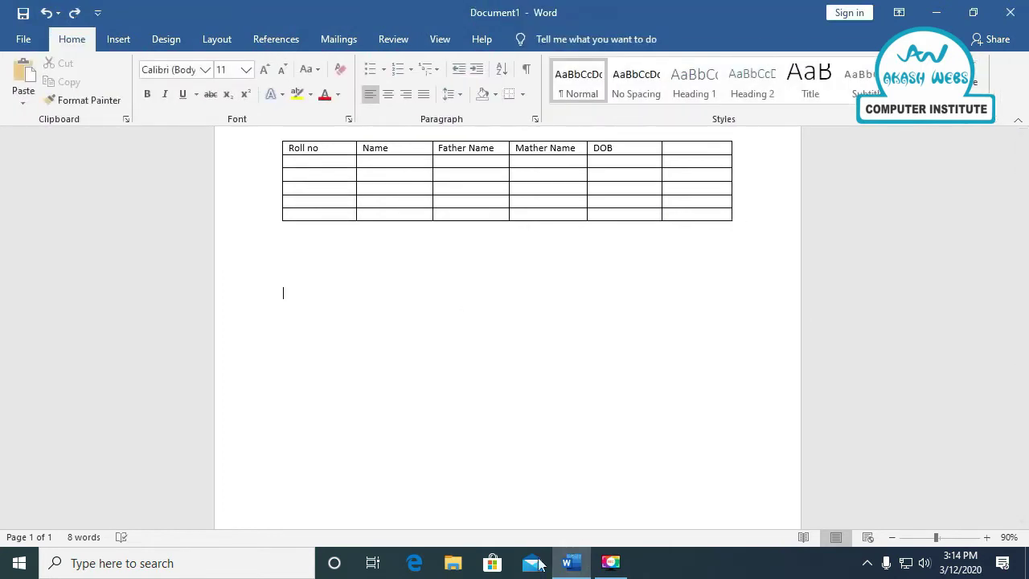
Open Google Chrome and search Google Images for 'chart'.
{"action": "left_click", "coordinate": [568, 563]}
{"action": "double_click", "coordinate": [89, 290]}
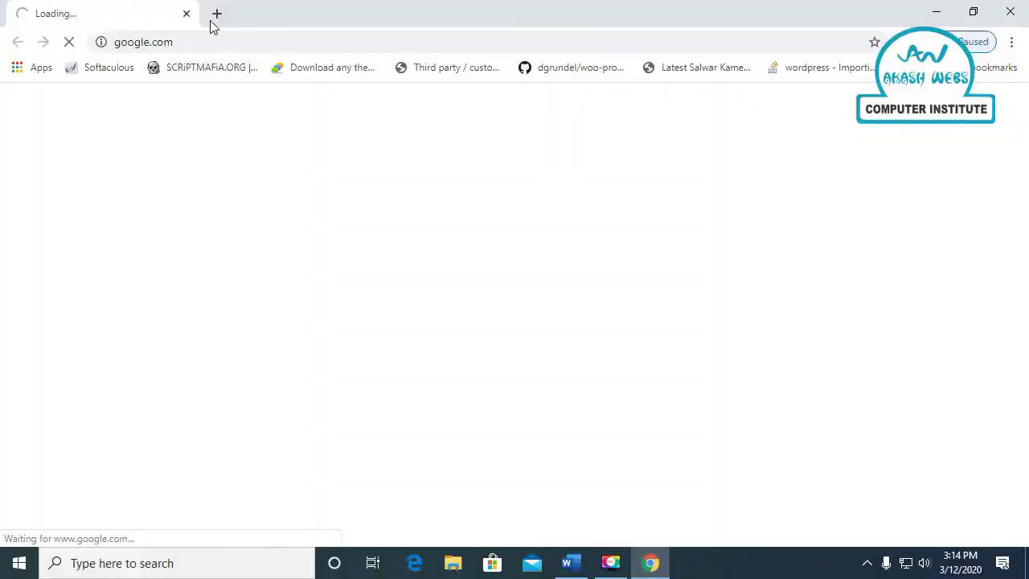
{"action": "left_click", "coordinate": [222, 42]}
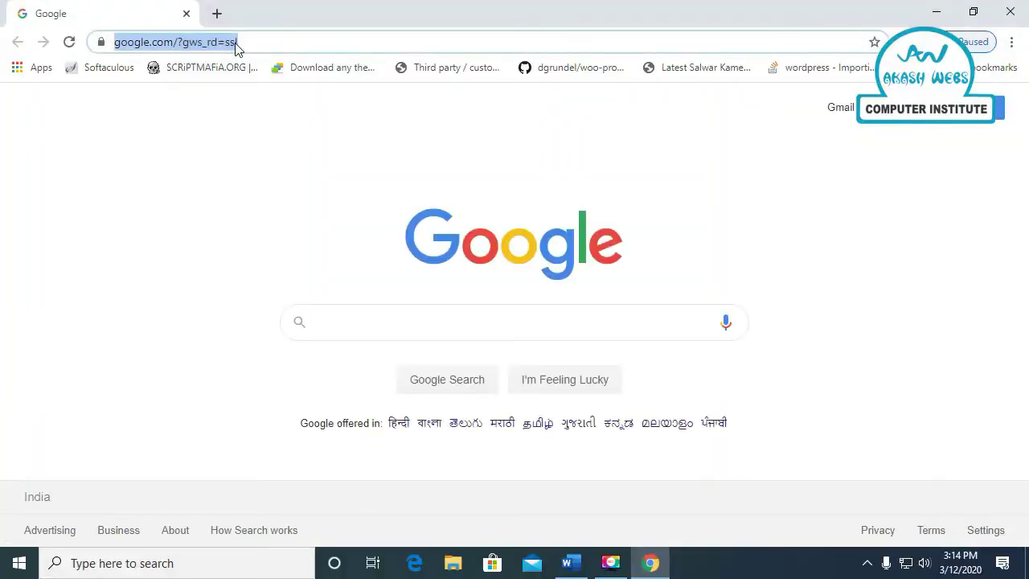
{"action": "left_click", "coordinate": [333, 323]}
{"action": "type", "text": "cha"}
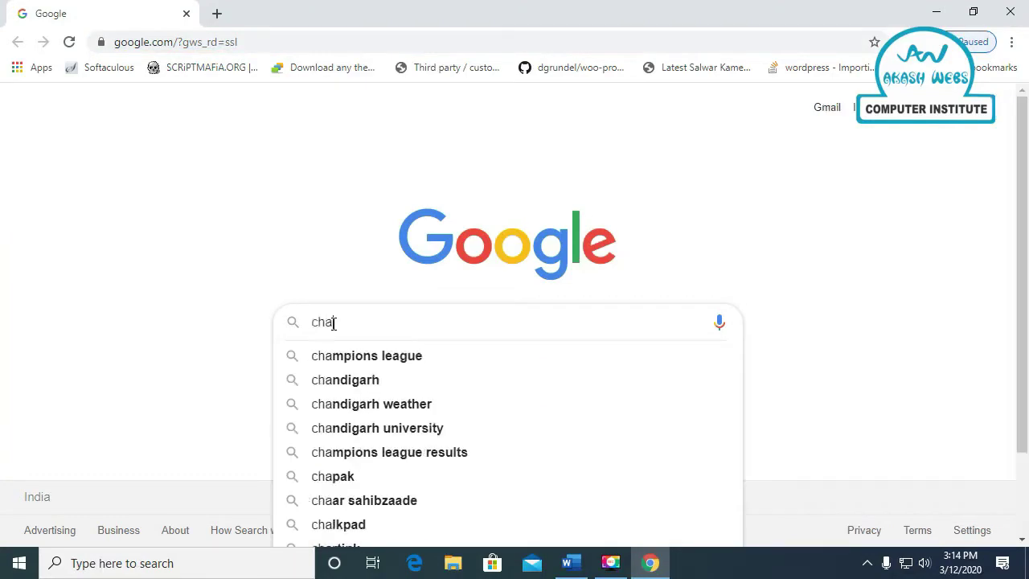
{"action": "type", "text": "rt"}
{"action": "key", "text": "Return"}
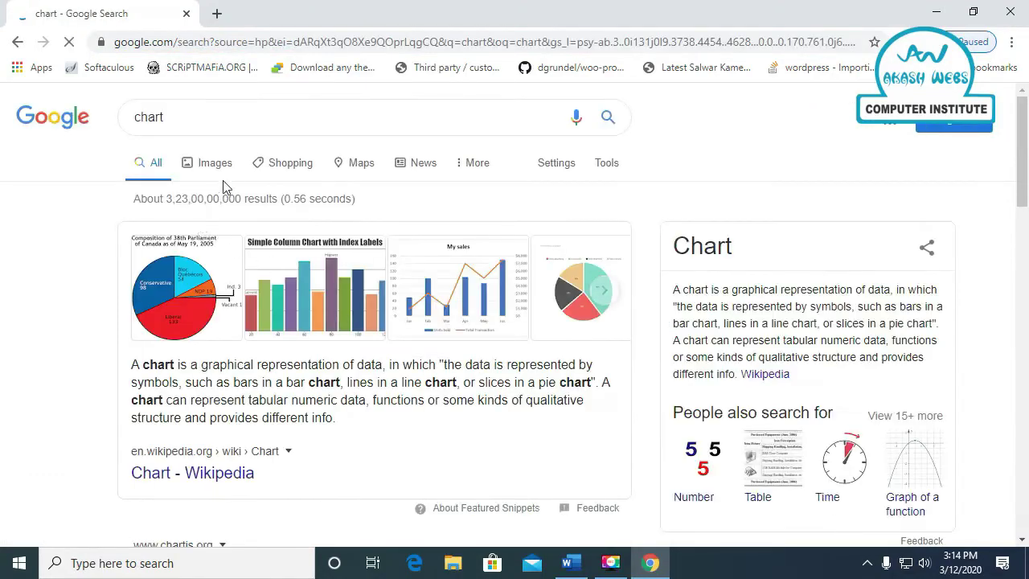
{"action": "left_click", "coordinate": [213, 166]}
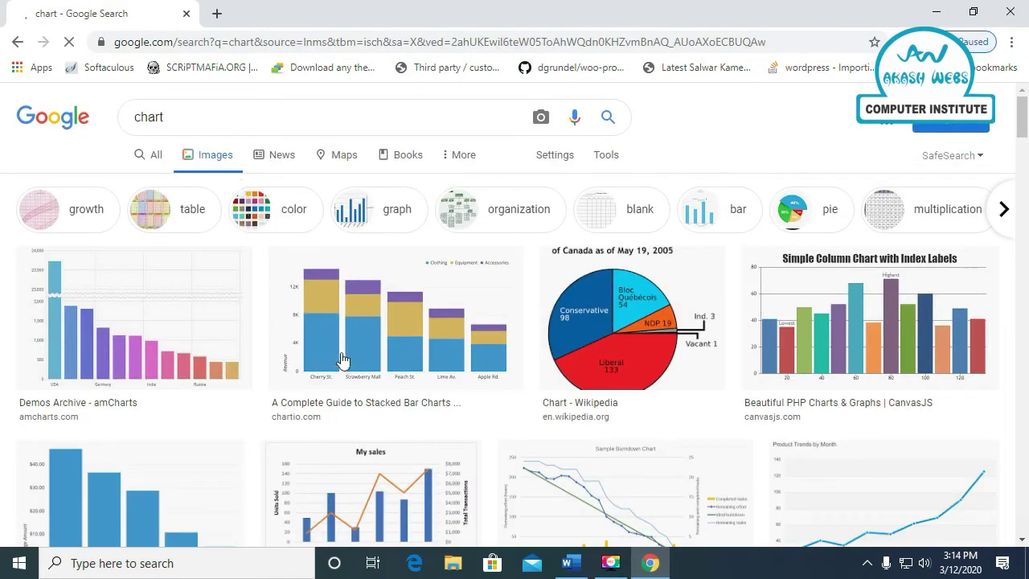
Save the stacked bar chart image to the Desktop as stacked-bar-example-1.
{"action": "left_click", "coordinate": [344, 342]}
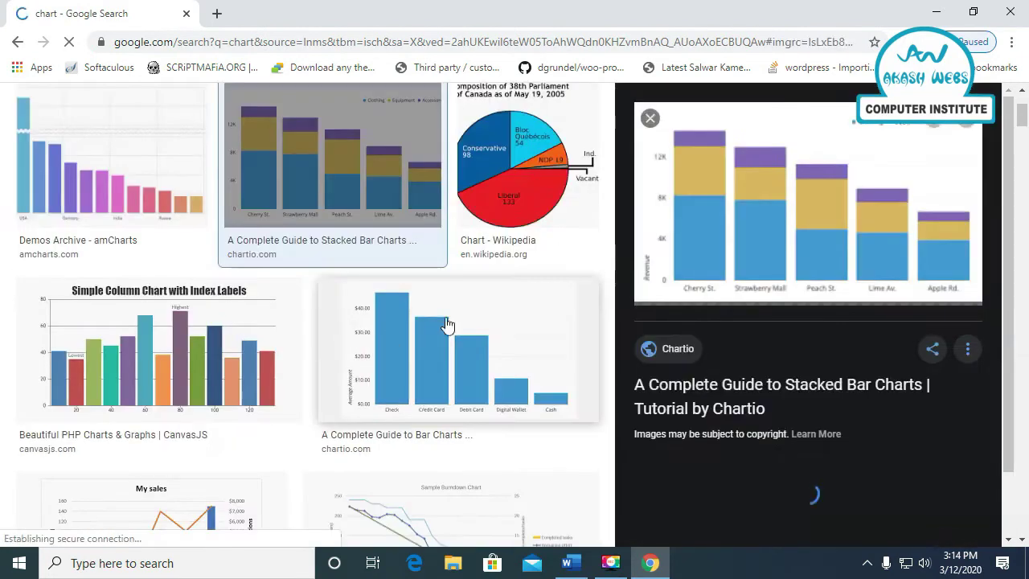
{"action": "right_click", "coordinate": [729, 179]}
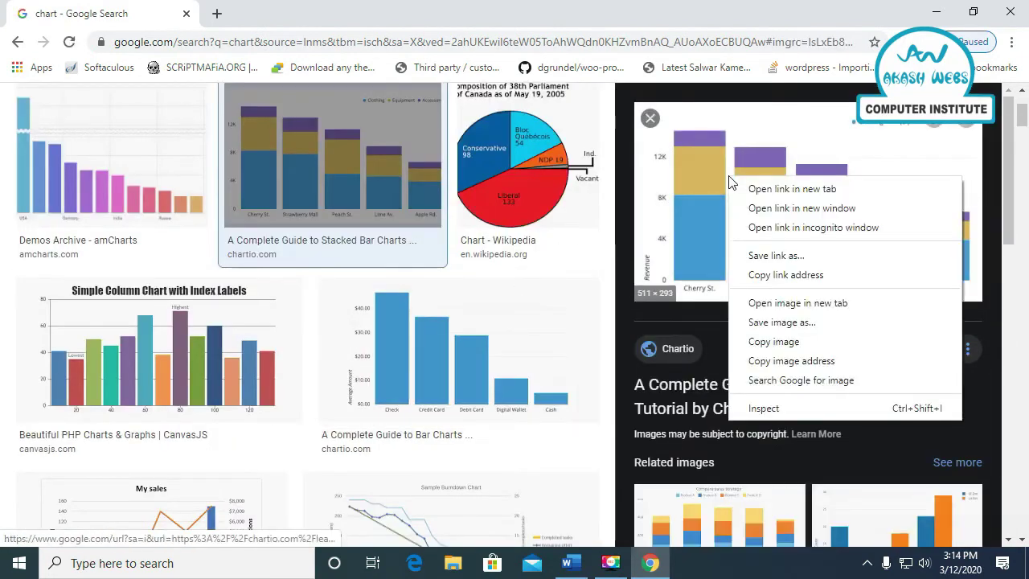
{"action": "left_click", "coordinate": [757, 326]}
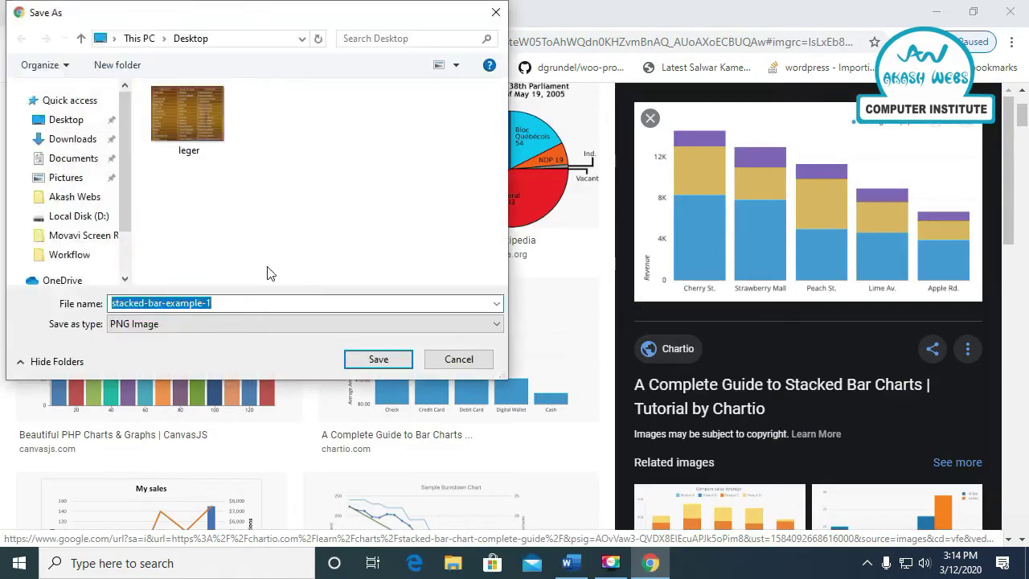
{"action": "left_click", "coordinate": [378, 359]}
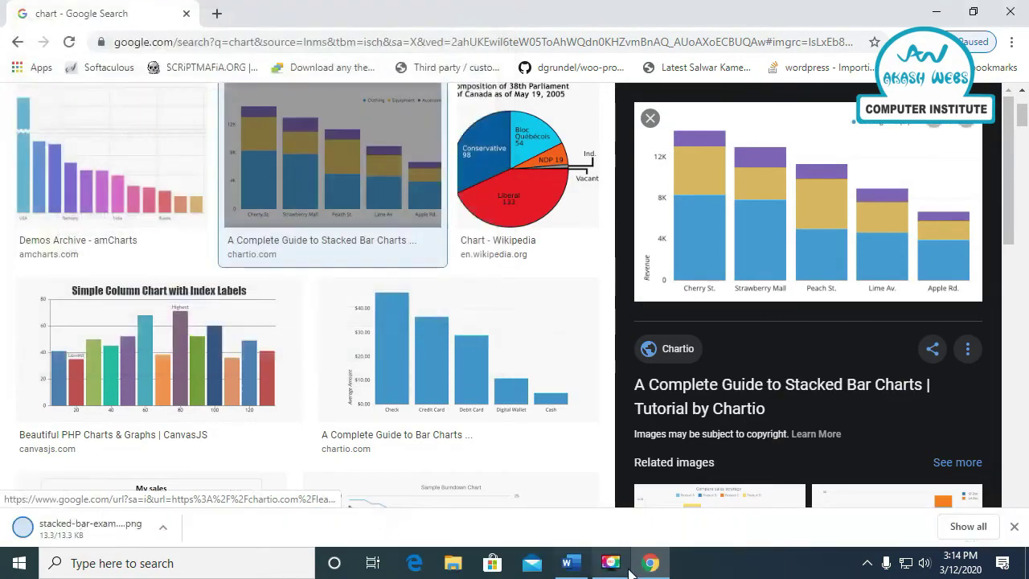
Insert the stacked-bar-example-1 picture below the table and enlarge it to about table width.
{"action": "left_click", "coordinate": [575, 570]}
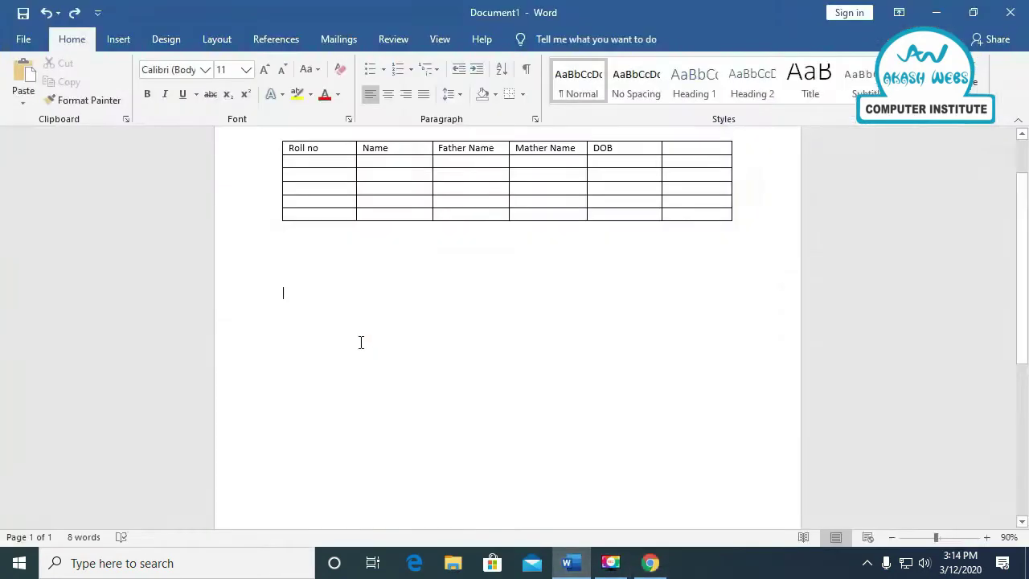
{"action": "left_click", "coordinate": [113, 39]}
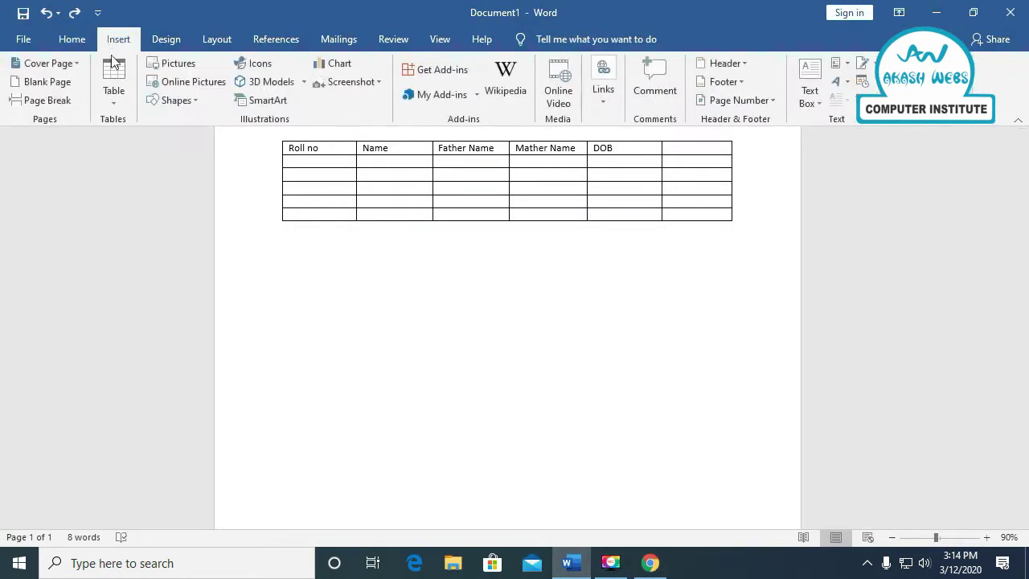
{"action": "left_click", "coordinate": [172, 66]}
{"action": "left_click", "coordinate": [278, 129]}
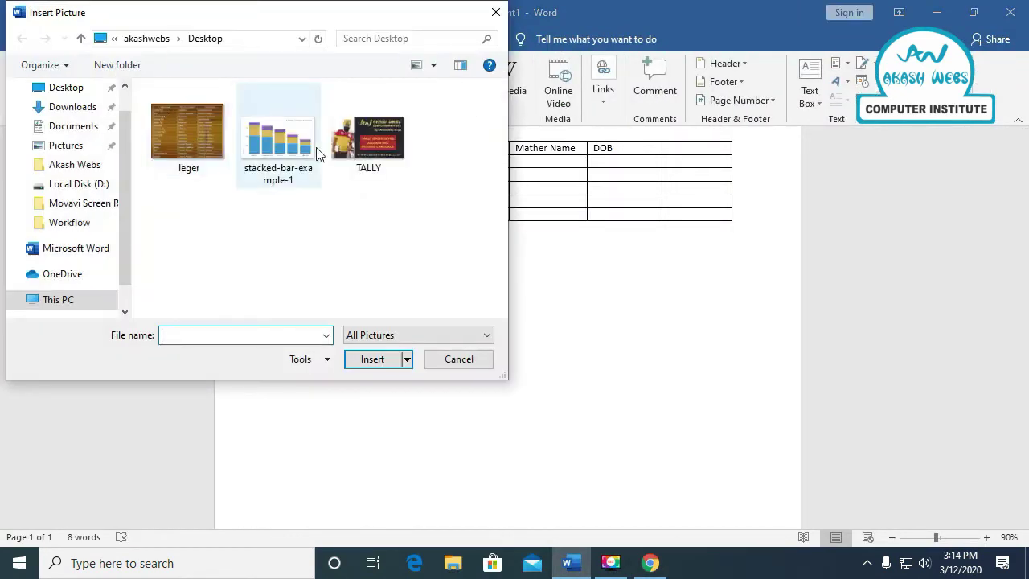
{"action": "left_click", "coordinate": [370, 359]}
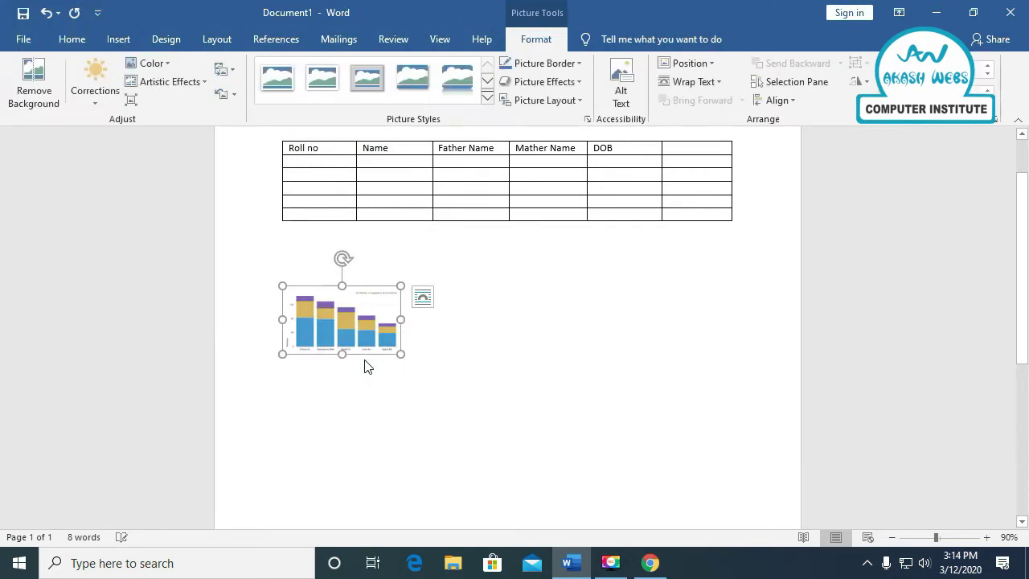
{"action": "left_click_drag", "start_coordinate": [400, 354], "coordinate": [597, 426]}
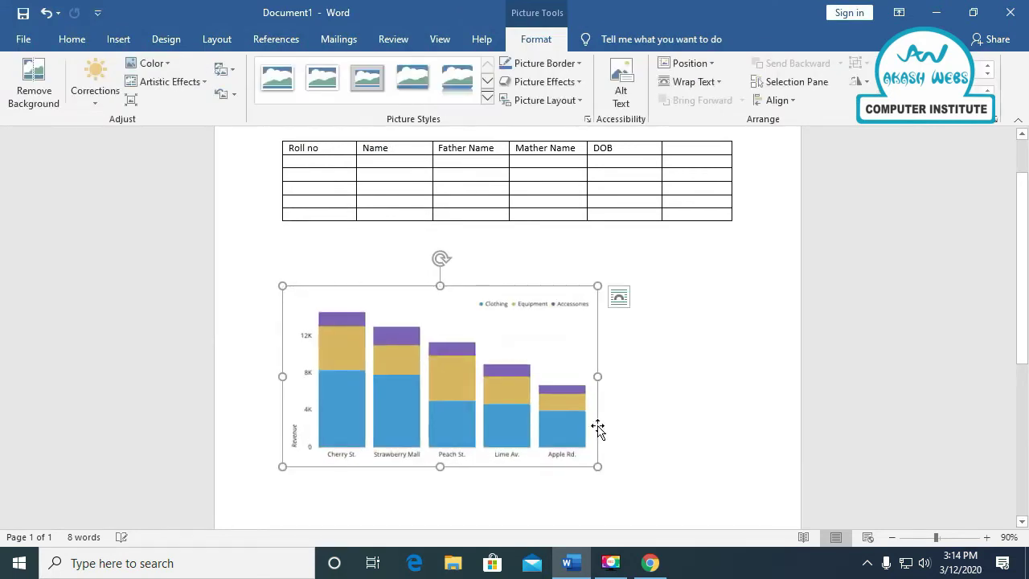
{"action": "left_click", "coordinate": [650, 402]}
{"action": "left_click", "coordinate": [504, 379]}
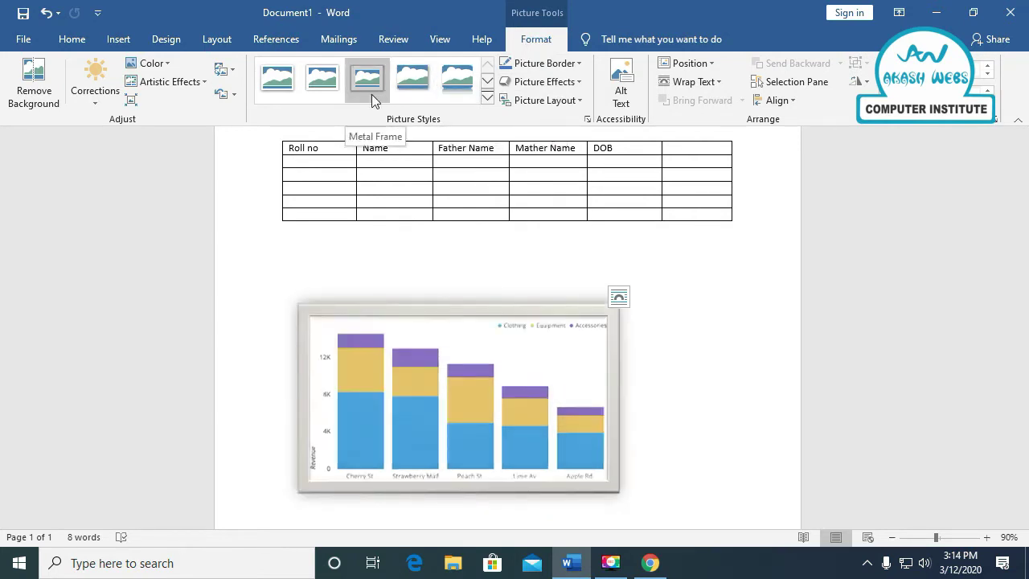
Look through the picture's Color and Align options without changing anything.
{"action": "left_click", "coordinate": [165, 63]}
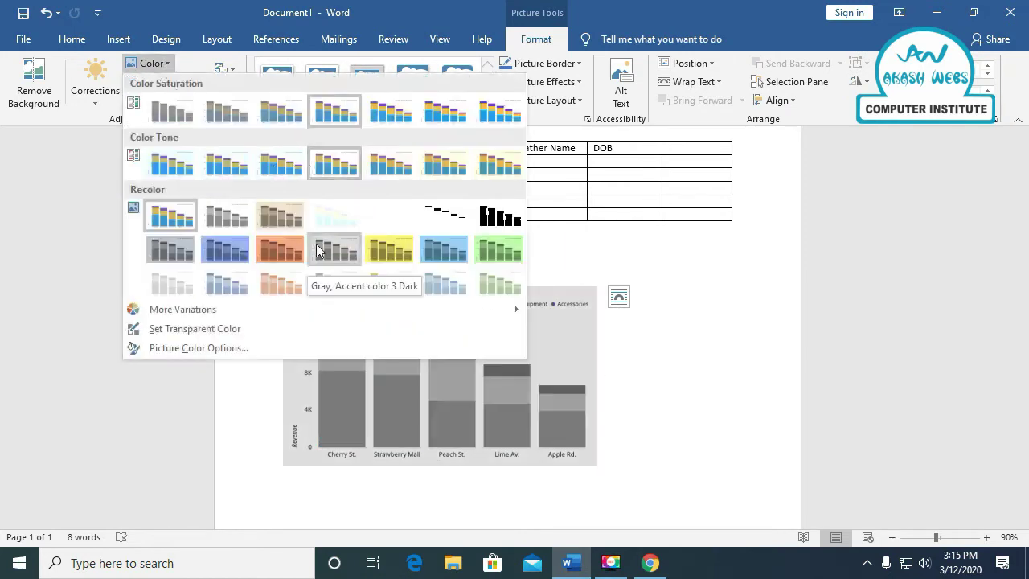
{"action": "key", "text": "Escape"}
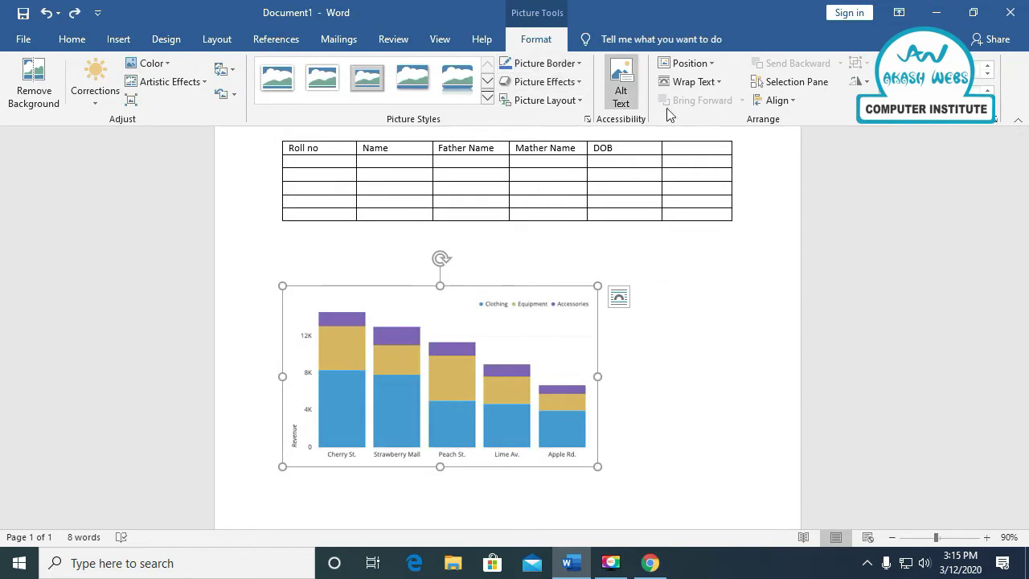
{"action": "left_click", "coordinate": [793, 100]}
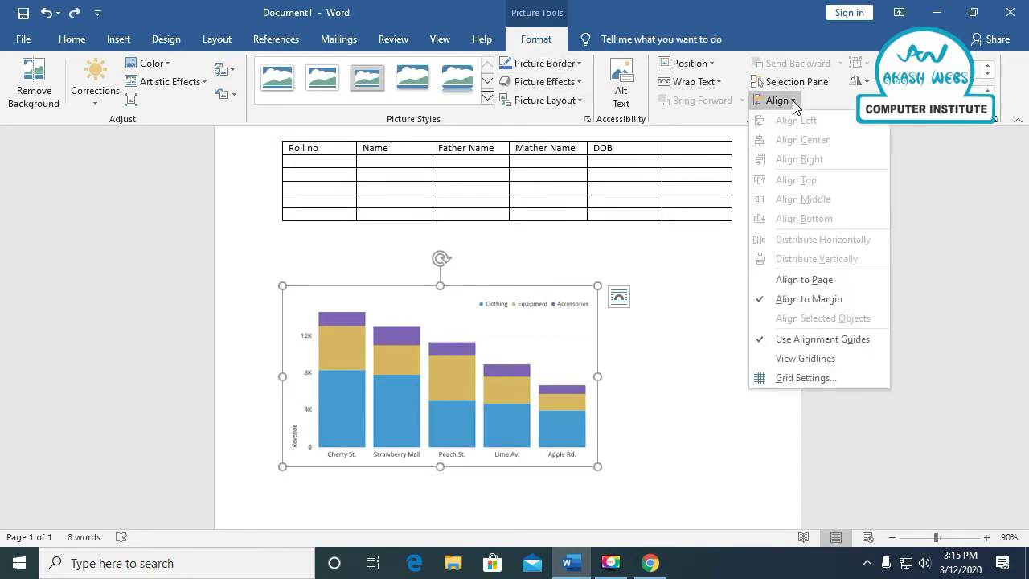
{"action": "left_click", "coordinate": [793, 100]}
Apply a Reflection effect to the chart picture, then delete the picture.
{"action": "left_click", "coordinate": [573, 82]}
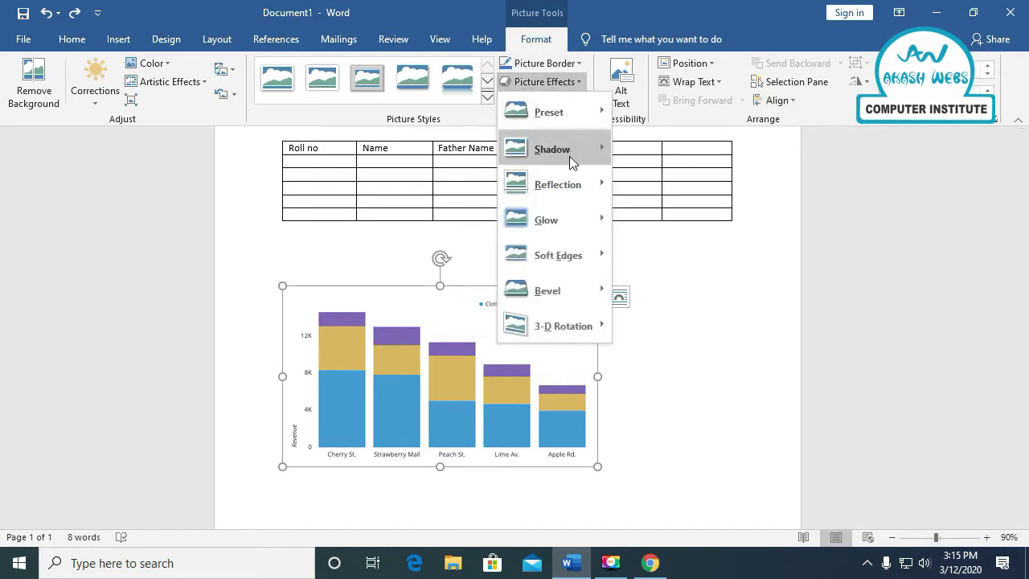
{"action": "mouse_move", "coordinate": [573, 197]}
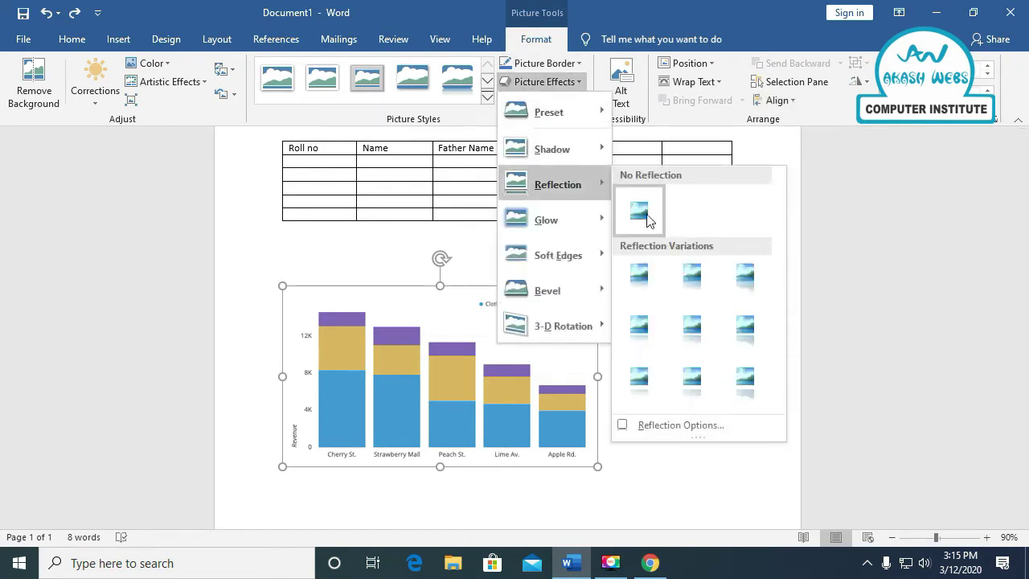
{"action": "left_click", "coordinate": [729, 385]}
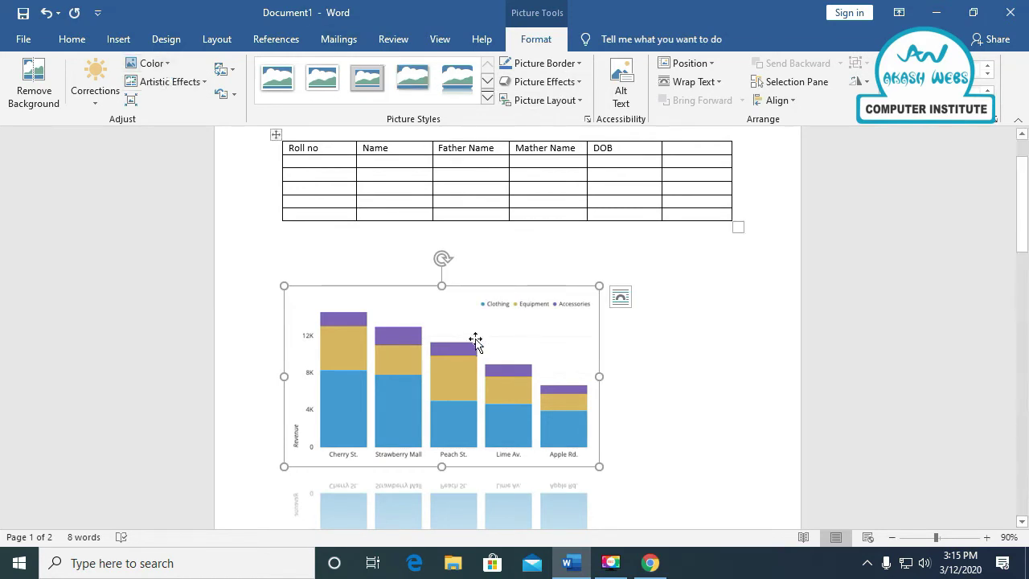
{"action": "key", "text": "Delete"}
{"action": "left_click", "coordinate": [118, 39]}
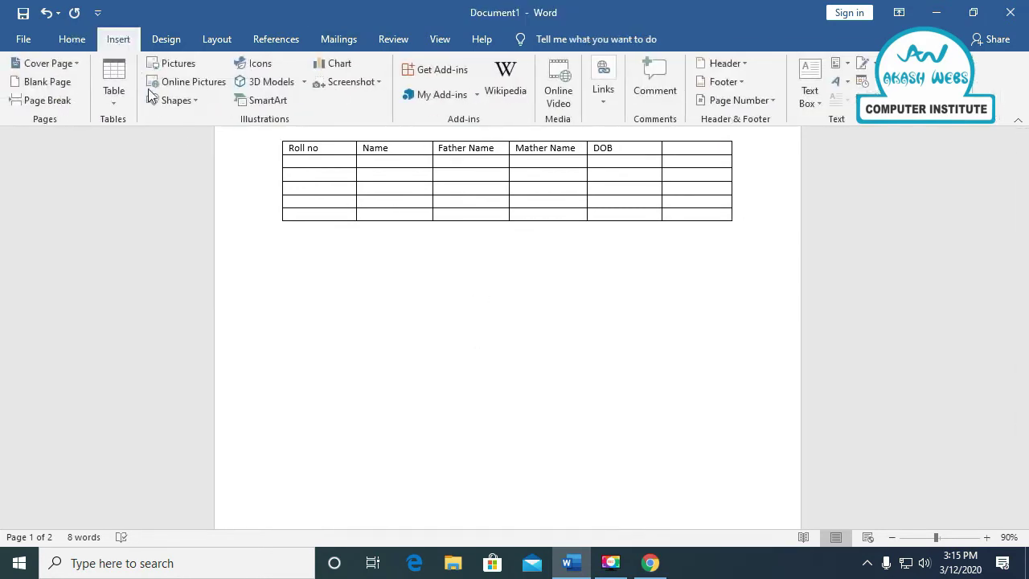
Draw a horizontal line shape below the student table.
{"action": "left_click", "coordinate": [195, 101]}
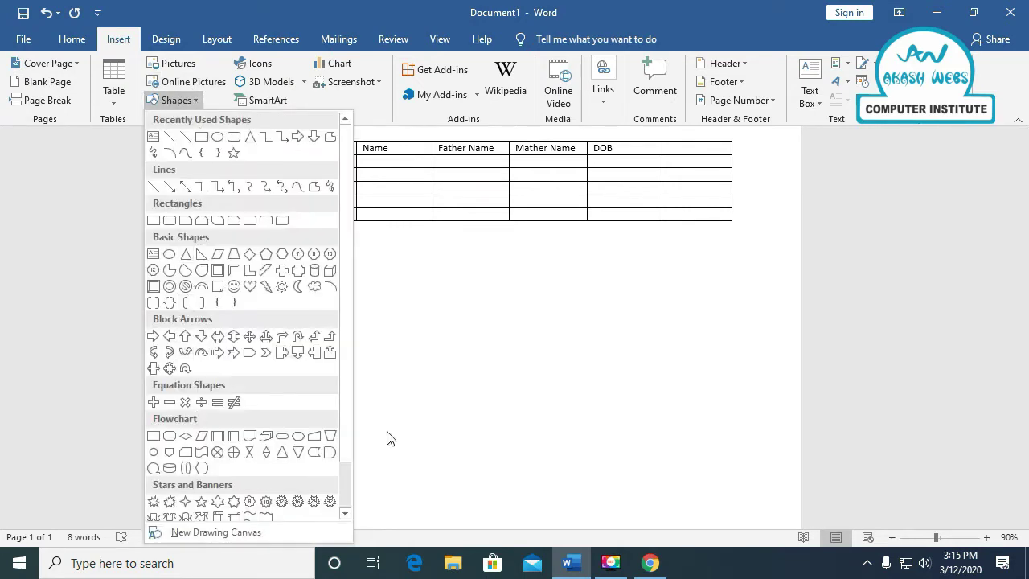
{"action": "scroll", "coordinate": [281, 289], "scroll_direction": "down", "scroll_amount": 1}
{"action": "scroll", "coordinate": [278, 367], "scroll_direction": "up", "scroll_amount": 1}
{"action": "left_click", "coordinate": [170, 188]}
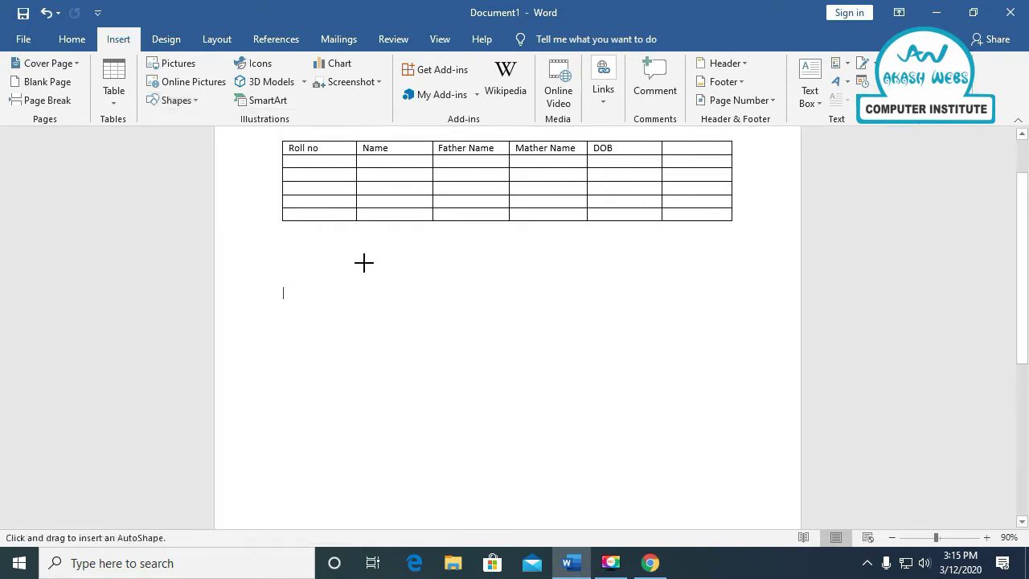
{"action": "left_click_drag", "start_coordinate": [364, 263], "coordinate": [651, 387]}
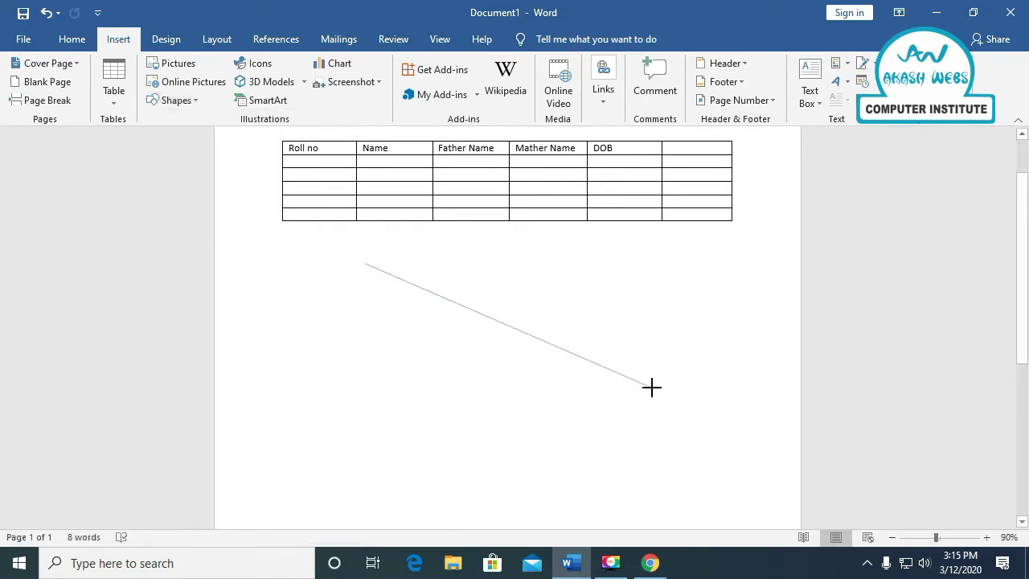
{"action": "left_click_drag", "start_coordinate": [651, 387], "coordinate": [514, 334]}
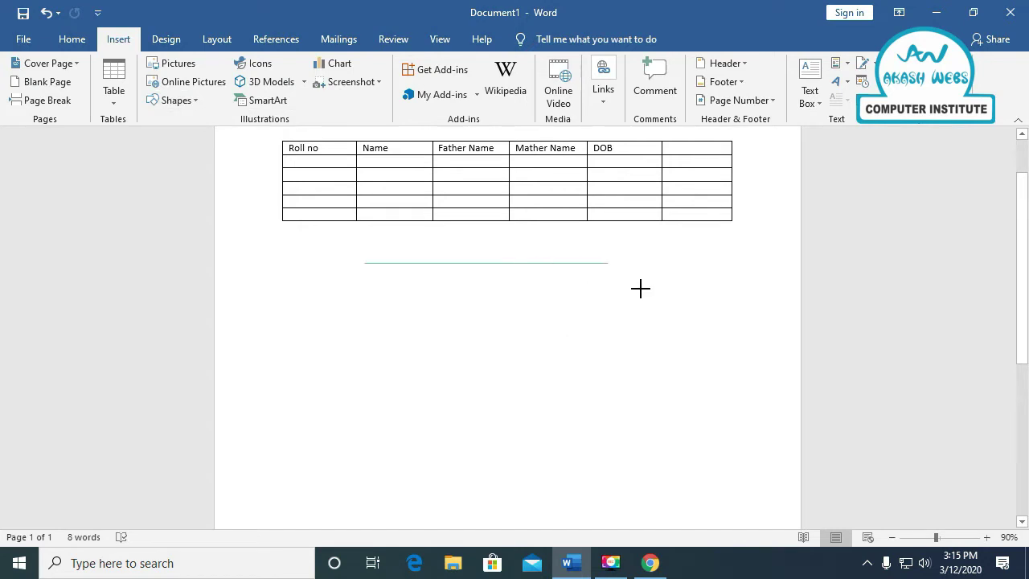
{"action": "left_click_drag", "start_coordinate": [640, 288], "coordinate": [673, 276]}
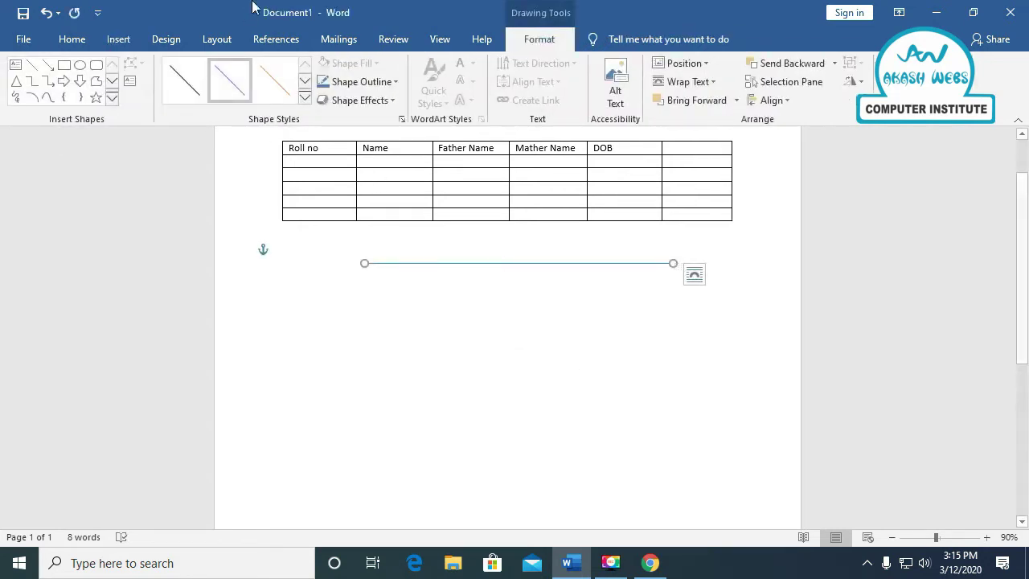
Set the line's outline weight to 3 pt, leaving Shadow effects unapplied.
{"action": "left_click", "coordinate": [390, 84]}
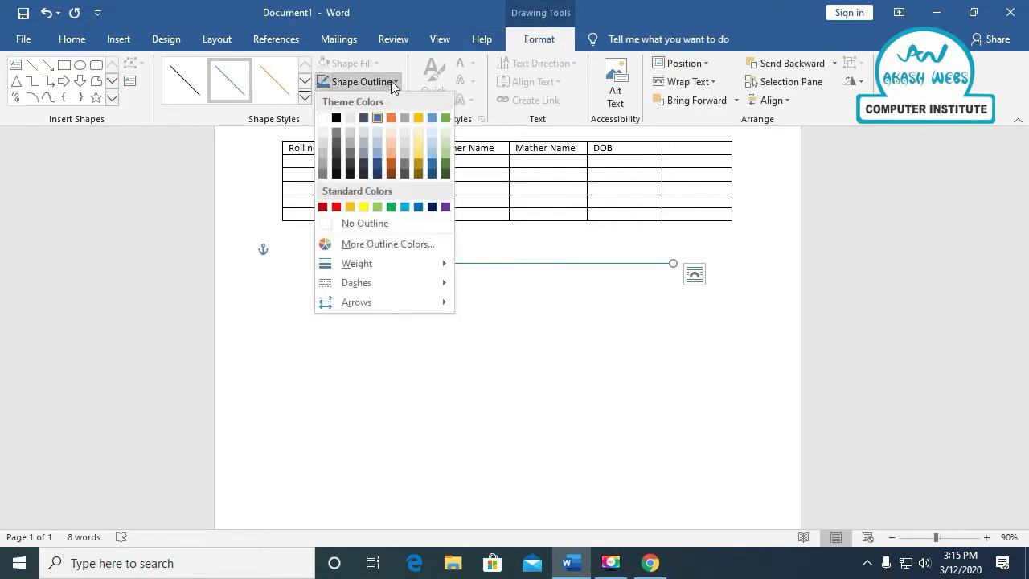
{"action": "mouse_move", "coordinate": [375, 263]}
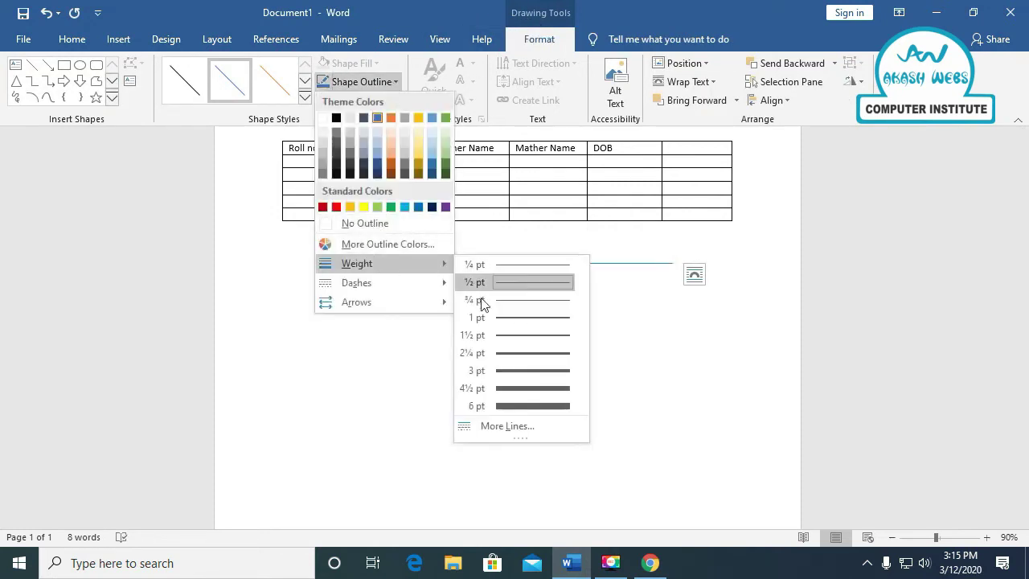
{"action": "left_click", "coordinate": [510, 369]}
{"action": "left_click", "coordinate": [397, 99]}
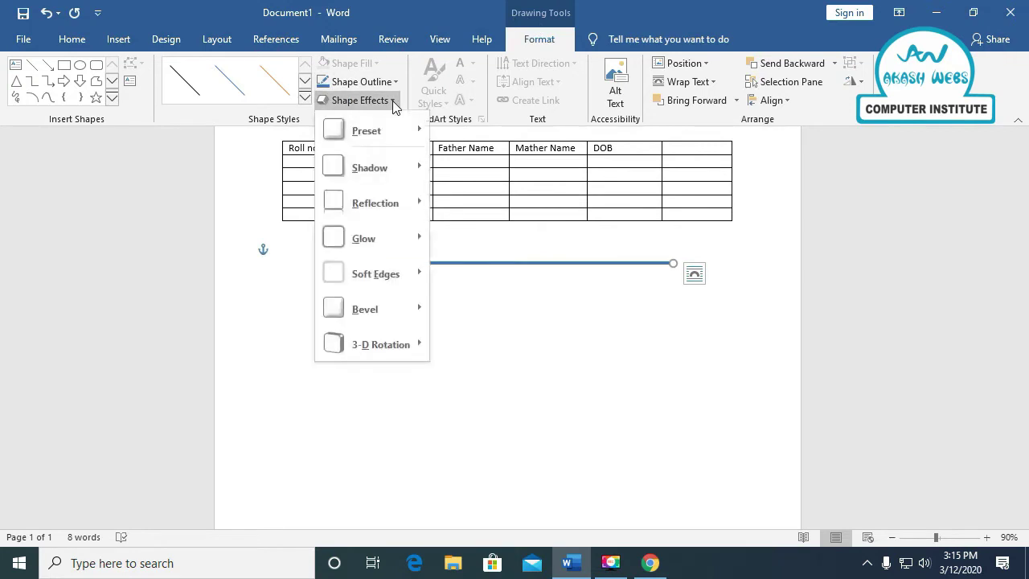
{"action": "mouse_move", "coordinate": [391, 167]}
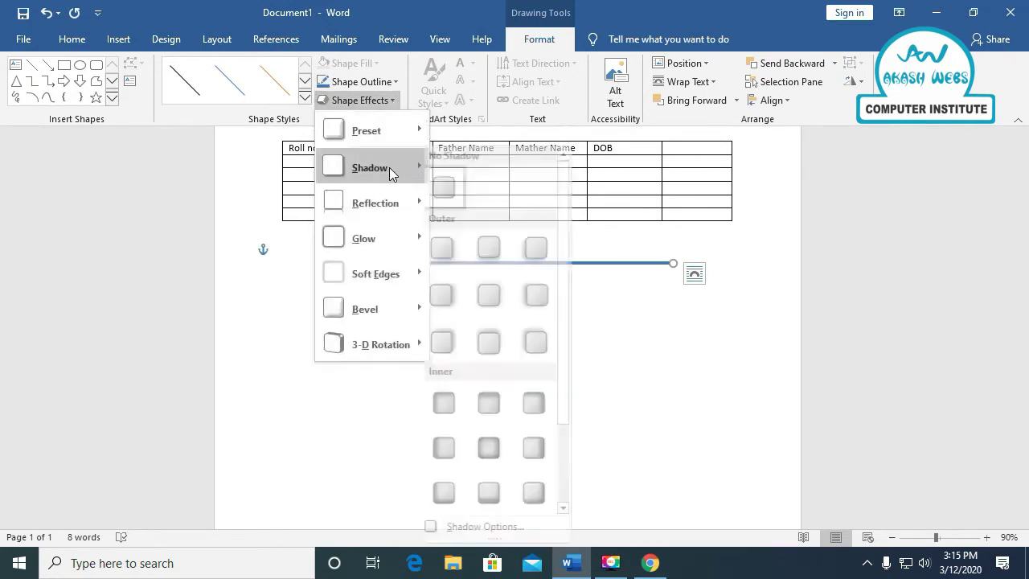
{"action": "left_click", "coordinate": [764, 321]}
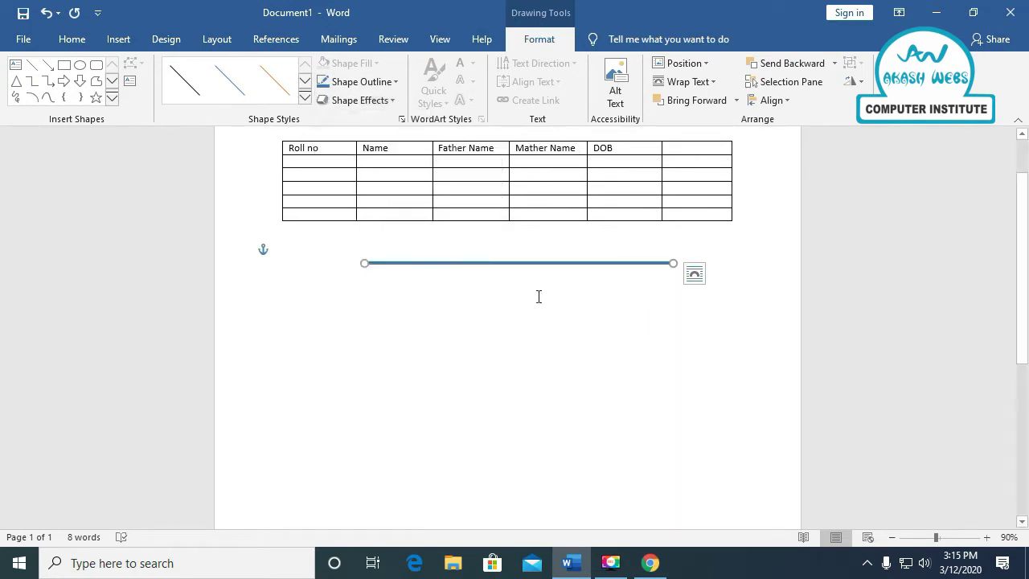
{"action": "key", "text": "Delete"}
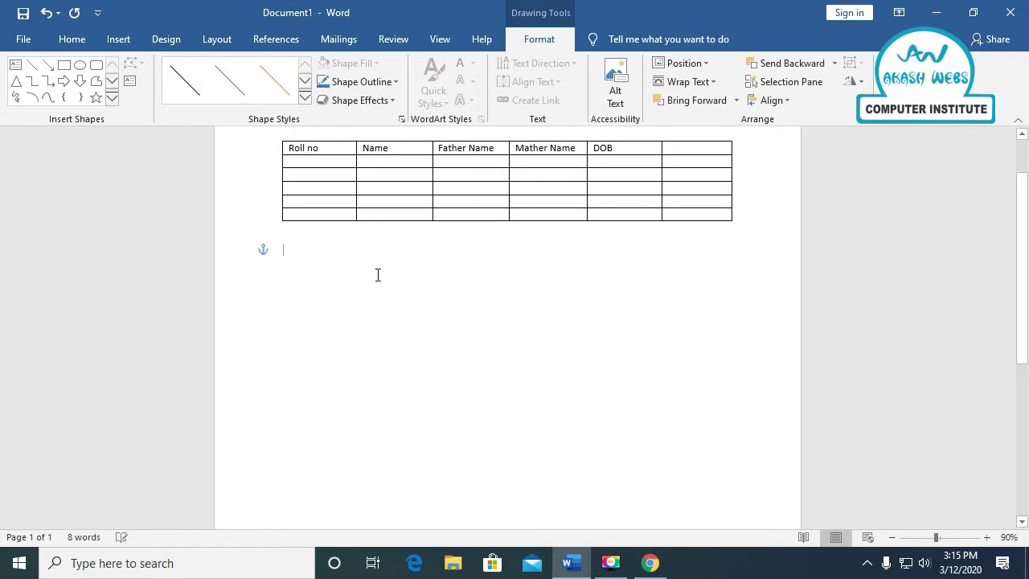
{"action": "left_click", "coordinate": [634, 567]}
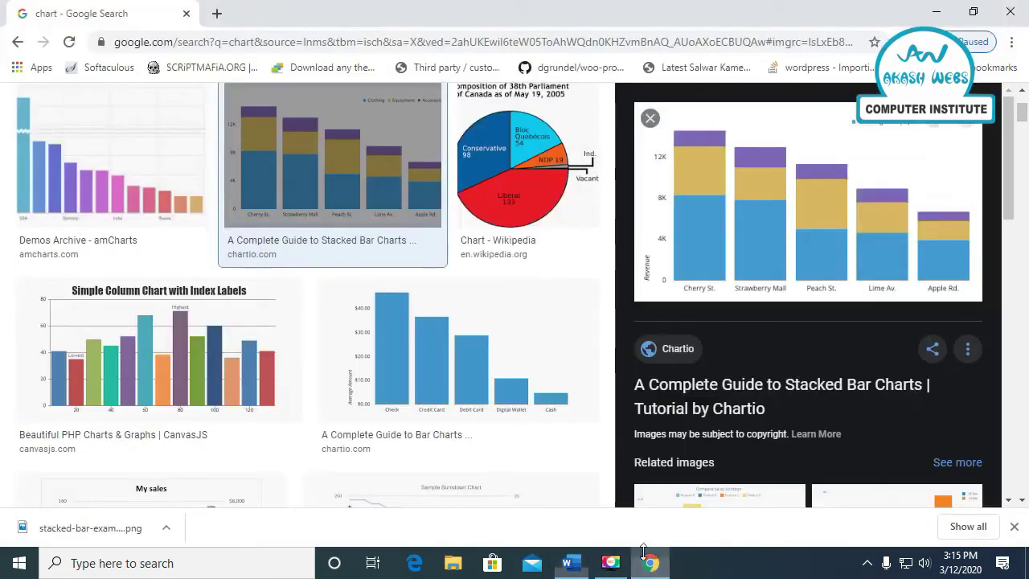
{"action": "scroll", "coordinate": [377, 241], "scroll_direction": "up", "scroll_amount": 2}
{"action": "left_click_drag", "start_coordinate": [206, 112], "coordinate": [103, 109]}
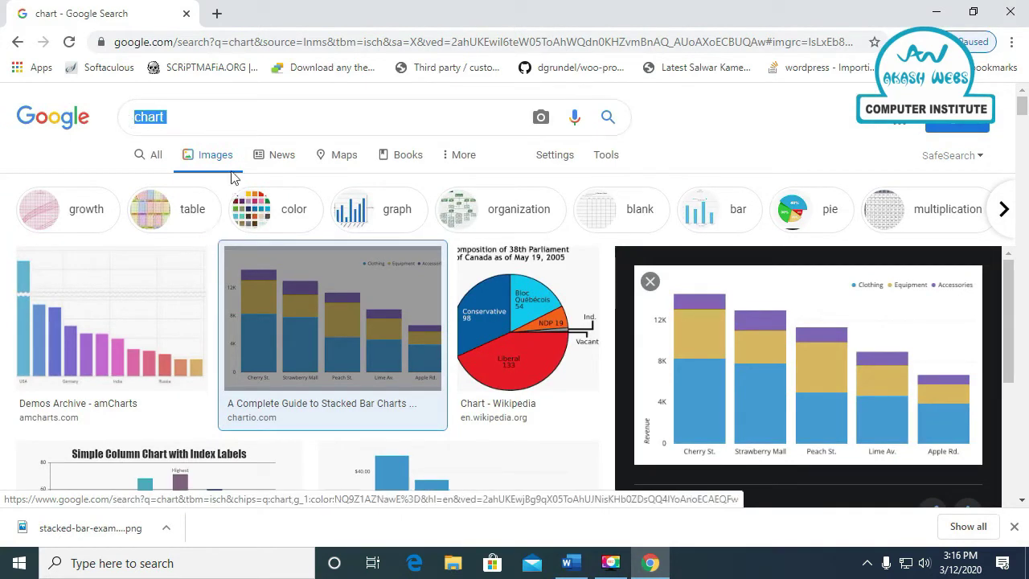
{"action": "type", "text": "di"}
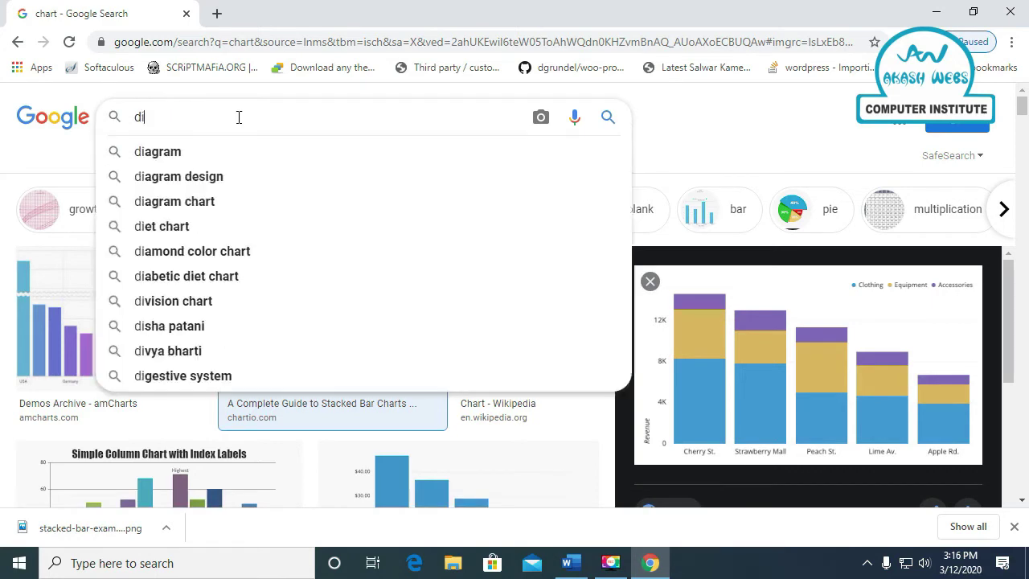
{"action": "type", "text": "agram"}
{"action": "key", "text": "Return"}
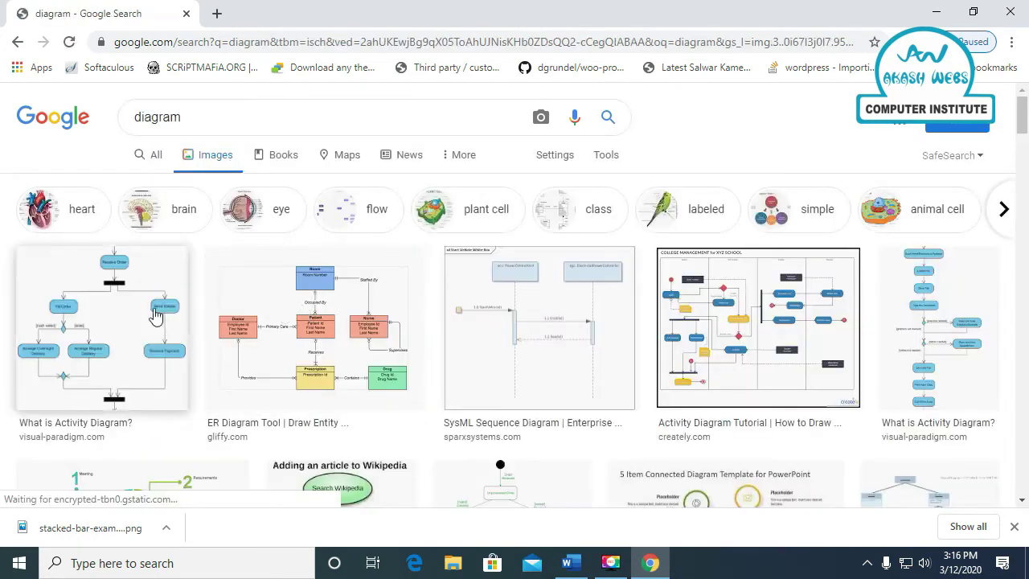
{"action": "scroll", "coordinate": [320, 236], "scroll_direction": "down", "scroll_amount": 4}
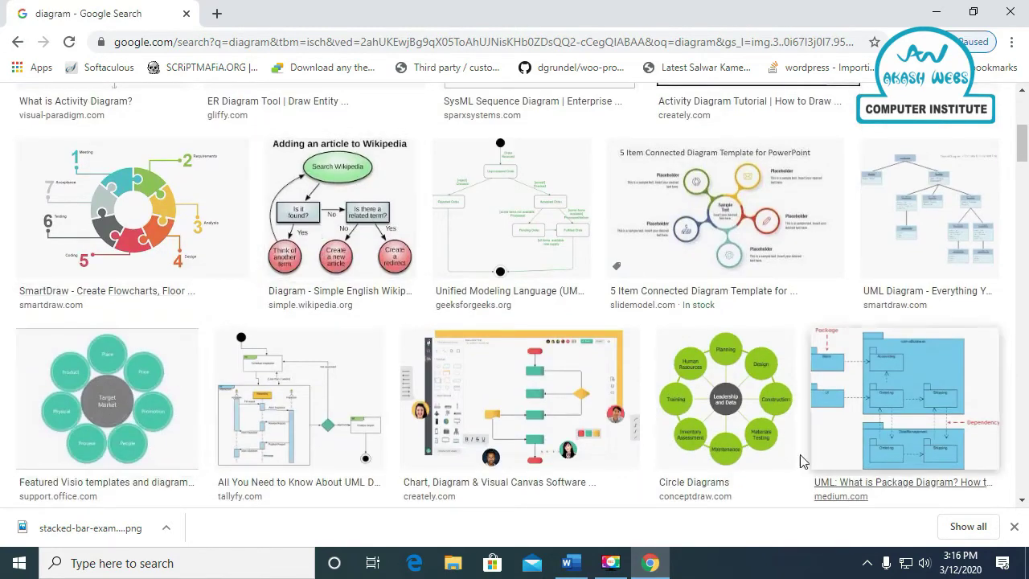
{"action": "left_click", "coordinate": [719, 381]}
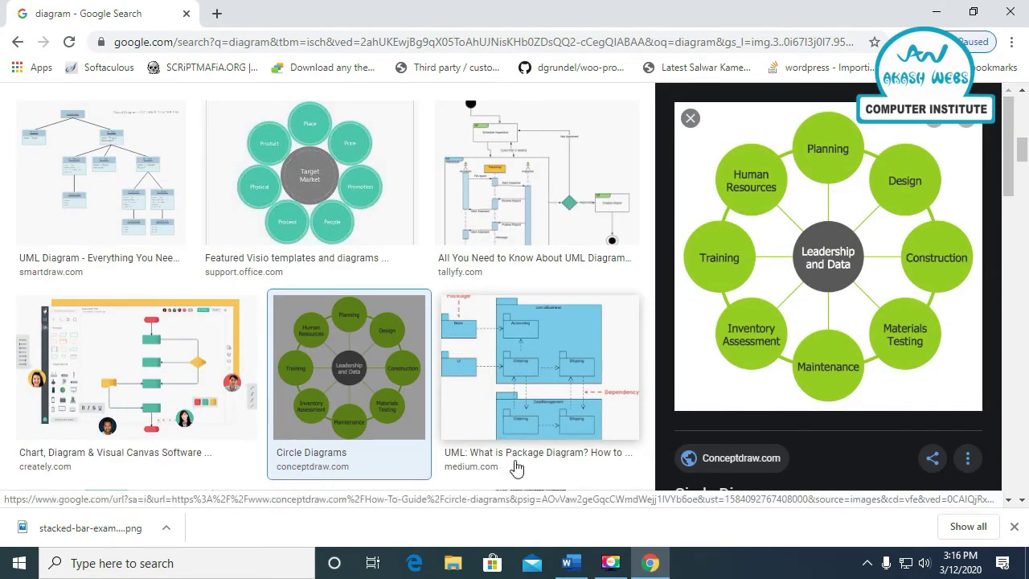
{"action": "left_click", "coordinate": [567, 562]}
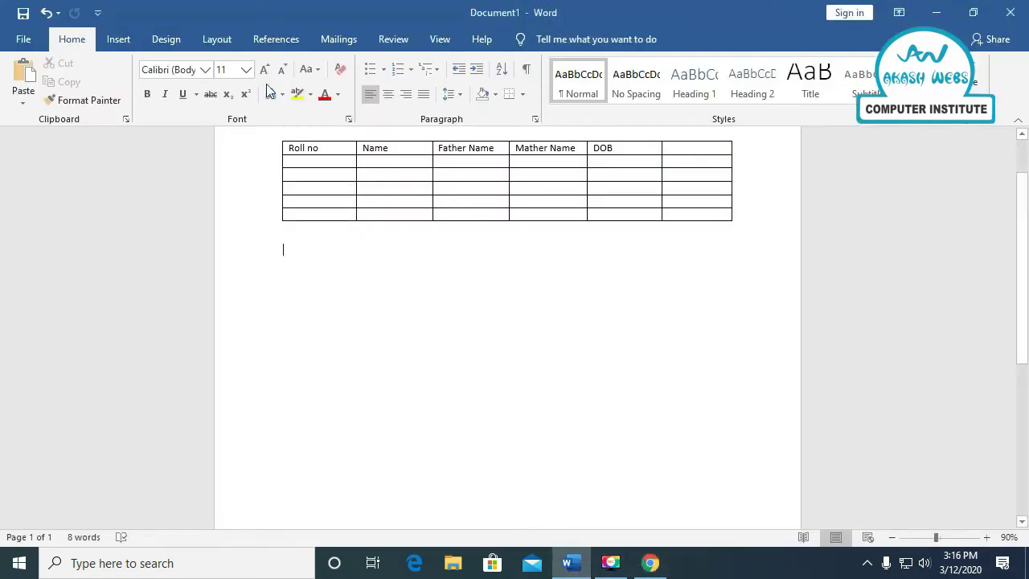
Scroll through the Insert Icons library and close it without inserting any icon.
{"action": "left_click", "coordinate": [137, 41]}
{"action": "left_click", "coordinate": [164, 40]}
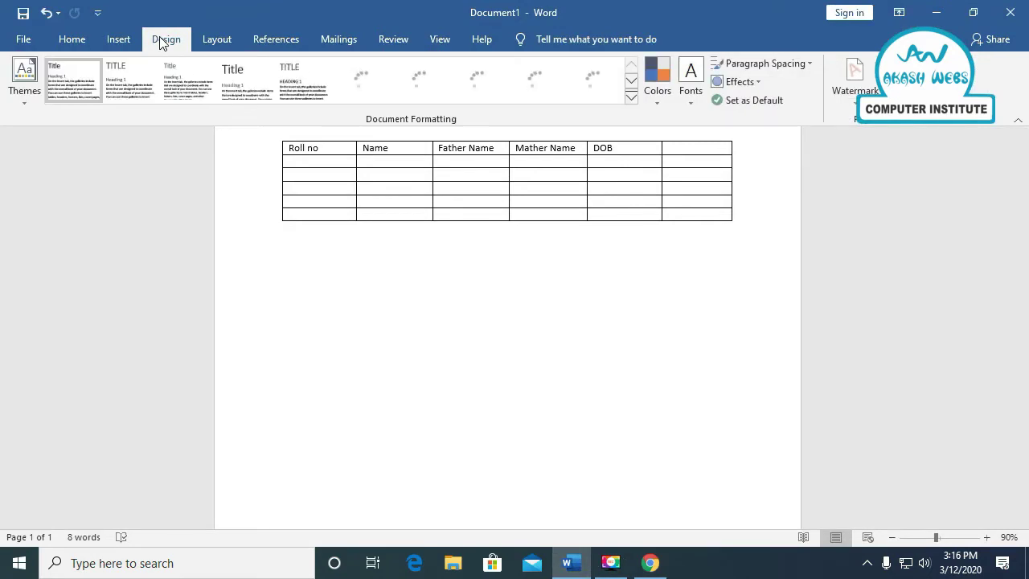
{"action": "left_click", "coordinate": [121, 41]}
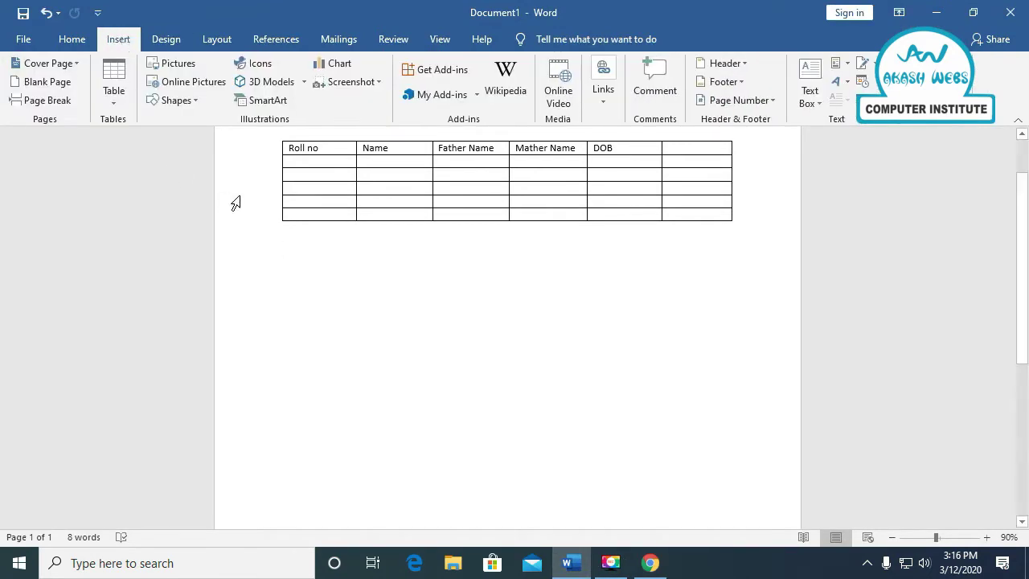
{"action": "left_click", "coordinate": [259, 64]}
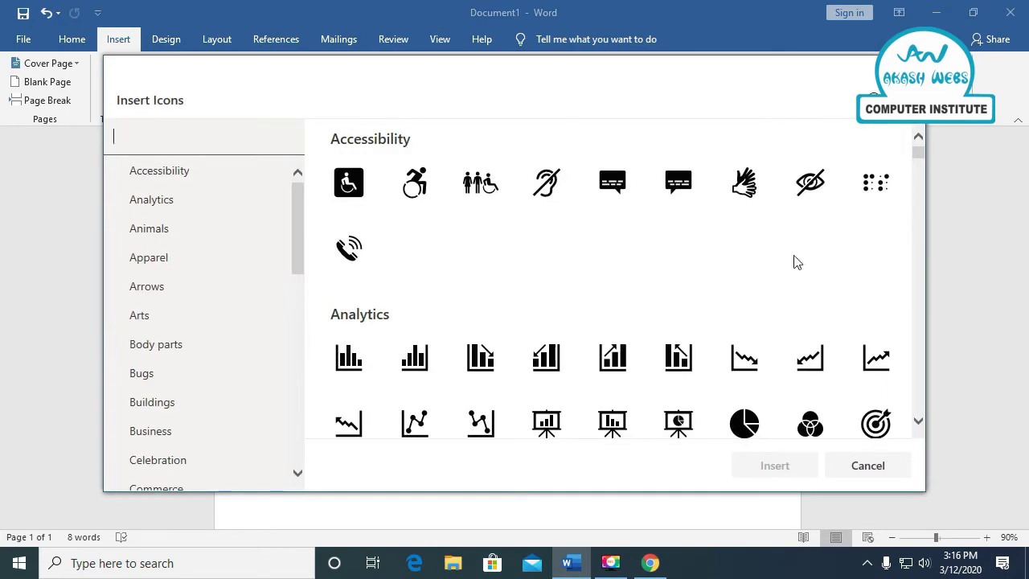
{"action": "scroll", "coordinate": [796, 262], "scroll_direction": "down", "scroll_amount": 4}
{"action": "scroll", "coordinate": [794, 260], "scroll_direction": "down", "scroll_amount": 3}
{"action": "scroll", "coordinate": [794, 260], "scroll_direction": "down", "scroll_amount": 4}
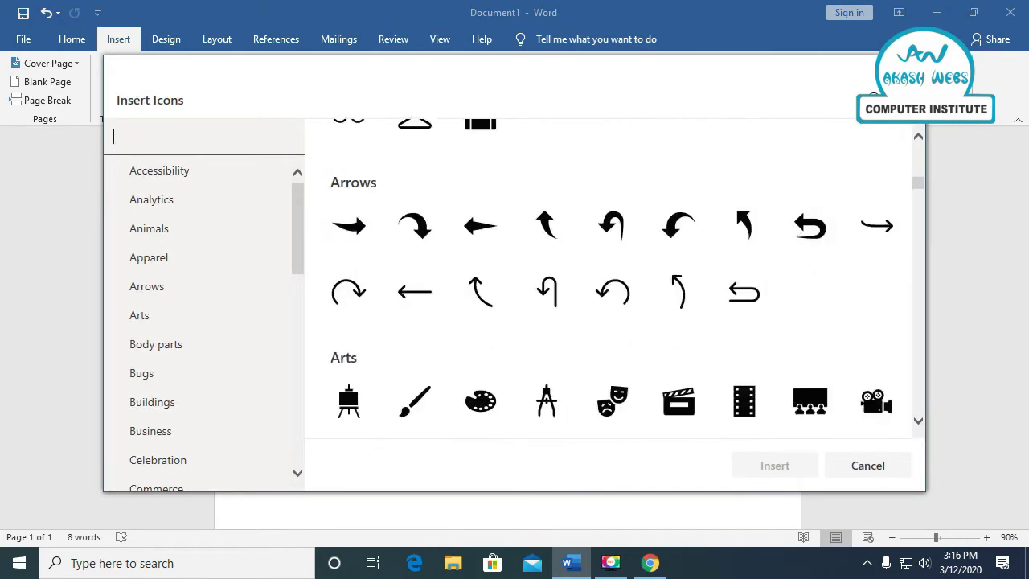
{"action": "key", "text": "Escape"}
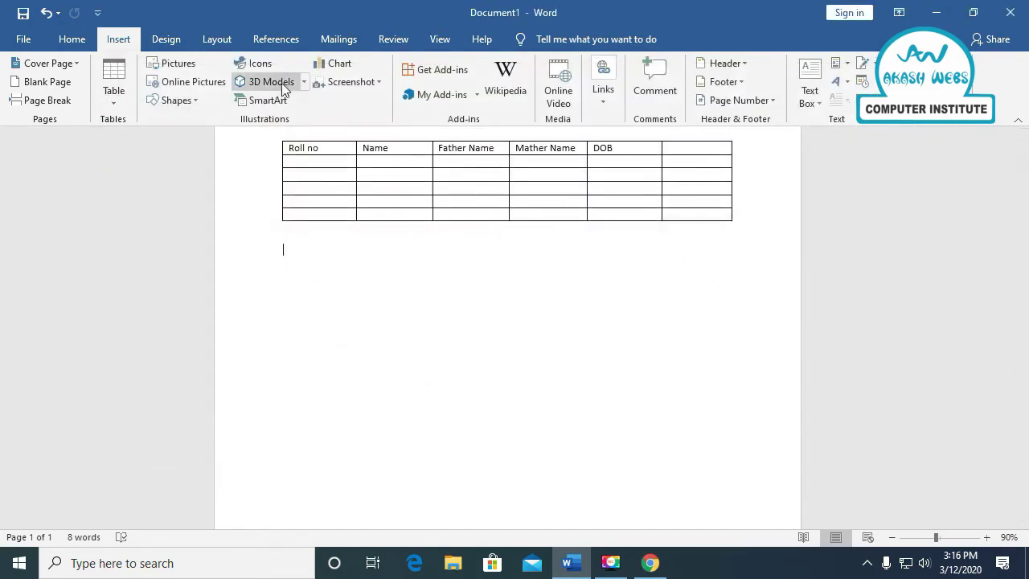
{"action": "left_click", "coordinate": [304, 82]}
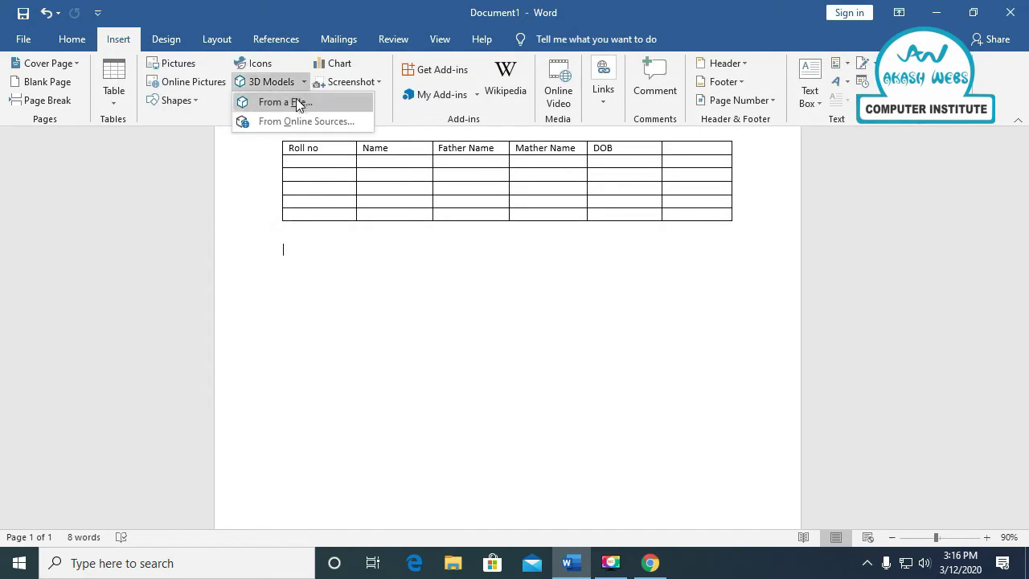
{"action": "left_click", "coordinate": [388, 111]}
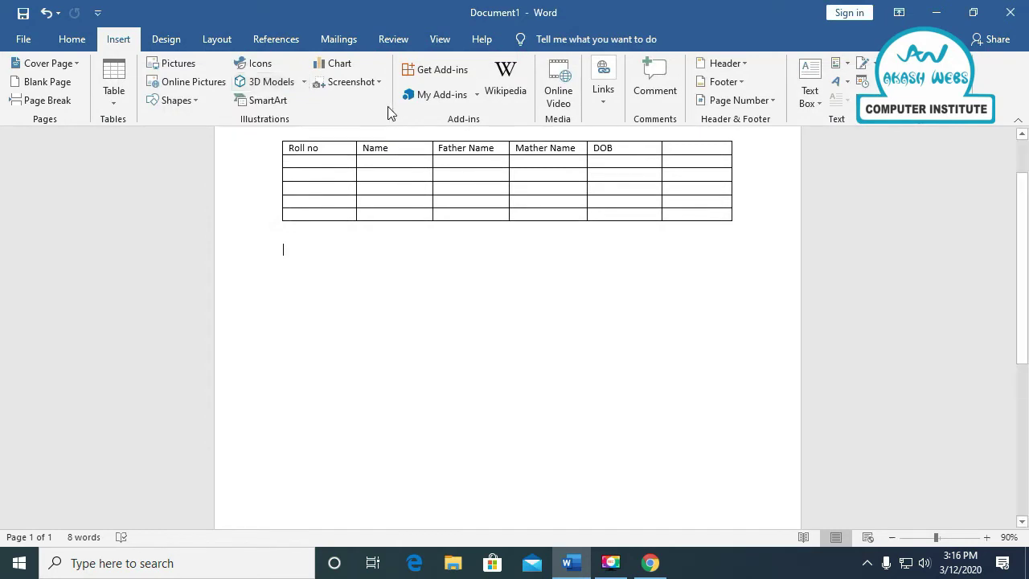
{"action": "left_click", "coordinate": [263, 82]}
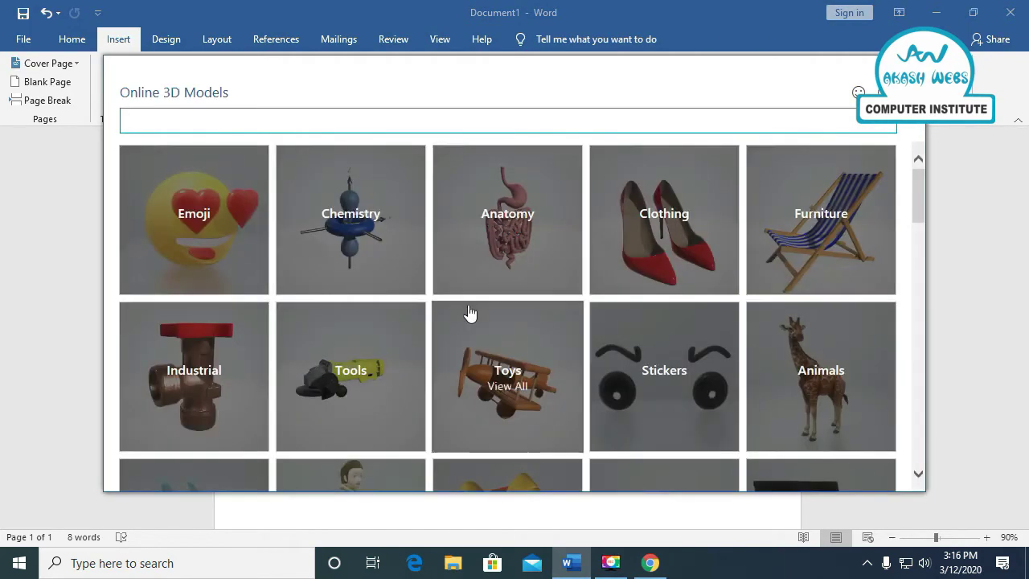
{"action": "scroll", "coordinate": [470, 314], "scroll_direction": "down", "scroll_amount": 1}
{"action": "scroll", "coordinate": [470, 313], "scroll_direction": "down", "scroll_amount": 2}
{"action": "scroll", "coordinate": [470, 314], "scroll_direction": "down", "scroll_amount": 3}
{"action": "scroll", "coordinate": [470, 314], "scroll_direction": "down", "scroll_amount": 2}
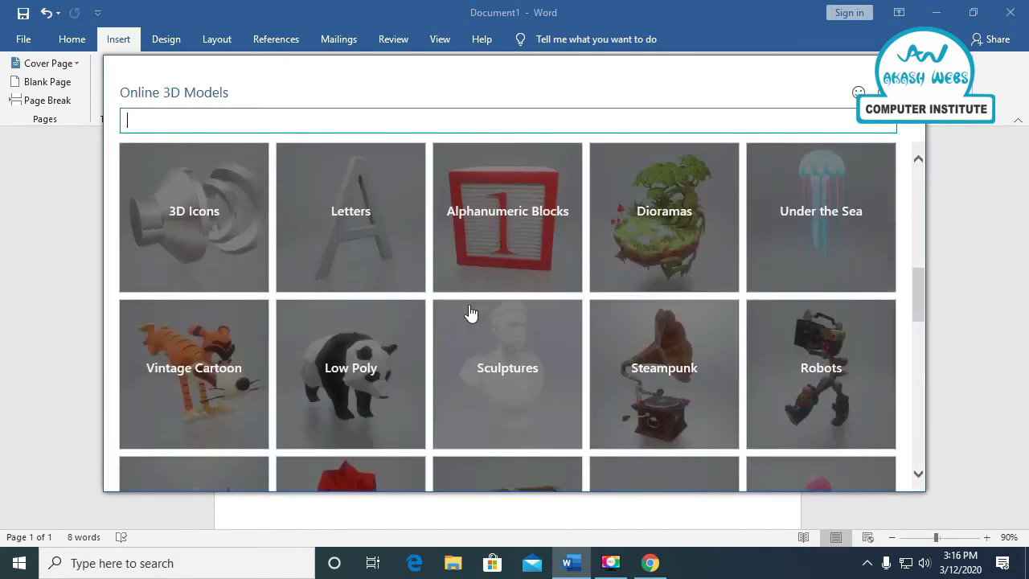
{"action": "scroll", "coordinate": [471, 313], "scroll_direction": "down", "scroll_amount": 4}
{"action": "scroll", "coordinate": [470, 313], "scroll_direction": "down", "scroll_amount": 2}
{"action": "scroll", "coordinate": [470, 313], "scroll_direction": "down", "scroll_amount": 2}
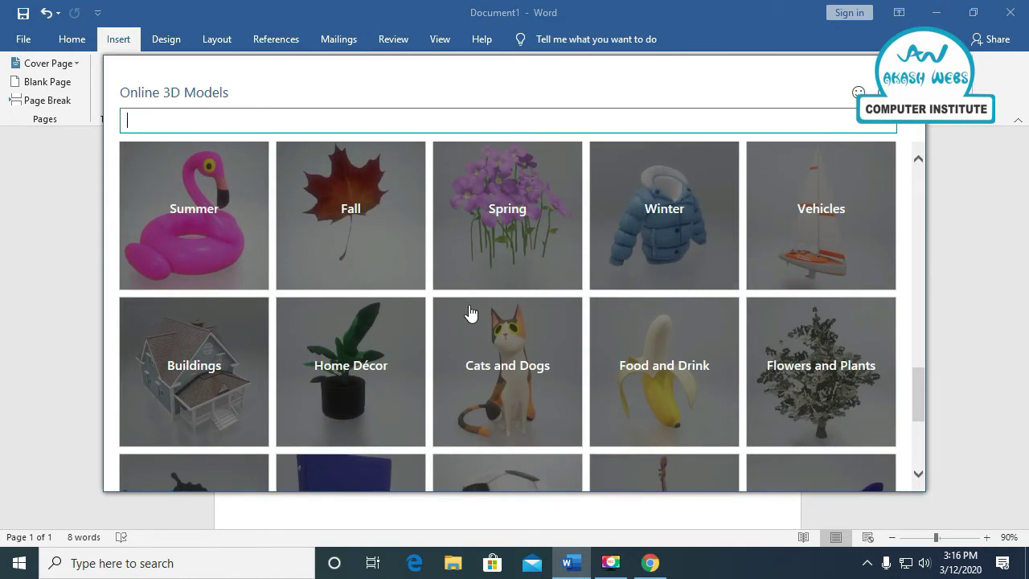
{"action": "left_click", "coordinate": [657, 211]}
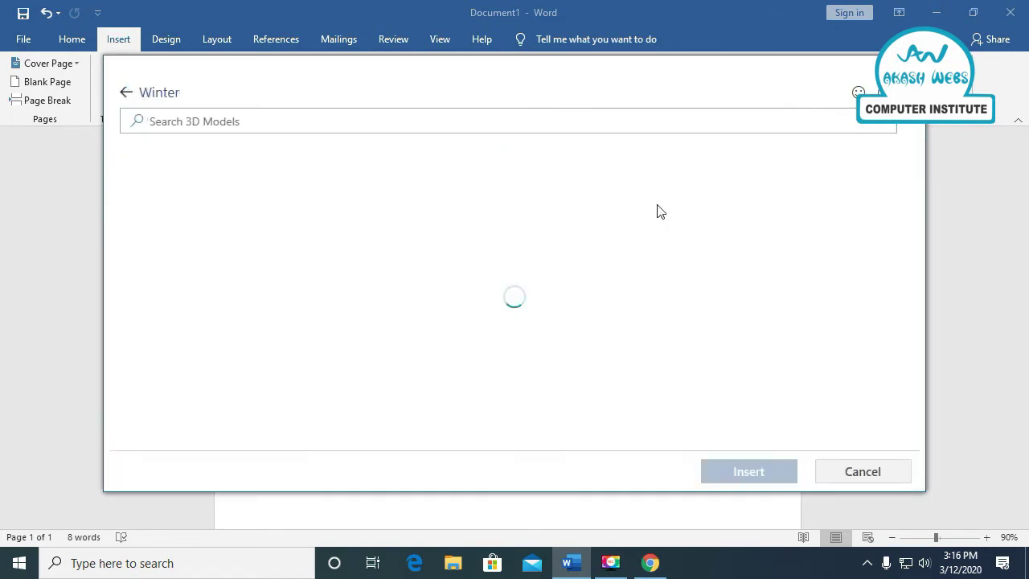
{"action": "scroll", "coordinate": [447, 243], "scroll_direction": "down", "scroll_amount": 1}
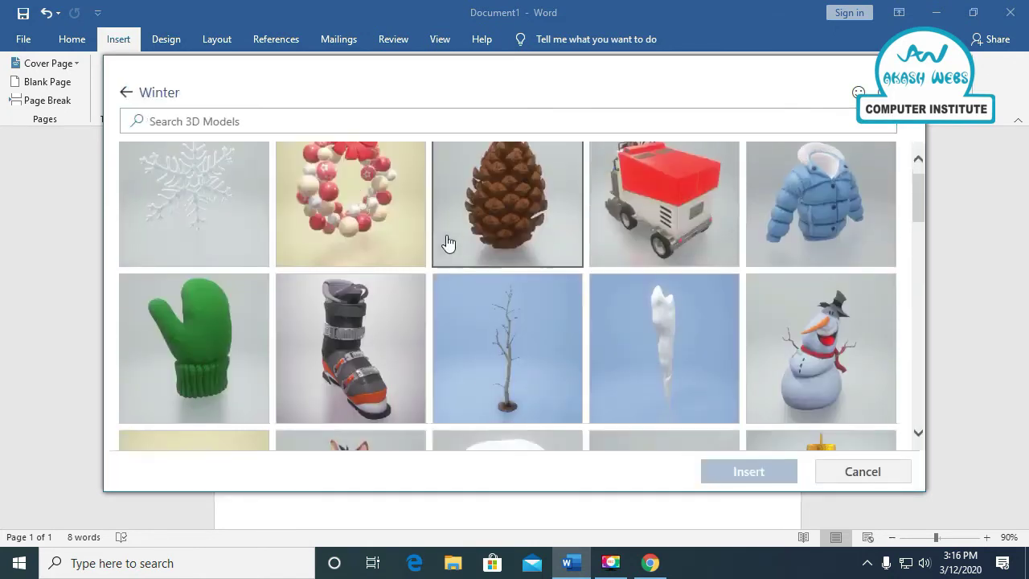
{"action": "scroll", "coordinate": [447, 242], "scroll_direction": "down", "scroll_amount": 3}
{"action": "scroll", "coordinate": [447, 244], "scroll_direction": "down", "scroll_amount": 3}
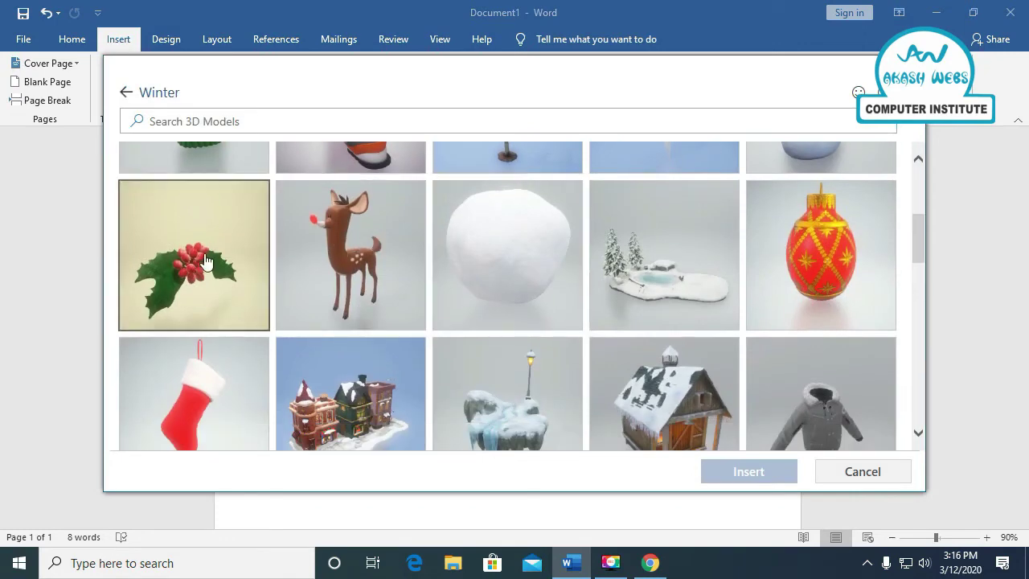
{"action": "scroll", "coordinate": [205, 260], "scroll_direction": "down", "scroll_amount": 3}
{"action": "scroll", "coordinate": [199, 305], "scroll_direction": "down", "scroll_amount": 2}
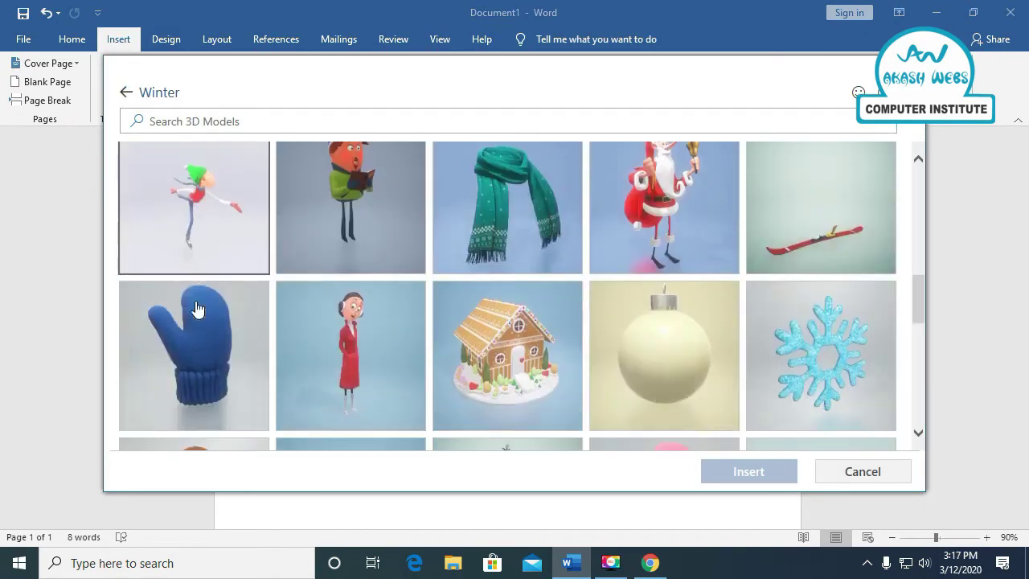
{"action": "scroll", "coordinate": [197, 309], "scroll_direction": "down", "scroll_amount": 2}
{"action": "left_click", "coordinate": [197, 309]}
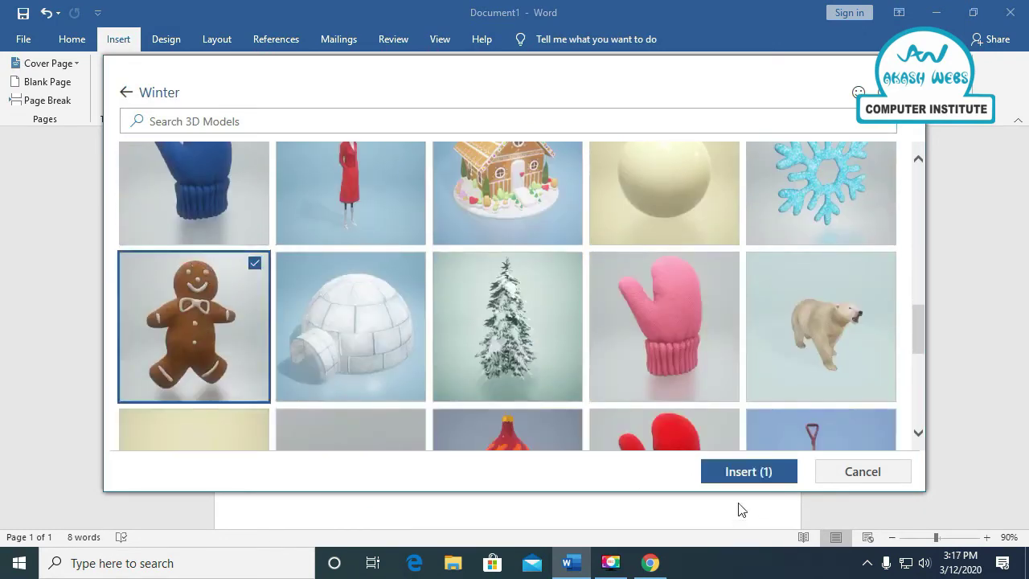
{"action": "left_click", "coordinate": [733, 465]}
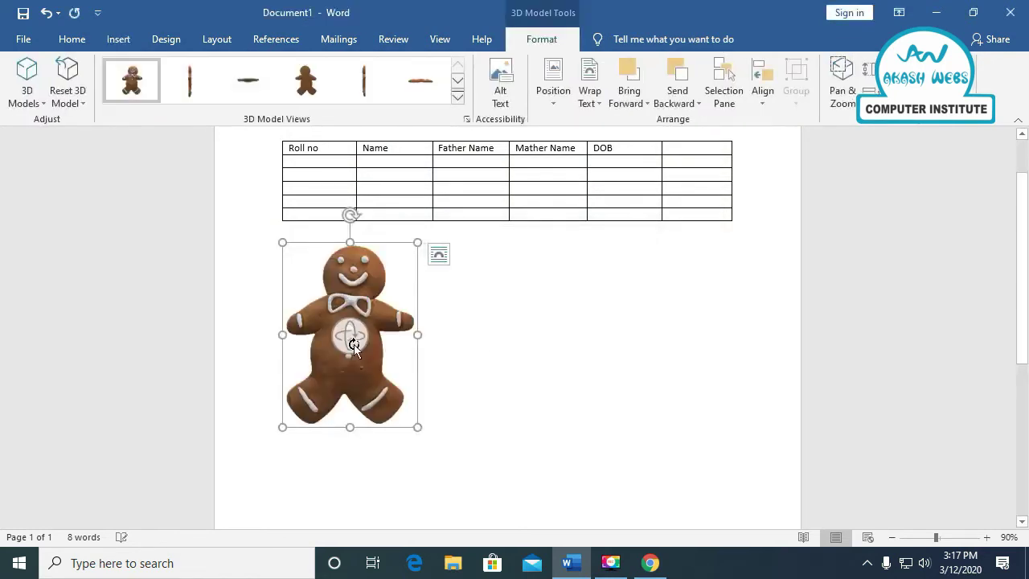
{"action": "mouse_move", "coordinate": [354, 347]}
{"action": "left_mouse_down"}
{"action": "mouse_move", "coordinate": [456, 364]}
{"action": "mouse_move", "coordinate": [369, 349]}
{"action": "mouse_move", "coordinate": [370, 304]}
{"action": "mouse_move", "coordinate": [351, 415]}
{"action": "mouse_move", "coordinate": [517, 413]}
{"action": "mouse_move", "coordinate": [618, 386]}
{"action": "mouse_move", "coordinate": [271, 378]}
{"action": "mouse_move", "coordinate": [478, 383]}
{"action": "left_mouse_up"}
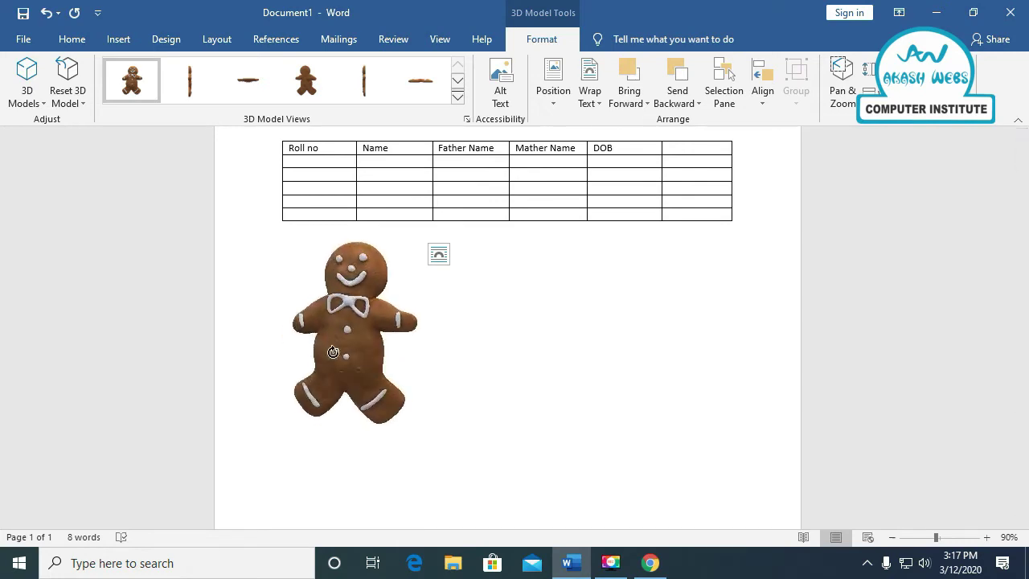
Delete the gingerbread 3D model and insert a SmartArt Organization Chart below the table.
{"action": "key", "text": "Delete"}
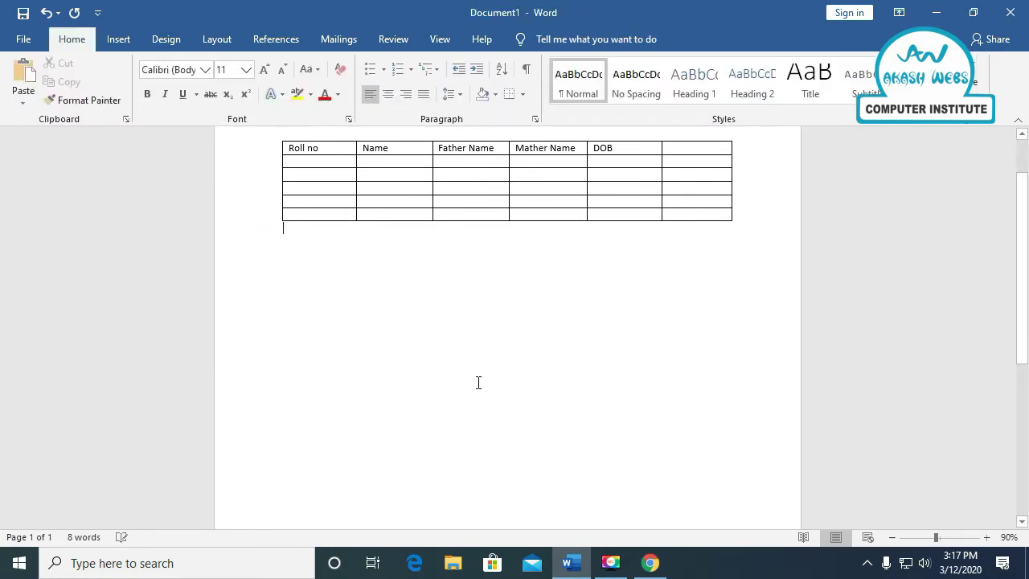
{"action": "left_click", "coordinate": [119, 39]}
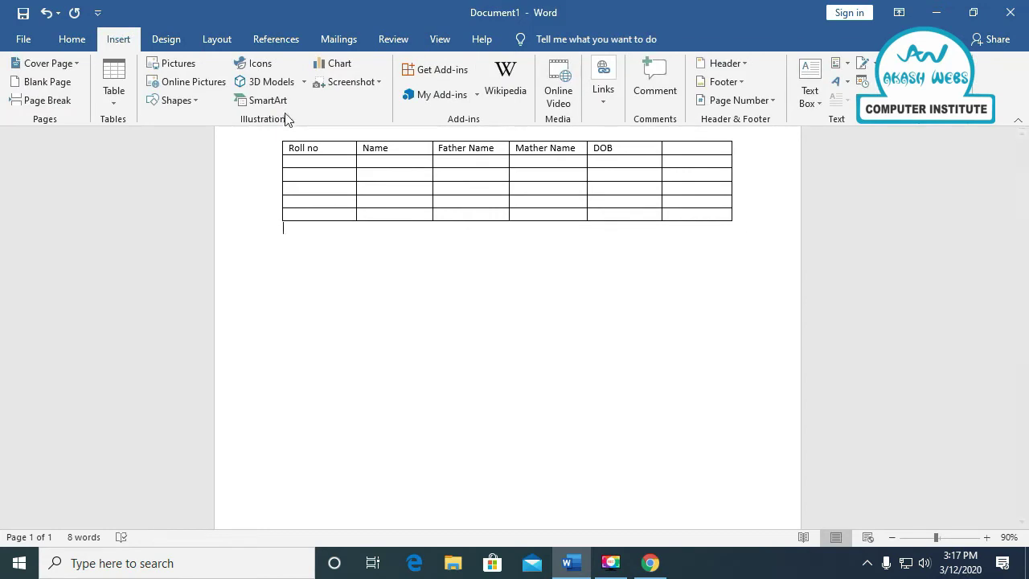
{"action": "left_click", "coordinate": [271, 100]}
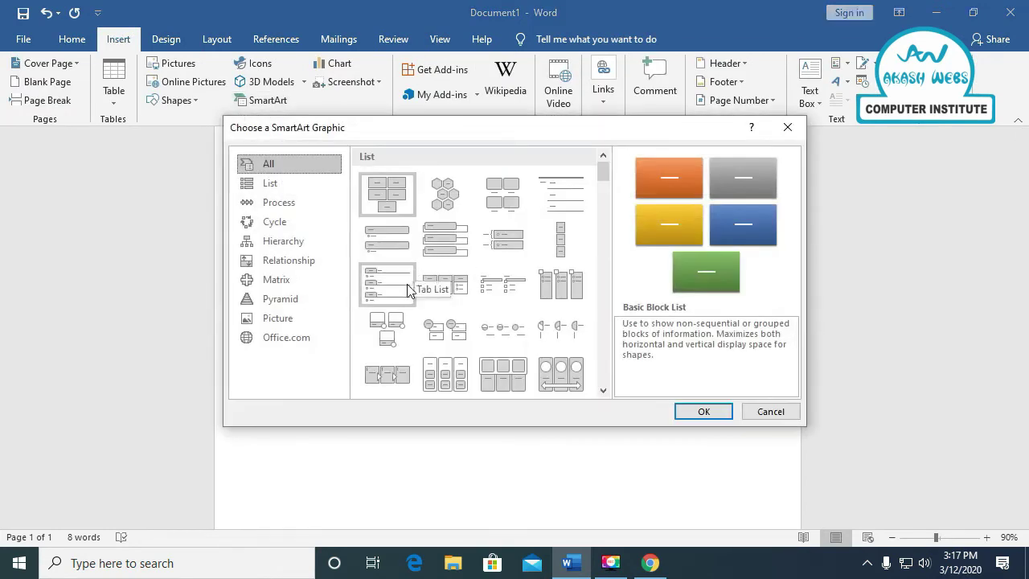
{"action": "scroll", "coordinate": [459, 266], "scroll_direction": "down", "scroll_amount": 5}
{"action": "scroll", "coordinate": [456, 267], "scroll_direction": "down", "scroll_amount": 2}
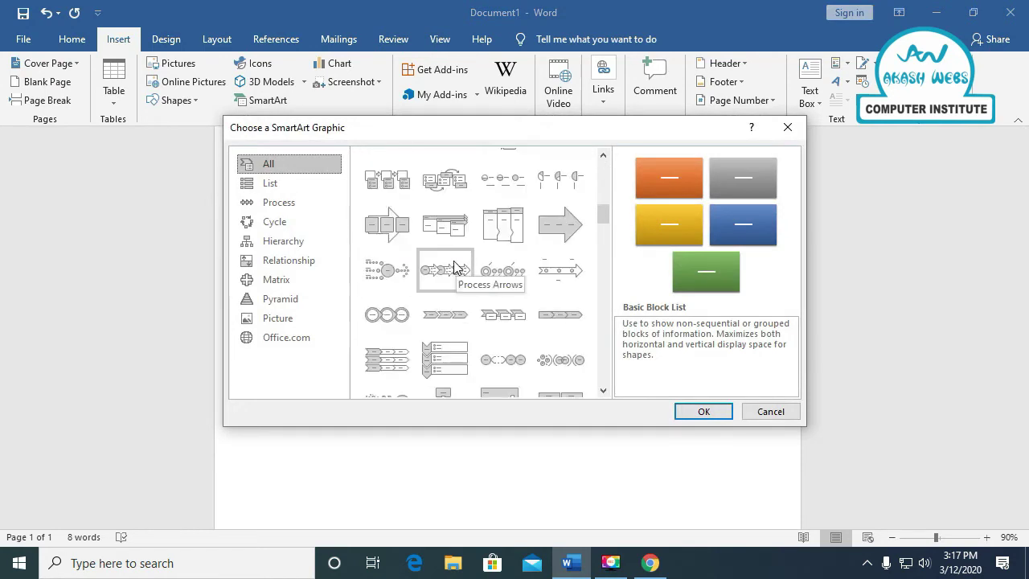
{"action": "scroll", "coordinate": [454, 267], "scroll_direction": "down", "scroll_amount": 2}
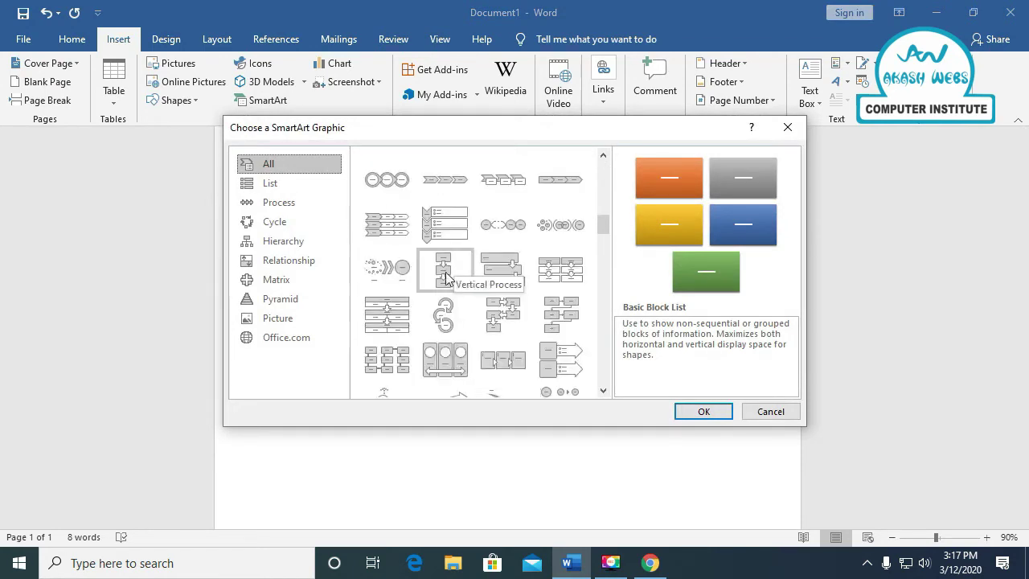
{"action": "left_click", "coordinate": [276, 222]}
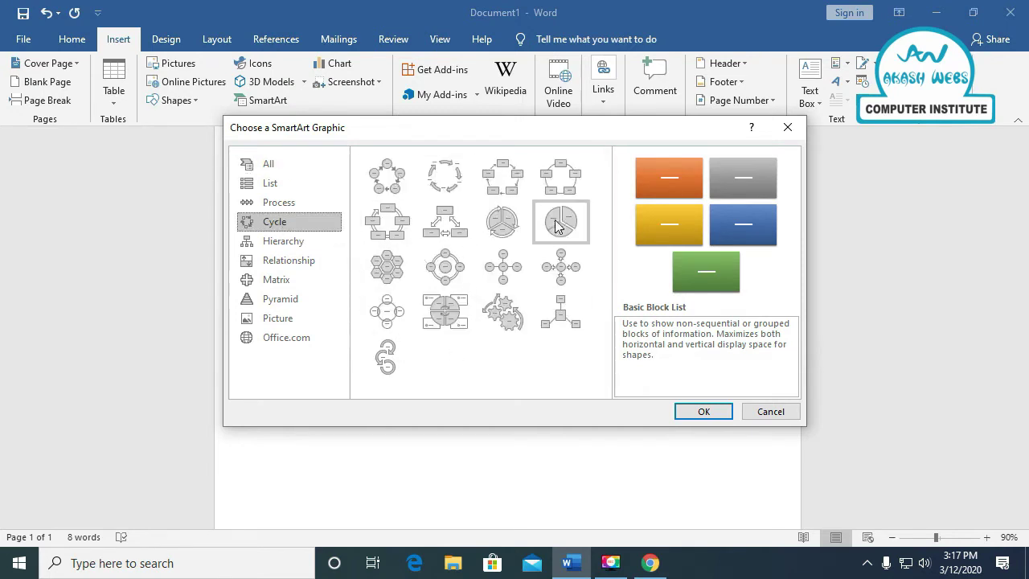
{"action": "left_click", "coordinate": [306, 241]}
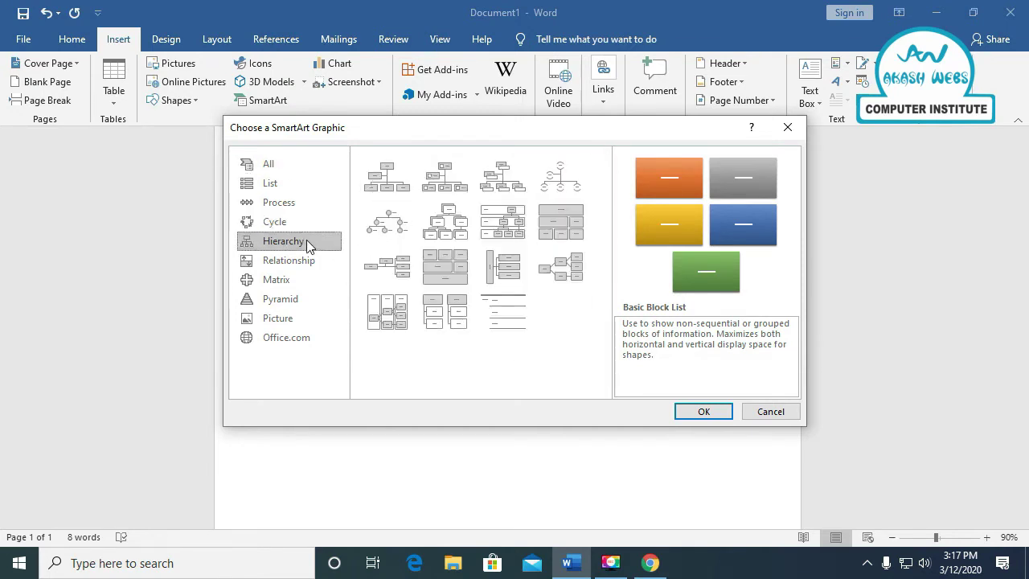
{"action": "left_click", "coordinate": [401, 186]}
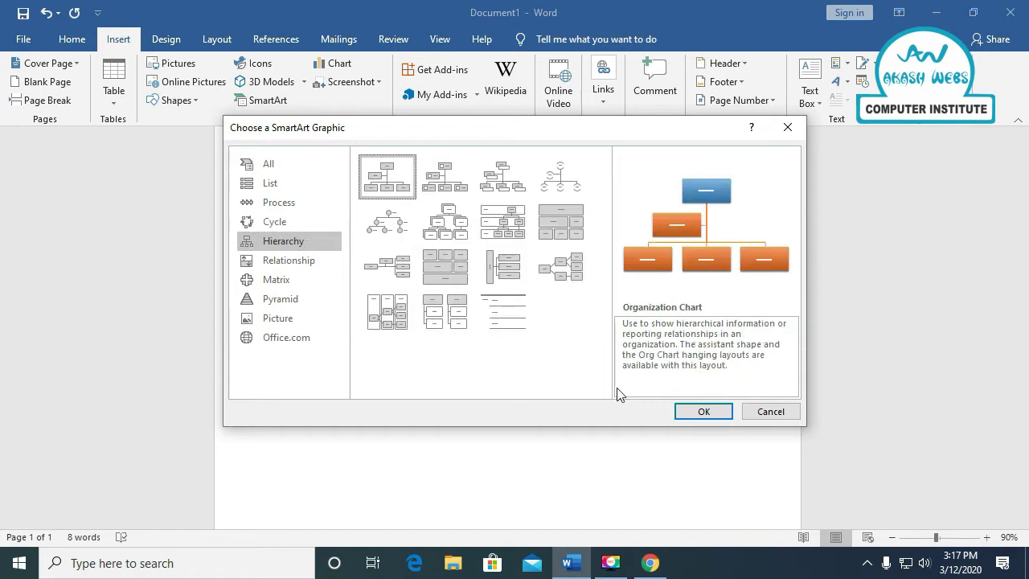
{"action": "left_click", "coordinate": [685, 410]}
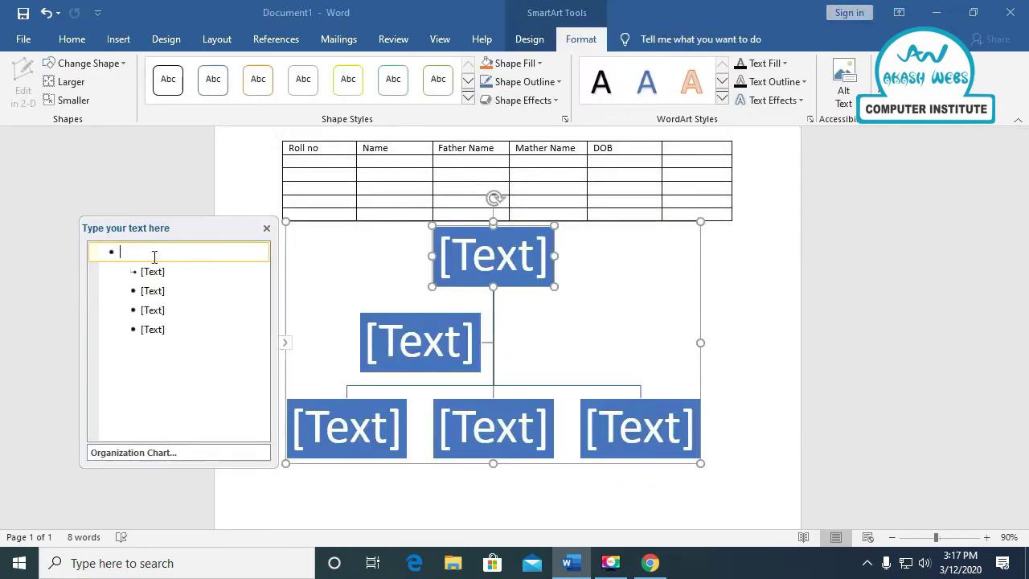
Label the chart's top boxes GF and F, and add an M box after F.
{"action": "type", "text": "GF"}
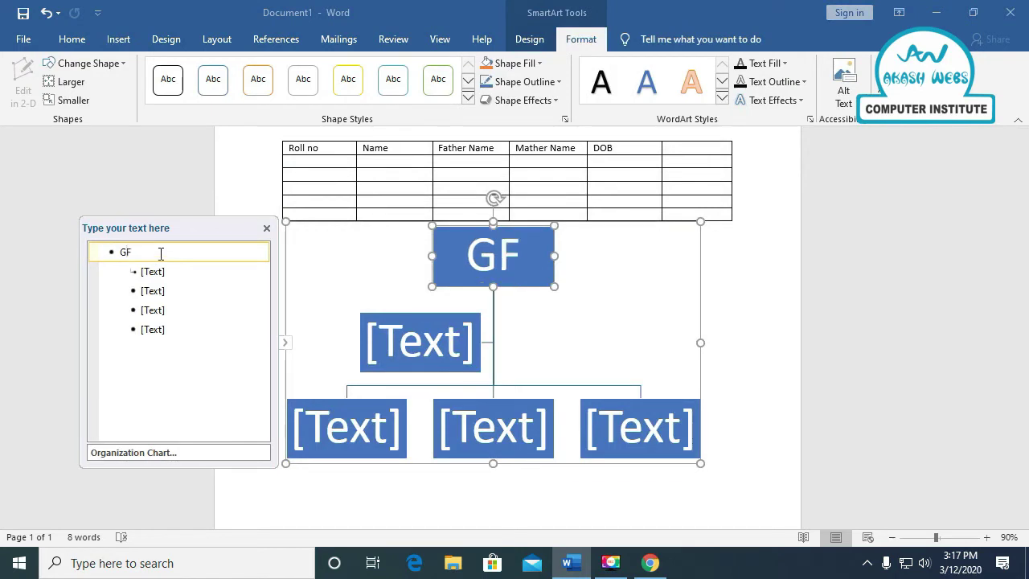
{"action": "left_click", "coordinate": [156, 271]}
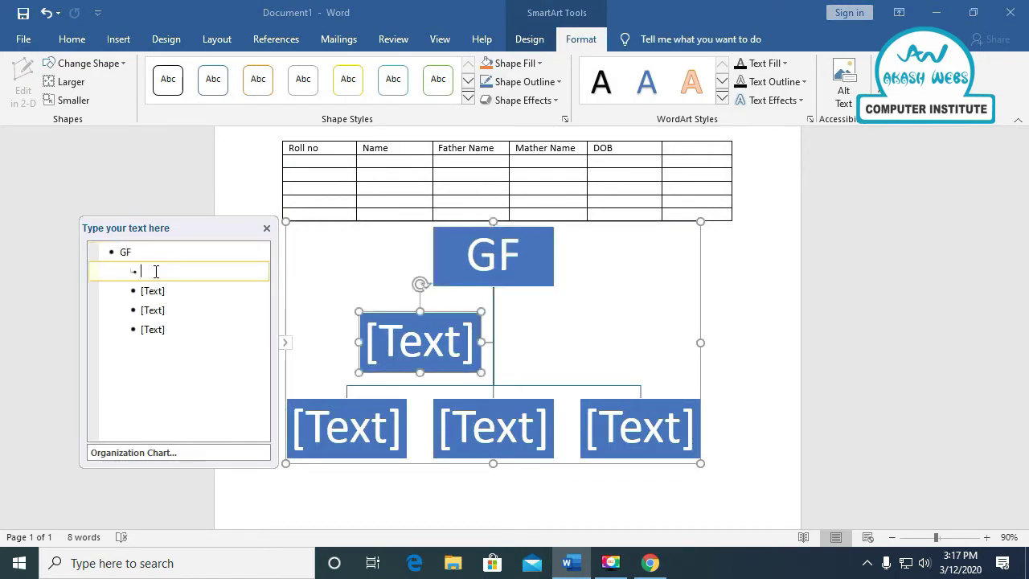
{"action": "type", "text": "F"}
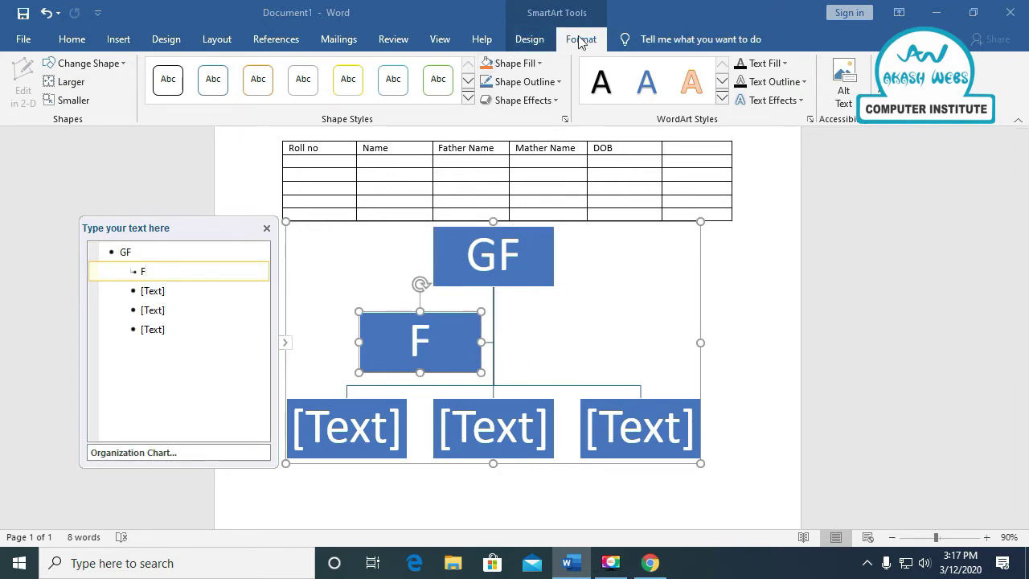
{"action": "left_click", "coordinate": [545, 42]}
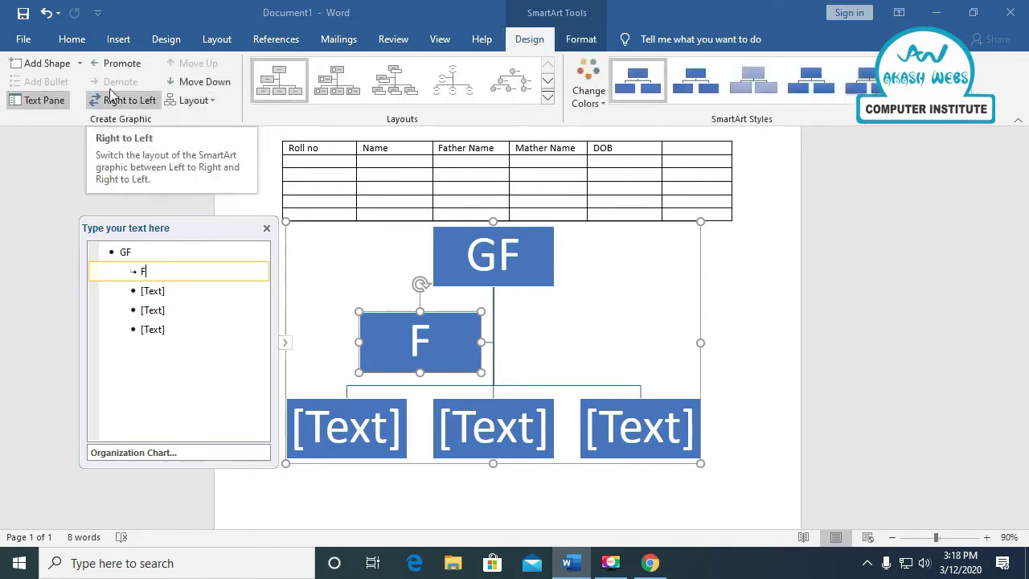
{"action": "left_click", "coordinate": [78, 63]}
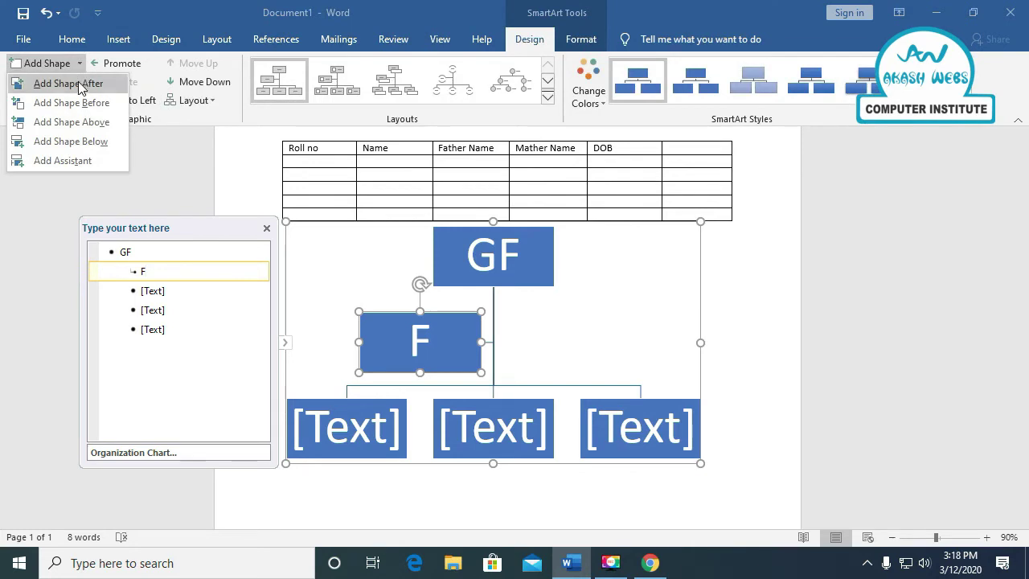
{"action": "left_click", "coordinate": [78, 86]}
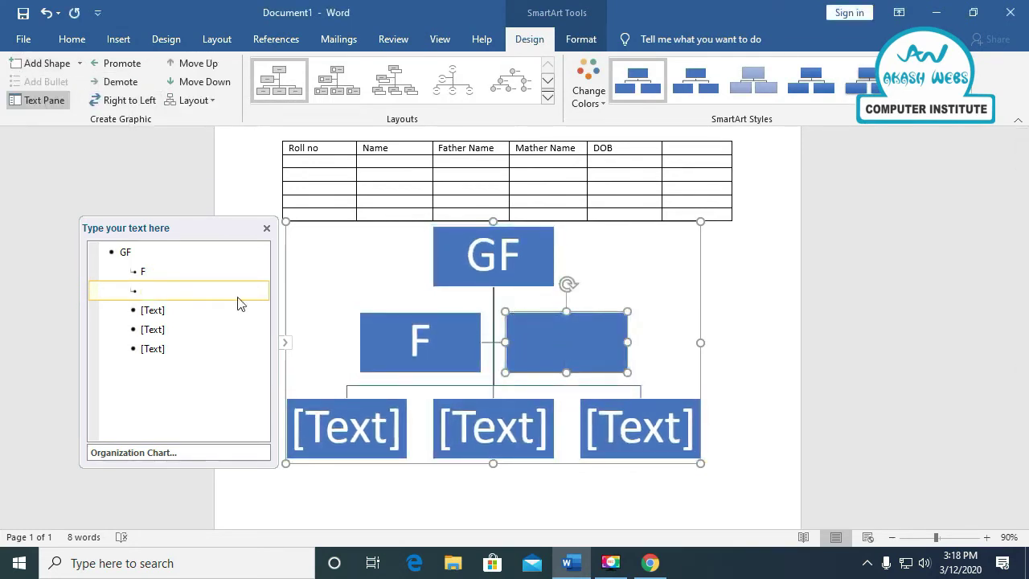
{"action": "type", "text": "M"}
Fill the bottom-row chart boxes with c.
{"action": "left_click", "coordinate": [164, 310]}
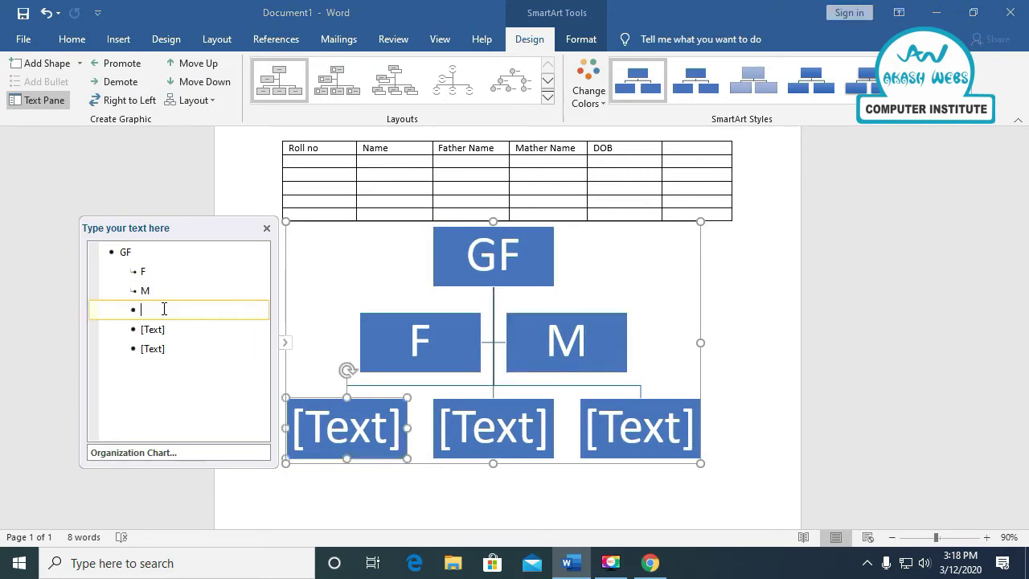
{"action": "type", "text": "c"}
{"action": "left_click", "coordinate": [151, 329]}
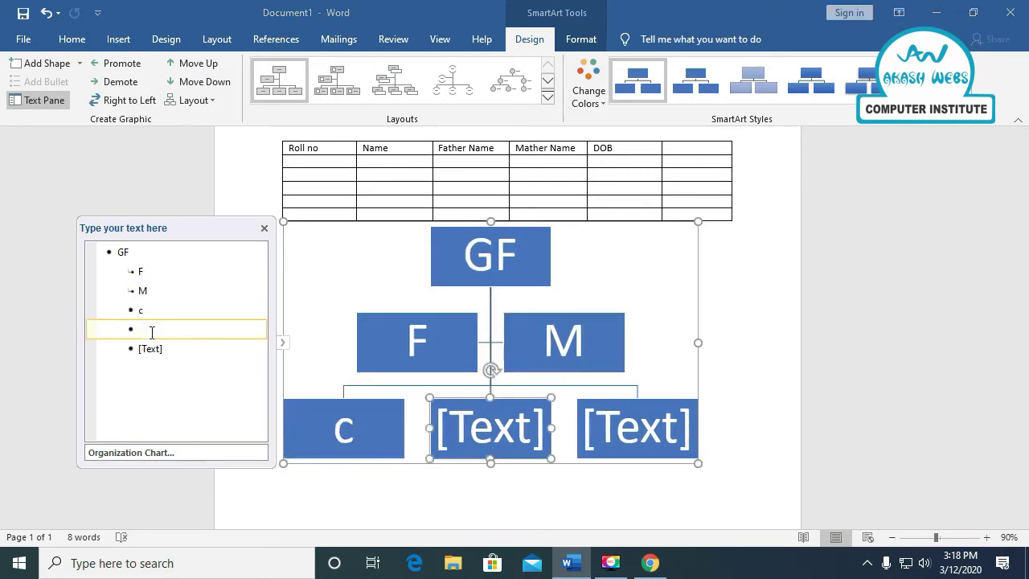
{"action": "type", "text": "c"}
{"action": "left_click", "coordinate": [152, 349]}
{"action": "type", "text": "c"}
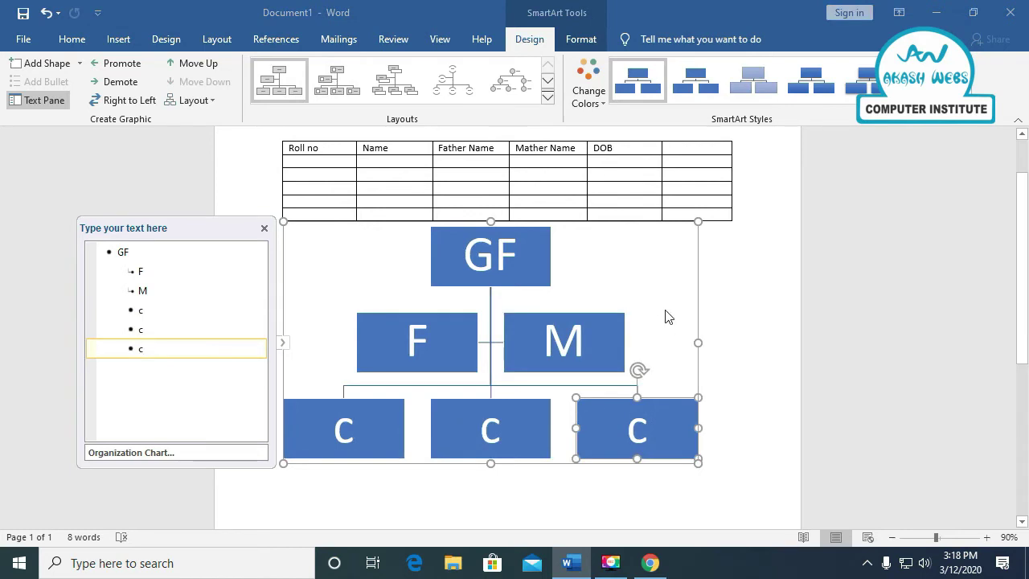
Apply a new SmartArt style and orange Accent 2 colours, then delete the chart.
{"action": "left_click", "coordinate": [740, 321]}
{"action": "left_click_drag", "start_coordinate": [599, 346], "coordinate": [602, 282]}
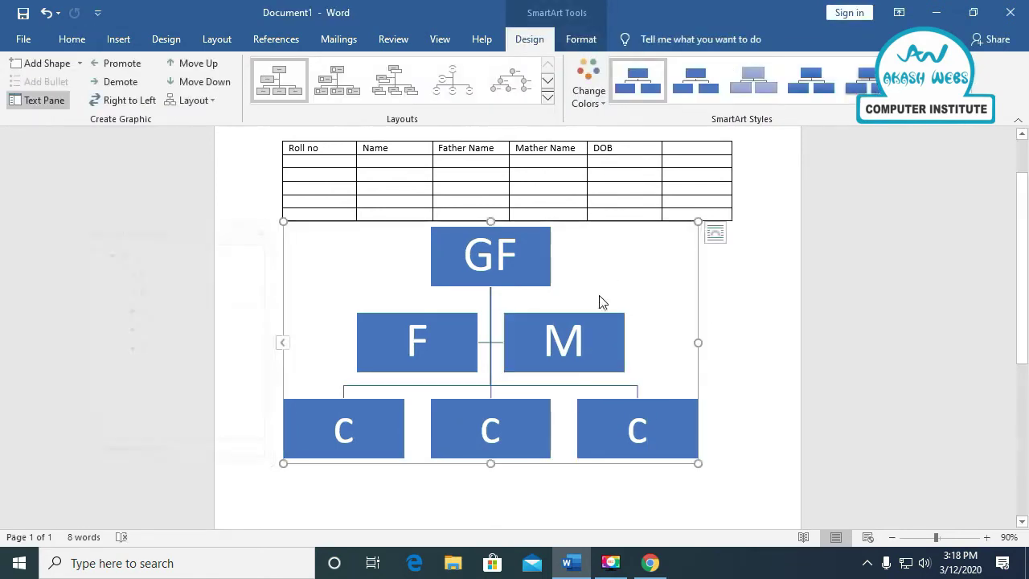
{"action": "left_click", "coordinate": [547, 252]}
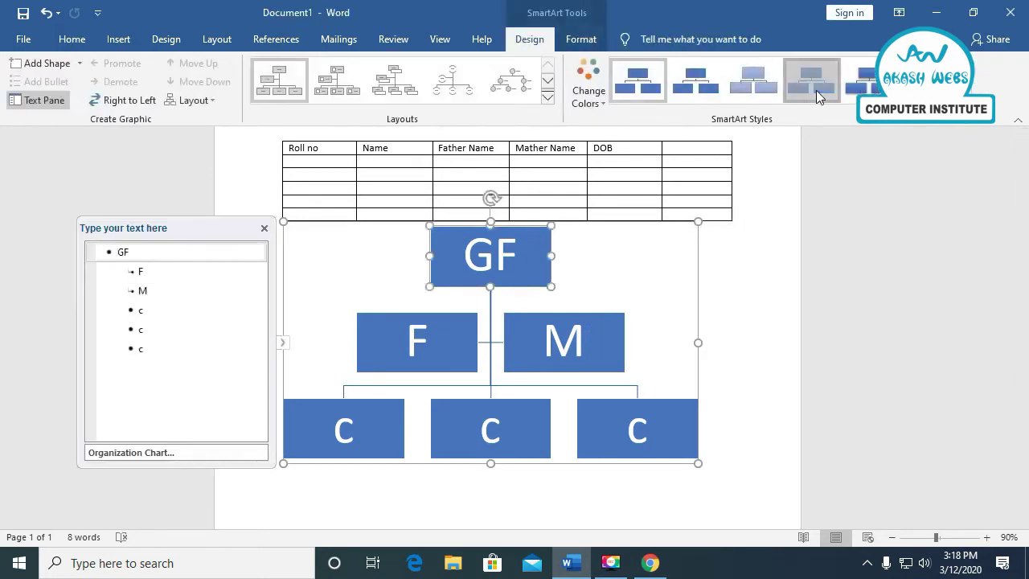
{"action": "left_click", "coordinate": [813, 84]}
{"action": "left_click", "coordinate": [591, 92]}
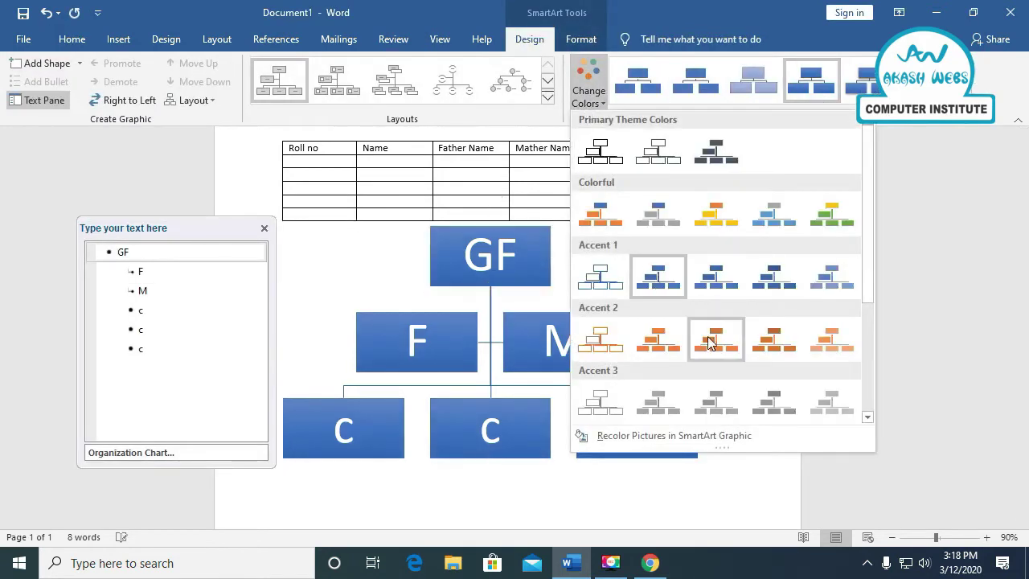
{"action": "left_click", "coordinate": [663, 342]}
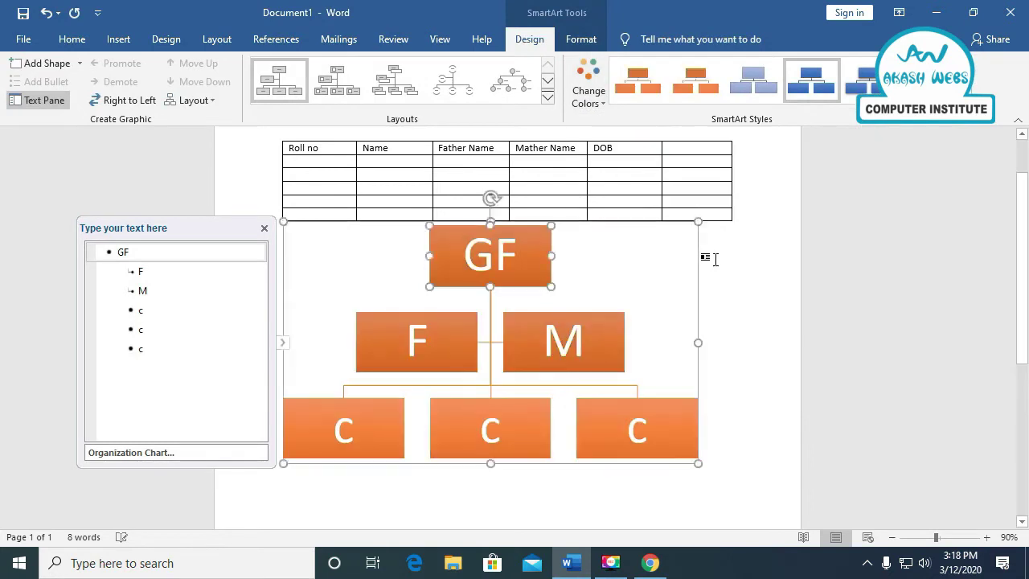
{"action": "left_click", "coordinate": [697, 296]}
{"action": "key", "text": "Delete"}
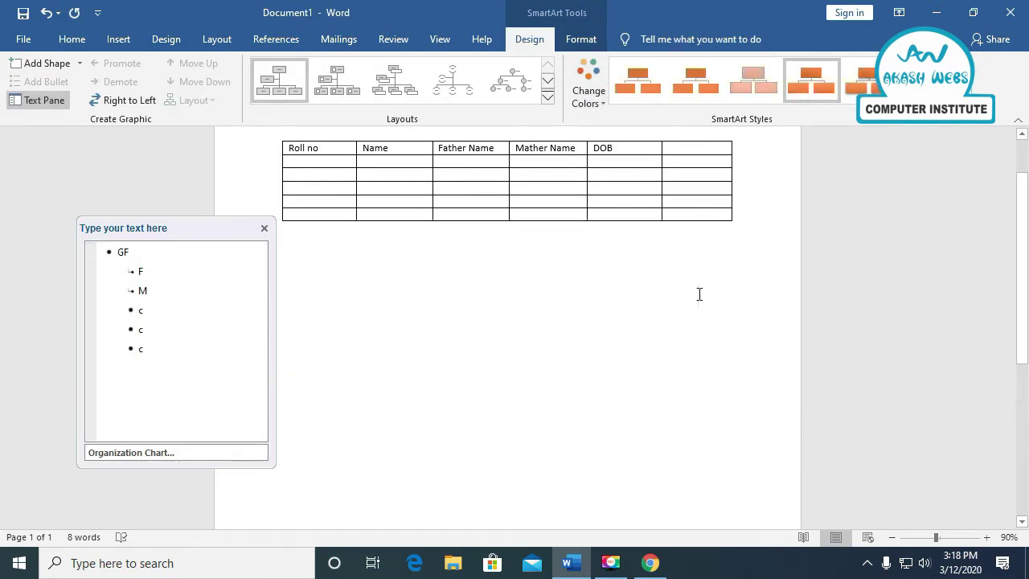
{"action": "left_click", "coordinate": [129, 38]}
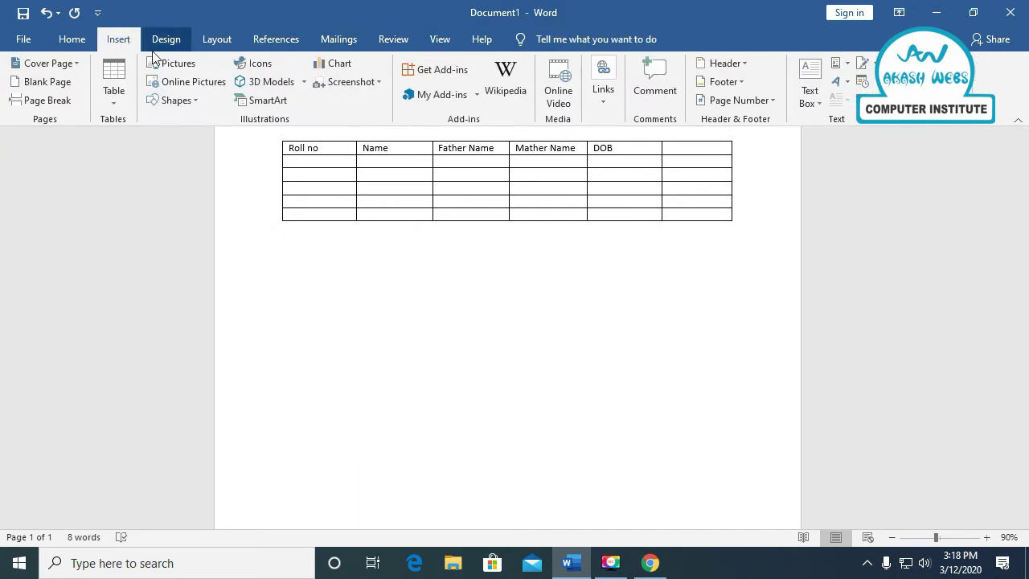
{"action": "left_click", "coordinate": [345, 63]}
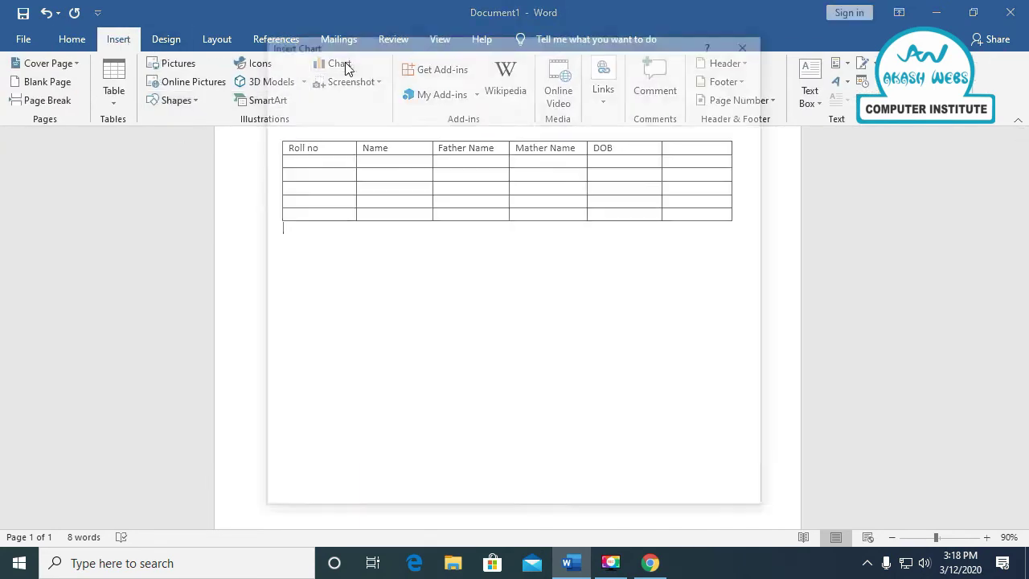
{"action": "left_click", "coordinate": [313, 193]}
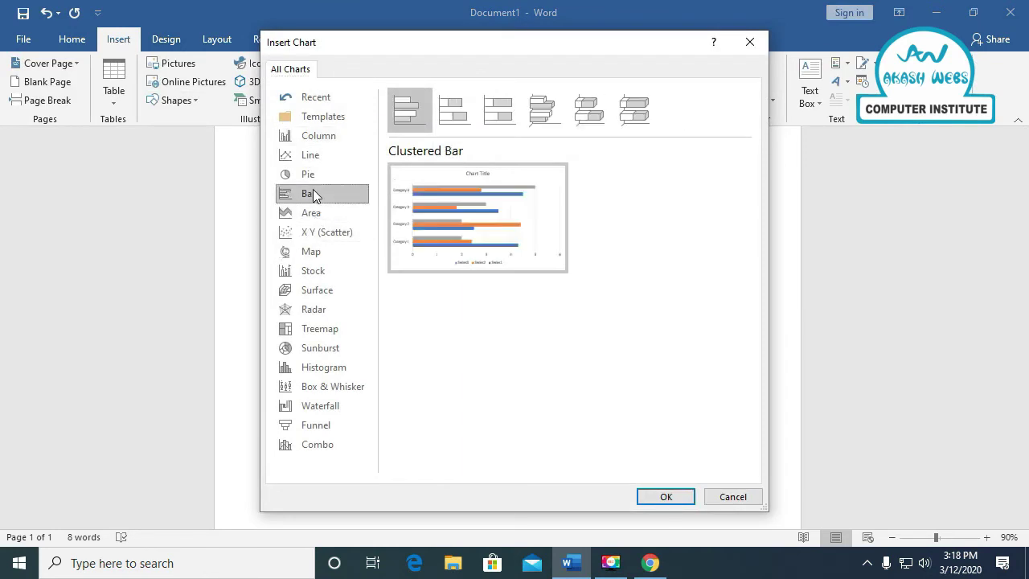
{"action": "left_click", "coordinate": [312, 272]}
{"action": "left_click", "coordinate": [313, 347]}
{"action": "left_click", "coordinate": [312, 405]}
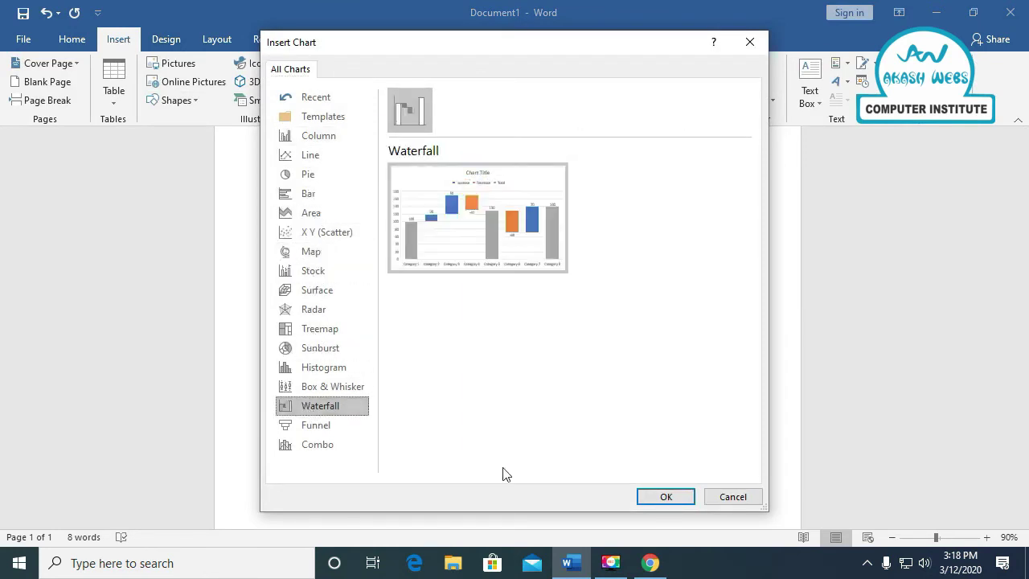
{"action": "left_click", "coordinate": [732, 497]}
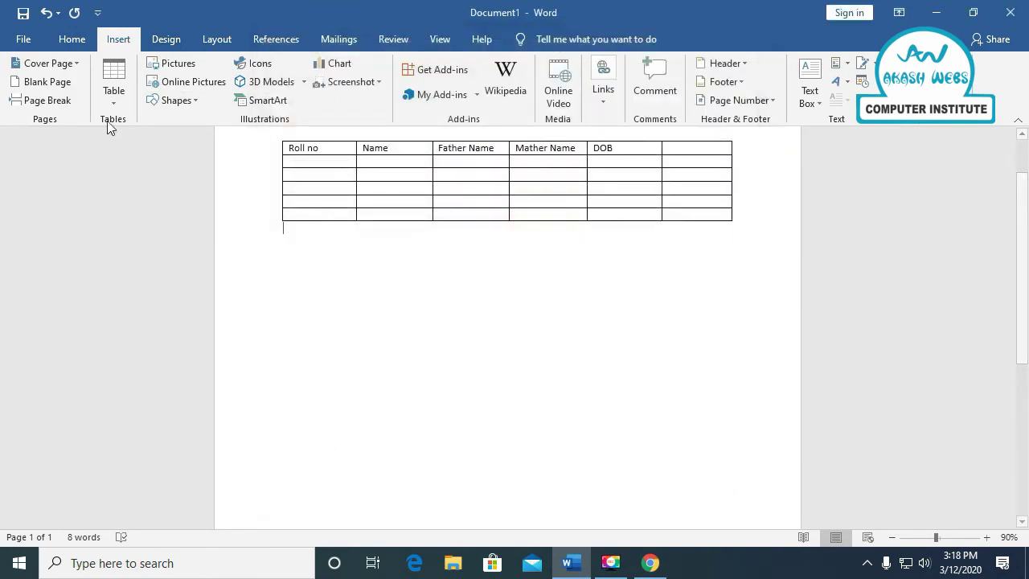
Check the Page Color choices without changing them, then open the Watermark gallery.
{"action": "left_click", "coordinate": [183, 40]}
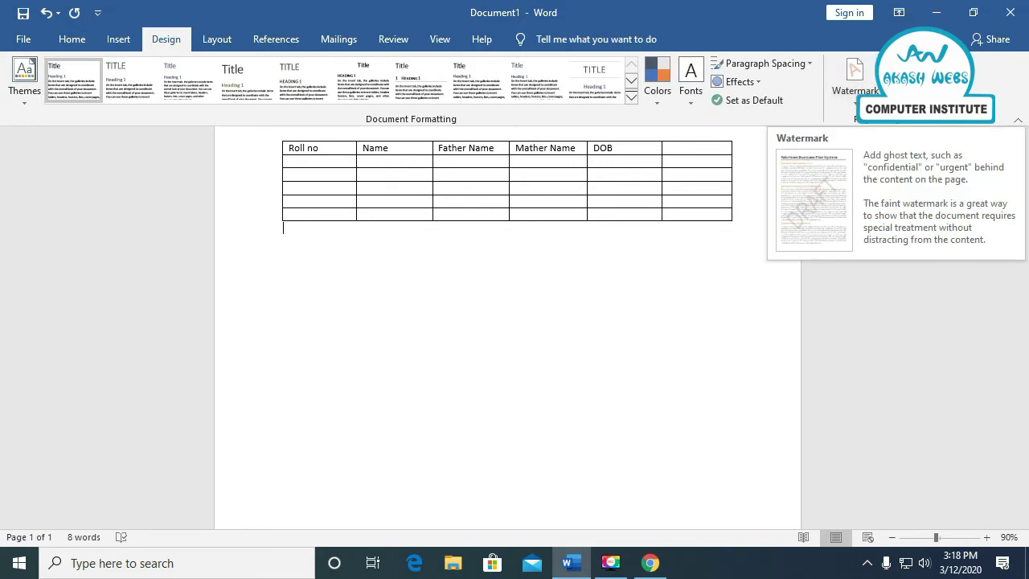
{"action": "left_click", "coordinate": [899, 80]}
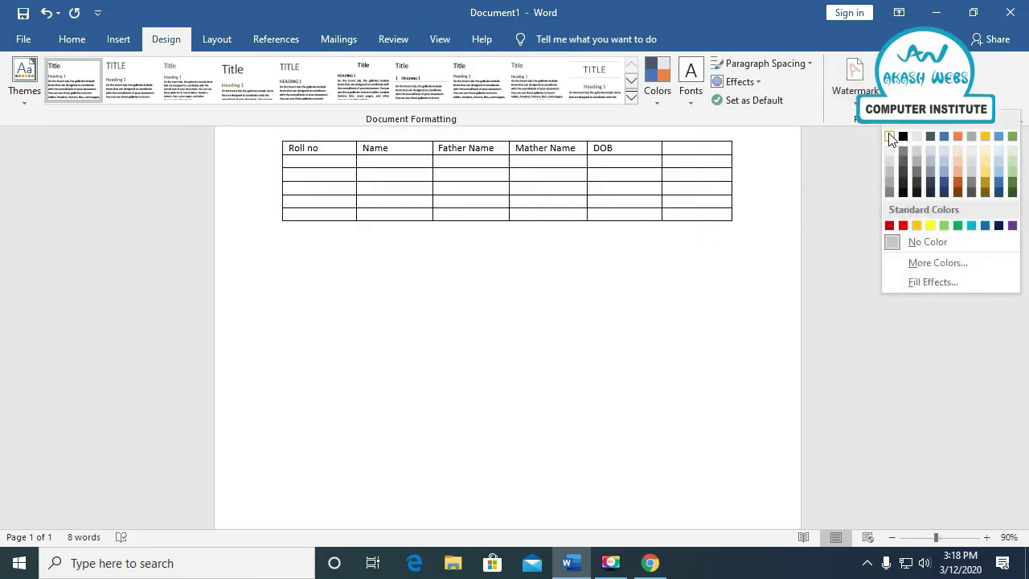
{"action": "left_click", "coordinate": [890, 137]}
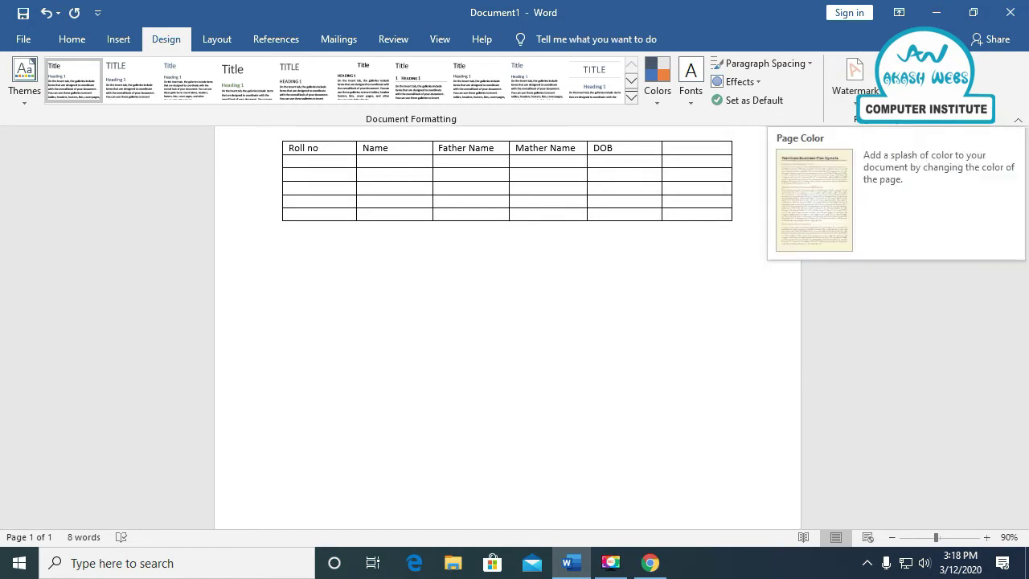
{"action": "left_click", "coordinate": [853, 109]}
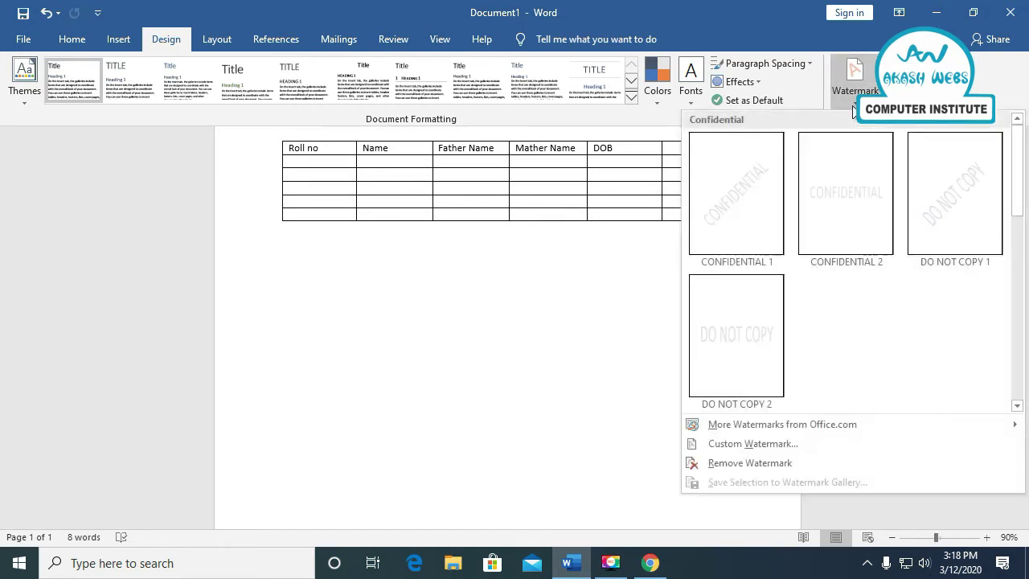
Start a custom text watermark, replacing ASAP with 'akash webs'.
{"action": "mouse_move", "coordinate": [718, 424]}
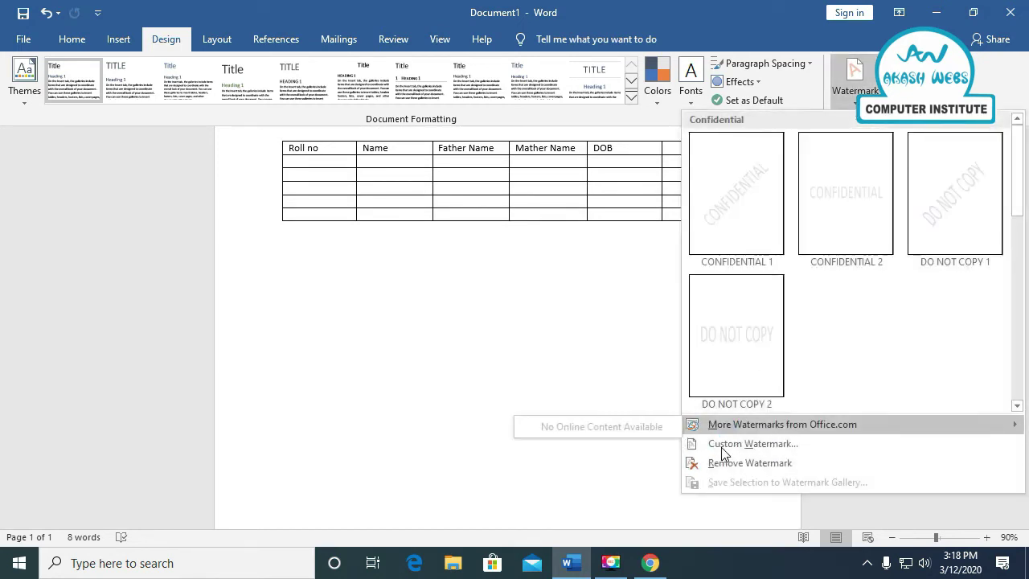
{"action": "left_click", "coordinate": [722, 444]}
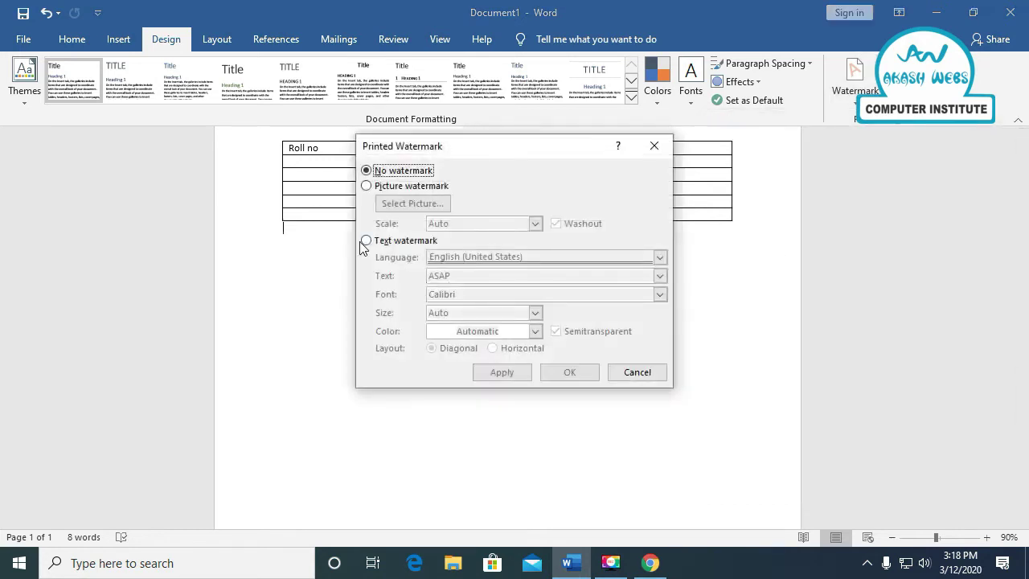
{"action": "left_click", "coordinate": [366, 241]}
{"action": "left_click_drag", "start_coordinate": [456, 276], "coordinate": [420, 281]}
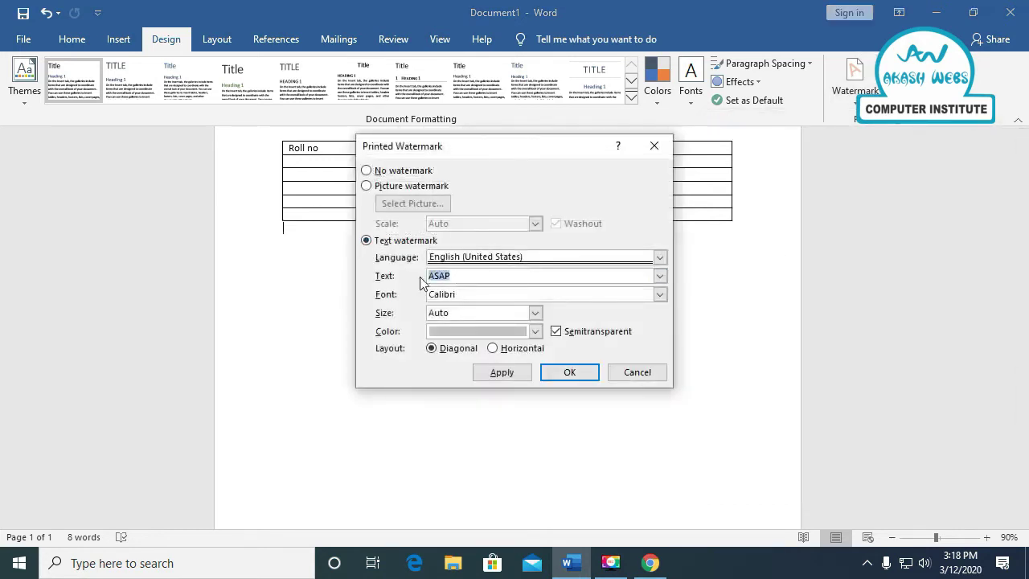
{"action": "type", "text": "akash webs"}
Make the watermark grey, apply it, and scroll the page to review it.
{"action": "left_click", "coordinate": [535, 331]}
{"action": "left_click", "coordinate": [436, 434]}
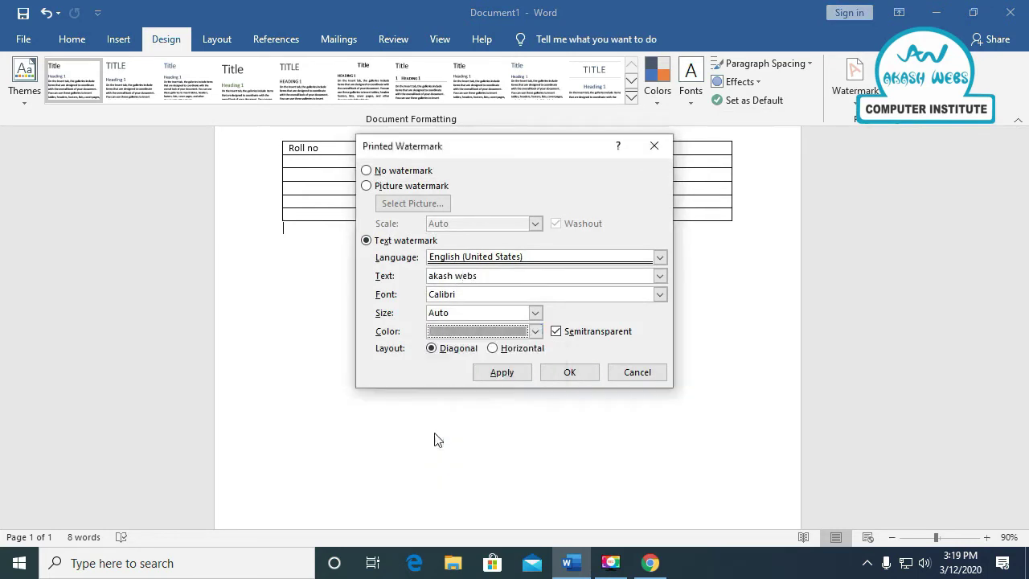
{"action": "left_click", "coordinate": [501, 372]}
{"action": "left_click", "coordinate": [557, 371]}
{"action": "scroll", "coordinate": [482, 351], "scroll_direction": "down", "scroll_amount": 3}
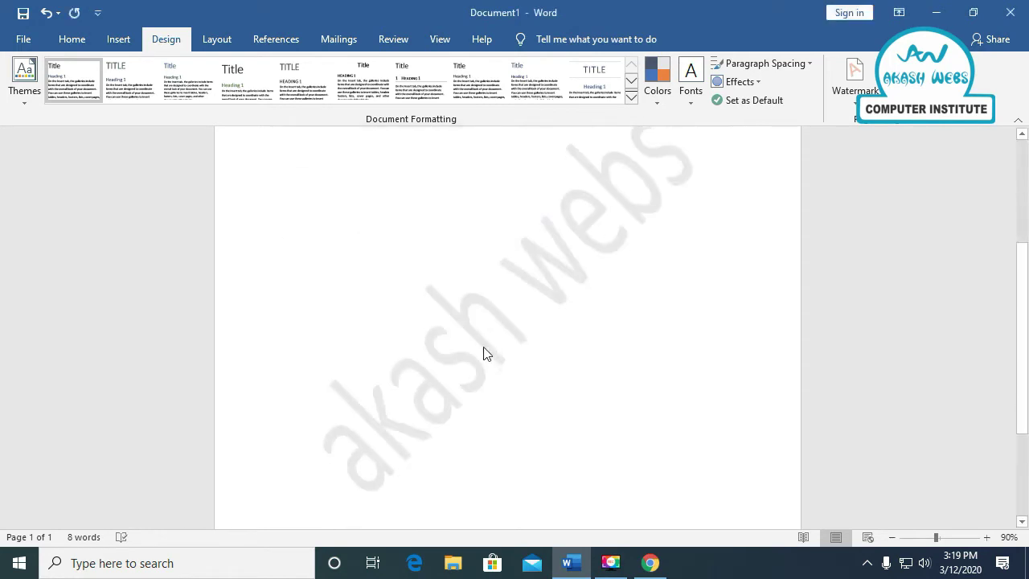
{"action": "scroll", "coordinate": [485, 348], "scroll_direction": "up", "scroll_amount": 4}
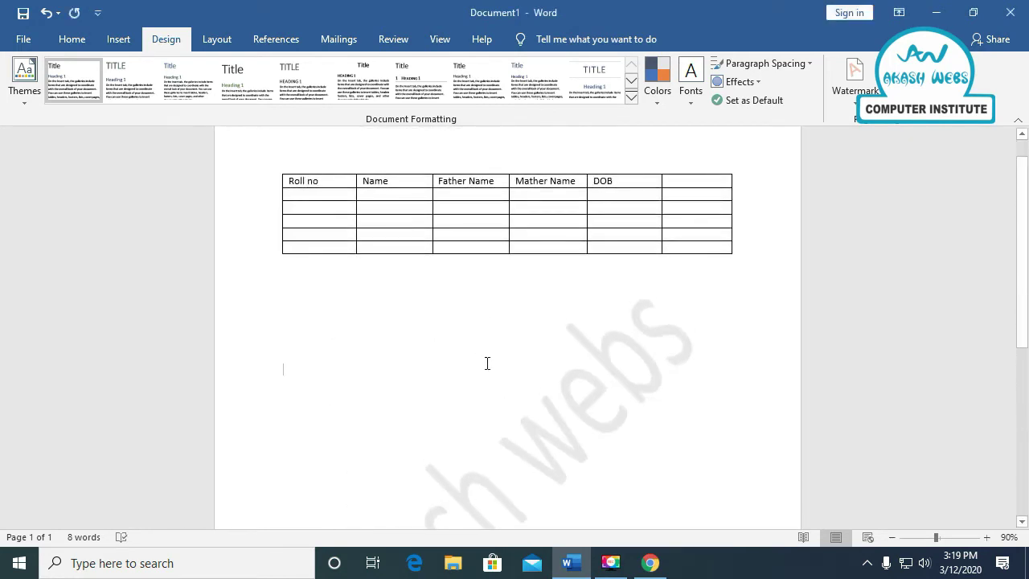
{"action": "scroll", "coordinate": [487, 362], "scroll_direction": "down", "scroll_amount": 3}
{"action": "scroll", "coordinate": [487, 360], "scroll_direction": "down", "scroll_amount": 1}
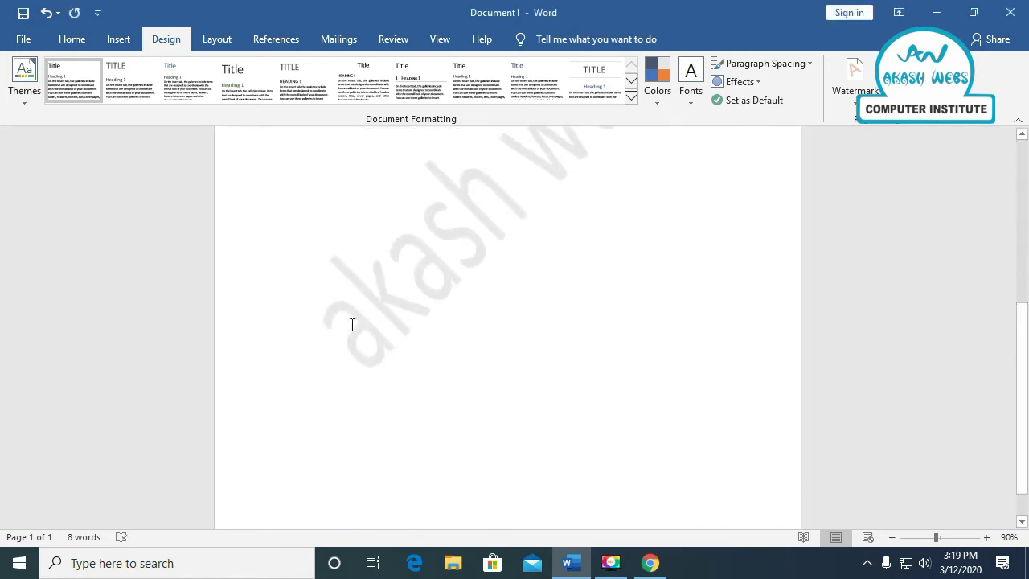
{"action": "scroll", "coordinate": [496, 235], "scroll_direction": "up", "scroll_amount": 2}
{"action": "scroll", "coordinate": [548, 230], "scroll_direction": "up", "scroll_amount": 2}
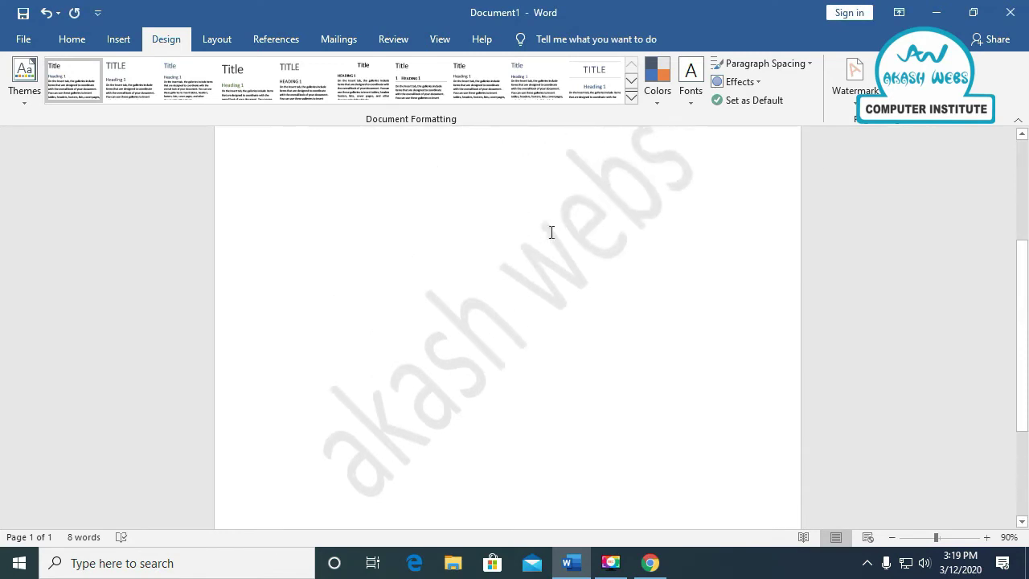
Change the custom watermark to a darker colour.
{"action": "left_click", "coordinate": [843, 99]}
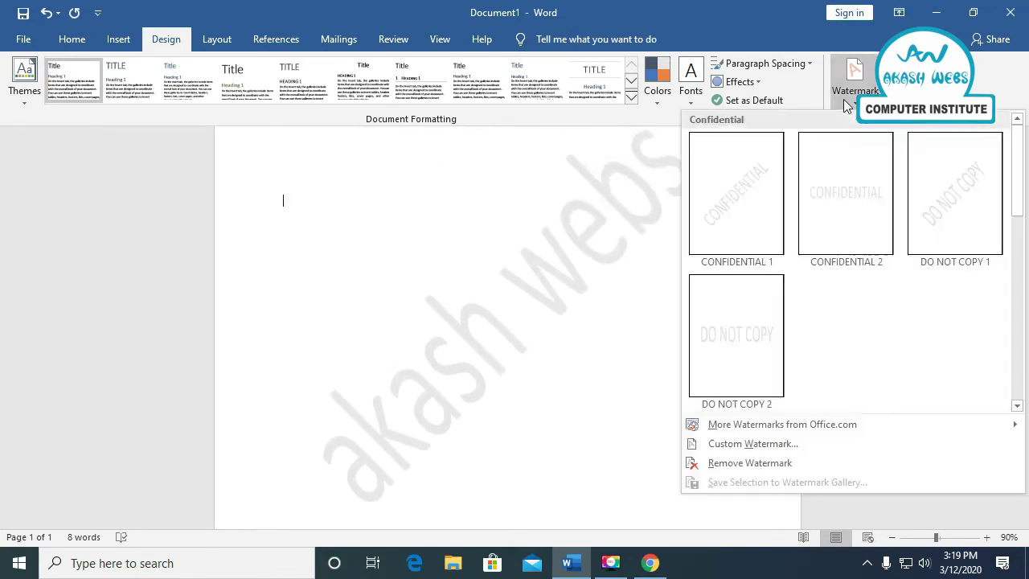
{"action": "left_click", "coordinate": [771, 448]}
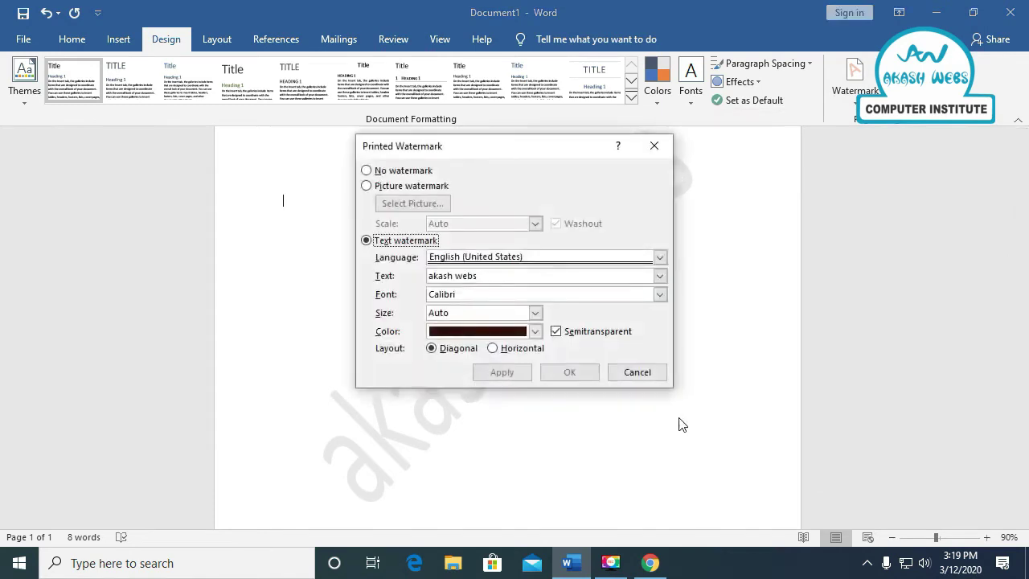
{"action": "left_click", "coordinate": [537, 333]}
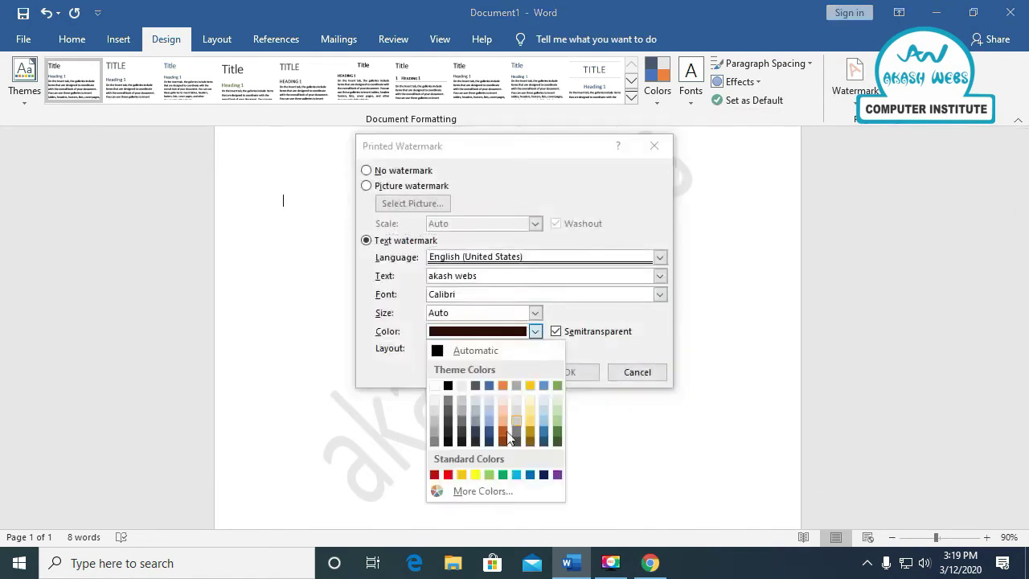
{"action": "left_click", "coordinate": [451, 443]}
{"action": "left_click", "coordinate": [569, 372]}
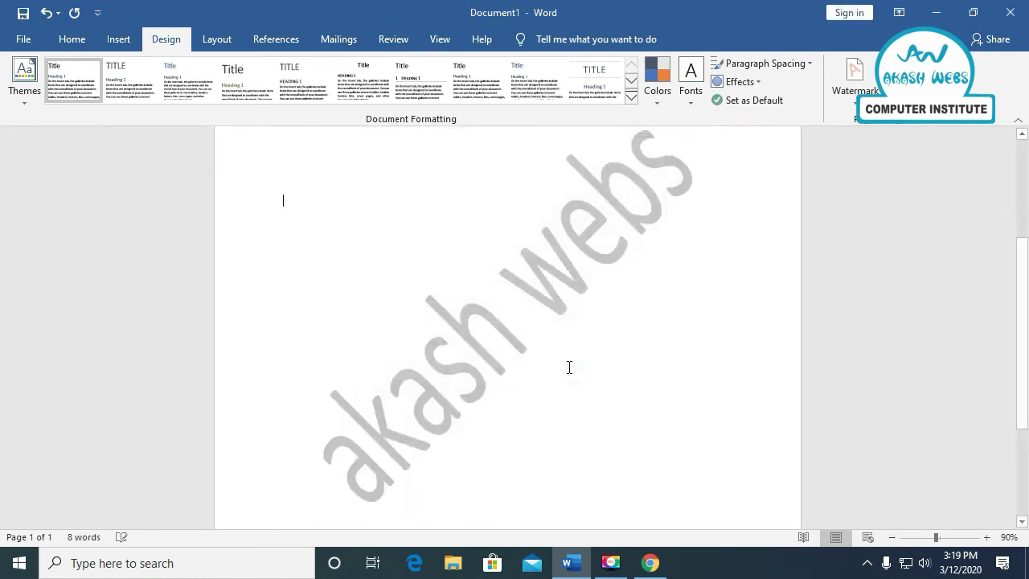
{"action": "scroll", "coordinate": [579, 285], "scroll_direction": "up", "scroll_amount": 4}
{"action": "scroll", "coordinate": [578, 322], "scroll_direction": "down", "scroll_amount": 2}
{"action": "scroll", "coordinate": [582, 353], "scroll_direction": "down", "scroll_amount": 1}
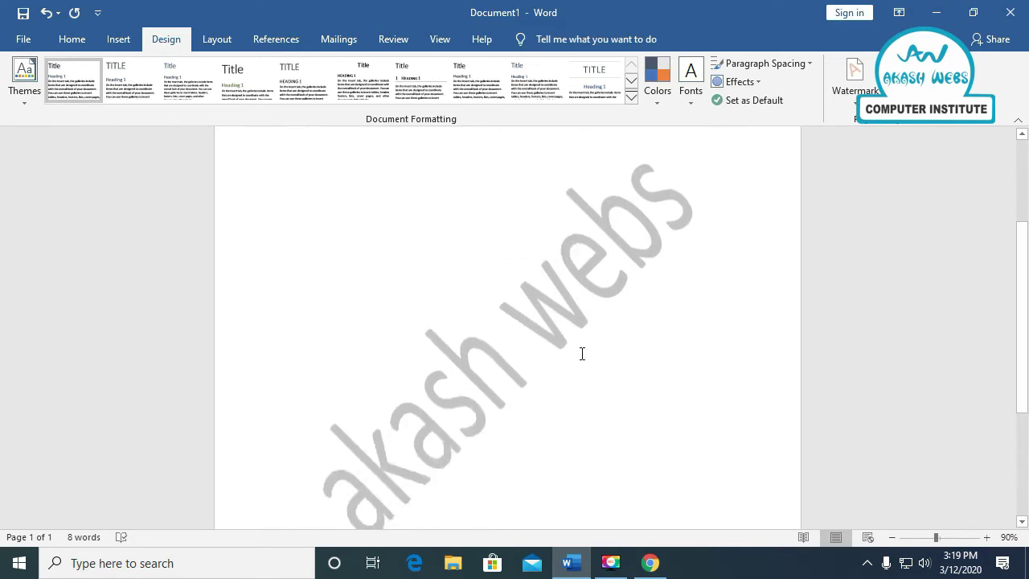
Type sample text 'dffsdfsdfssdfs' on the empty line below the table.
{"action": "left_click", "coordinate": [558, 319]}
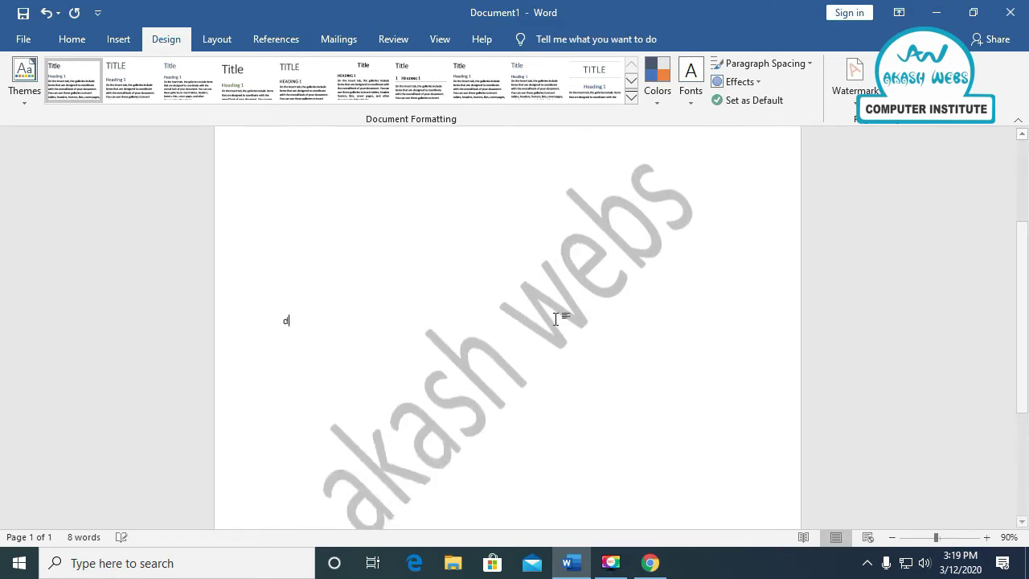
{"action": "type", "text": "dffsdfsdfssdfs"}
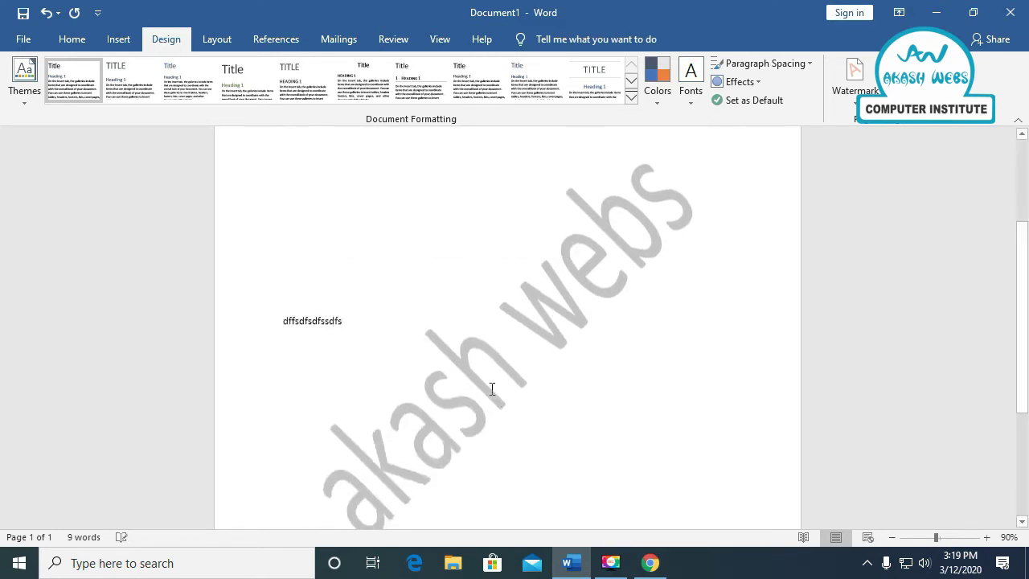
{"action": "scroll", "coordinate": [494, 394], "scroll_direction": "up", "scroll_amount": 3}
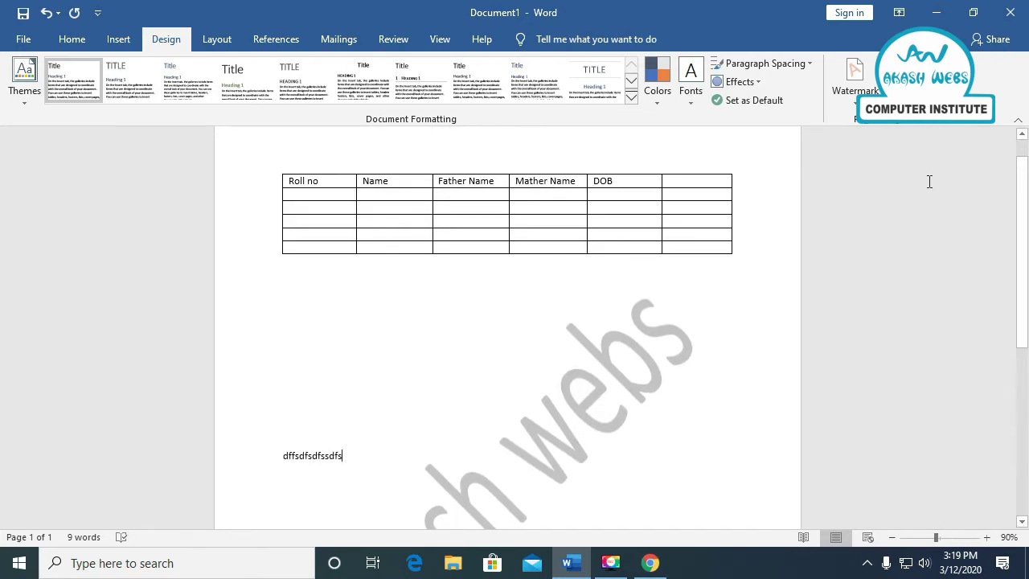
Choose a Box page border with the green tree art design.
{"action": "left_click", "coordinate": [944, 81]}
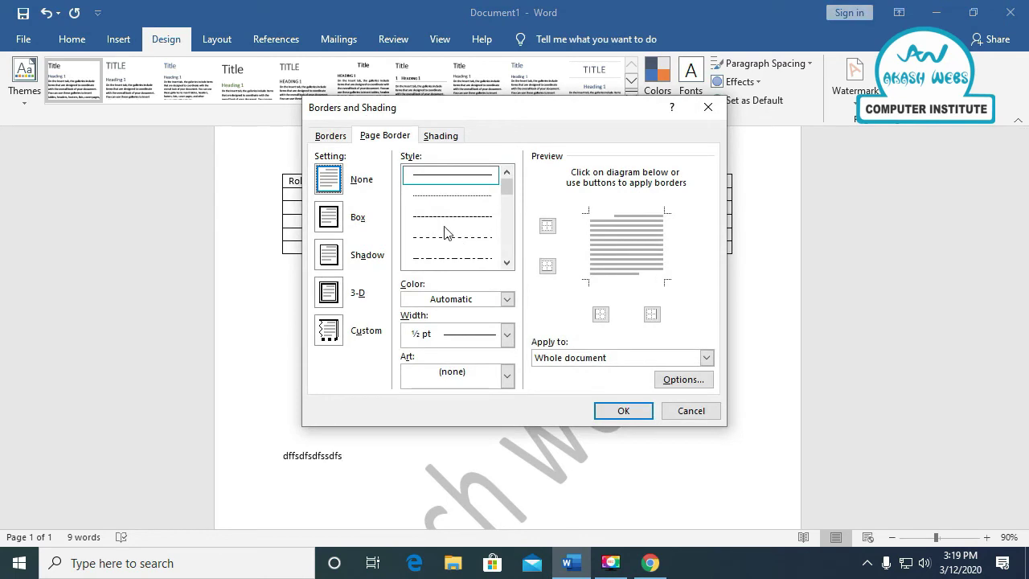
{"action": "scroll", "coordinate": [446, 233], "scroll_direction": "down", "scroll_amount": 3}
{"action": "left_click", "coordinate": [328, 217]}
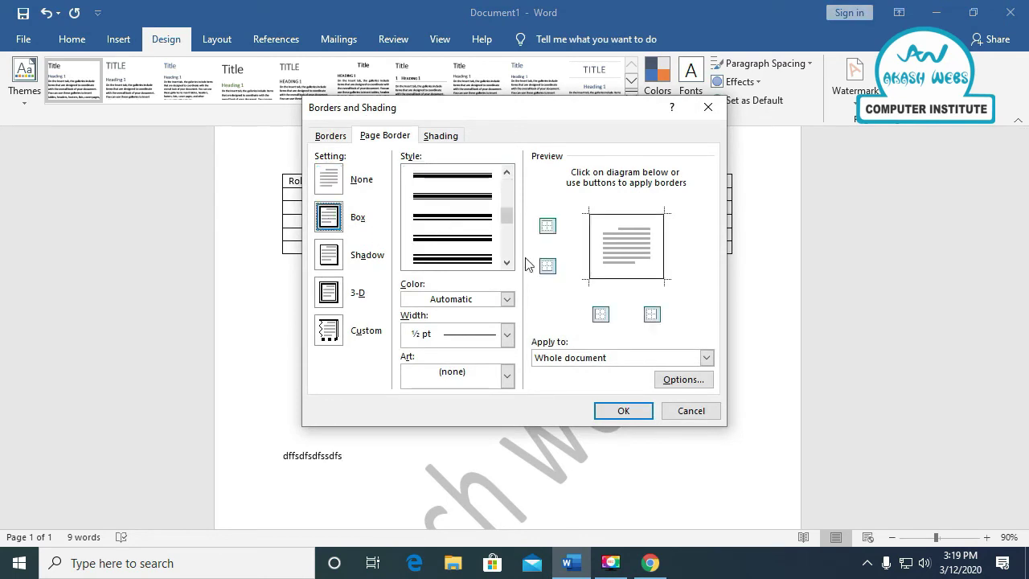
{"action": "left_click", "coordinate": [507, 378]}
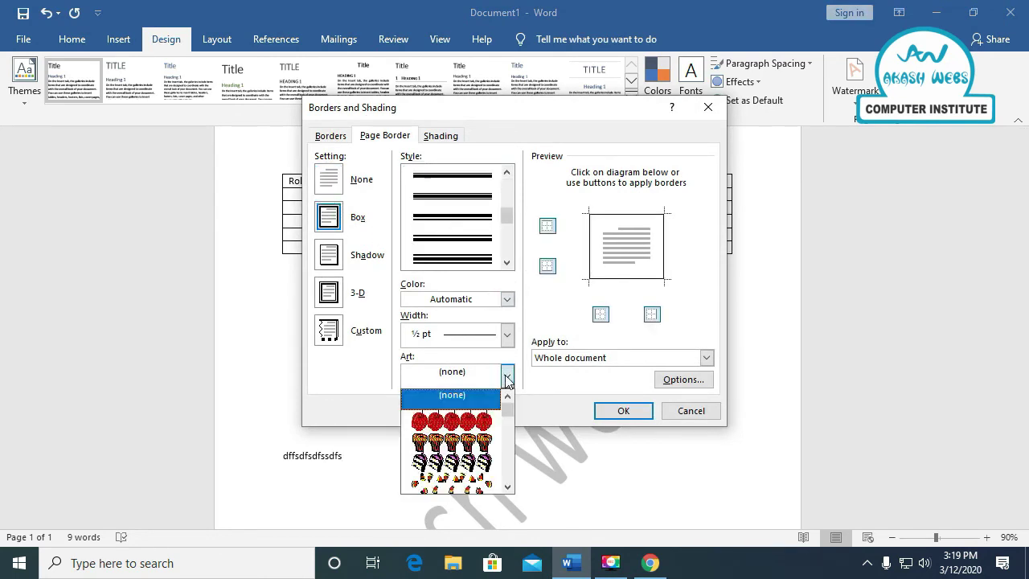
{"action": "left_click", "coordinate": [482, 442]}
{"action": "left_click", "coordinate": [507, 376]}
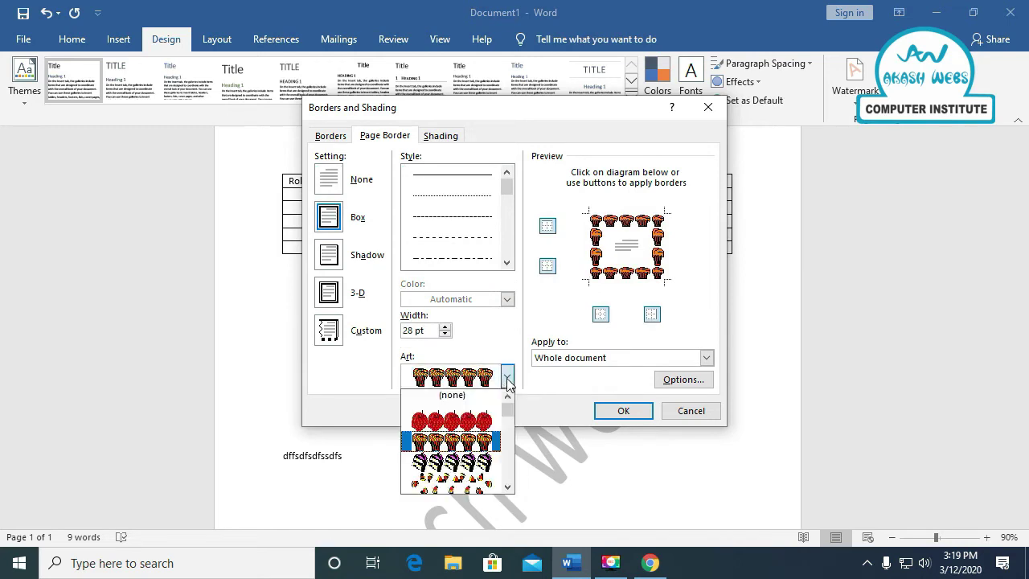
{"action": "scroll", "coordinate": [450, 450], "scroll_direction": "down", "scroll_amount": 5}
{"action": "left_click", "coordinate": [451, 448]}
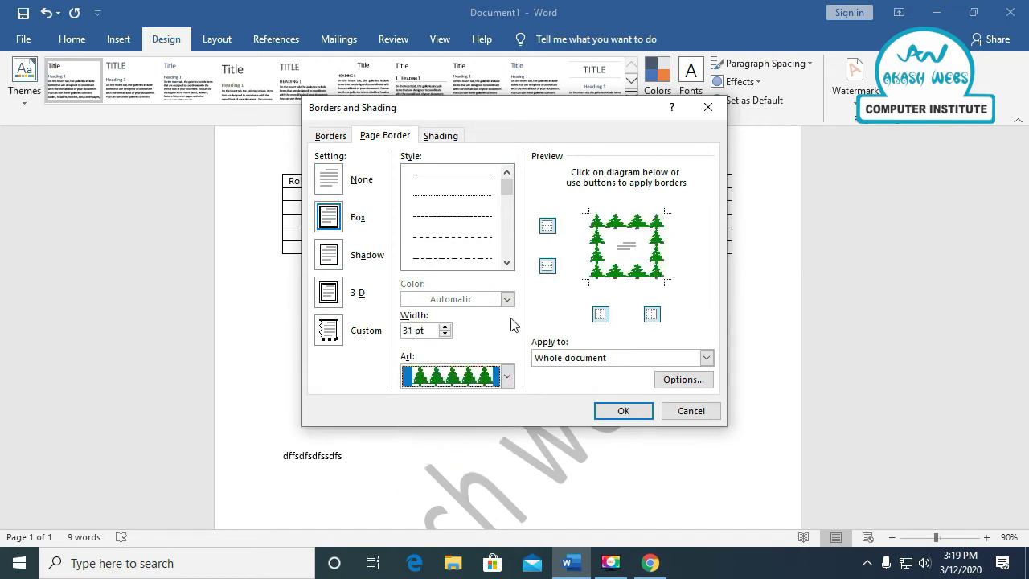
Narrow the tree border to 17 pt and apply it around the whole page.
{"action": "left_click", "coordinate": [443, 327]}
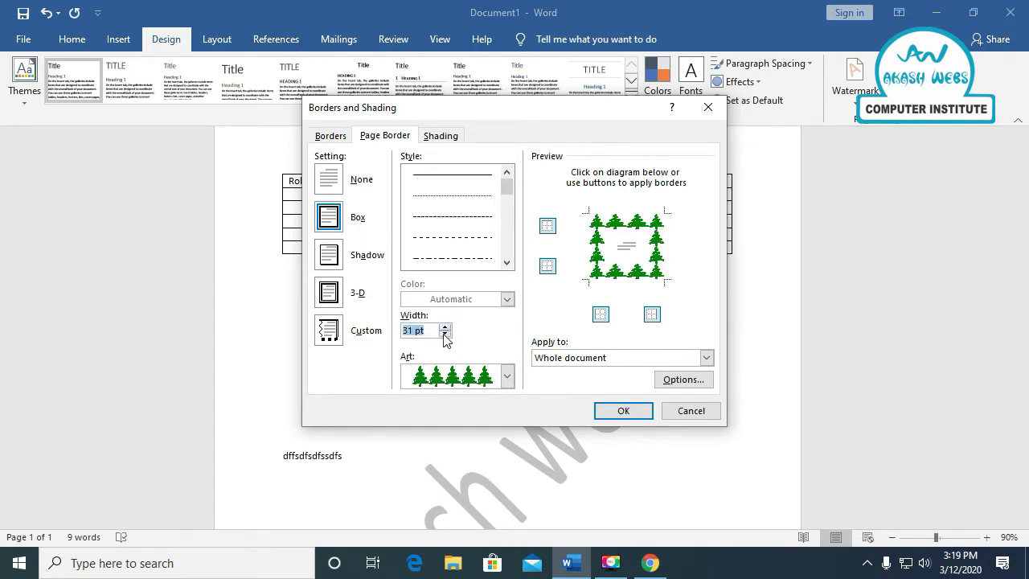
{"action": "left_click", "coordinate": [444, 333]}
{"action": "left_click", "coordinate": [445, 335]}
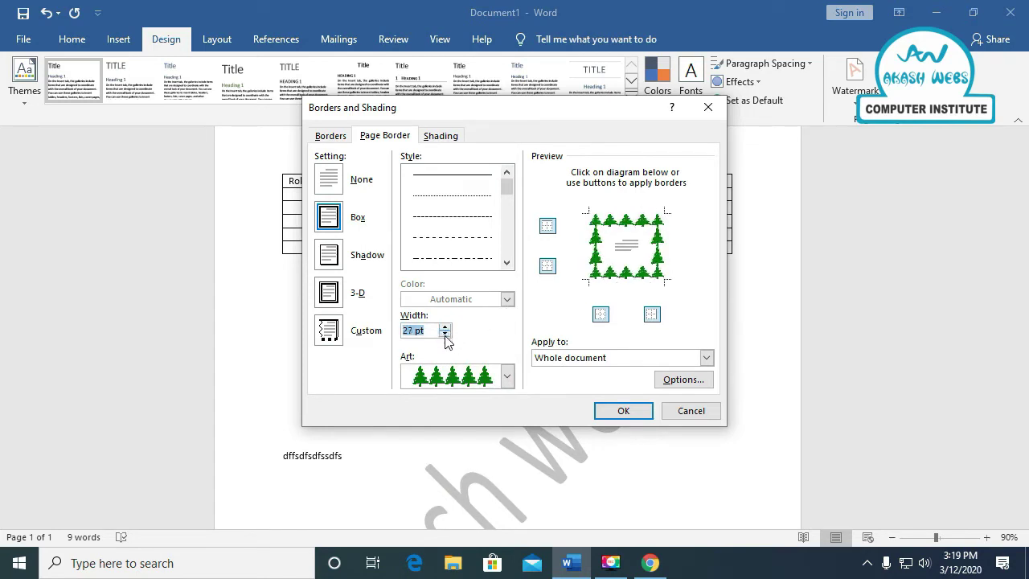
{"action": "left_click", "coordinate": [445, 334]}
{"action": "left_click", "coordinate": [444, 334]}
{"action": "left_click", "coordinate": [444, 335]}
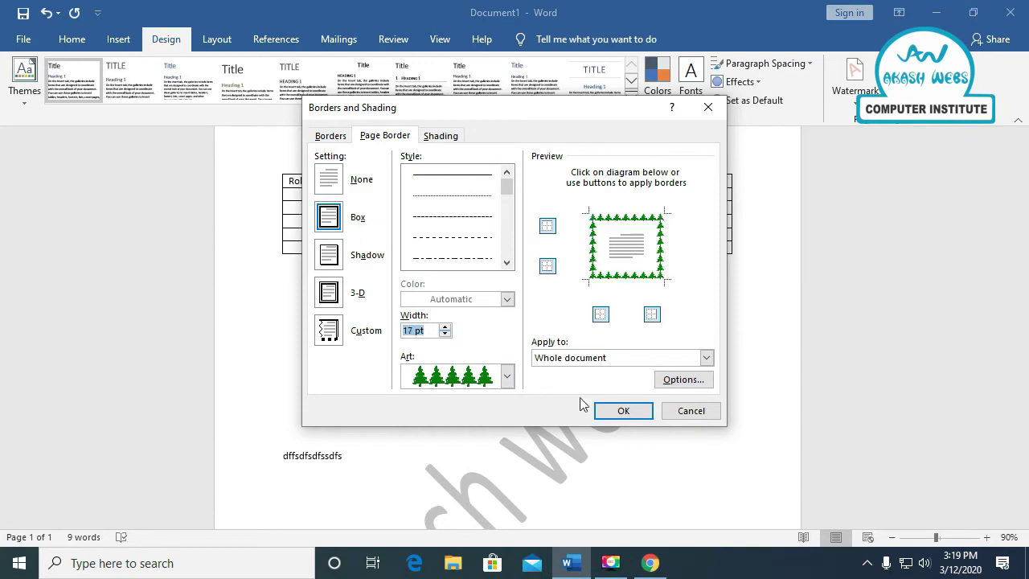
{"action": "left_click", "coordinate": [610, 409]}
{"action": "scroll", "coordinate": [607, 404], "scroll_direction": "down", "scroll_amount": 4}
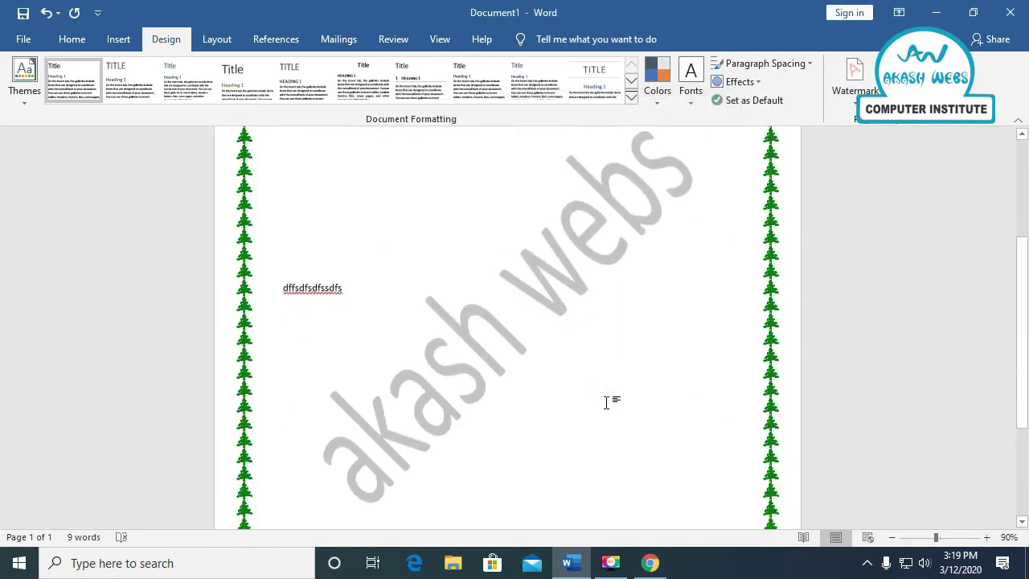
{"action": "scroll", "coordinate": [607, 404], "scroll_direction": "down", "scroll_amount": 4}
{"action": "scroll", "coordinate": [607, 403], "scroll_direction": "up", "scroll_amount": 4}
{"action": "scroll", "coordinate": [608, 402], "scroll_direction": "up", "scroll_amount": 5}
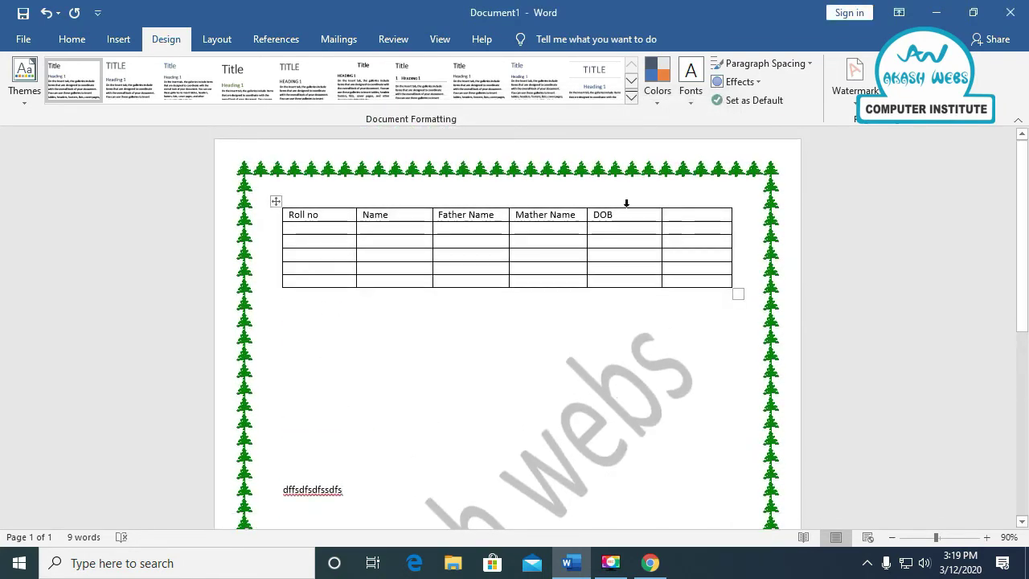
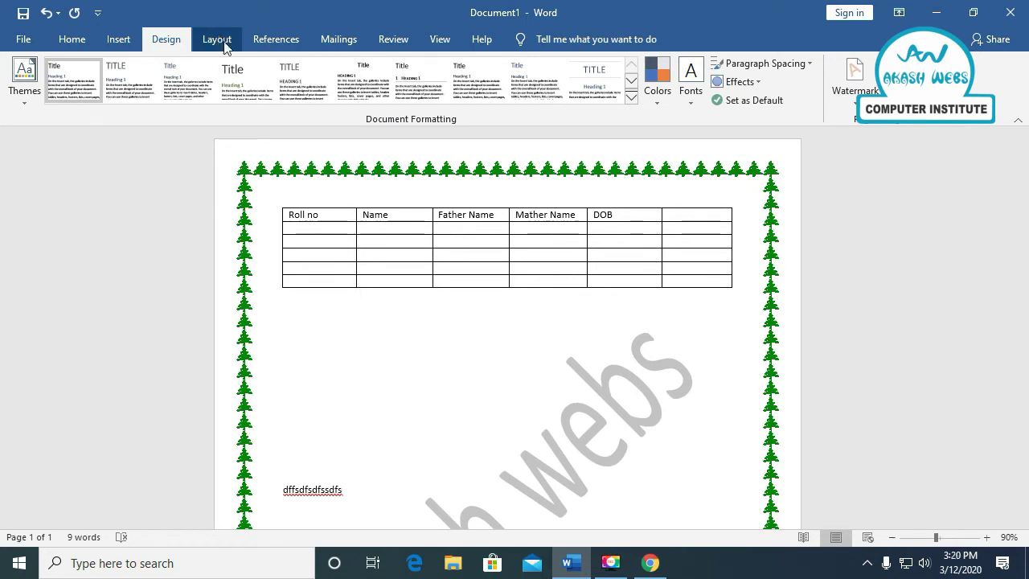
Cut the table off the page and delete the leftover stray text.
{"action": "left_click", "coordinate": [226, 45]}
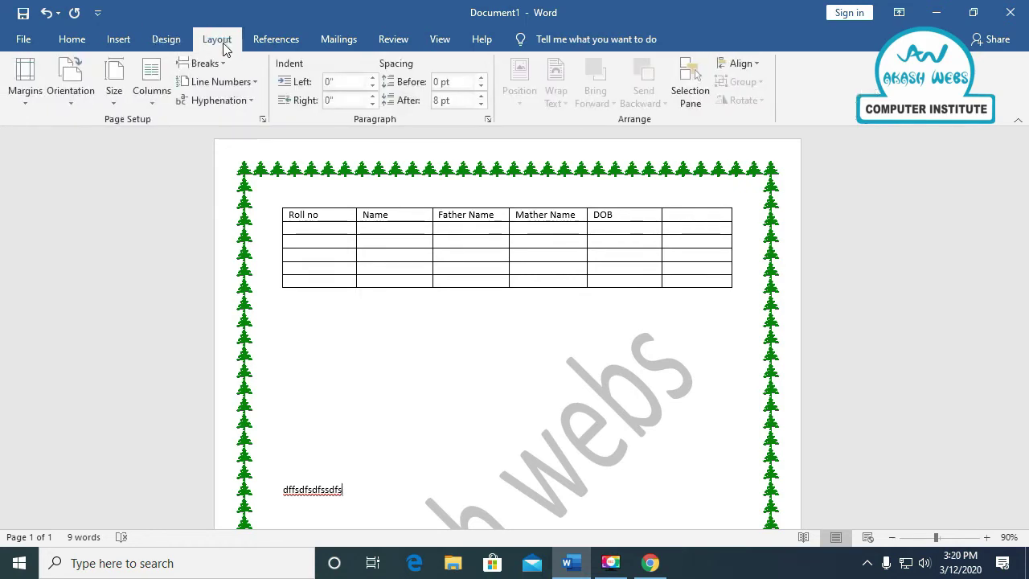
{"action": "mouse_move", "coordinate": [402, 295]}
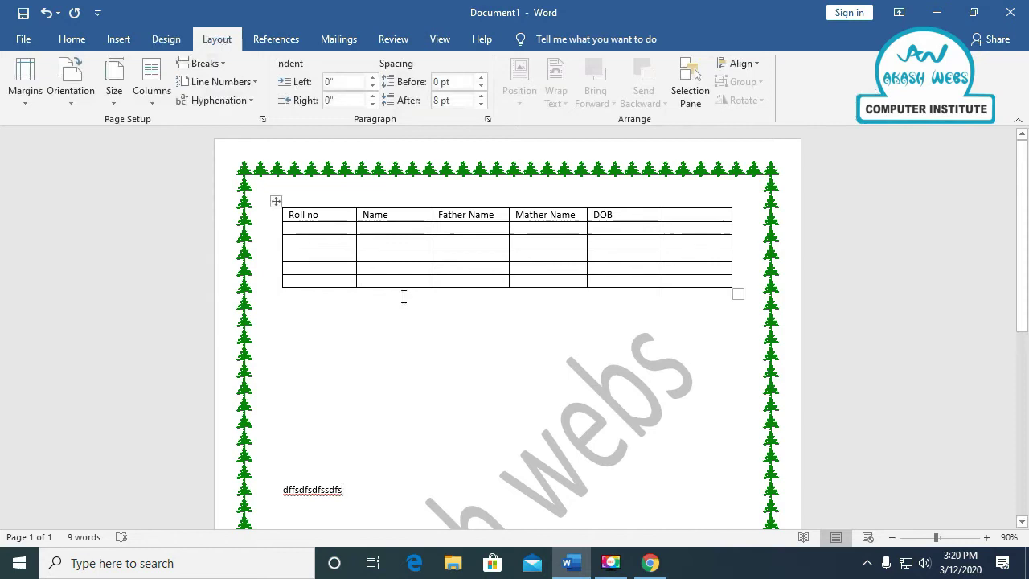
{"action": "left_click", "coordinate": [277, 202]}
{"action": "right_click", "coordinate": [277, 203]}
{"action": "left_click", "coordinate": [296, 211]}
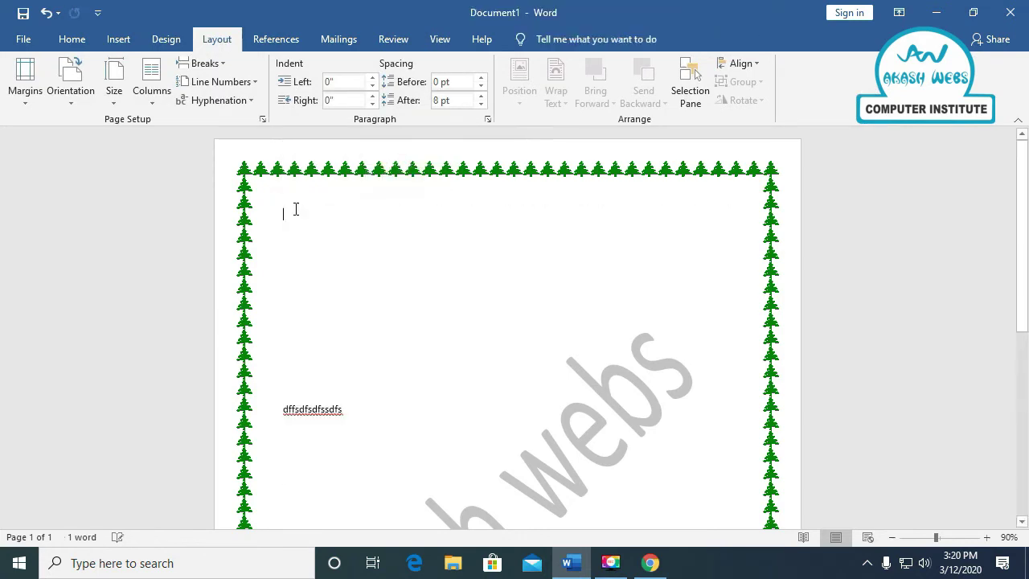
{"action": "key", "text": "ctrl+a"}
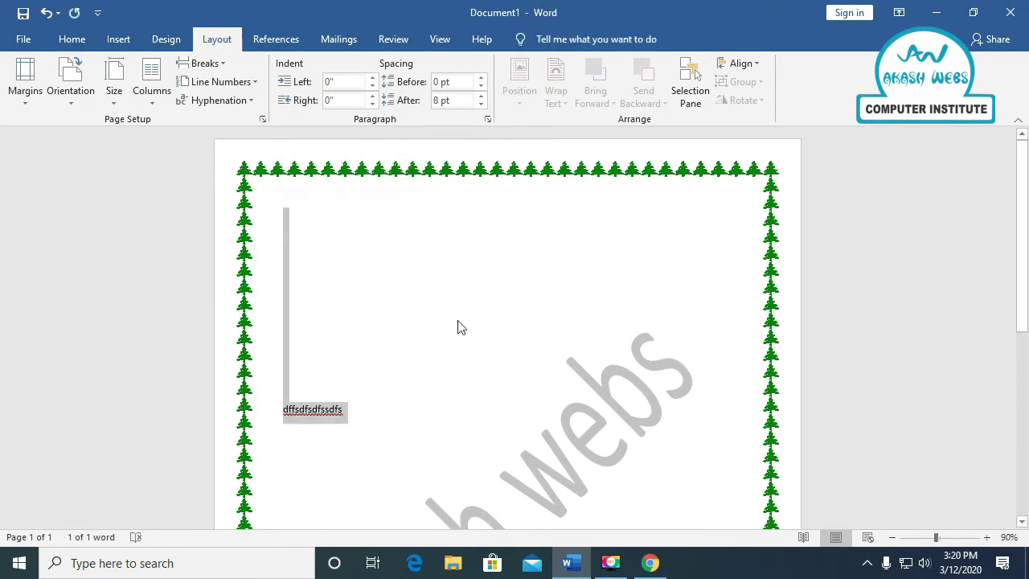
{"action": "key", "text": "Delete"}
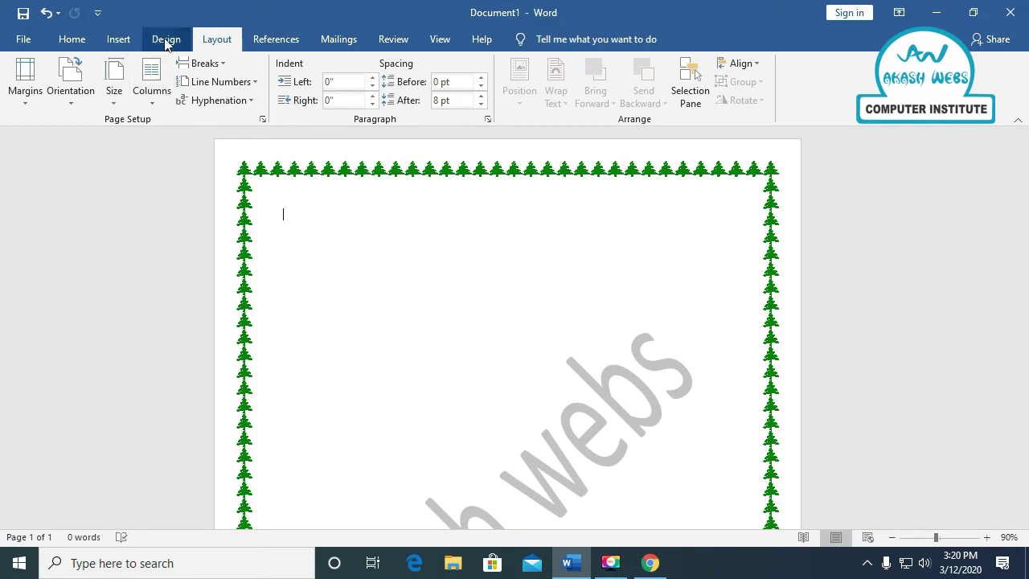
Set the page border to None and remove the diagonal watermark.
{"action": "left_click", "coordinate": [167, 40]}
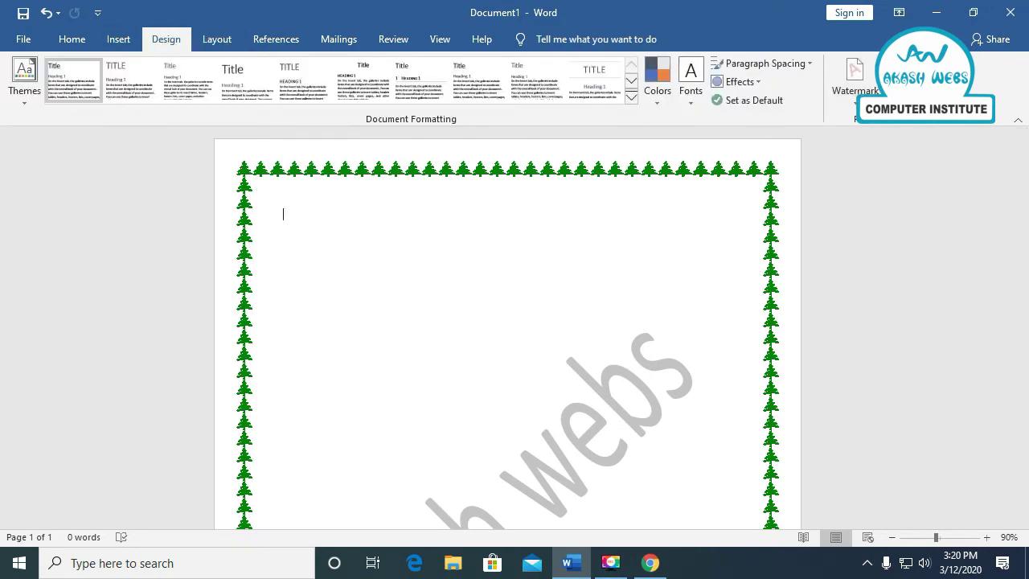
{"action": "left_click", "coordinate": [948, 76]}
{"action": "left_click", "coordinate": [361, 191]}
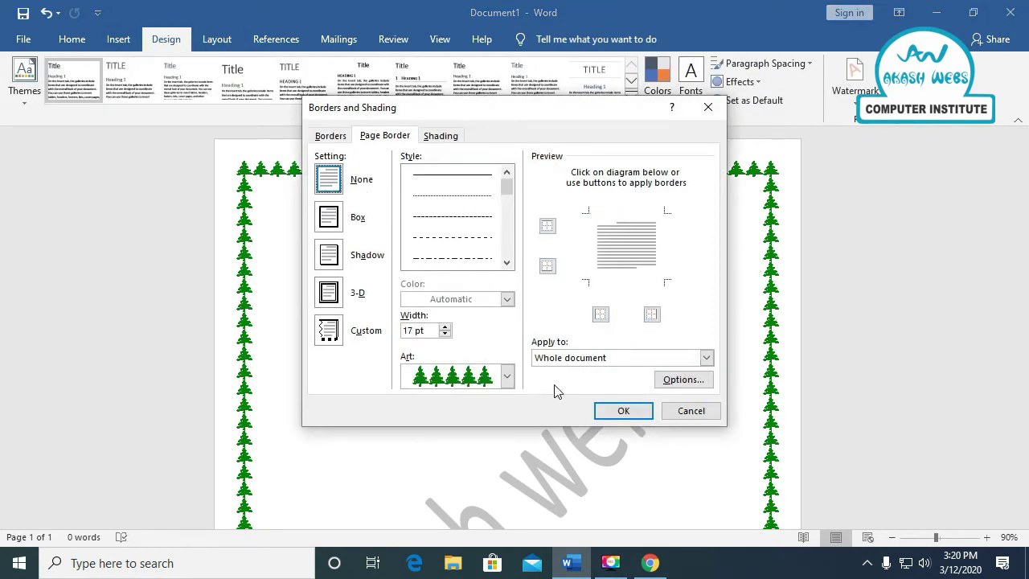
{"action": "left_click", "coordinate": [623, 411]}
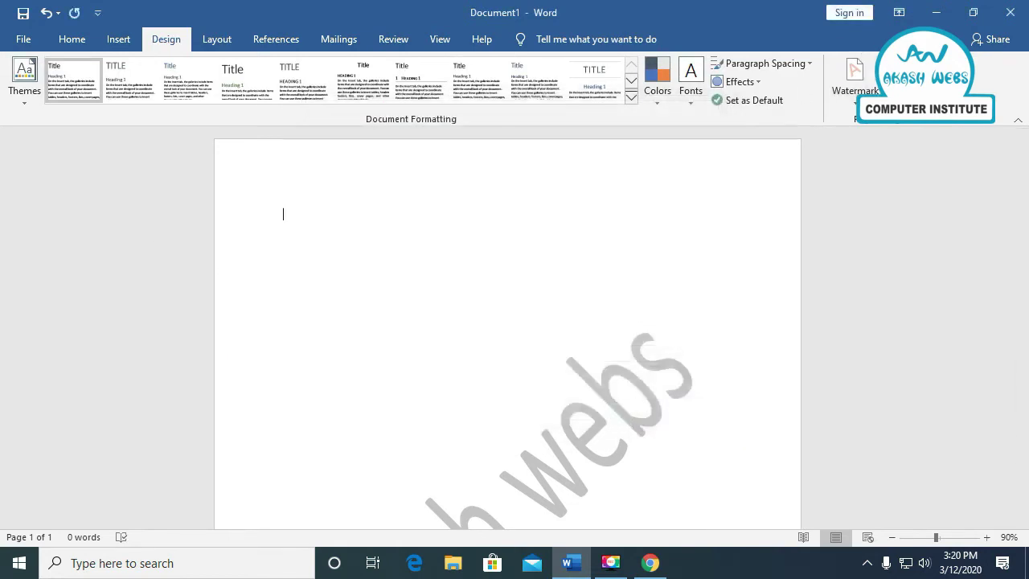
{"action": "left_click", "coordinate": [855, 80]}
{"action": "left_click", "coordinate": [745, 462]}
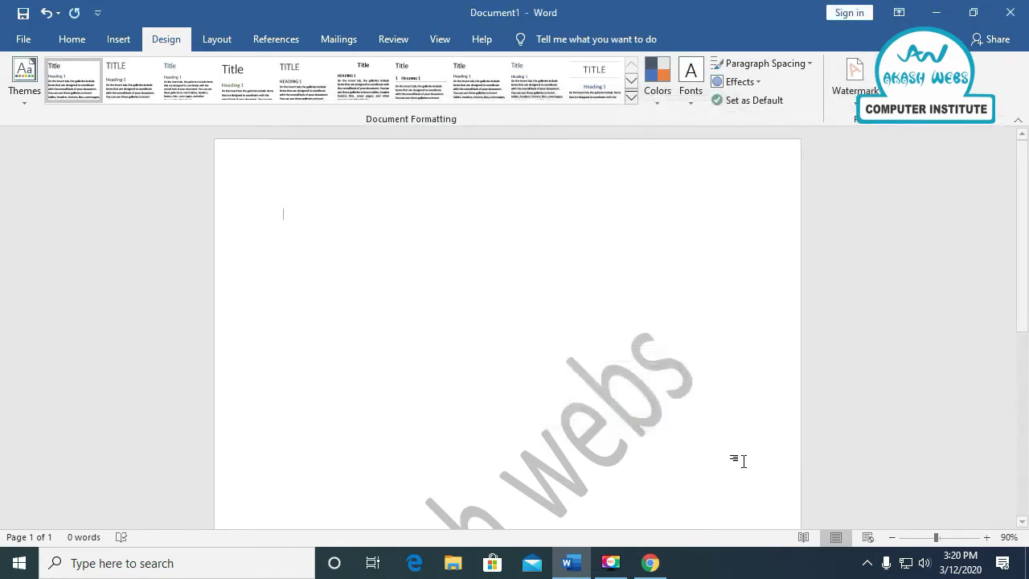
Apply Narrow margins and type the sample line 'asdasdasdasadsdads'.
{"action": "left_click", "coordinate": [228, 41]}
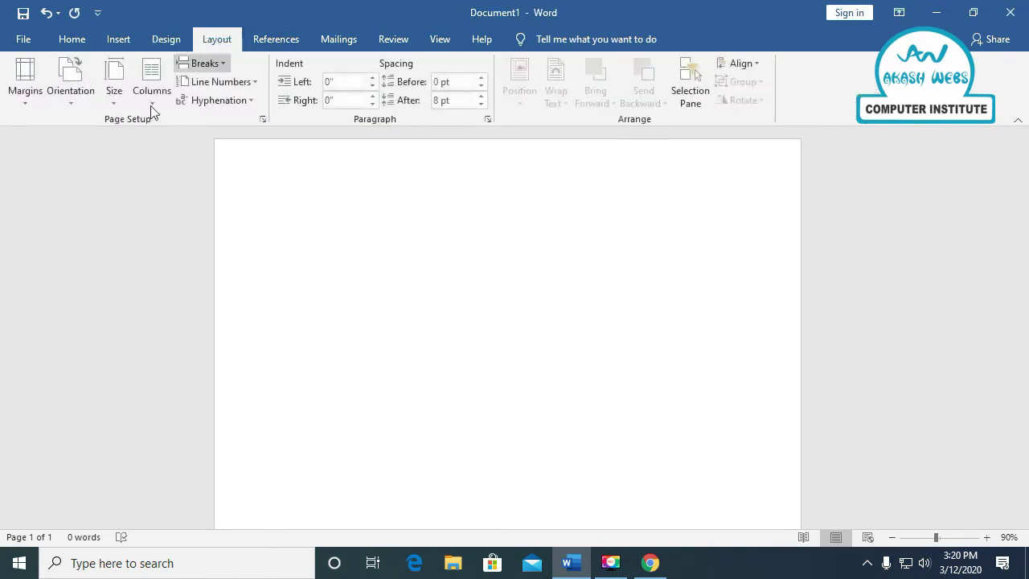
{"action": "left_click", "coordinate": [25, 98]}
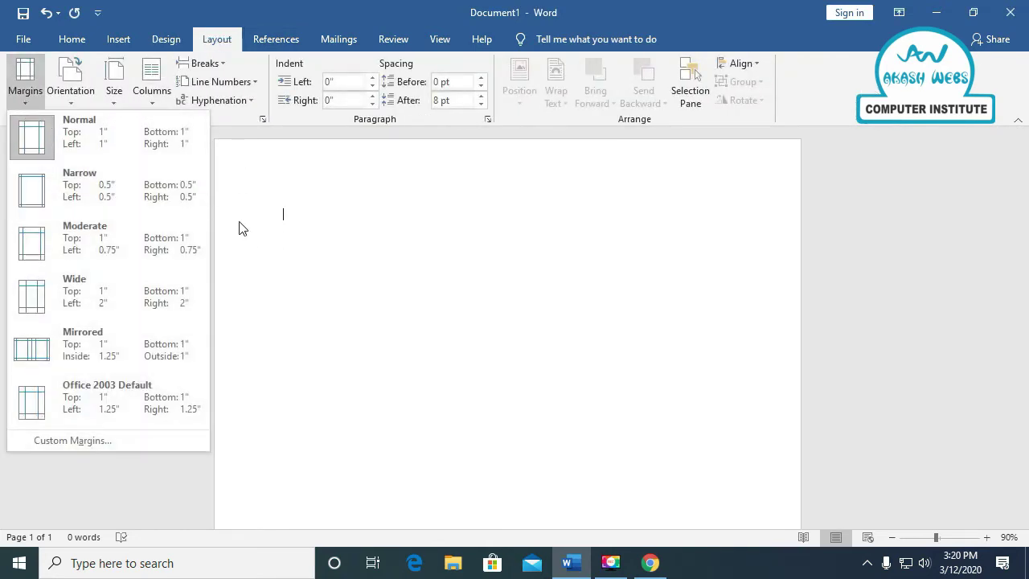
{"action": "left_click", "coordinate": [36, 193]}
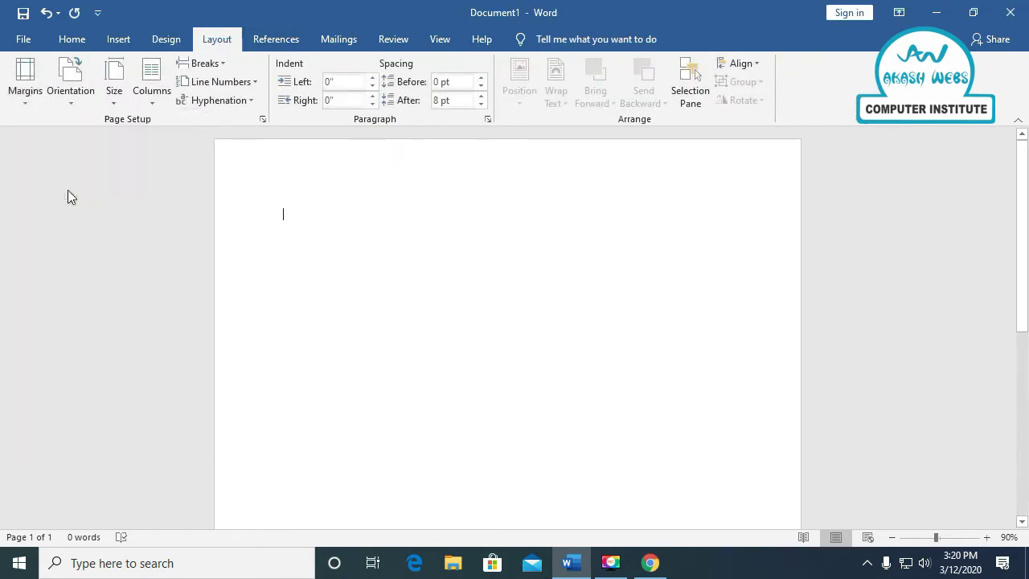
{"action": "type", "text": "asdasdasdas"}
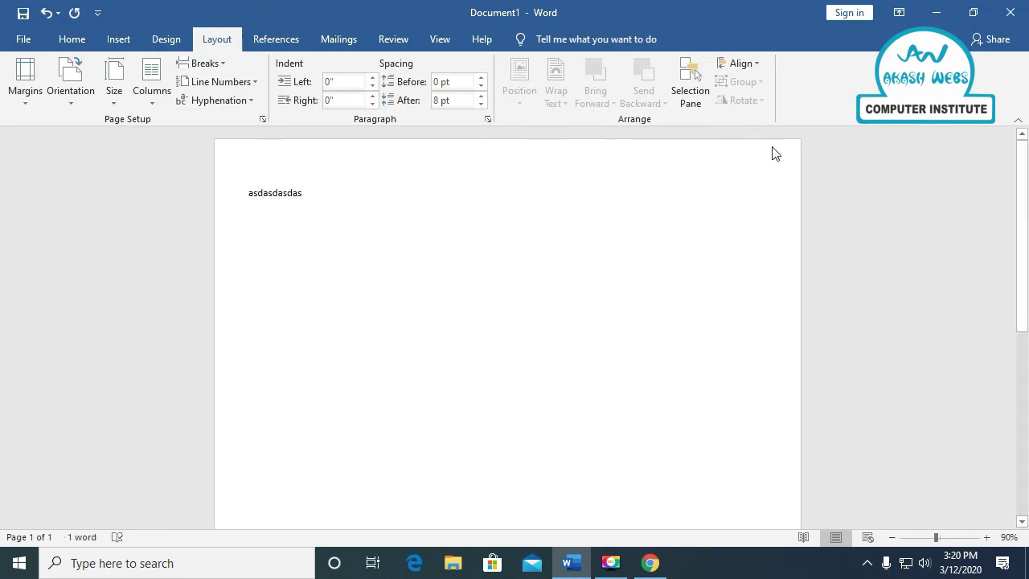
{"action": "type", "text": "adsdads"}
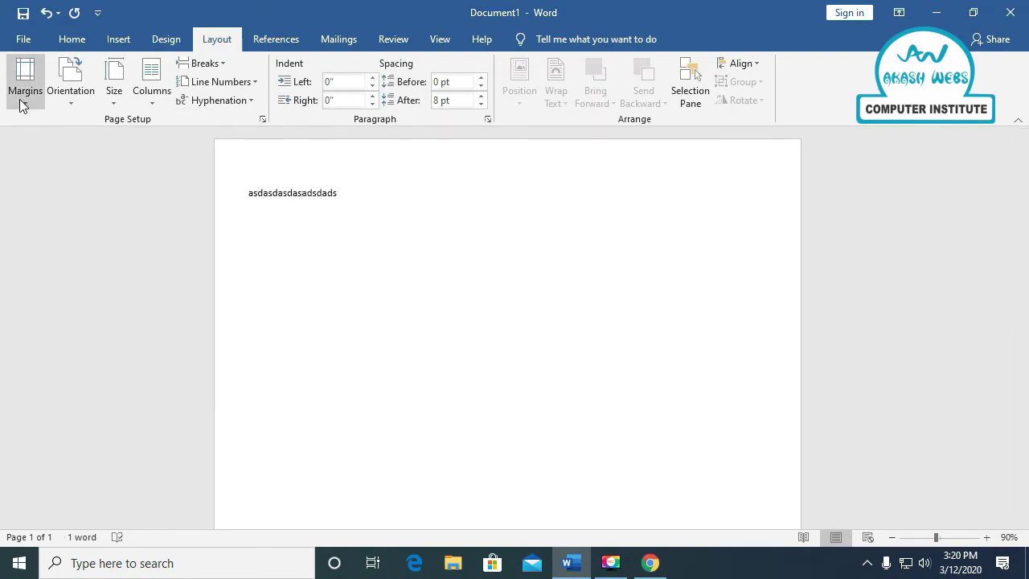
Try Normal margins, then settle back on Narrow 0.5" margins.
{"action": "left_click", "coordinate": [22, 99]}
{"action": "left_click", "coordinate": [43, 129]}
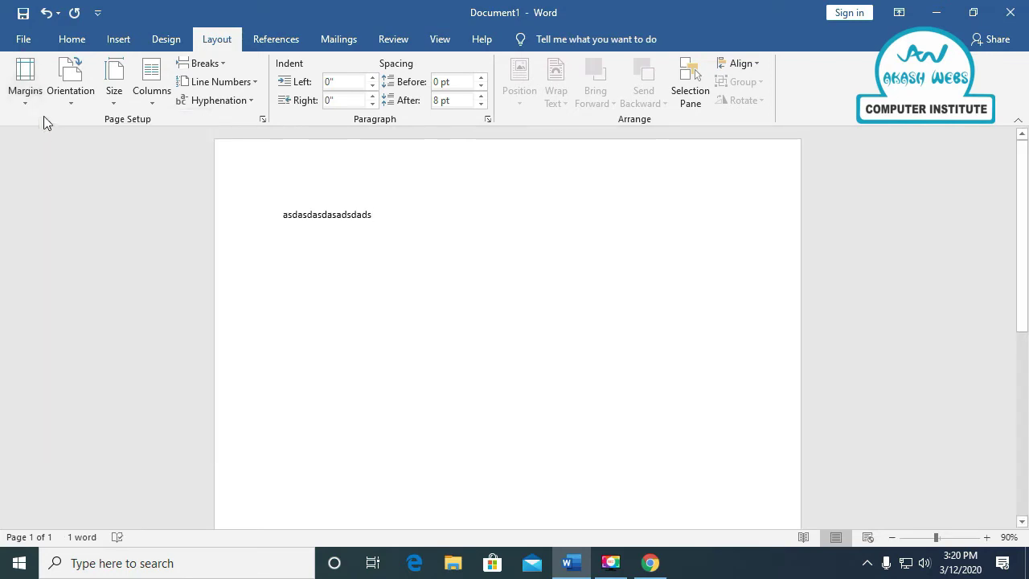
{"action": "left_click", "coordinate": [40, 111]}
{"action": "left_click", "coordinate": [48, 190]}
{"action": "left_click", "coordinate": [34, 103]}
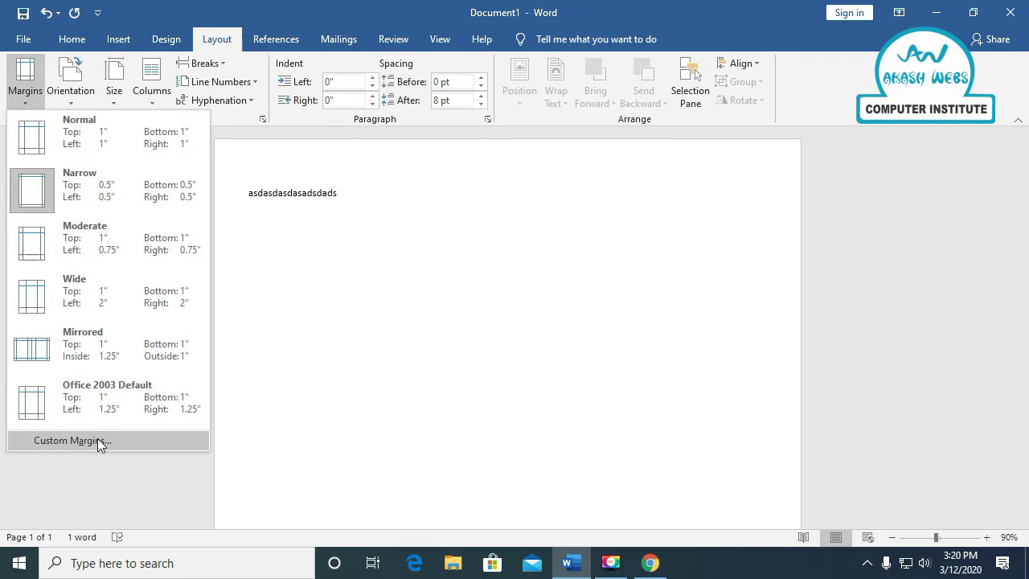
{"action": "left_click", "coordinate": [285, 251]}
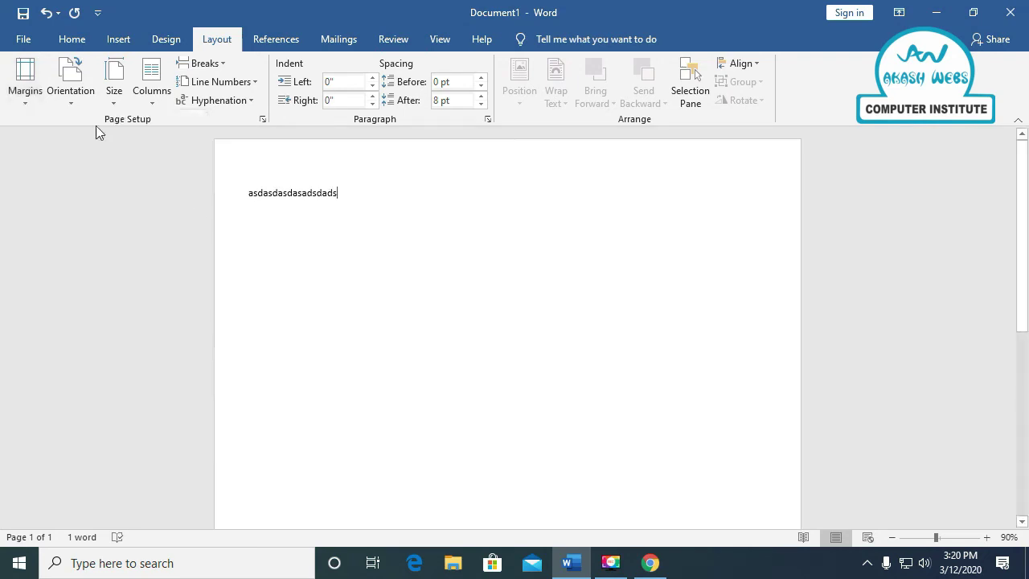
{"action": "left_click", "coordinate": [78, 93]}
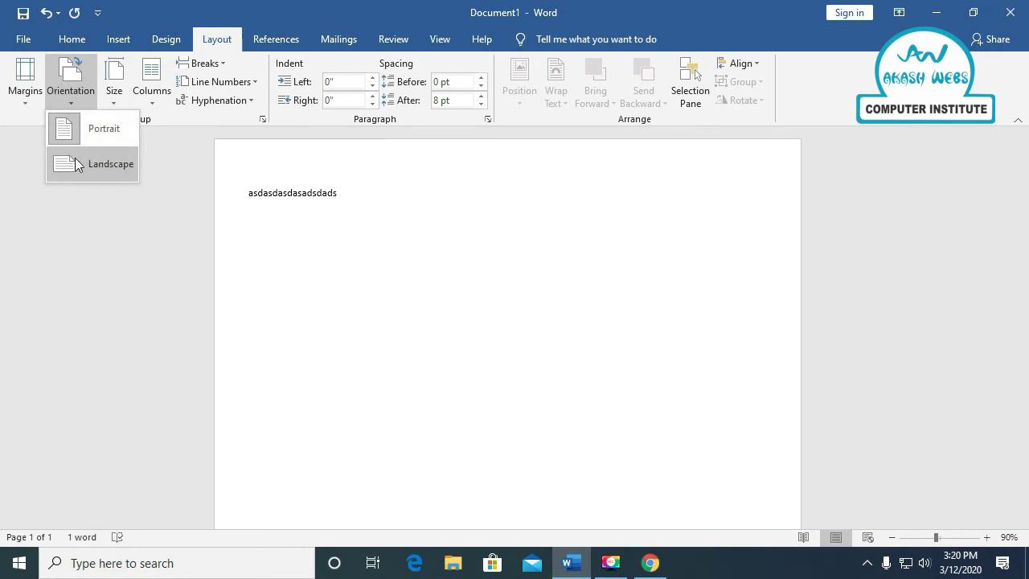
{"action": "left_click", "coordinate": [99, 164]}
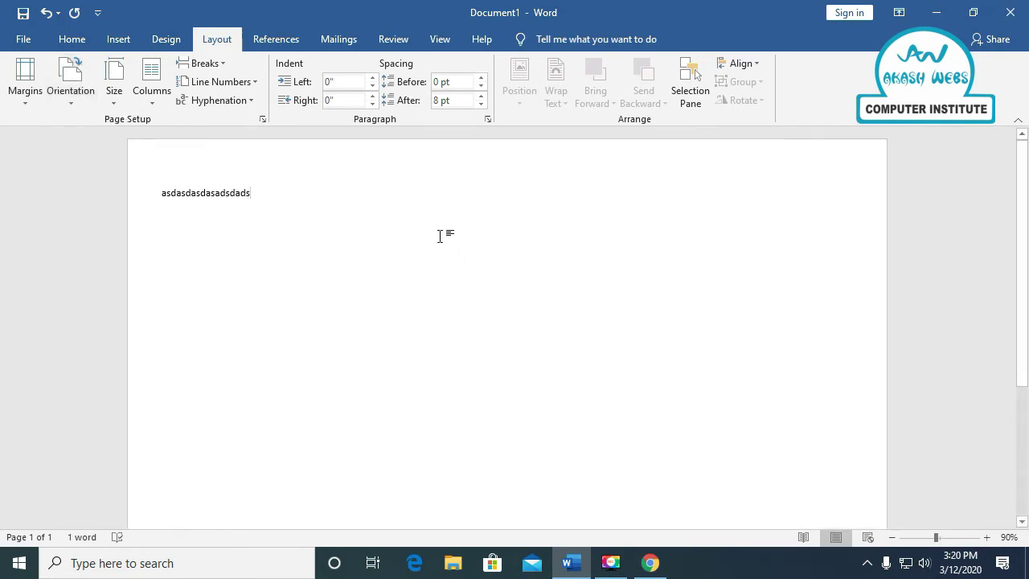
{"action": "scroll", "coordinate": [439, 236], "scroll_direction": "down", "scroll_amount": 5}
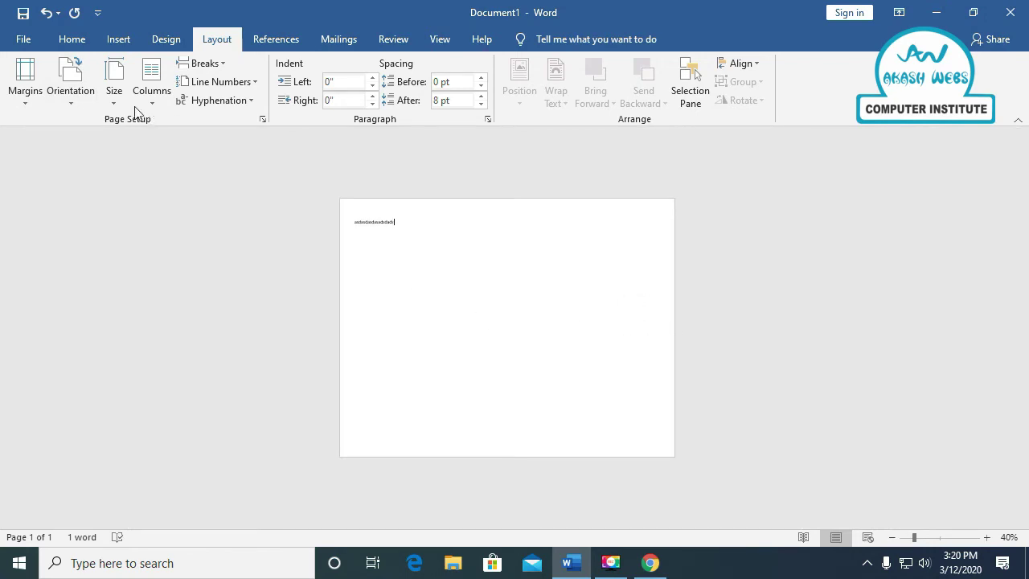
{"action": "left_click", "coordinate": [79, 95]}
{"action": "left_click", "coordinate": [84, 122]}
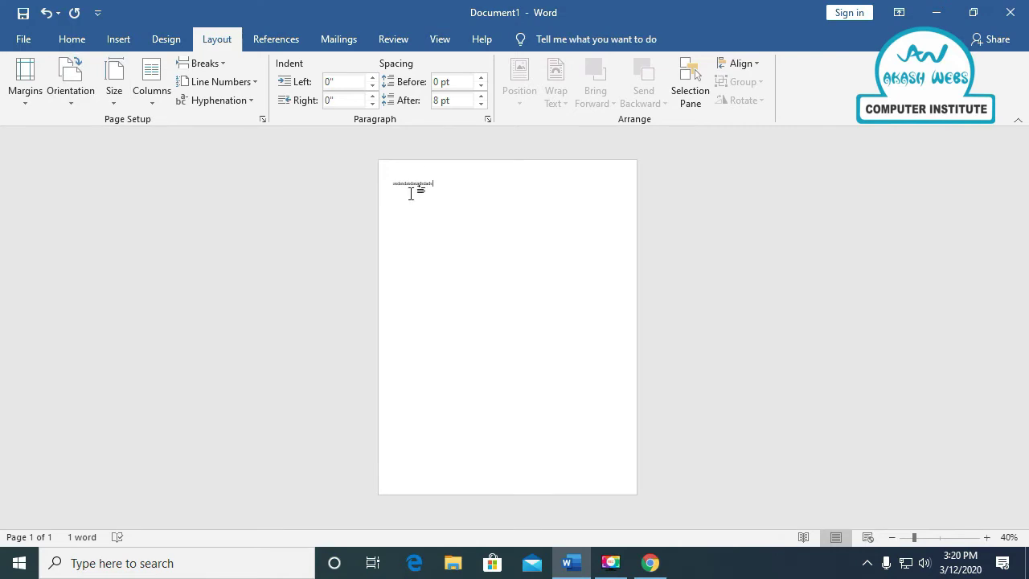
Replace the sample text with 'This is our home page.' and copy that sentence.
{"action": "key", "text": "ctrl+a"}
{"action": "left_click_drag", "start_coordinate": [392, 184], "coordinate": [441, 185]}
{"action": "key", "text": "ctrl+c"}
{"action": "key", "text": "ctrl+v"}
{"action": "key", "text": "ctrl+v"}
{"action": "key", "text": "ctrl+v"}
{"action": "key", "text": "ctrl+v"}
{"action": "key", "text": "ctrl+v"}
{"action": "key", "text": "ctrl+v"}
{"action": "key", "text": "ctrl+v"}
{"action": "key", "text": "ctrl+v"}
{"action": "key", "text": "ctrl+v"}
{"action": "key", "text": "ctrl+v"}
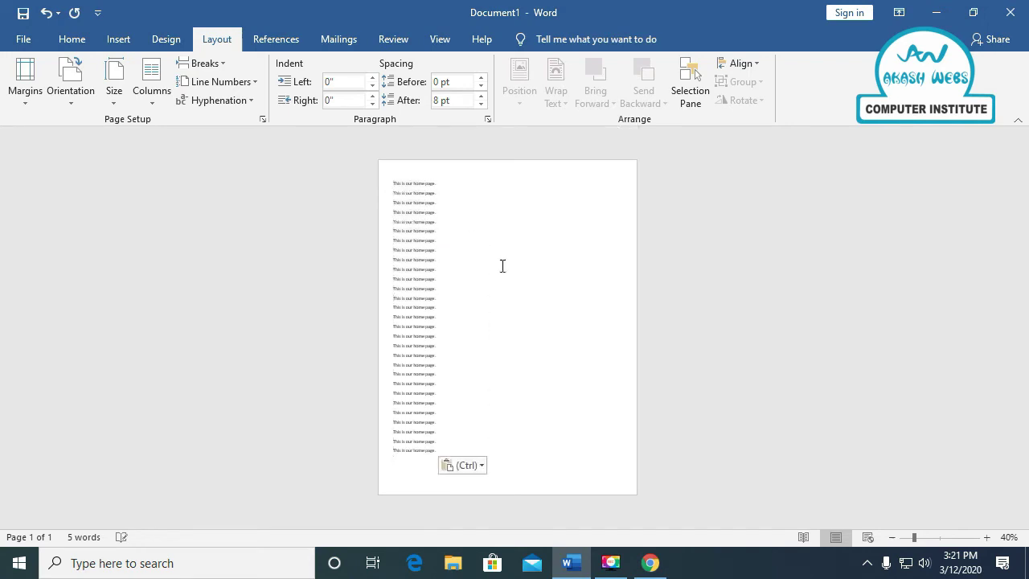
{"action": "key", "text": "ctrl+z"}
{"action": "key", "text": "ctrl+z"}
{"action": "key", "text": "ctrl+z"}
{"action": "key", "text": "ctrl+z"}
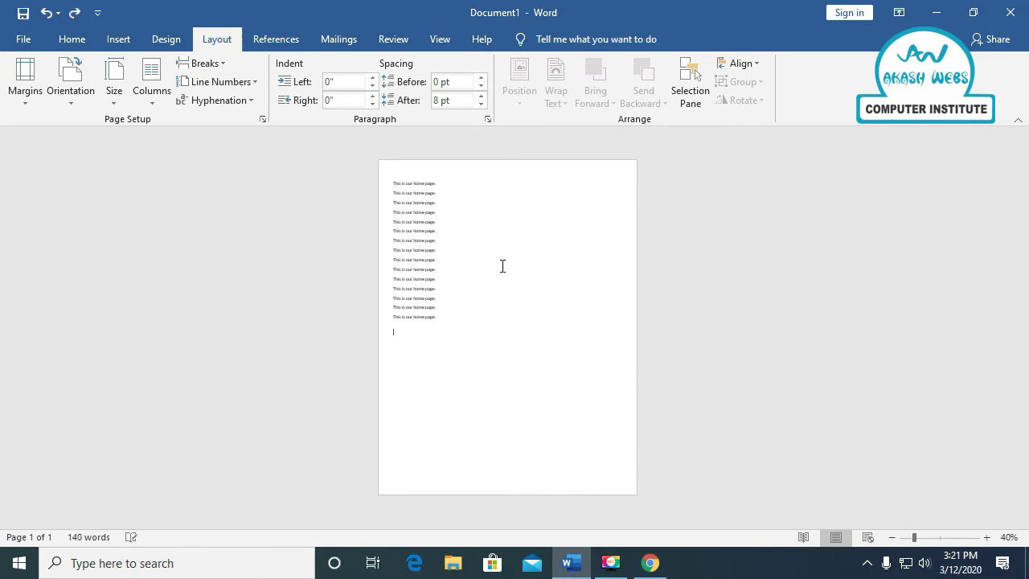
{"action": "key", "text": "ctrl+z"}
{"action": "key", "text": "ctrl+z"}
{"action": "key", "text": "ctrl+z"}
{"action": "key", "text": "ctrl+z"}
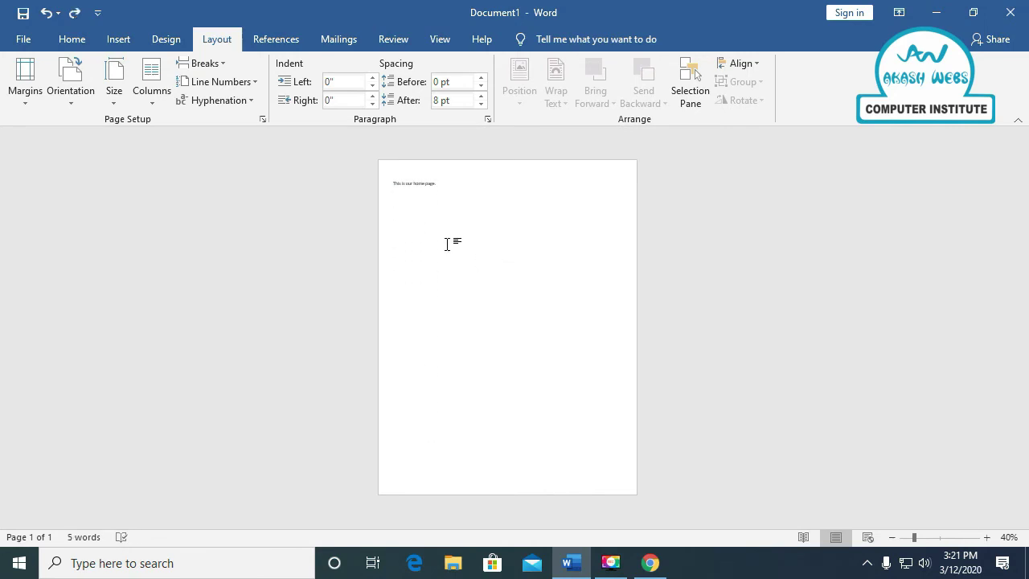
Paste 'This is our home page.' many times to build a long paragraph.
{"action": "key", "text": "ctrl+a"}
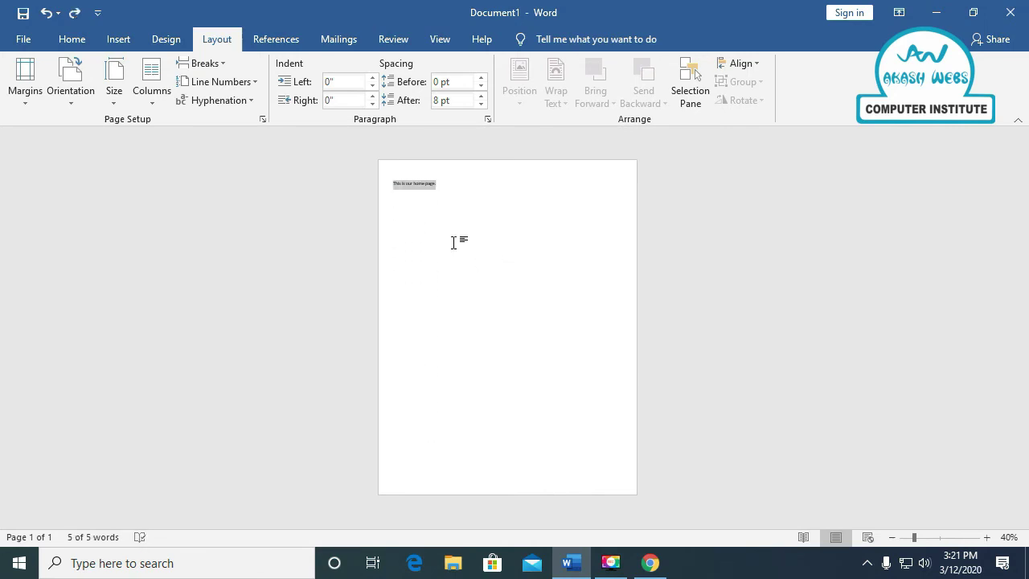
{"action": "key", "text": "ctrl+v"}
{"action": "key", "text": "ctrl+v"}
{"action": "key", "text": "ctrl+v"}
{"action": "key", "text": "ctrl+v"}
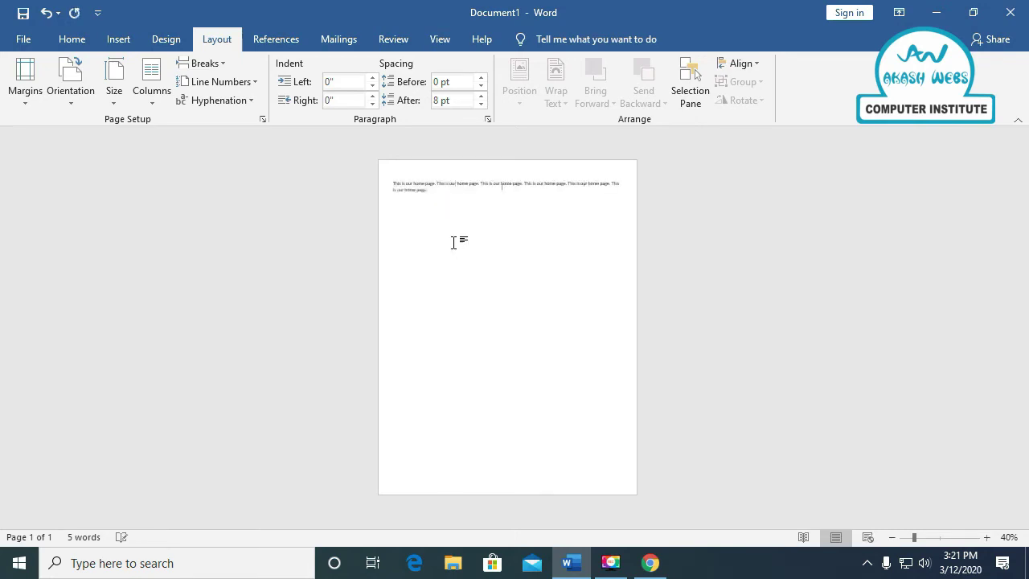
{"action": "key", "text": "ctrl+v"}
{"action": "key", "text": "ctrl+v"}
{"action": "key", "text": "ctrl+v"}
{"action": "key", "text": "ctrl+v"}
{"action": "key", "text": "ctrl+v"}
{"action": "key", "text": "ctrl+v"}
{"action": "key", "text": "ctrl+v"}
{"action": "key", "text": "ctrl+v"}
{"action": "key", "text": "ctrl+v"}
{"action": "key", "text": "ctrl+v"}
{"action": "key", "text": "ctrl+v"}
{"action": "key", "text": "ctrl+v"}
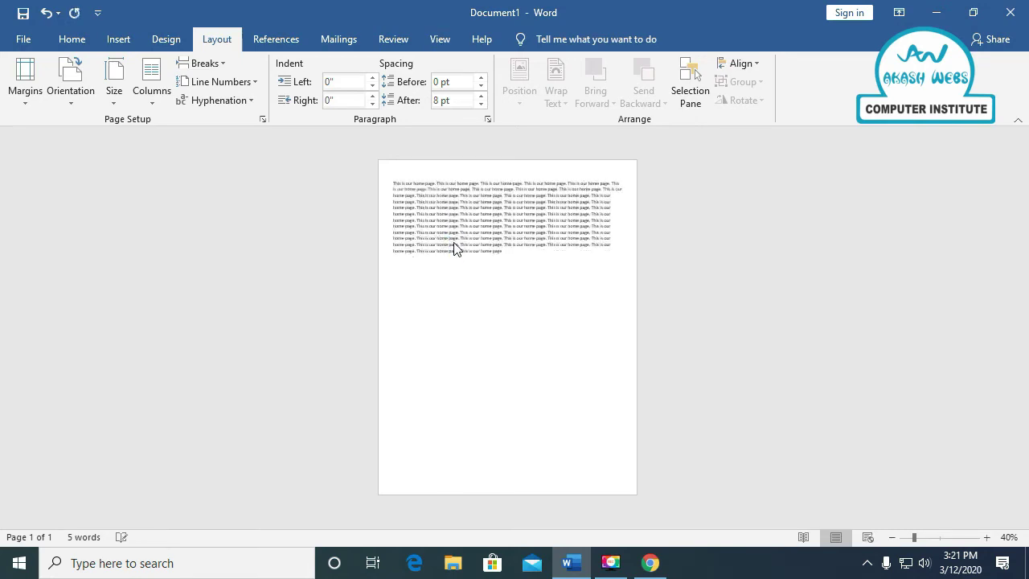
{"action": "key", "text": "ctrl+v"}
{"action": "key", "text": "ctrl+v"}
{"action": "key", "text": "ctrl+v"}
{"action": "key", "text": "ctrl+v"}
{"action": "key", "text": "ctrl+v"}
{"action": "key", "text": "ctrl+v"}
{"action": "key", "text": "ctrl+v"}
{"action": "key", "text": "ctrl+v"}
{"action": "key", "text": "ctrl+v"}
{"action": "key", "text": "ctrl+v"}
{"action": "key", "text": "ctrl+v"}
{"action": "key", "text": "ctrl+v"}
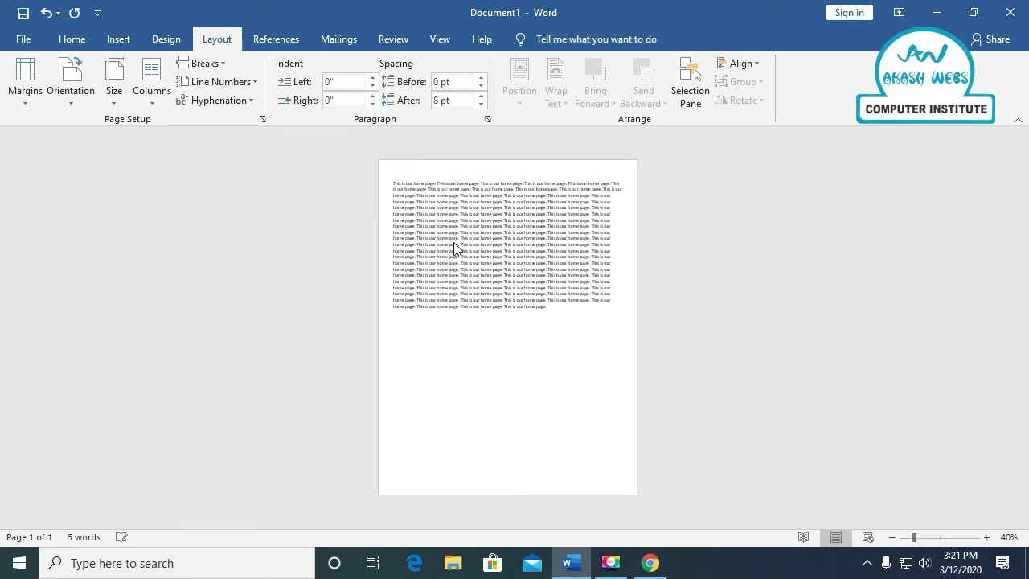
{"action": "key", "text": "ctrl+v"}
{"action": "key", "text": "ctrl+v"}
{"action": "key", "text": "ctrl+v"}
{"action": "key", "text": "ctrl"}
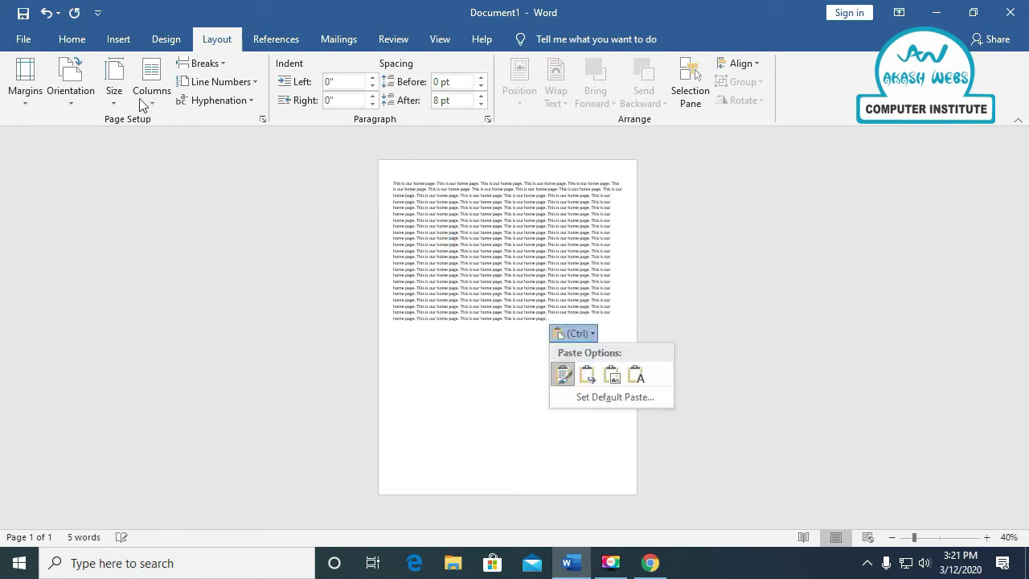
Flow the text into Two columns and paste more copies of the sentence.
{"action": "left_click", "coordinate": [141, 100]}
{"action": "left_click", "coordinate": [157, 166]}
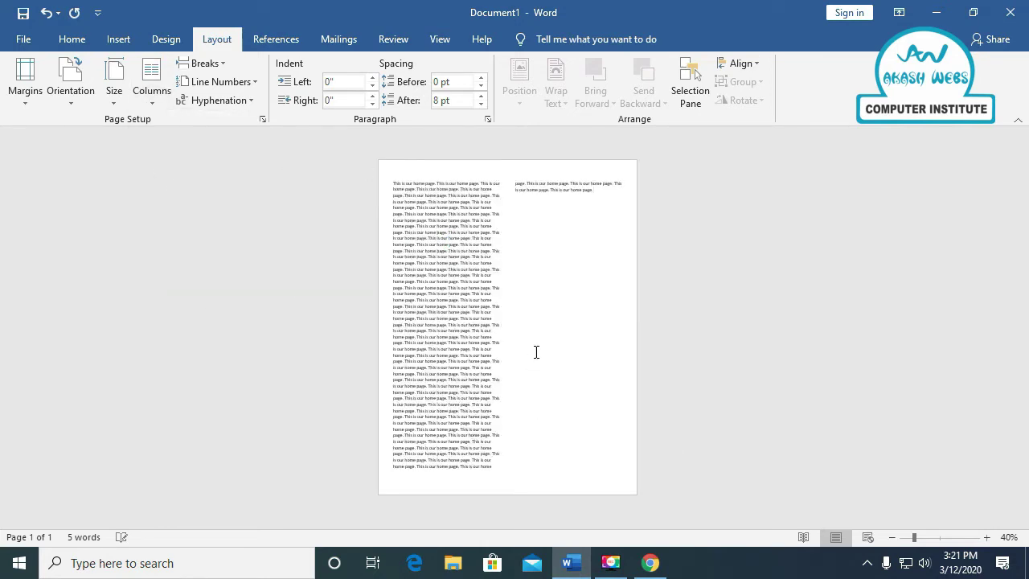
{"action": "key", "text": "ctrl+a"}
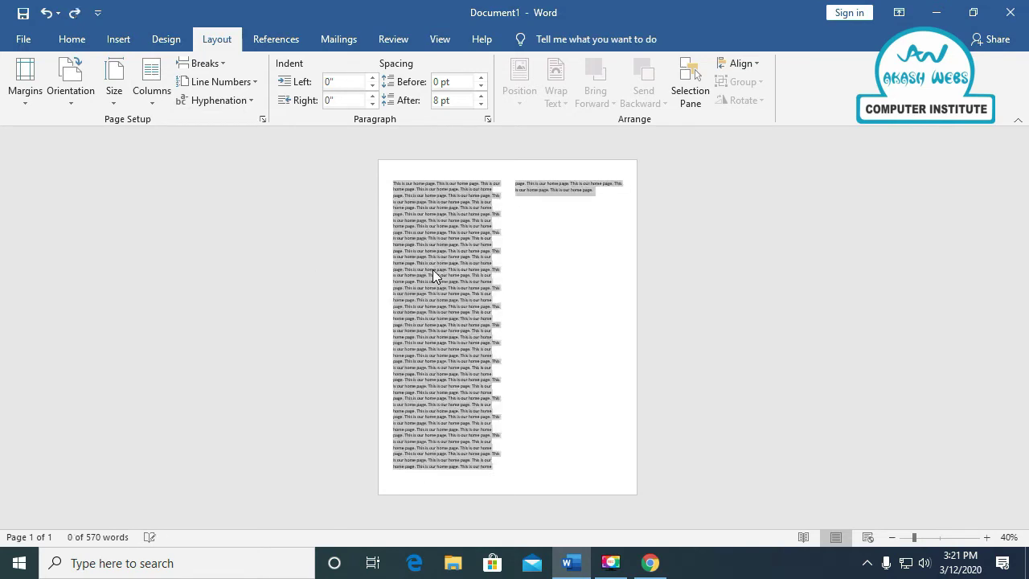
{"action": "left_click", "coordinate": [604, 195]}
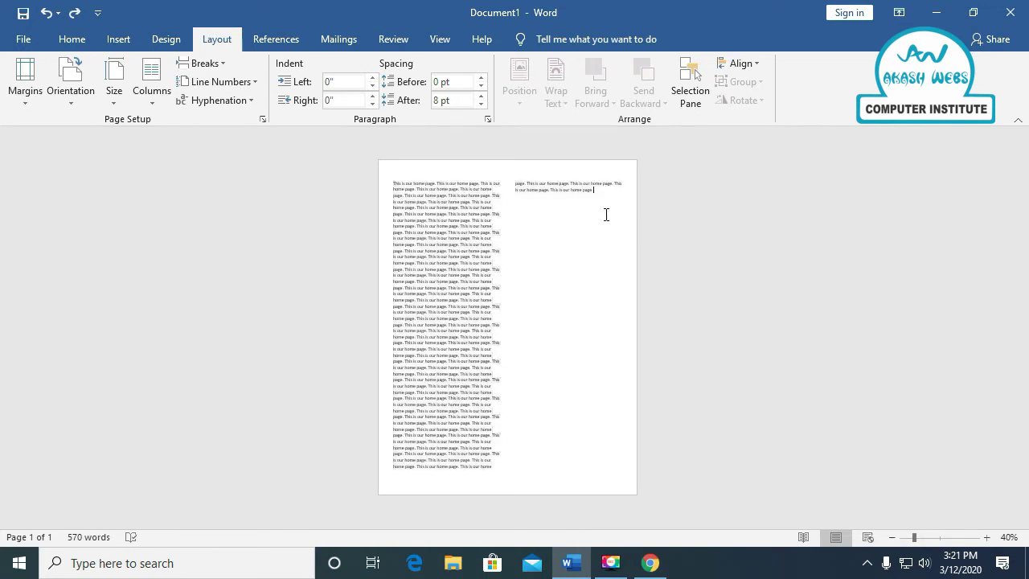
{"action": "key", "text": "ctrl+v"}
{"action": "key", "text": "ctrl+v"}
{"action": "key", "text": "ctrl+v"}
{"action": "key", "text": "ctrl+v"}
{"action": "key", "text": "ctrl+v"}
{"action": "key", "text": "ctrl+v"}
{"action": "key", "text": "ctrl+v"}
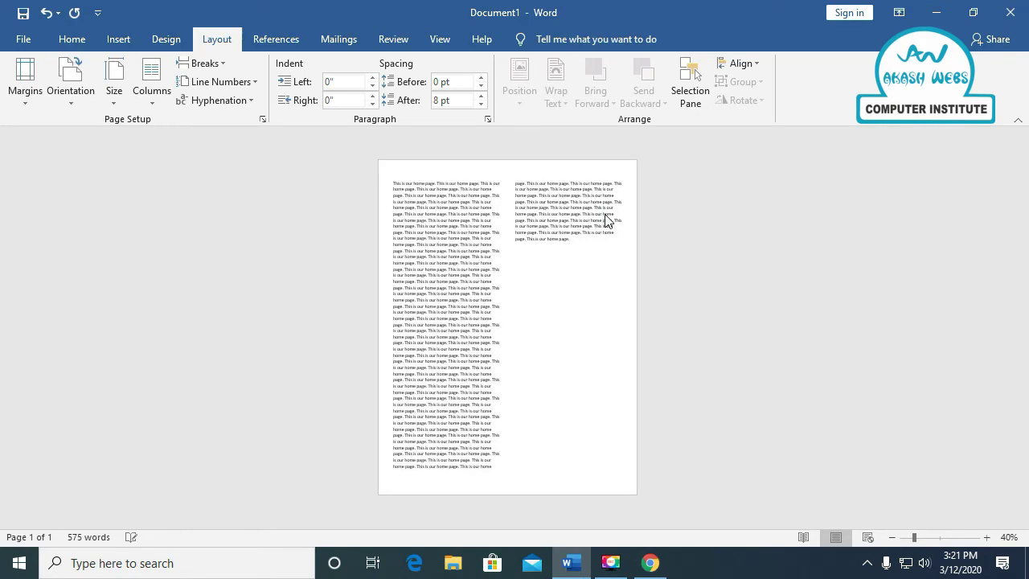
{"action": "key", "text": "ctrl+v"}
{"action": "key", "text": "ctrl+v"}
{"action": "key", "text": "ctrl+v"}
{"action": "key", "text": "ctrl+a"}
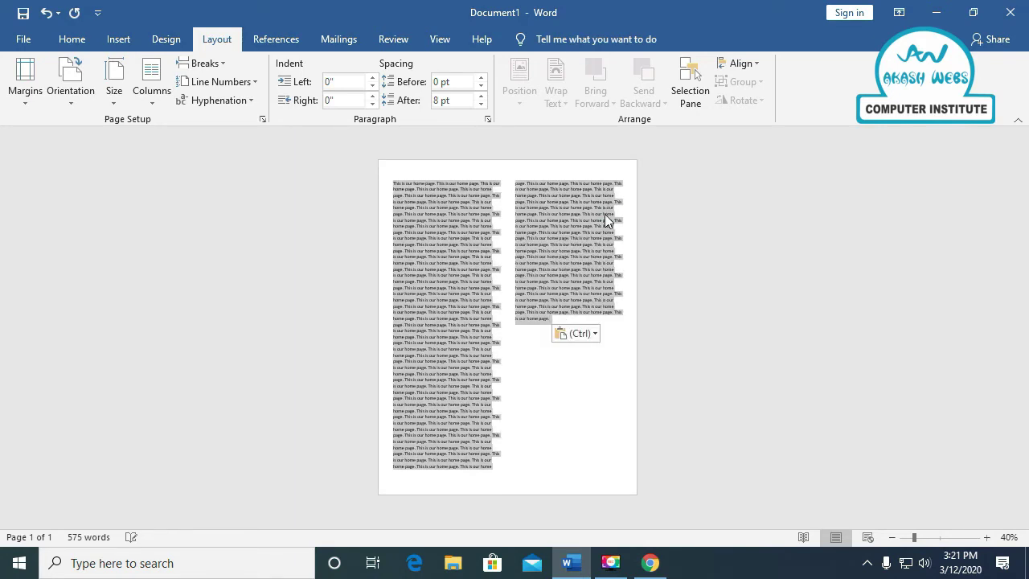
{"action": "key", "text": "ctrl+j"}
Try Three, Left and Right column layouts, then return to One column.
{"action": "left_click", "coordinate": [152, 101]}
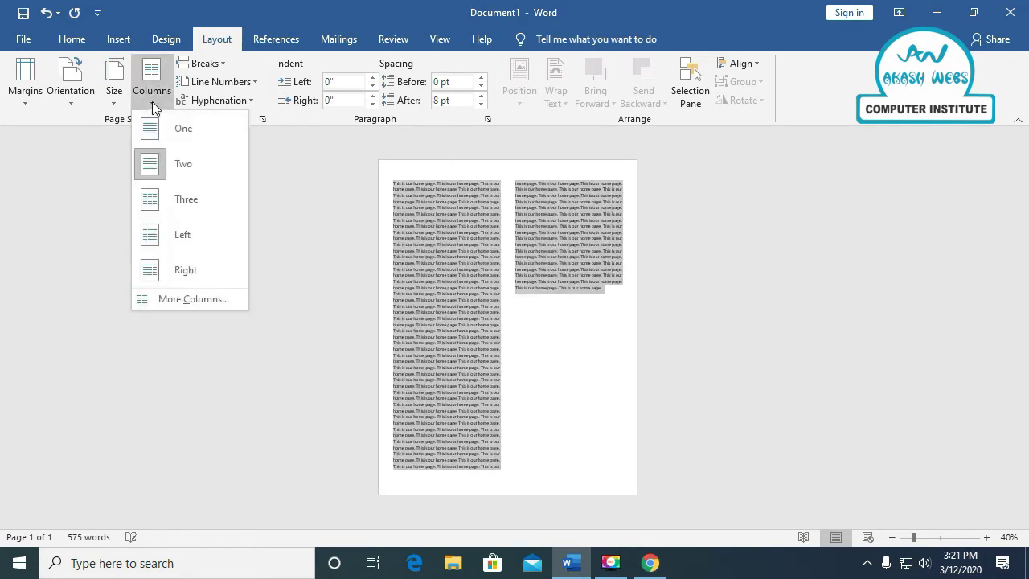
{"action": "left_click", "coordinate": [171, 196]}
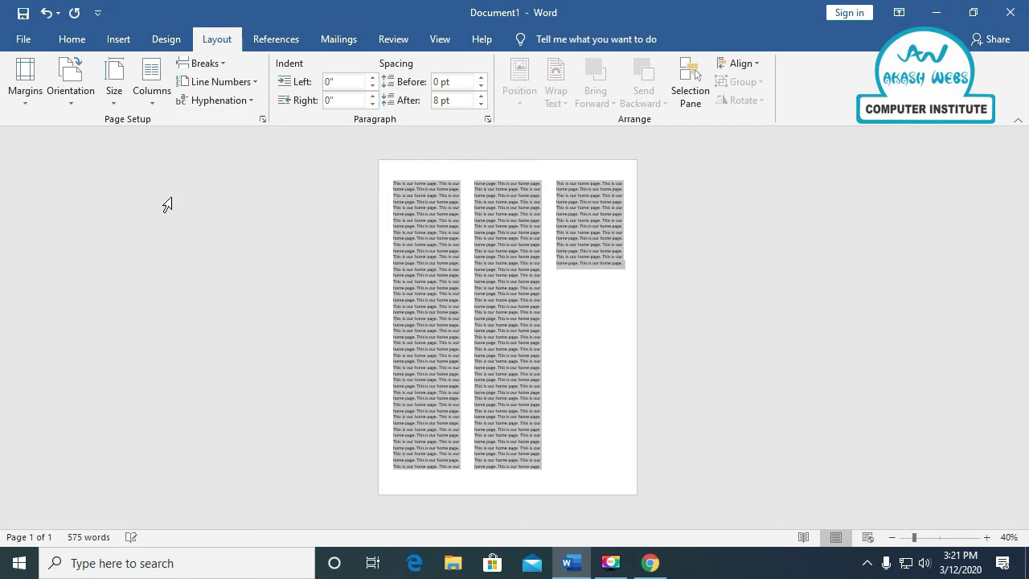
{"action": "left_click", "coordinate": [157, 106]}
{"action": "left_click", "coordinate": [163, 239]}
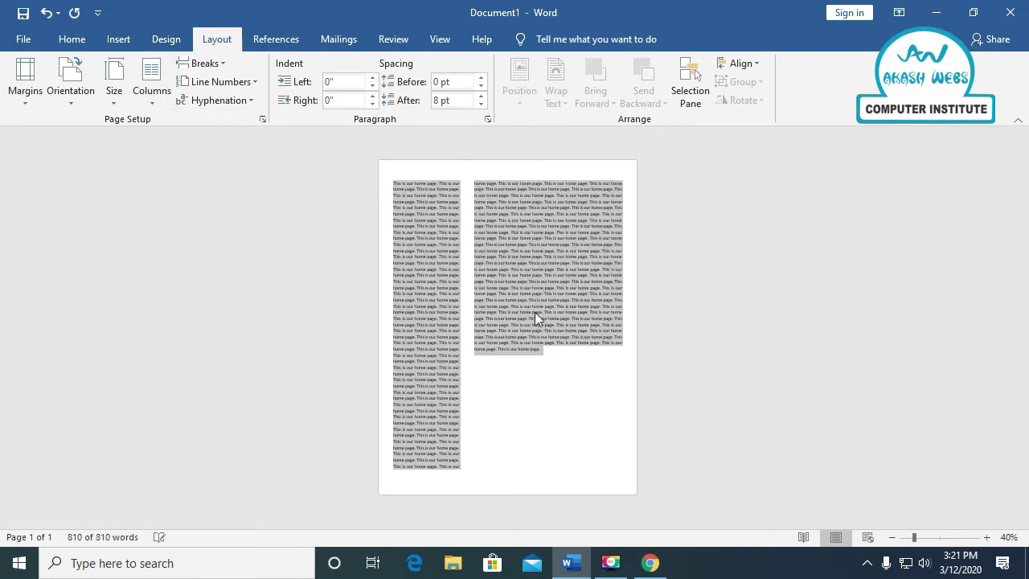
{"action": "left_click", "coordinate": [150, 103]}
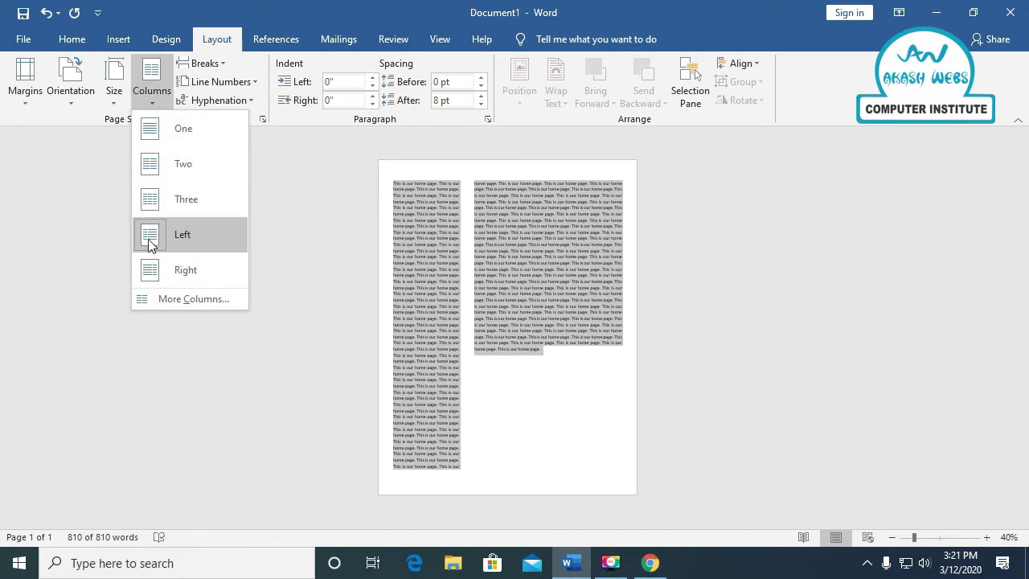
{"action": "left_click", "coordinate": [187, 265]}
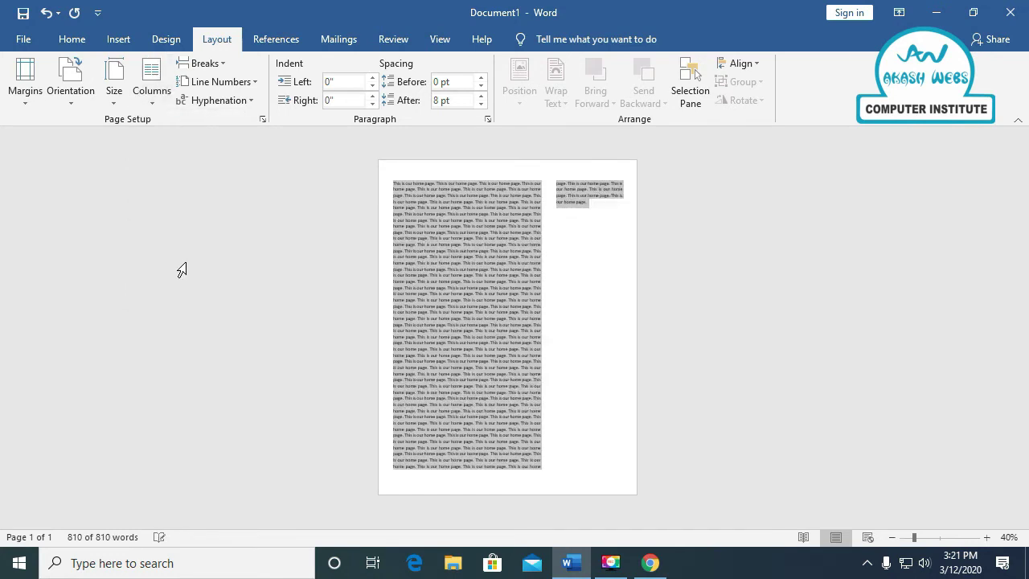
{"action": "left_click", "coordinate": [152, 90]}
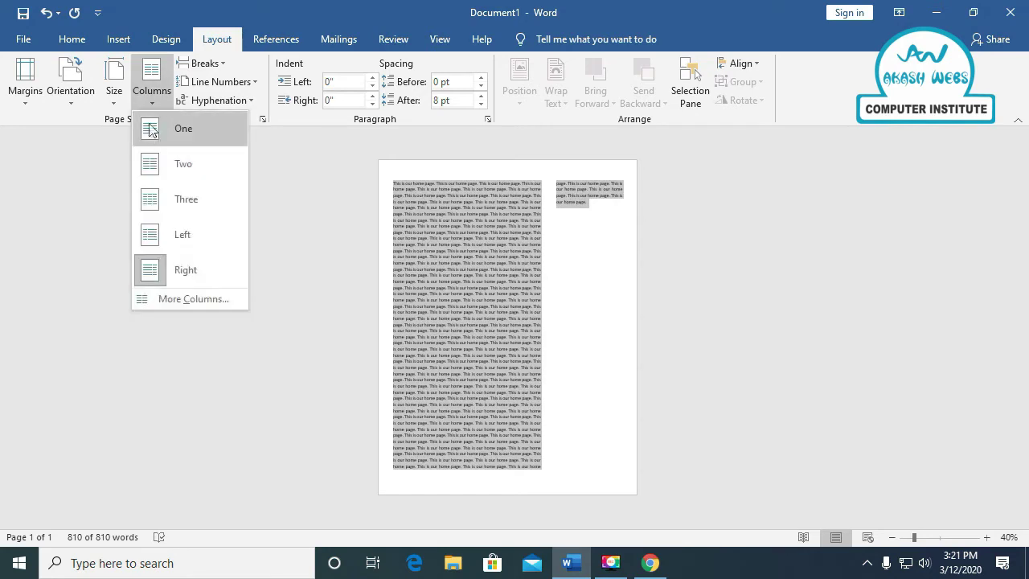
{"action": "left_click", "coordinate": [150, 127]}
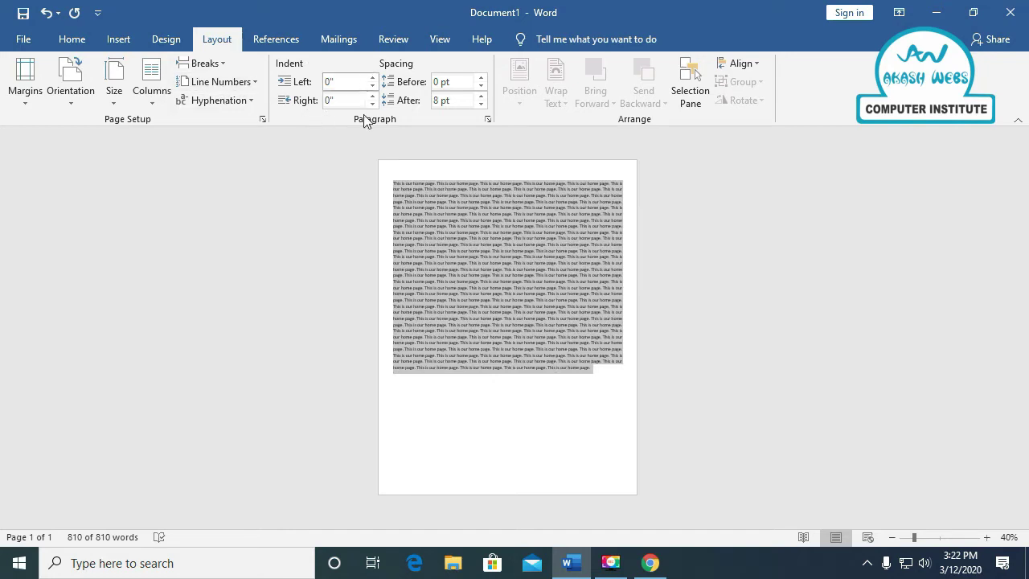
Test the left and right indent values, leaving both at 0.
{"action": "left_click", "coordinate": [372, 78]}
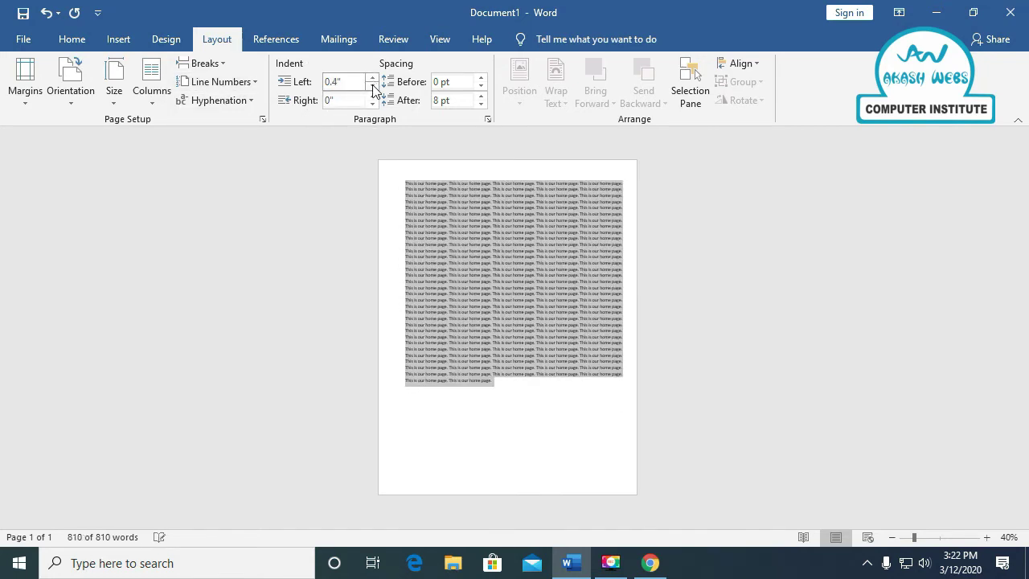
{"action": "left_click", "coordinate": [372, 86]}
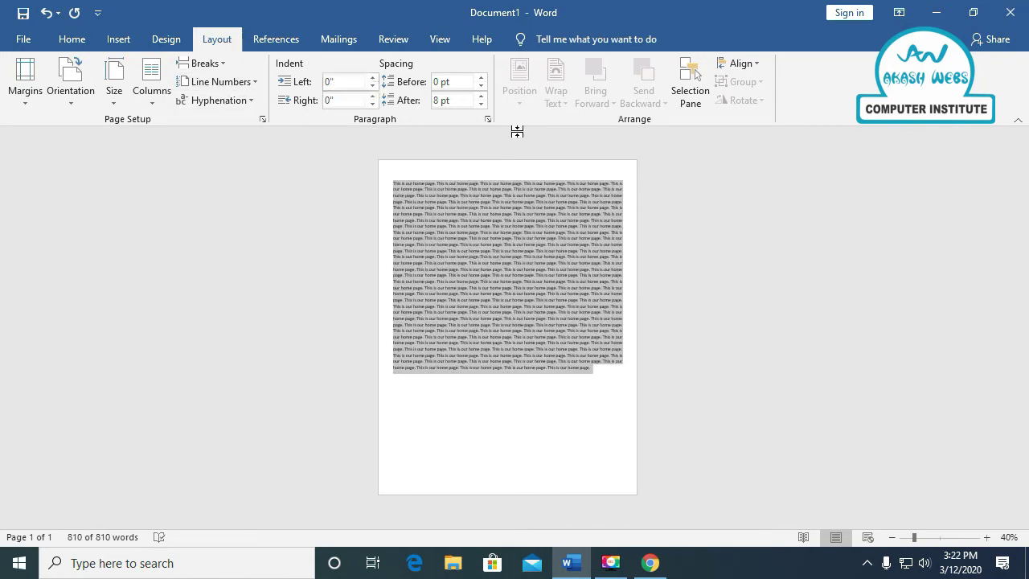
{"action": "left_click", "coordinate": [372, 96]}
{"action": "left_click", "coordinate": [372, 96]}
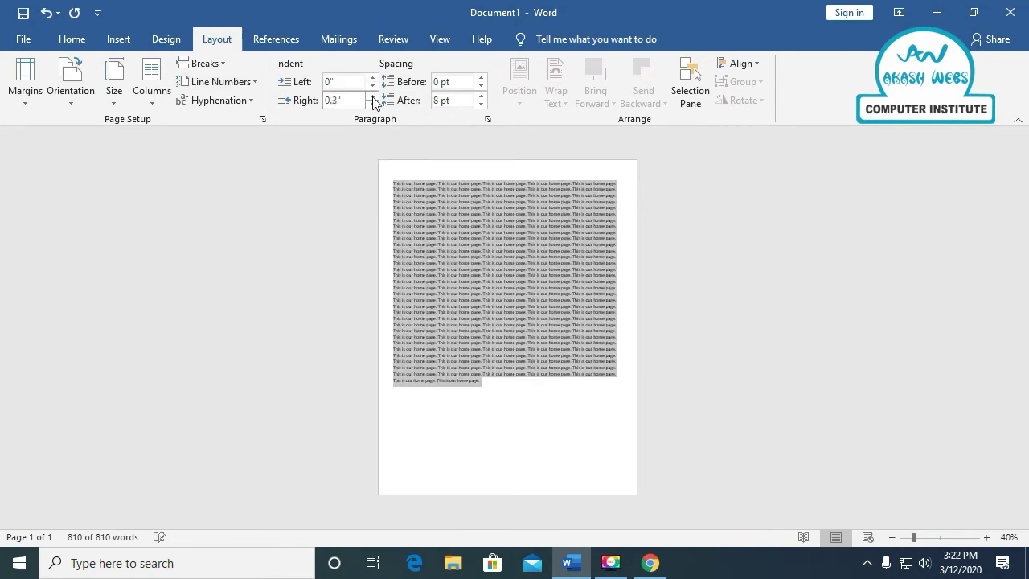
{"action": "left_click", "coordinate": [372, 97]}
{"action": "left_click", "coordinate": [372, 96]}
{"action": "left_click", "coordinate": [372, 97]}
{"action": "left_click", "coordinate": [372, 105]}
{"action": "left_click", "coordinate": [372, 104]}
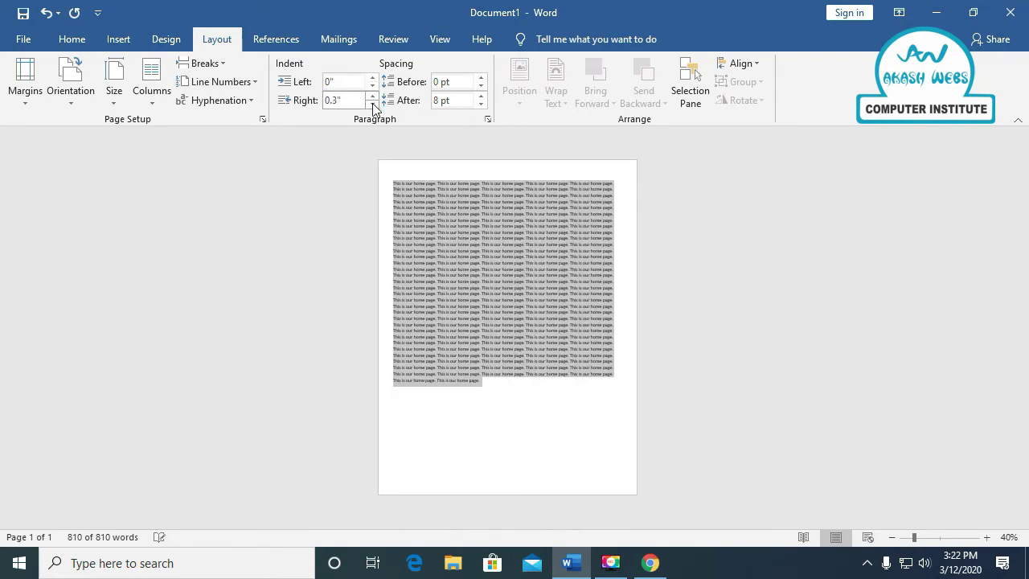
{"action": "left_click", "coordinate": [372, 104]}
{"action": "left_click", "coordinate": [373, 104]}
{"action": "left_click", "coordinate": [372, 105]}
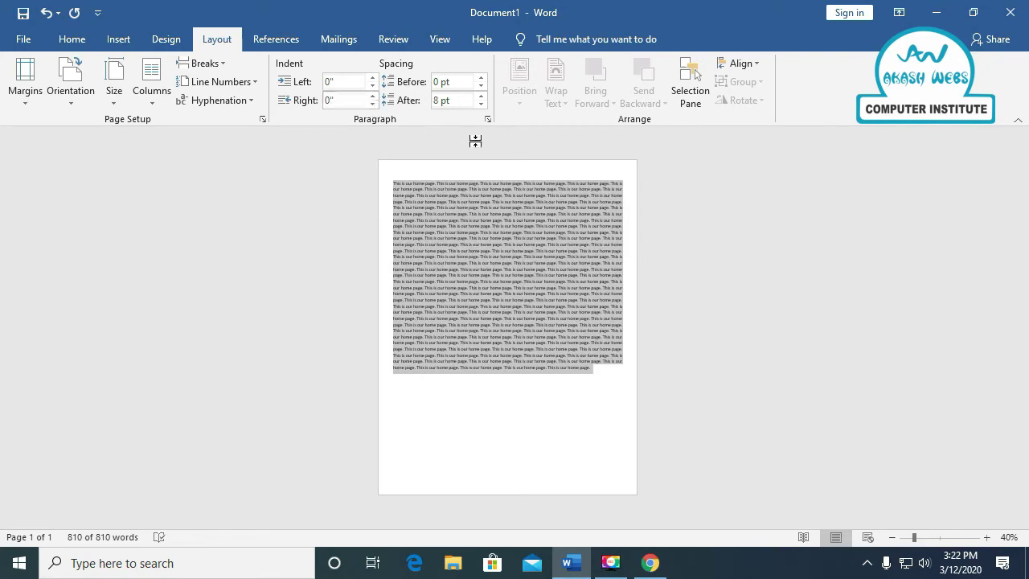
Keep spacing before at 0 pt and set spacing after to 6 pt.
{"action": "left_click", "coordinate": [480, 78]}
{"action": "left_click", "coordinate": [480, 86]}
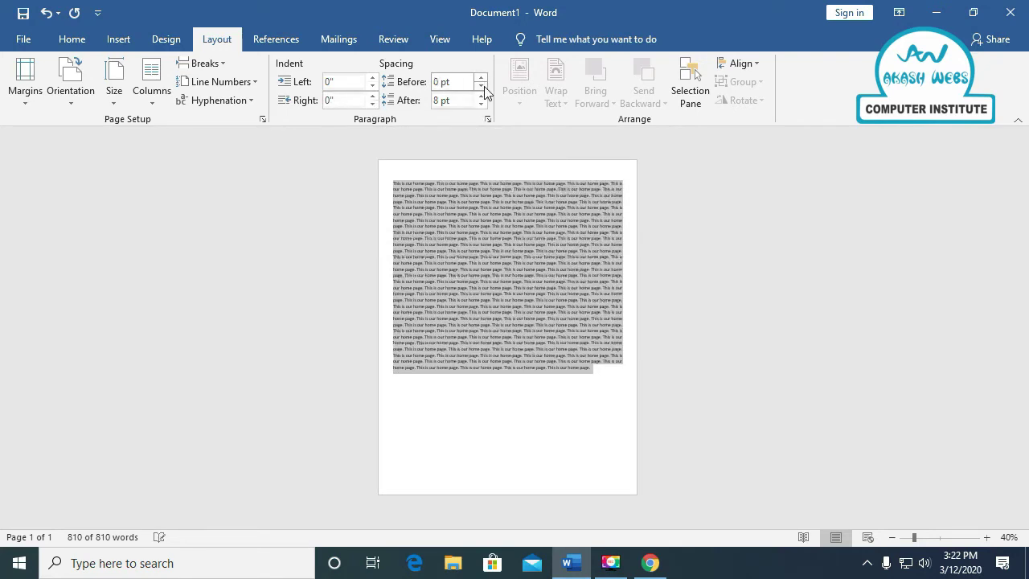
{"action": "left_click", "coordinate": [481, 86]}
{"action": "left_click", "coordinate": [480, 85]}
{"action": "left_click", "coordinate": [481, 96]}
{"action": "left_click", "coordinate": [480, 105]}
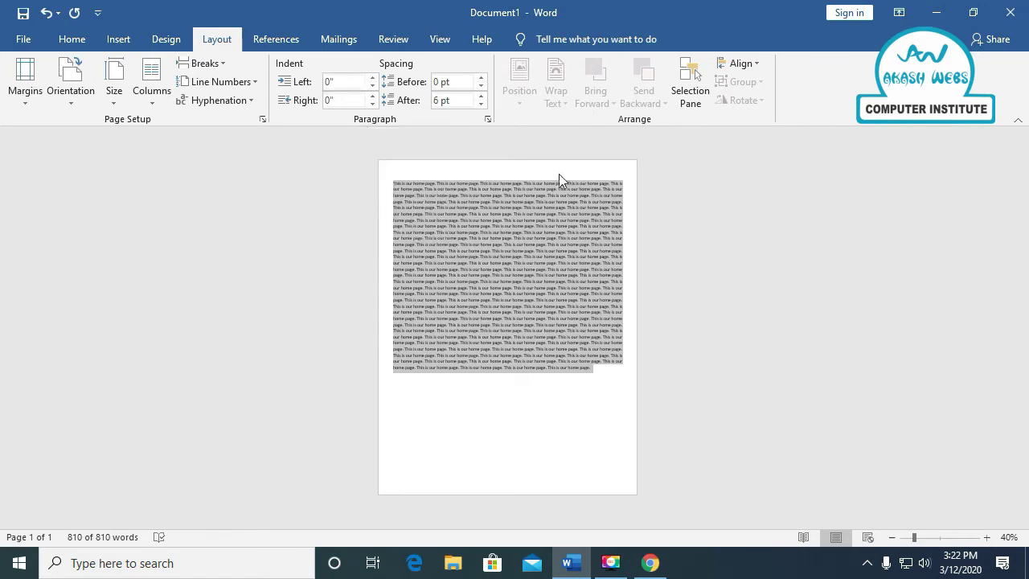
{"action": "left_click", "coordinate": [501, 237]}
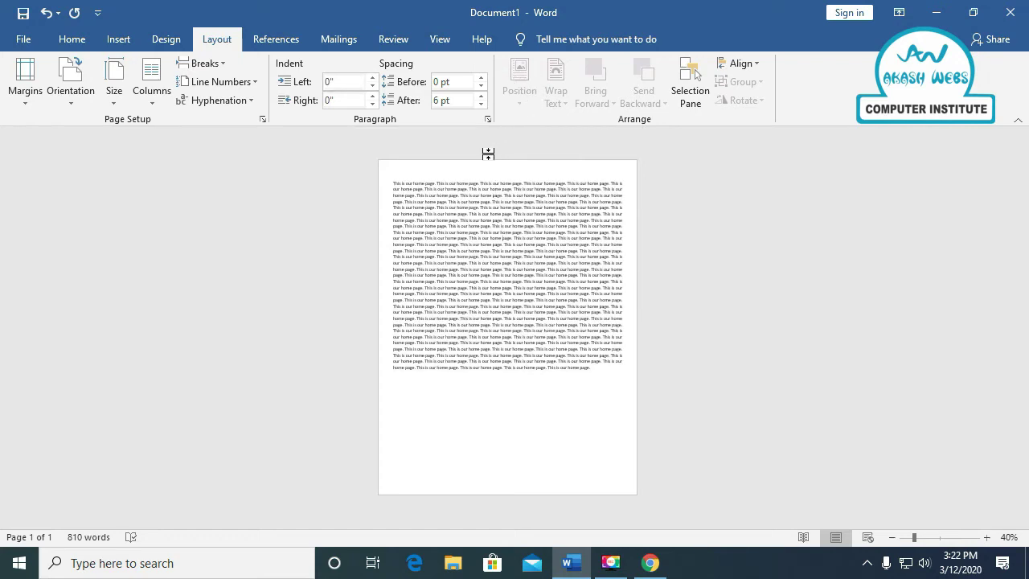
Insert the stacked-bar-example-1 picture from the Desktop into the paragraph.
{"action": "left_click", "coordinate": [72, 38]}
{"action": "left_click", "coordinate": [103, 40]}
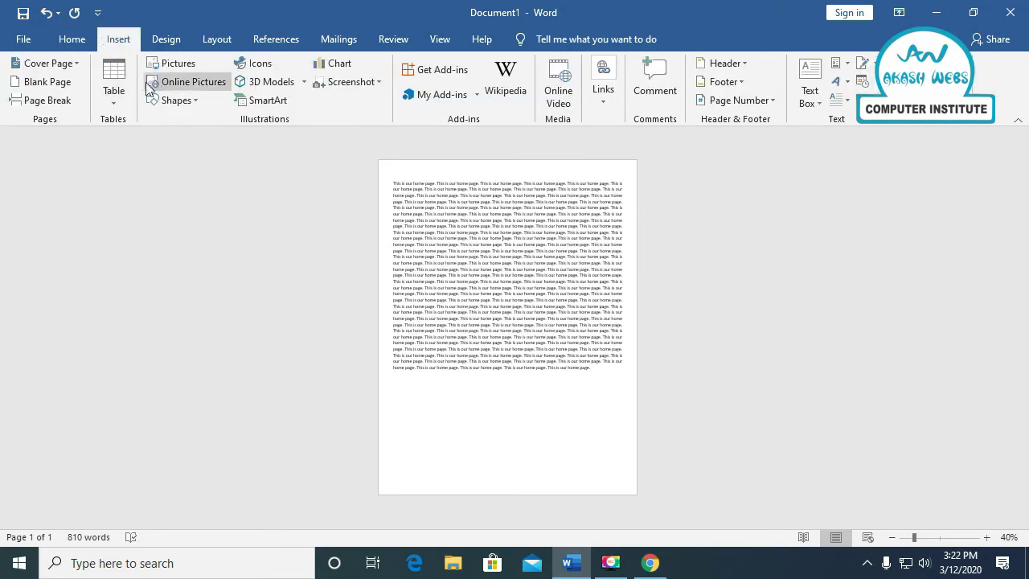
{"action": "left_click", "coordinate": [185, 67]}
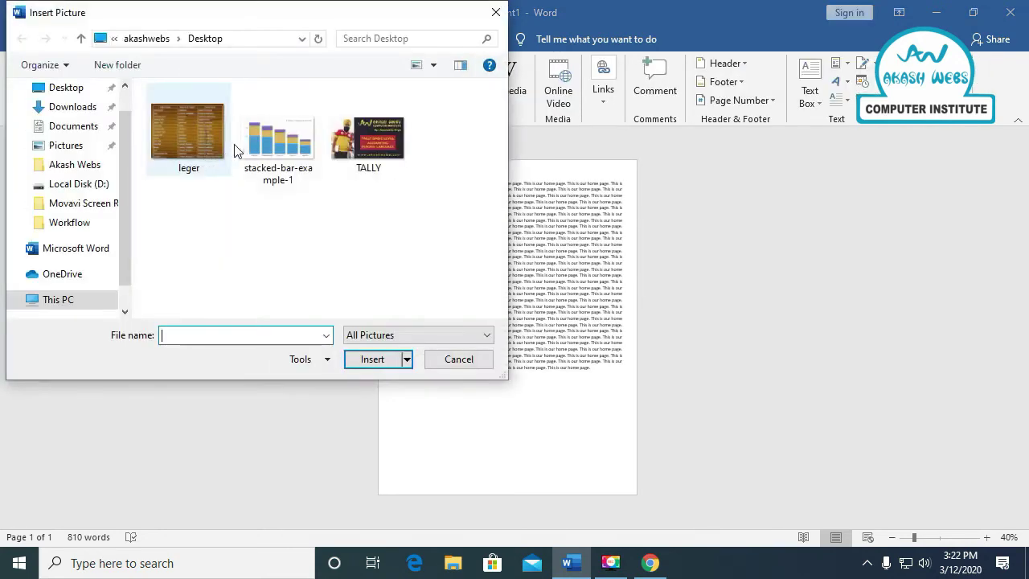
{"action": "left_click", "coordinate": [185, 133]}
{"action": "left_click", "coordinate": [279, 139]}
{"action": "left_click", "coordinate": [373, 359]}
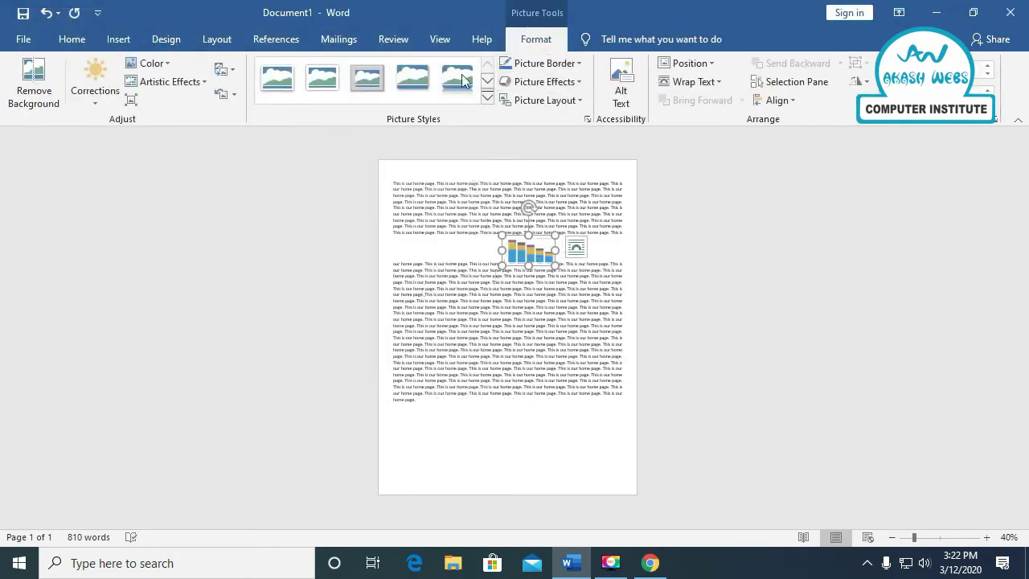
Position the chart at top centre and drag it down into the text.
{"action": "left_click", "coordinate": [691, 63]}
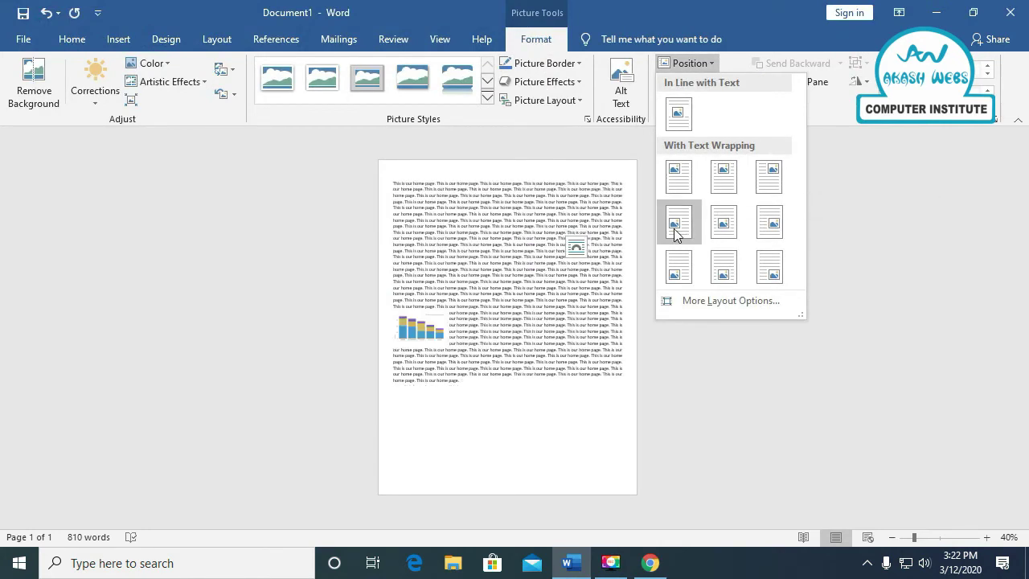
{"action": "left_click", "coordinate": [710, 183]}
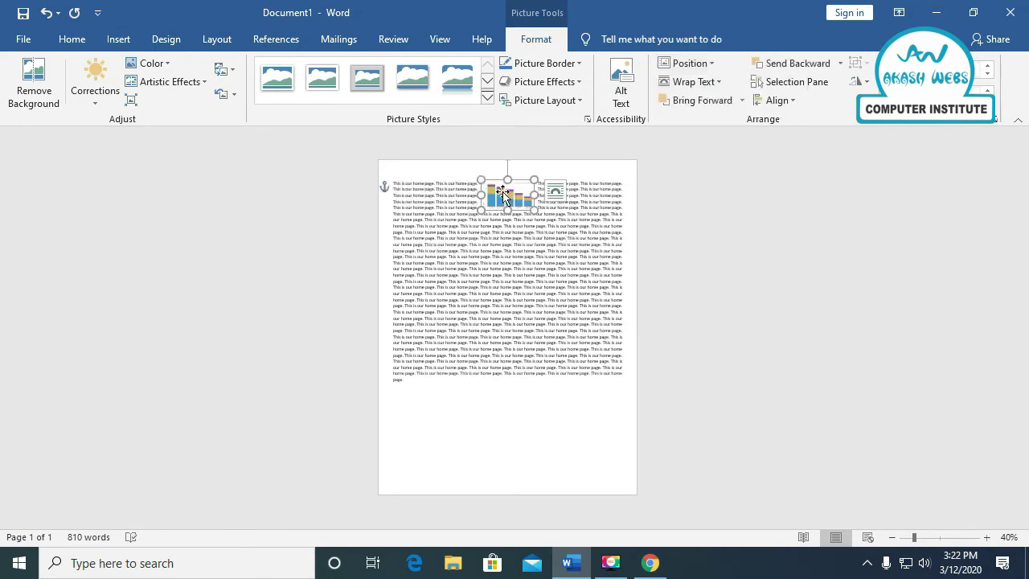
{"action": "left_click_drag", "start_coordinate": [505, 196], "coordinate": [501, 252]}
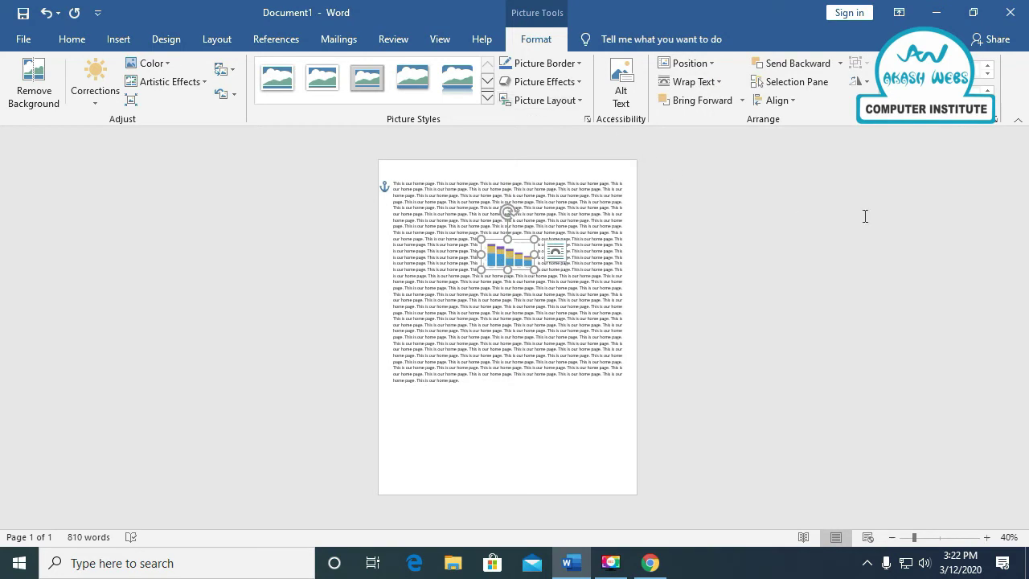
Center the chart in the middle of the page with Square text wrapping.
{"action": "left_click", "coordinate": [214, 41]}
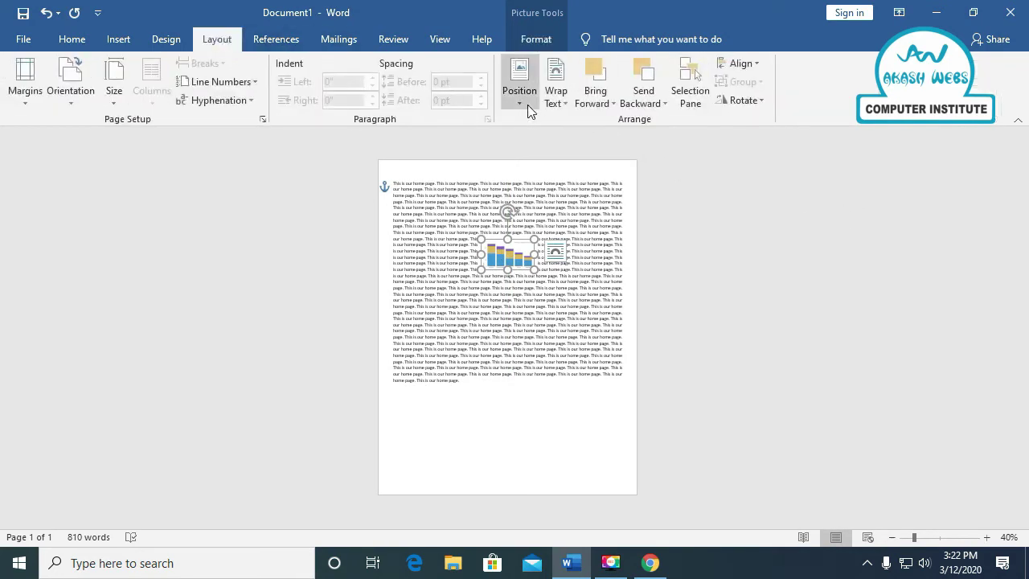
{"action": "left_click", "coordinate": [527, 105]}
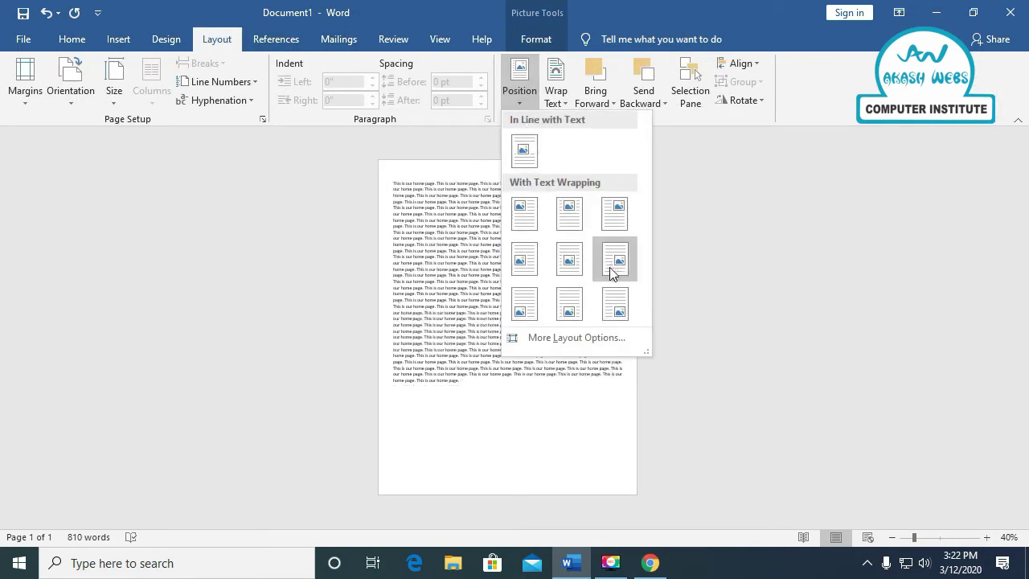
{"action": "left_click", "coordinate": [574, 260]}
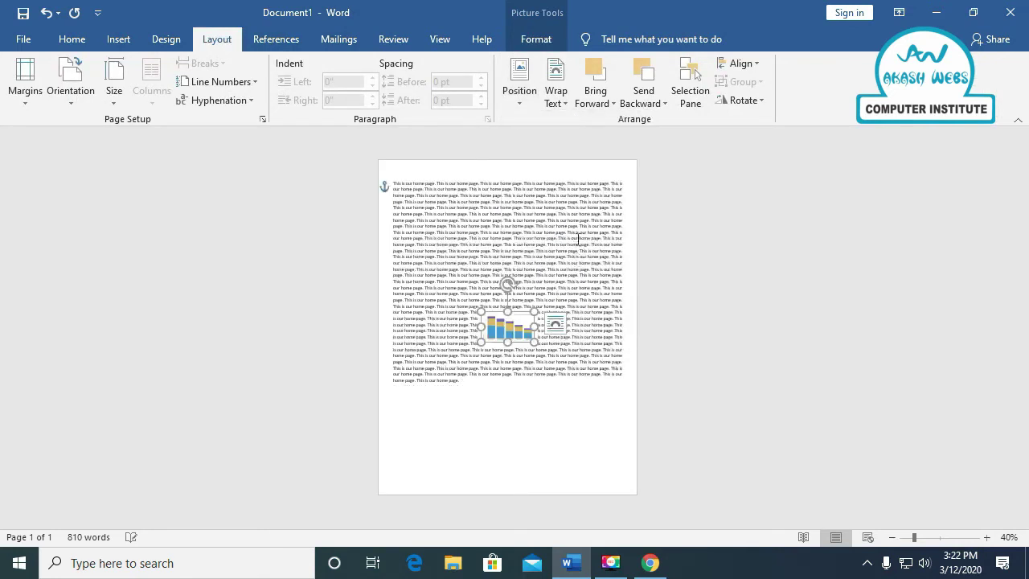
{"action": "left_click", "coordinate": [564, 102]}
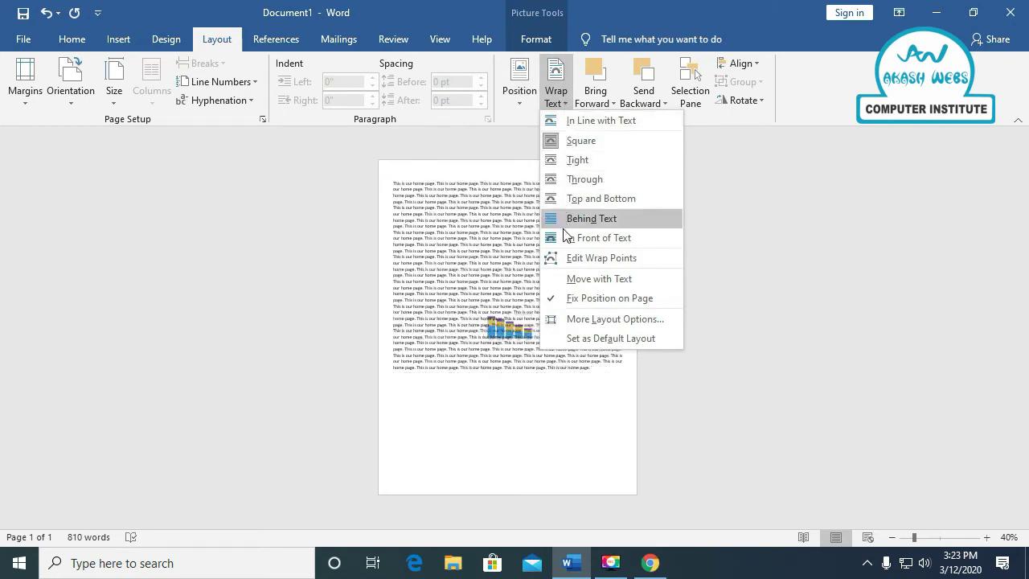
{"action": "left_click", "coordinate": [581, 145]}
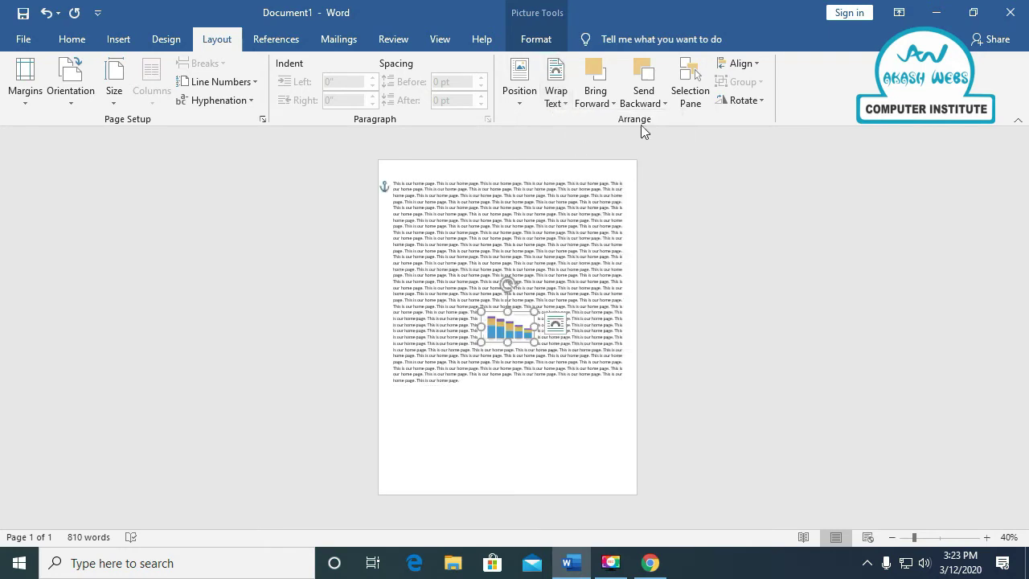
Move the chart below the paragraph, enlarge it slightly, then delete it.
{"action": "left_click", "coordinate": [608, 105]}
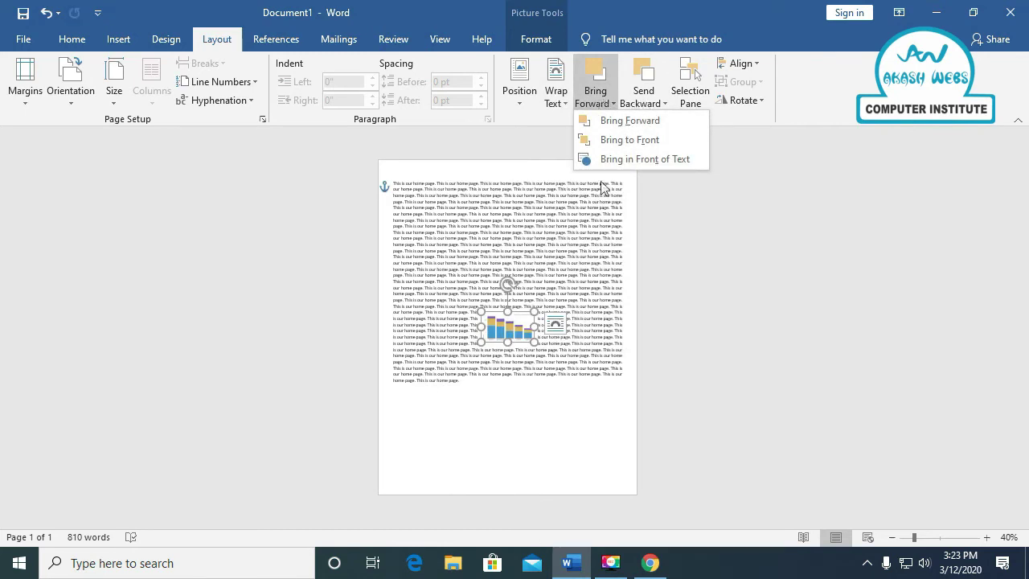
{"action": "left_click", "coordinate": [515, 436]}
{"action": "left_click_drag", "start_coordinate": [513, 332], "coordinate": [491, 419]}
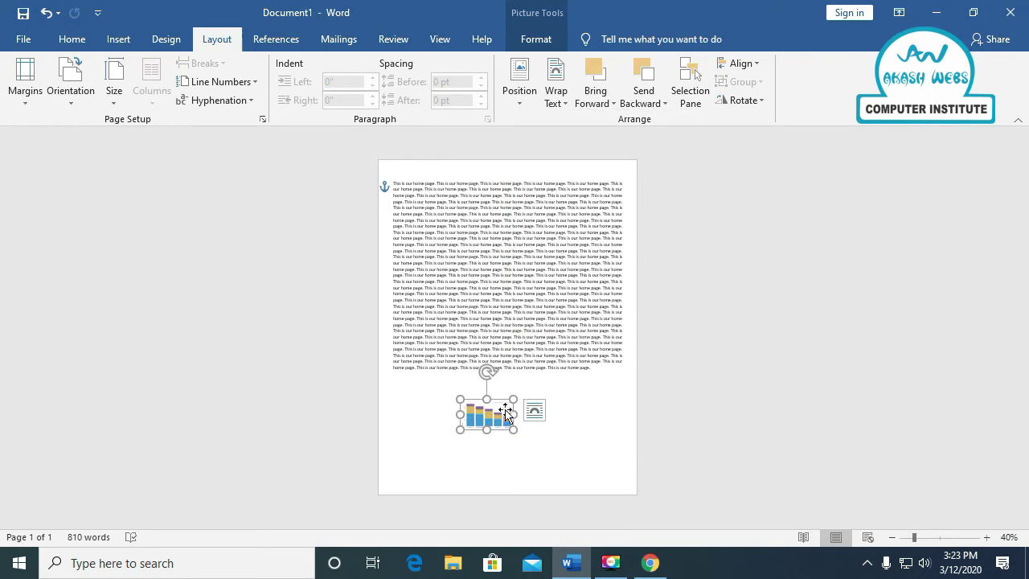
{"action": "left_click_drag", "start_coordinate": [533, 439], "coordinate": [543, 446]}
{"action": "left_click", "coordinate": [581, 393]}
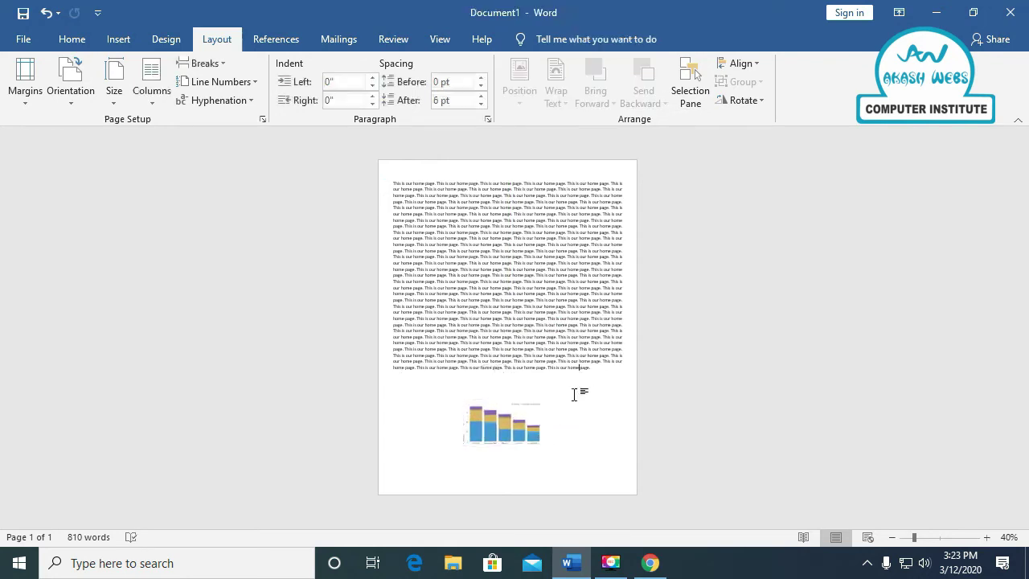
{"action": "left_click", "coordinate": [512, 429]}
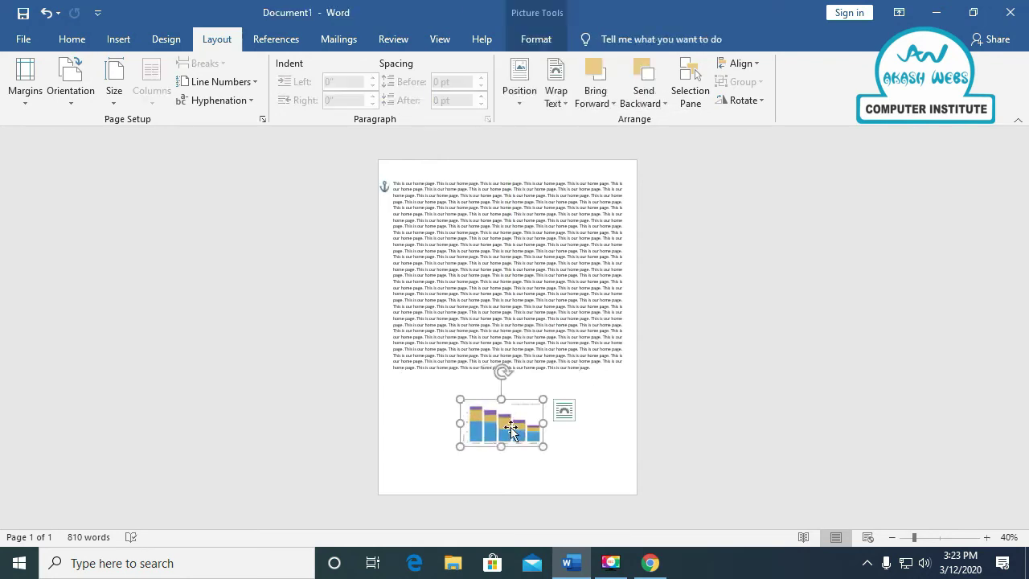
{"action": "left_click", "coordinate": [118, 40]}
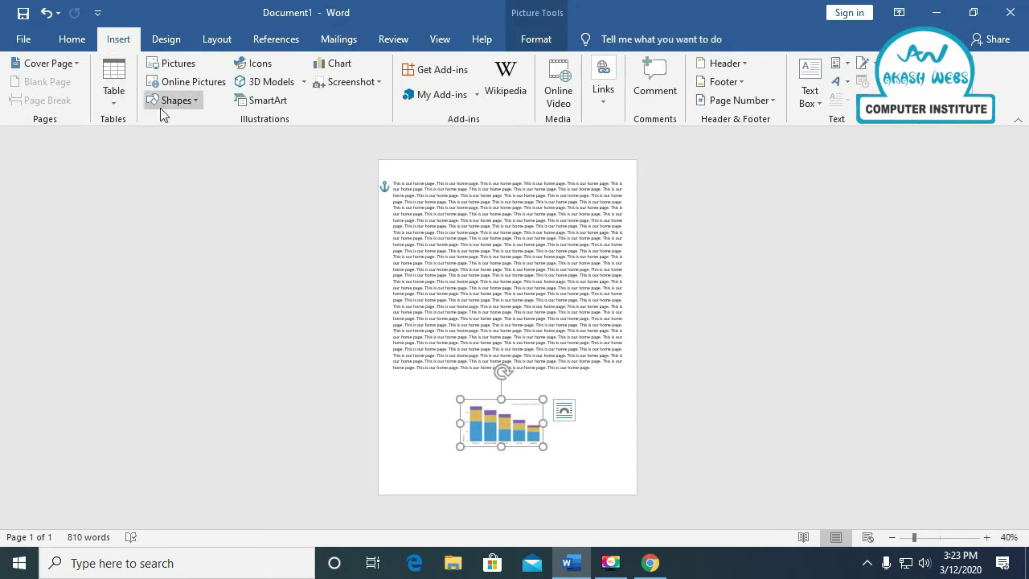
{"action": "key", "text": "Delete"}
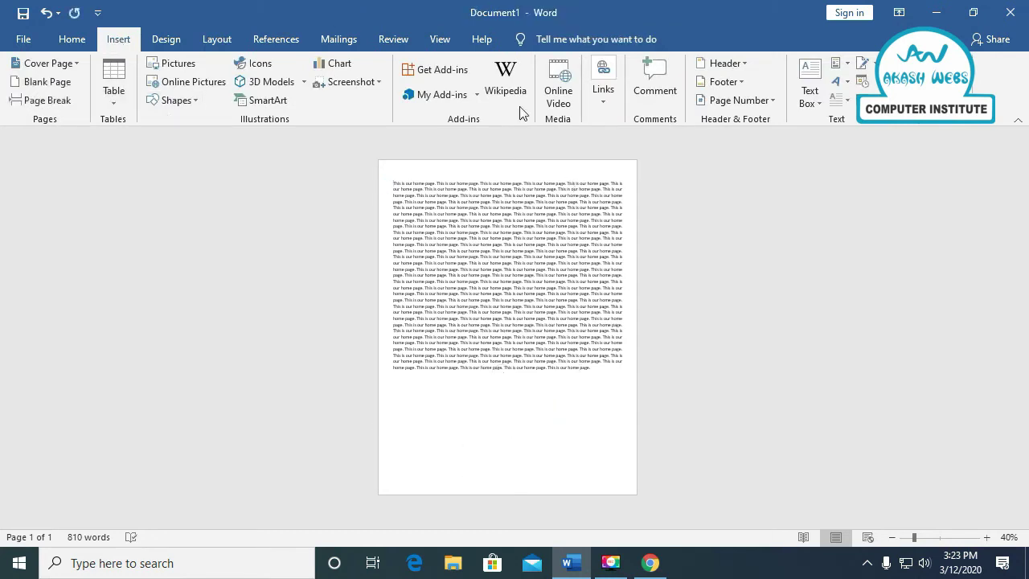
Draw a rectangle below the paragraph.
{"action": "left_click", "coordinate": [191, 101]}
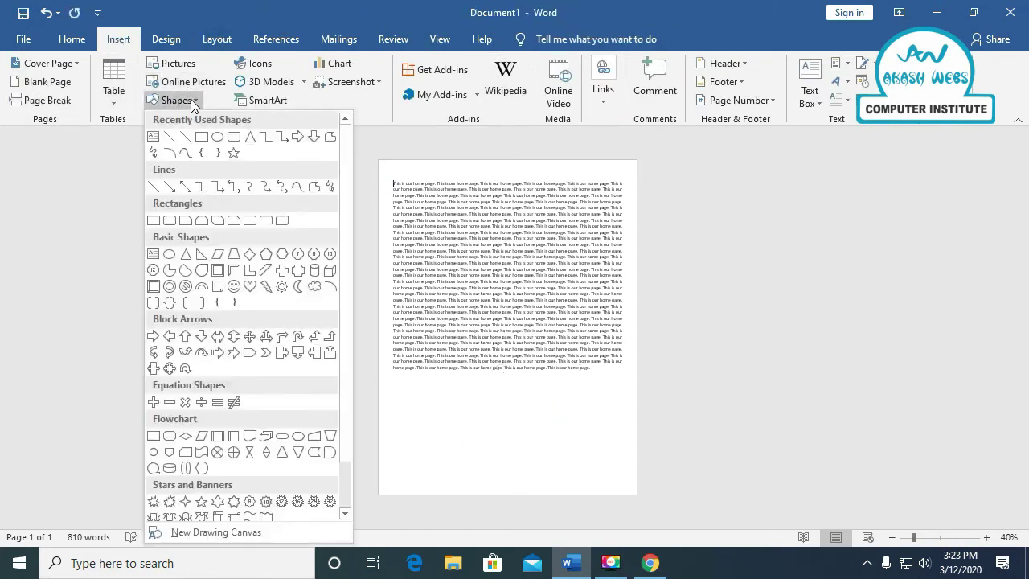
{"action": "left_click", "coordinate": [201, 137]}
{"action": "left_click_drag", "start_coordinate": [451, 396], "coordinate": [536, 442]}
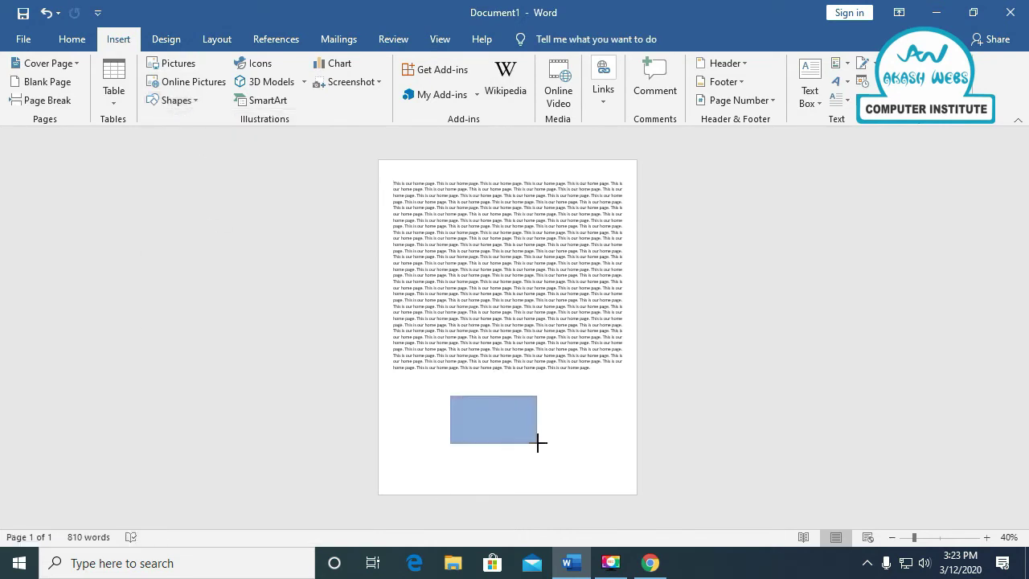
Draw an oval overlapping the rectangle's right side and give it the black Abc style.
{"action": "left_click", "coordinate": [116, 40]}
{"action": "left_click", "coordinate": [194, 101]}
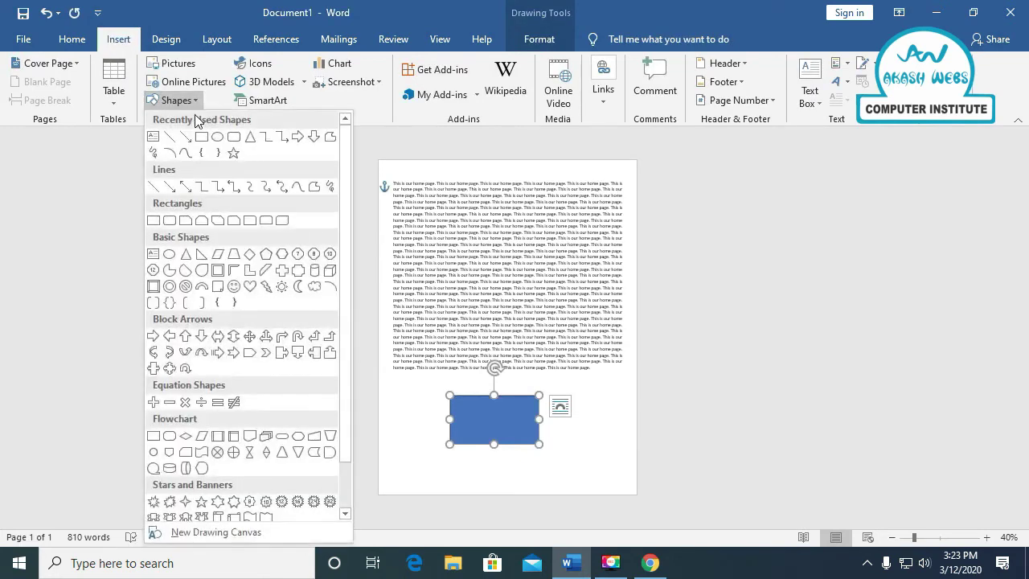
{"action": "left_click", "coordinate": [217, 137]}
{"action": "left_click_drag", "start_coordinate": [511, 375], "coordinate": [587, 463]}
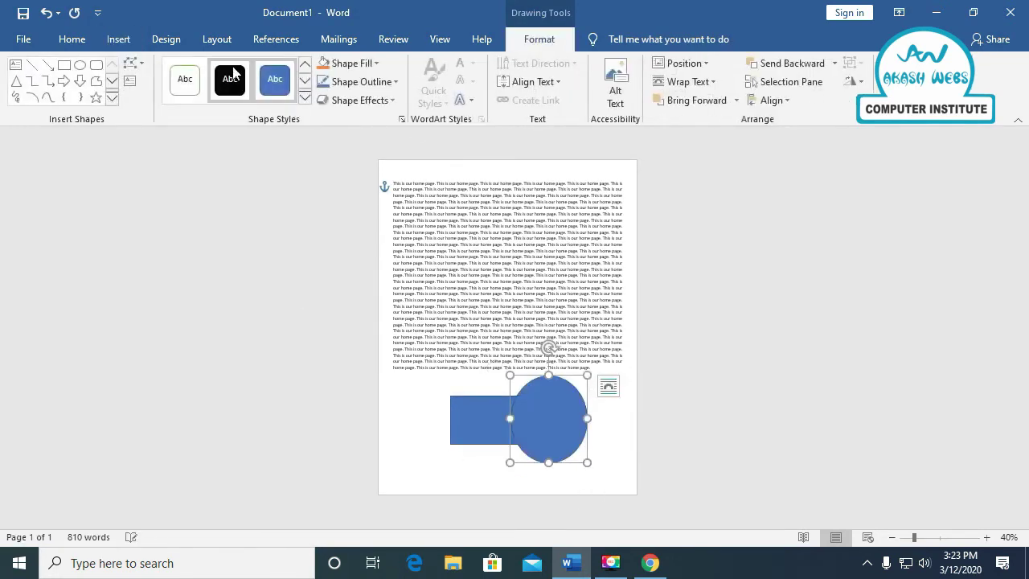
{"action": "left_click", "coordinate": [230, 79]}
{"action": "left_click", "coordinate": [436, 426]}
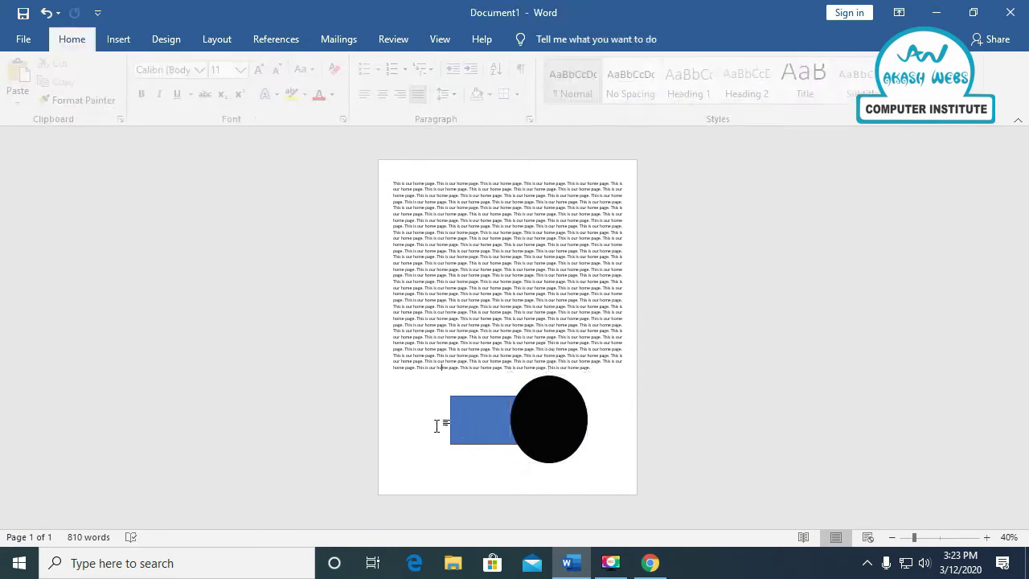
{"action": "left_click", "coordinate": [532, 425]}
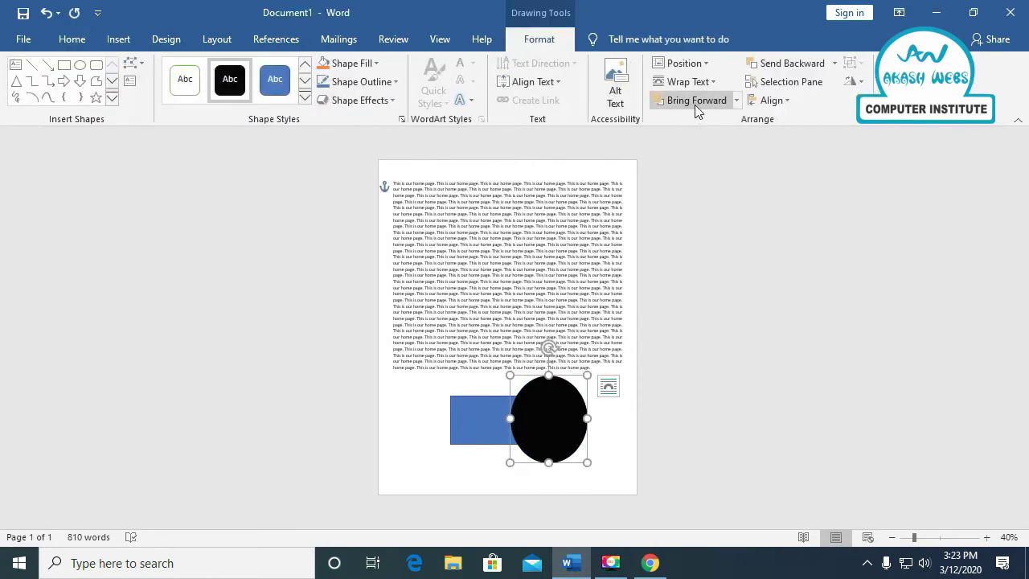
{"action": "left_click", "coordinate": [737, 101]}
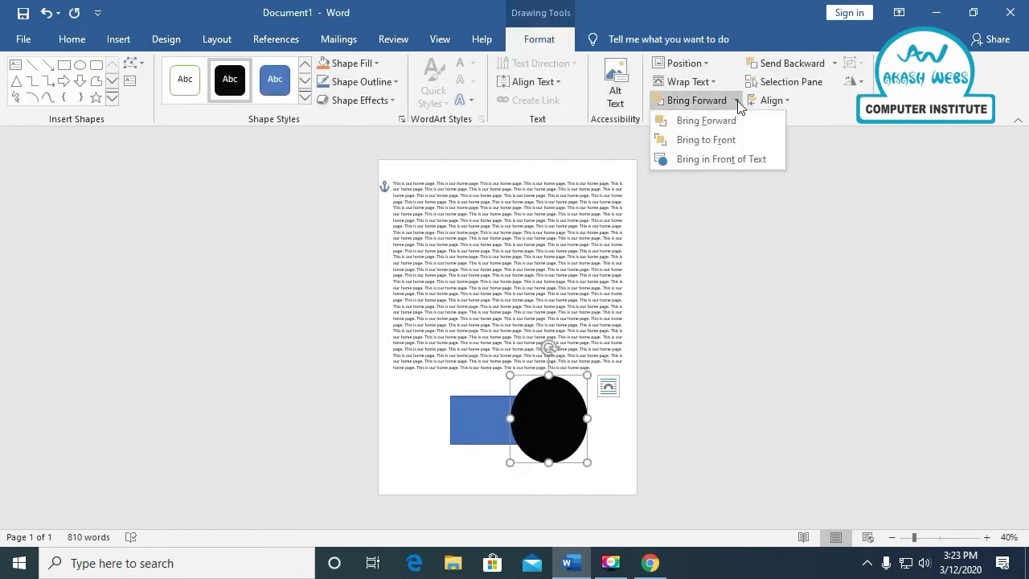
{"action": "left_click", "coordinate": [834, 63]}
{"action": "left_click", "coordinate": [804, 83]}
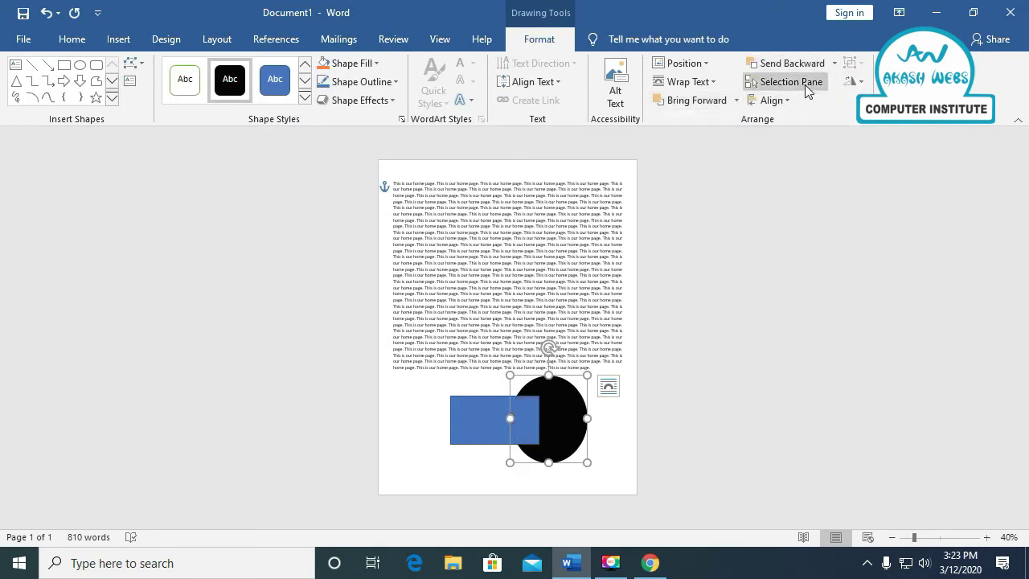
{"action": "left_click", "coordinate": [696, 100]}
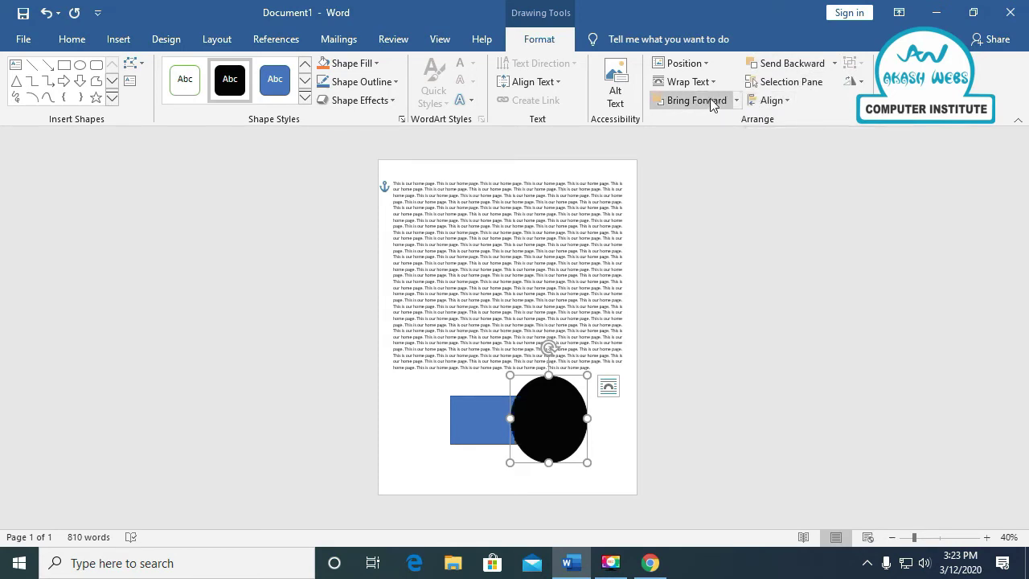
Align the black oval Right, then Middle, then Bottom relative to the margins.
{"action": "left_click", "coordinate": [785, 102]}
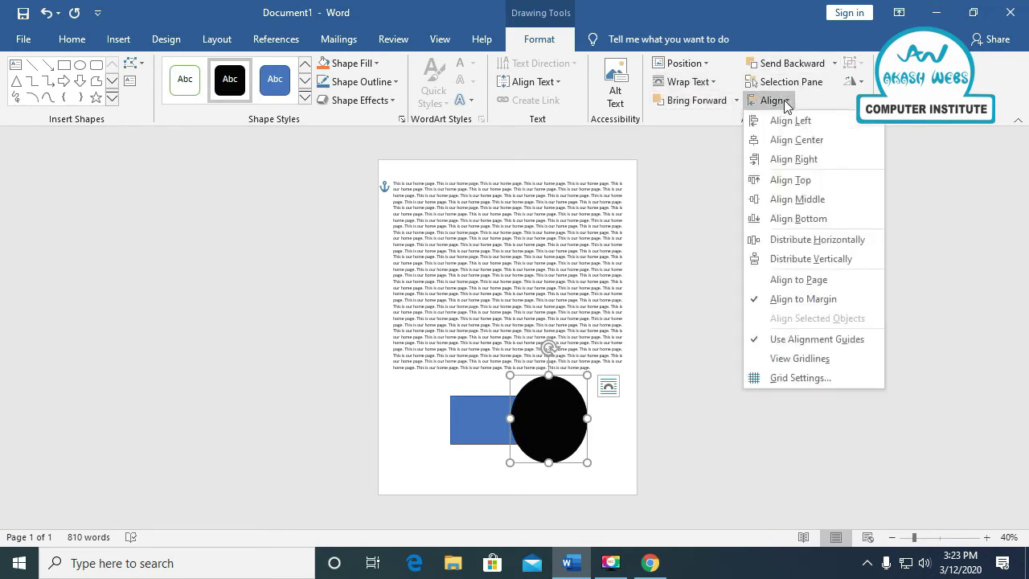
{"action": "left_click", "coordinate": [778, 159]}
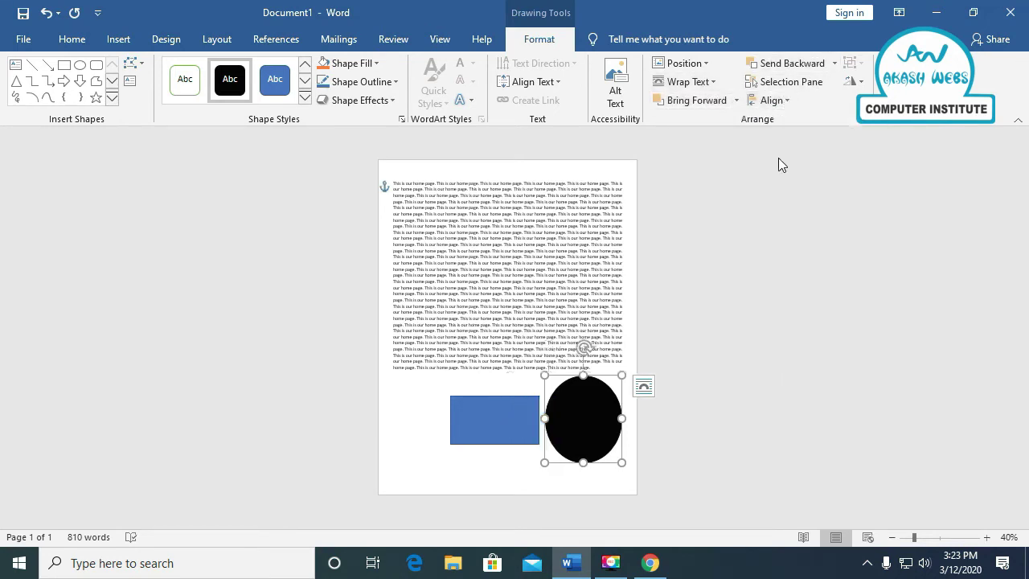
{"action": "left_click", "coordinate": [775, 102]}
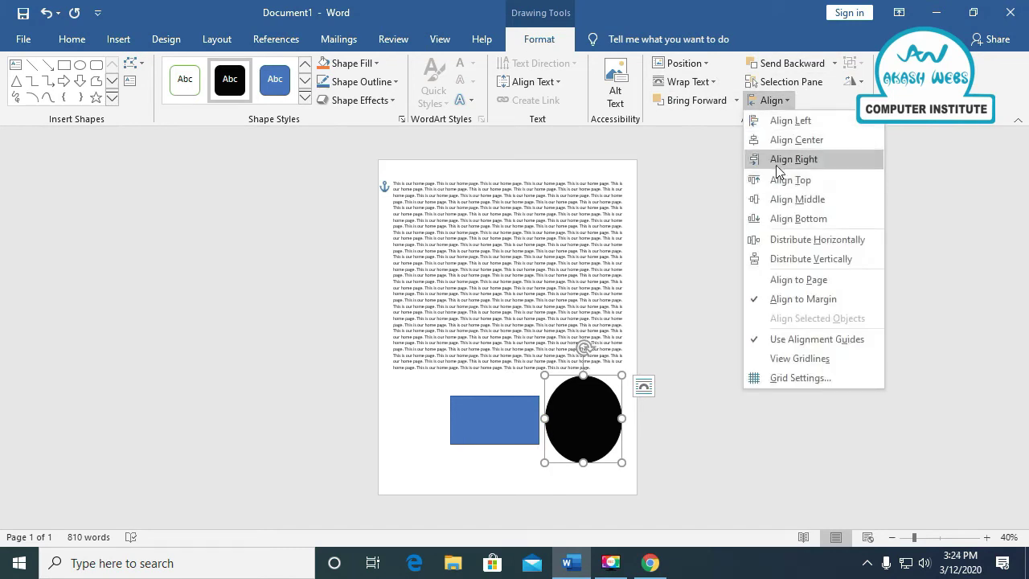
{"action": "left_click", "coordinate": [778, 199]}
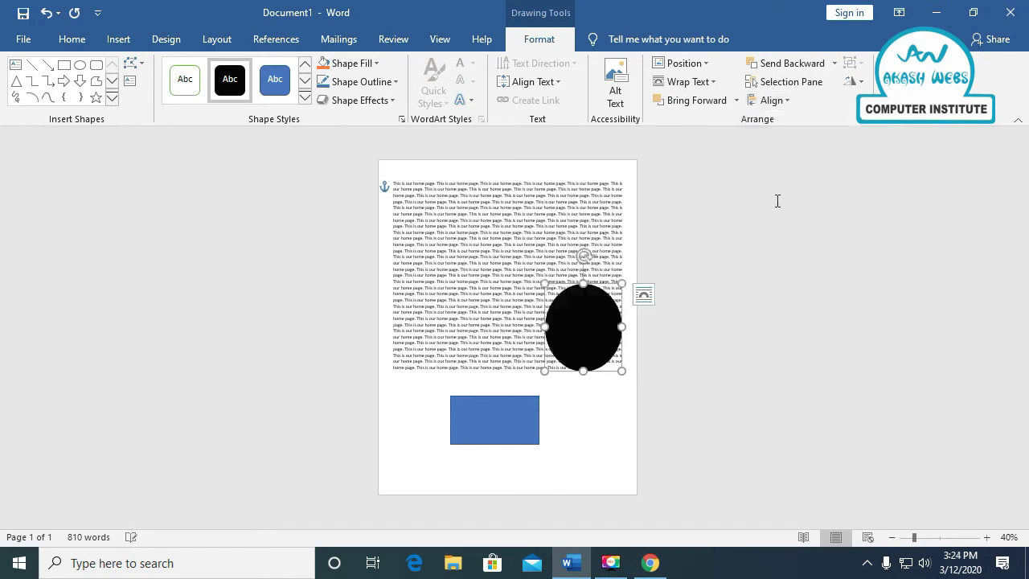
{"action": "left_click", "coordinate": [775, 101]}
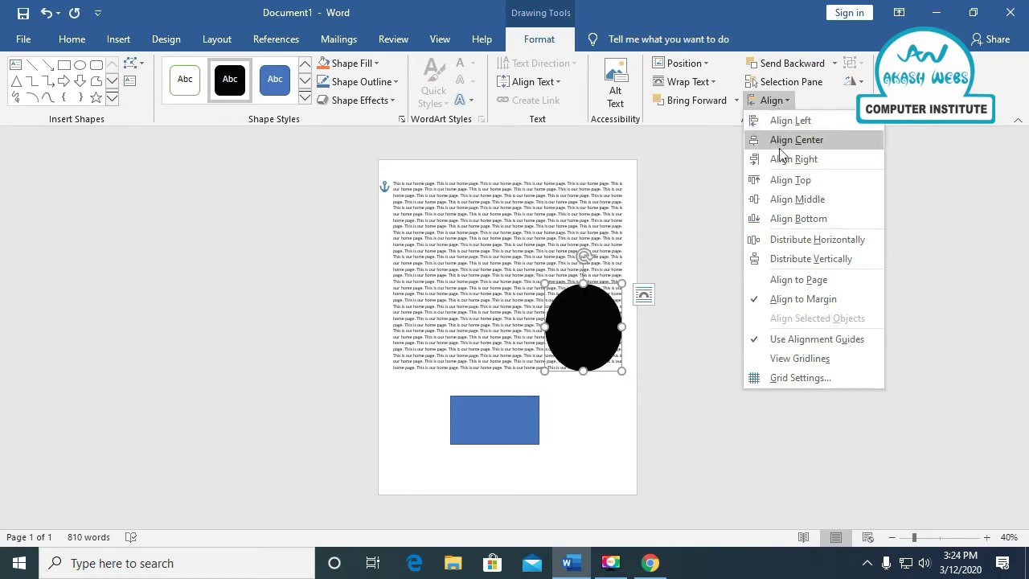
{"action": "left_click", "coordinate": [792, 219]}
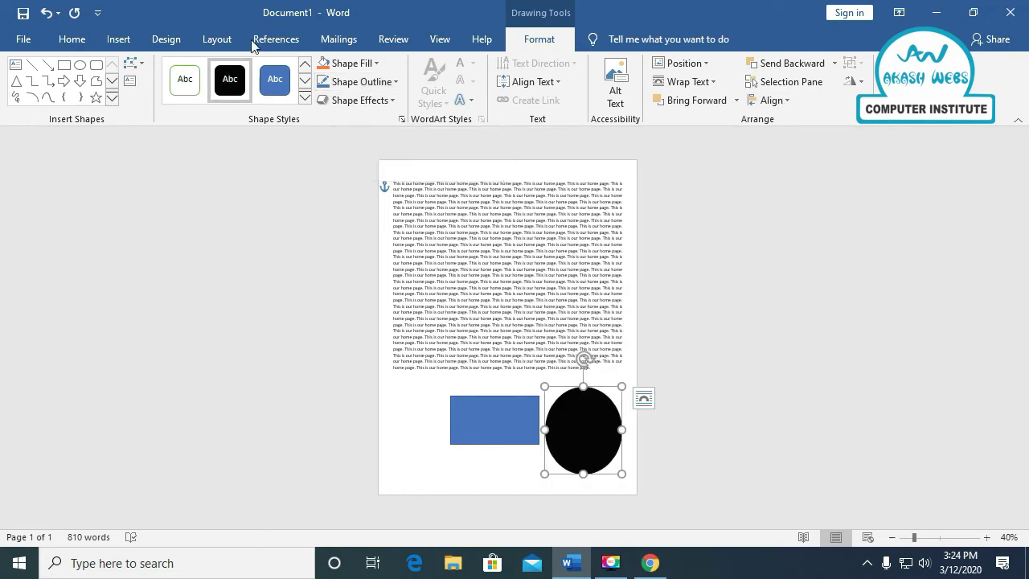
Deselect the oval and browse the Layout, References, Mailings and Review tabs, ending on View.
{"action": "left_click", "coordinate": [219, 41]}
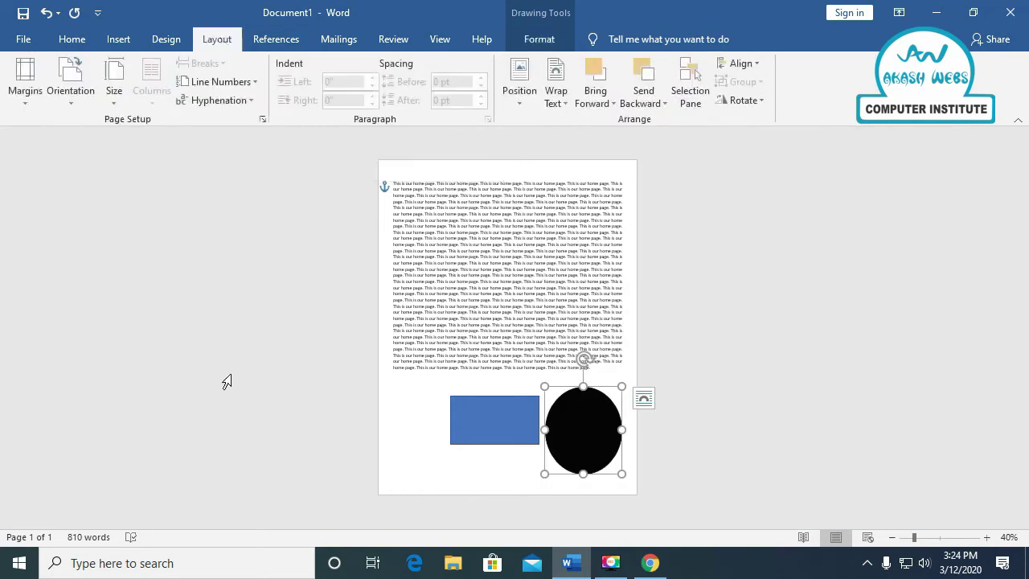
{"action": "left_click", "coordinate": [416, 433]}
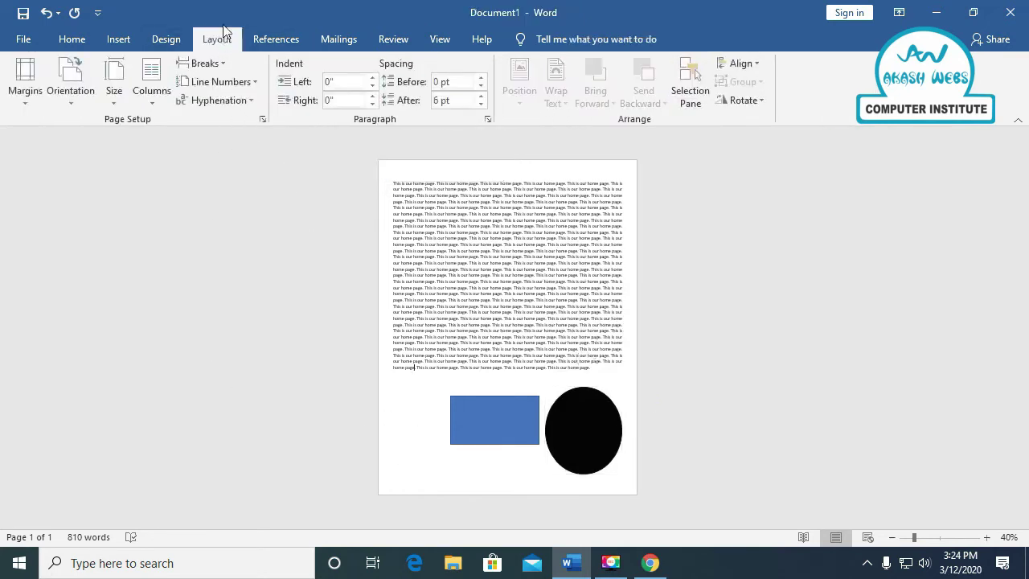
{"action": "left_click", "coordinate": [277, 40]}
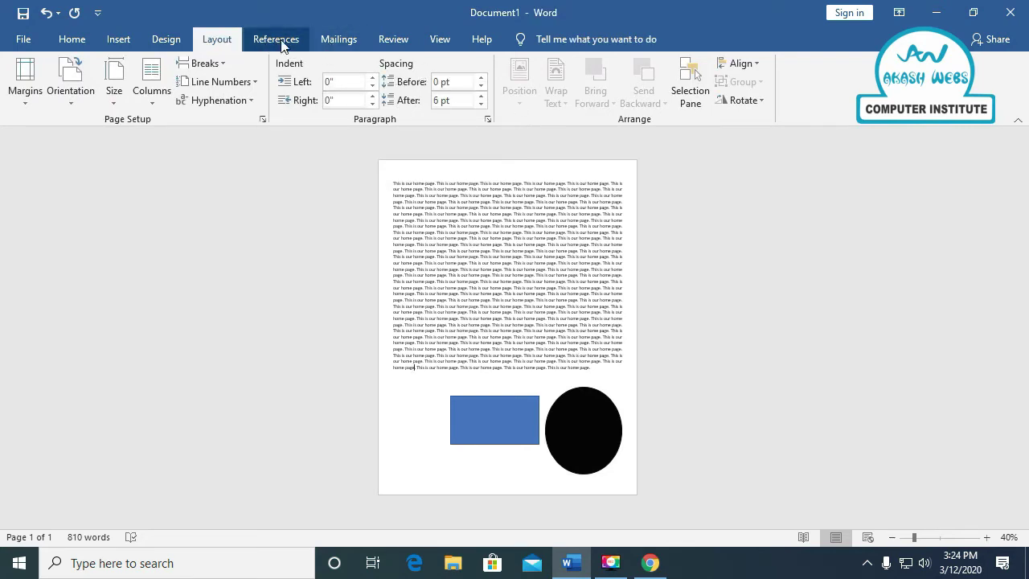
{"action": "left_click", "coordinate": [339, 42]}
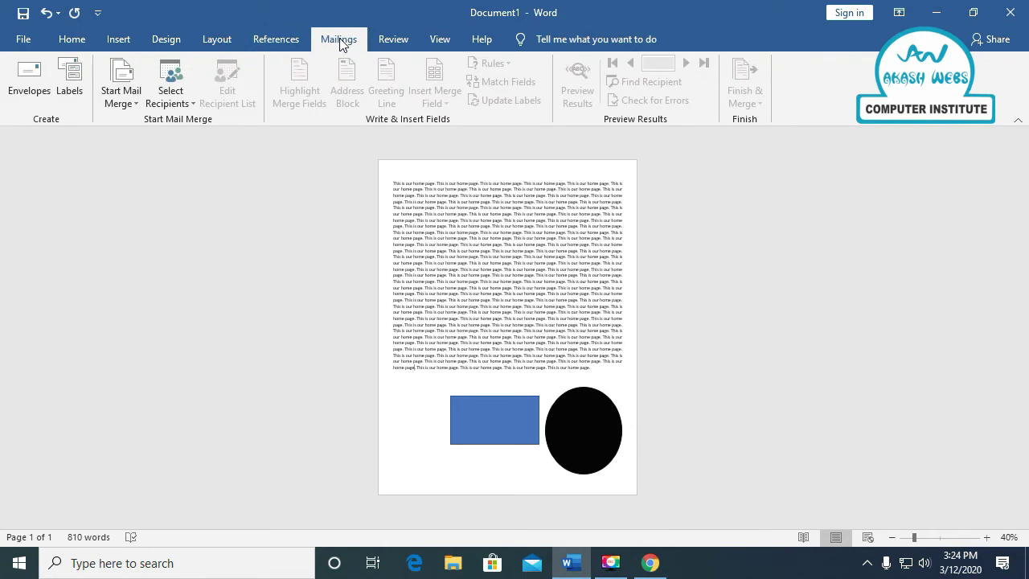
{"action": "left_click", "coordinate": [390, 38]}
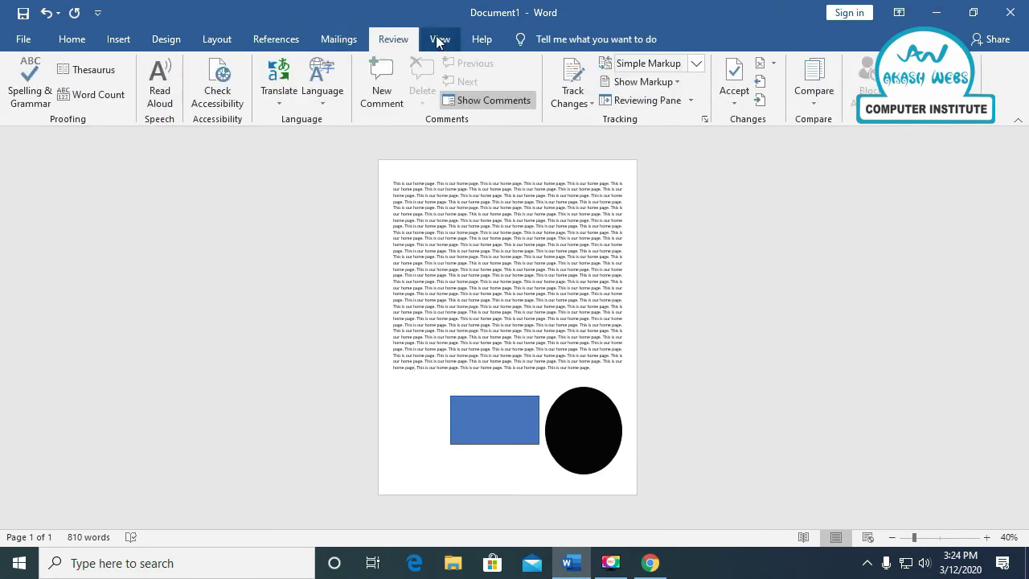
{"action": "left_click", "coordinate": [438, 40]}
{"action": "left_click", "coordinate": [393, 38]}
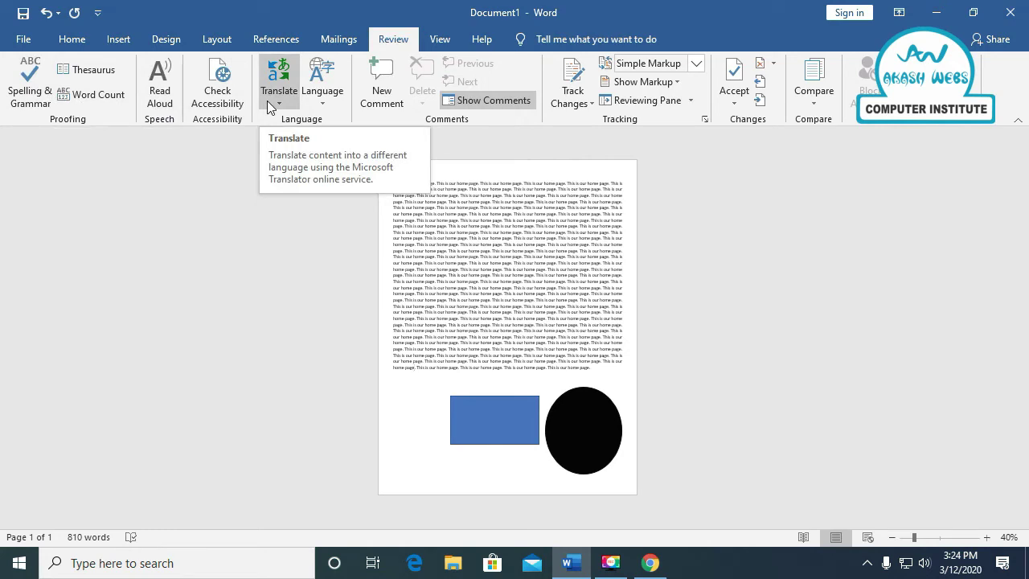
{"action": "left_click", "coordinate": [440, 38]}
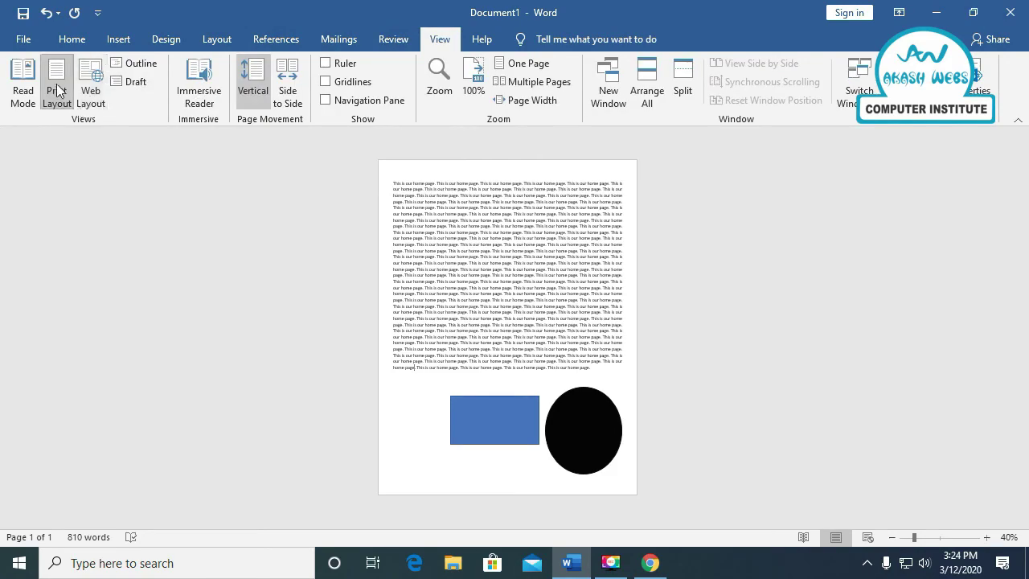
{"action": "scroll", "coordinate": [446, 225], "scroll_direction": "up", "scroll_amount": 1}
{"action": "scroll", "coordinate": [447, 225], "scroll_direction": "up", "scroll_amount": 4}
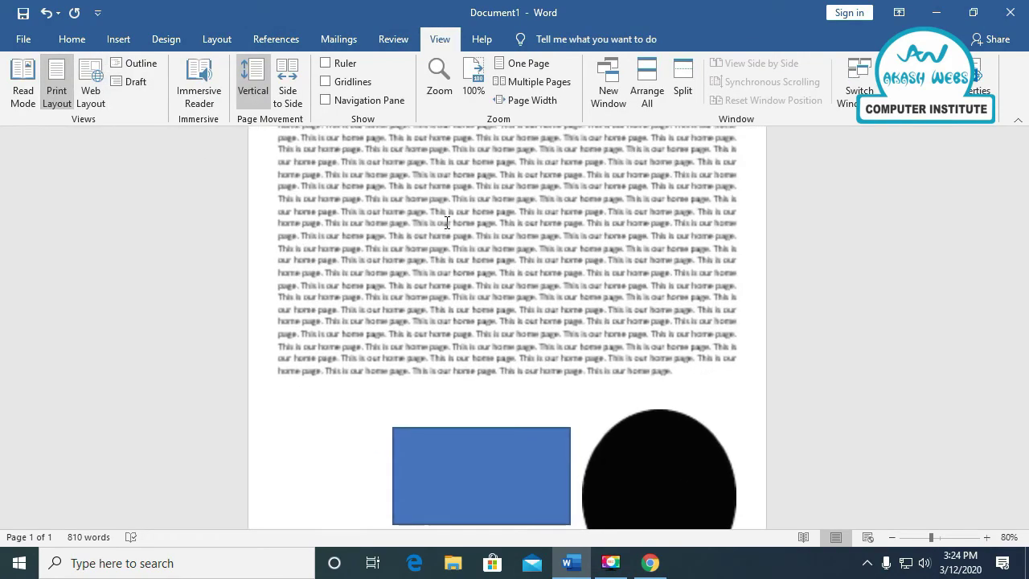
{"action": "scroll", "coordinate": [447, 225], "scroll_direction": "up", "scroll_amount": 1}
{"action": "scroll", "coordinate": [447, 225], "scroll_direction": "up", "scroll_amount": 2}
{"action": "scroll", "coordinate": [447, 222], "scroll_direction": "down", "scroll_amount": 2}
{"action": "scroll", "coordinate": [447, 223], "scroll_direction": "up", "scroll_amount": 3}
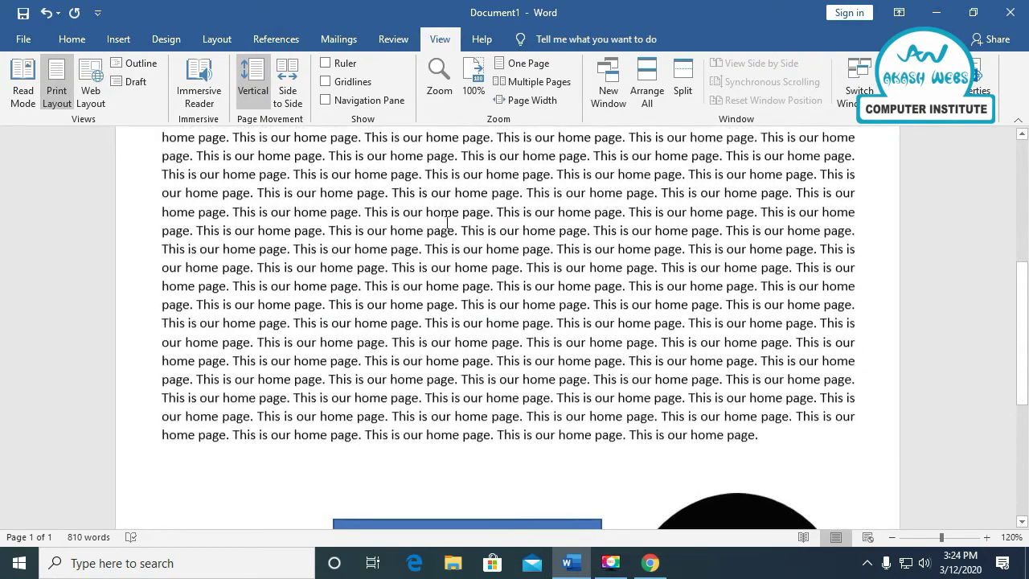
{"action": "scroll", "coordinate": [447, 223], "scroll_direction": "up", "scroll_amount": 1}
{"action": "left_click", "coordinate": [24, 95]}
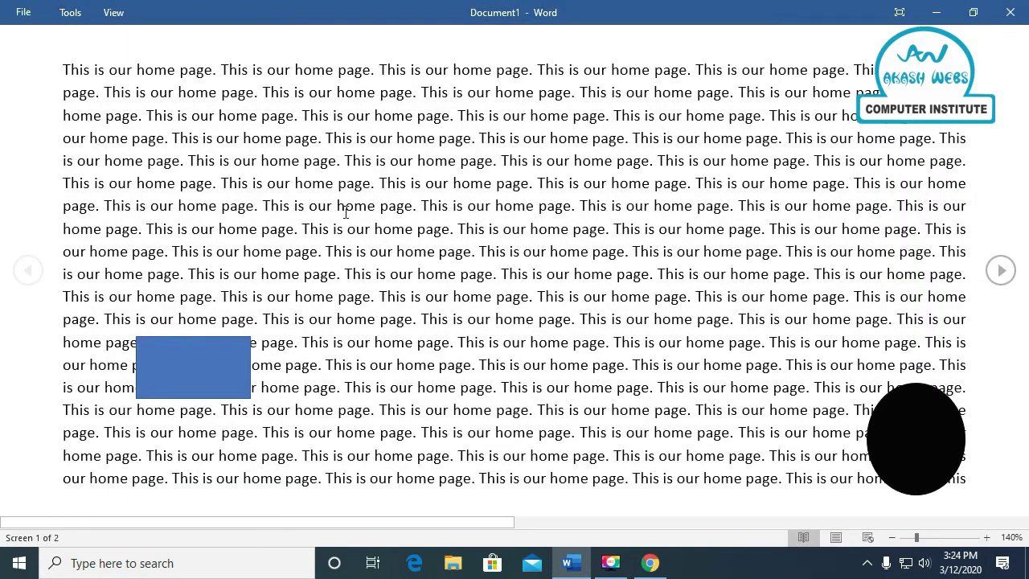
{"action": "key", "text": "Escape"}
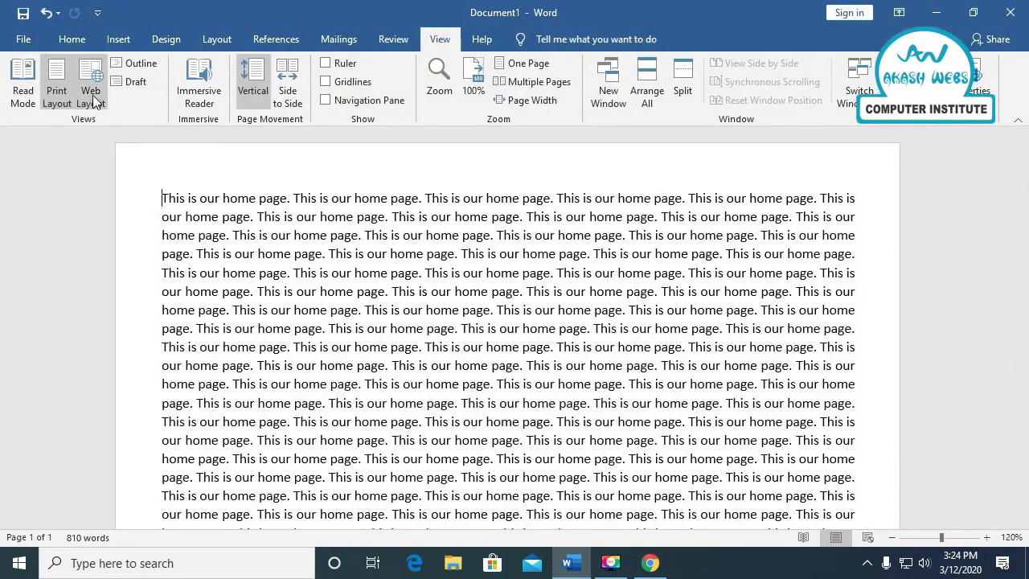
{"action": "left_click", "coordinate": [92, 95]}
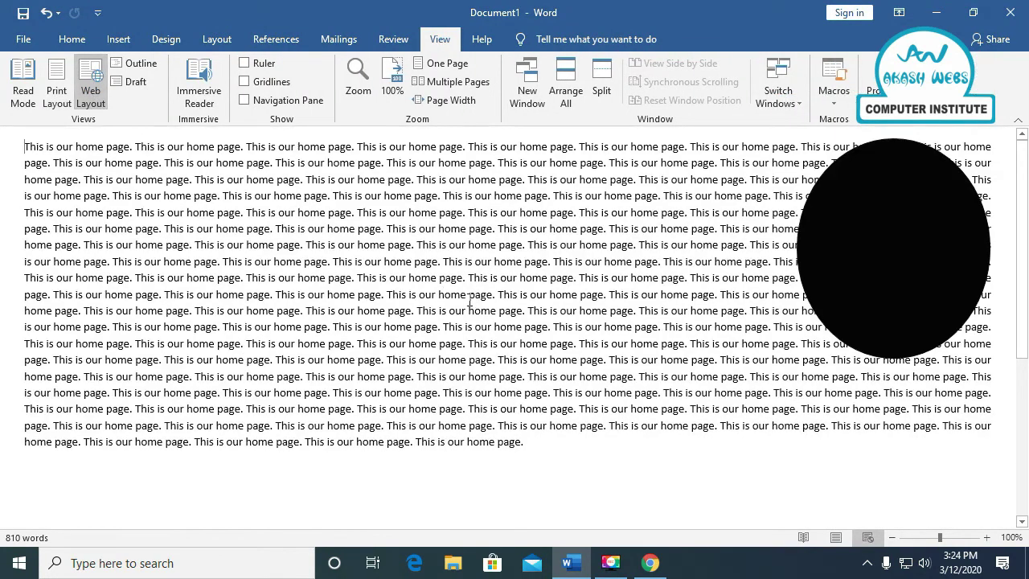
{"action": "left_click", "coordinate": [57, 90]}
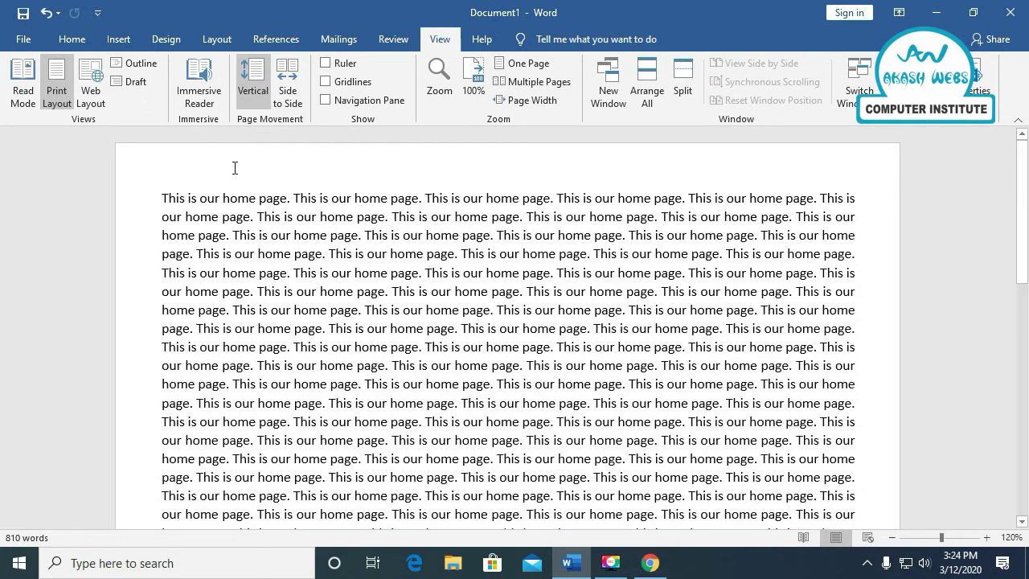
{"action": "left_click", "coordinate": [286, 95]}
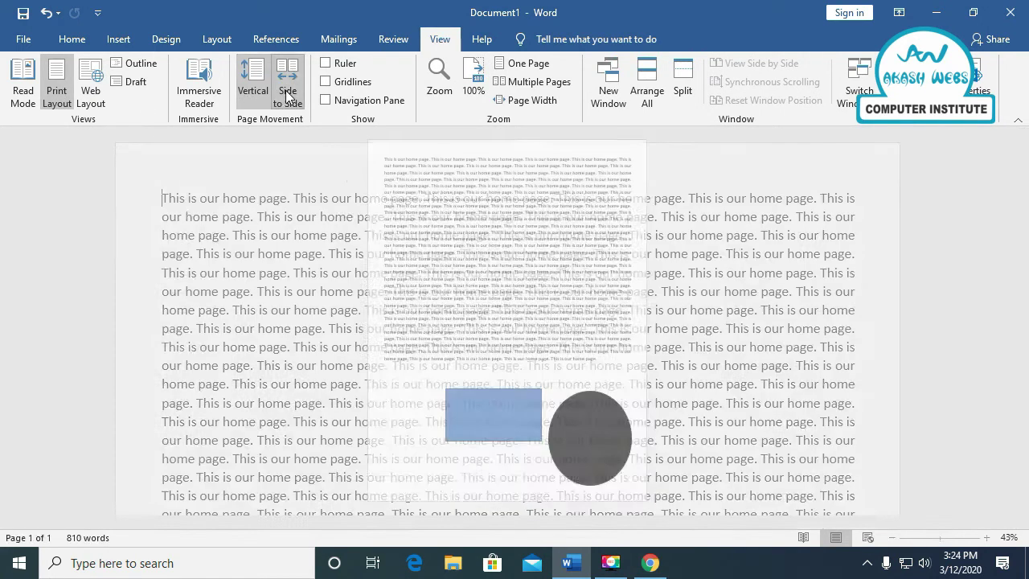
{"action": "left_click", "coordinate": [255, 97]}
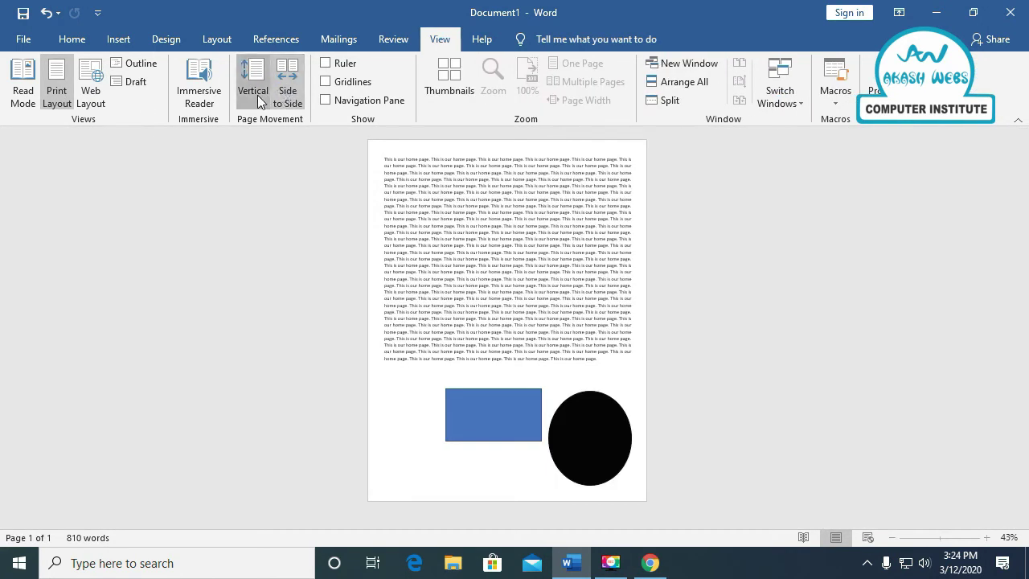
{"action": "left_click", "coordinate": [206, 97]}
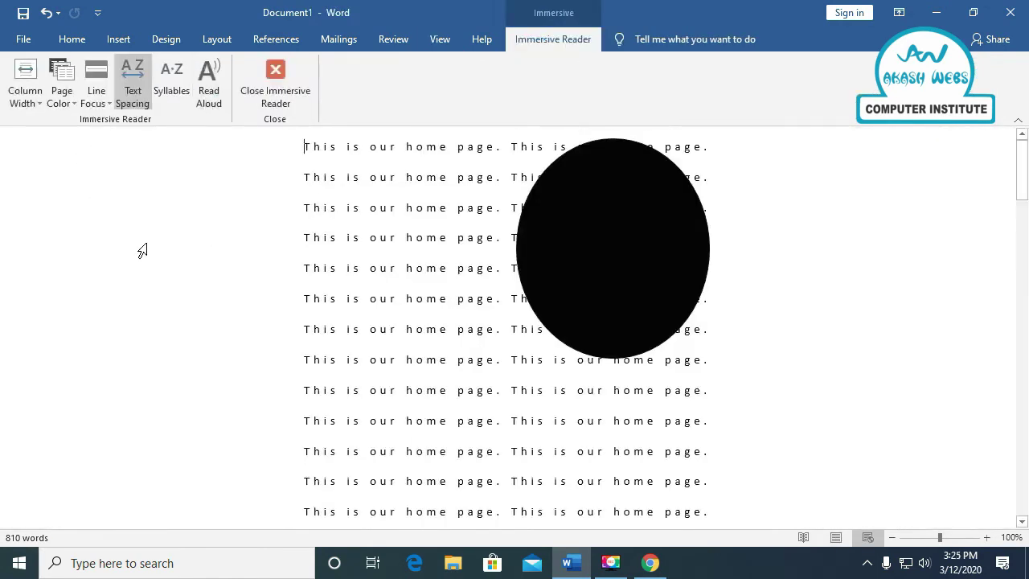
{"action": "scroll", "coordinate": [406, 288], "scroll_direction": "down", "scroll_amount": 3}
{"action": "scroll", "coordinate": [406, 288], "scroll_direction": "down", "scroll_amount": 2}
{"action": "scroll", "coordinate": [406, 288], "scroll_direction": "down", "scroll_amount": 2}
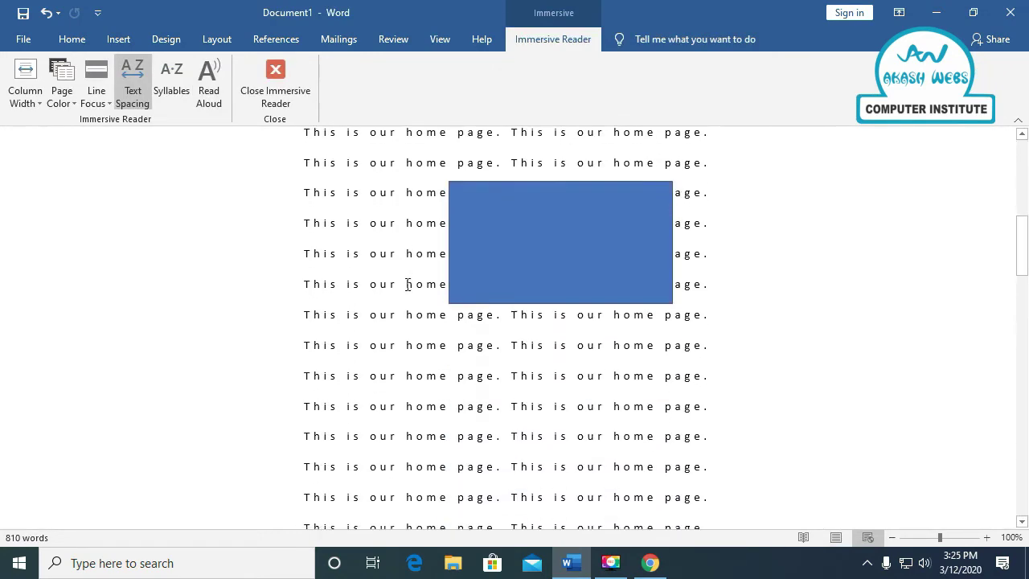
{"action": "scroll", "coordinate": [405, 287], "scroll_direction": "down", "scroll_amount": 2}
{"action": "scroll", "coordinate": [407, 283], "scroll_direction": "up", "scroll_amount": 3}
{"action": "scroll", "coordinate": [408, 284], "scroll_direction": "up", "scroll_amount": 3}
{"action": "scroll", "coordinate": [408, 284], "scroll_direction": "up", "scroll_amount": 1}
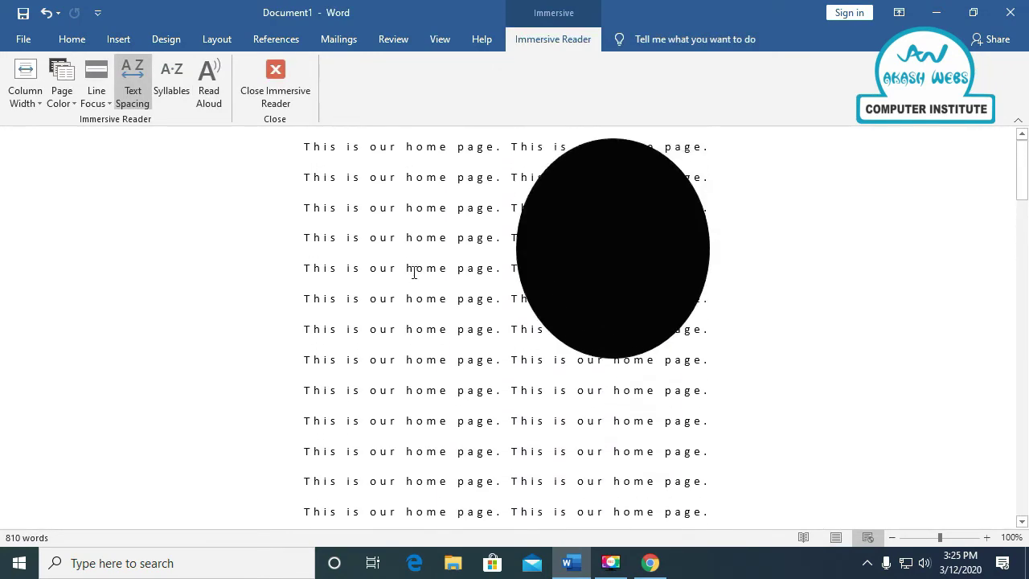
{"action": "left_click", "coordinate": [276, 81]}
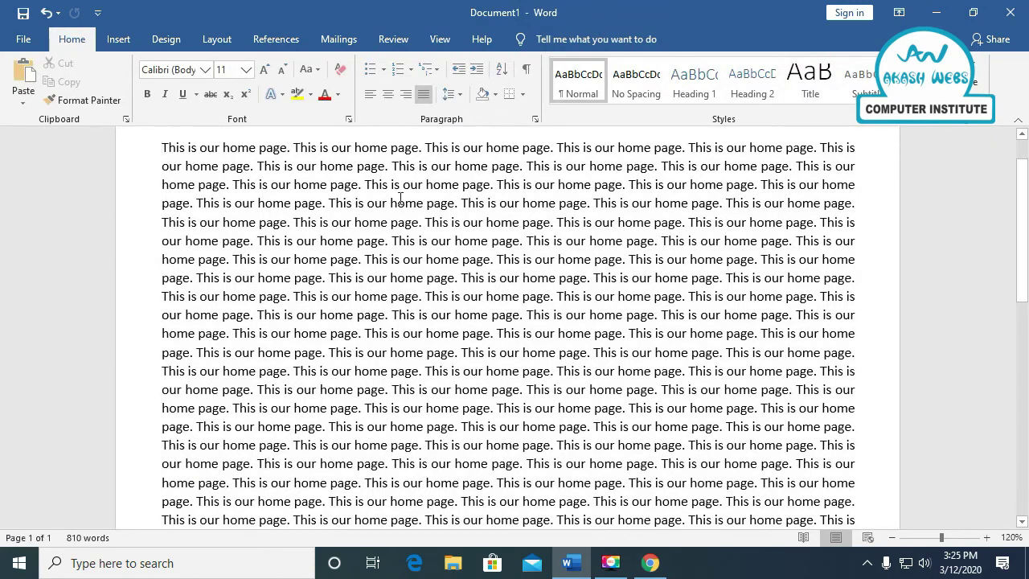
On the View tab, toggle Ruler and Gridlines on and off, then turn on Navigation Pane.
{"action": "left_click", "coordinate": [428, 43]}
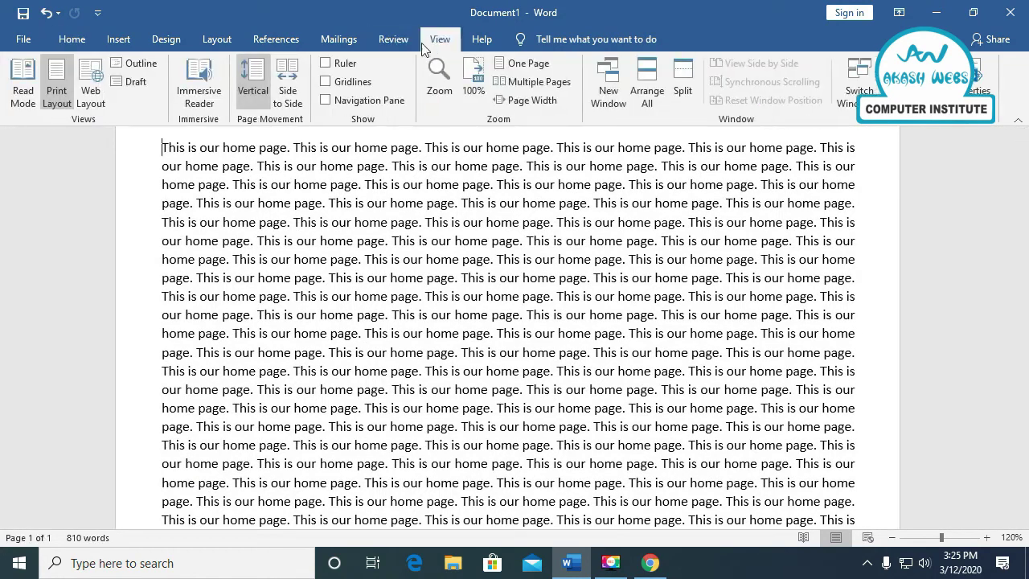
{"action": "left_click", "coordinate": [337, 64]}
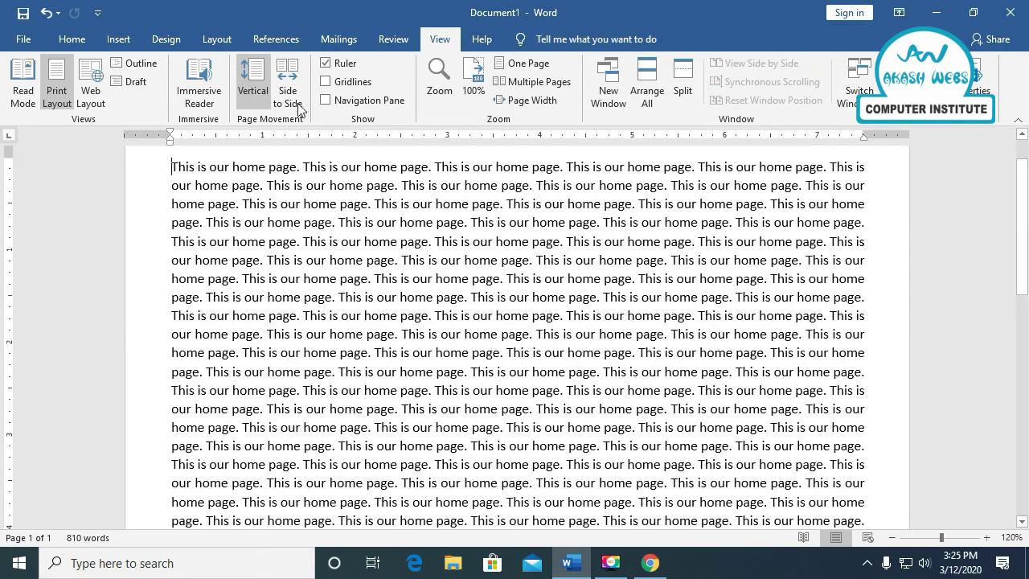
{"action": "left_click", "coordinate": [325, 63]}
{"action": "left_click", "coordinate": [326, 82]}
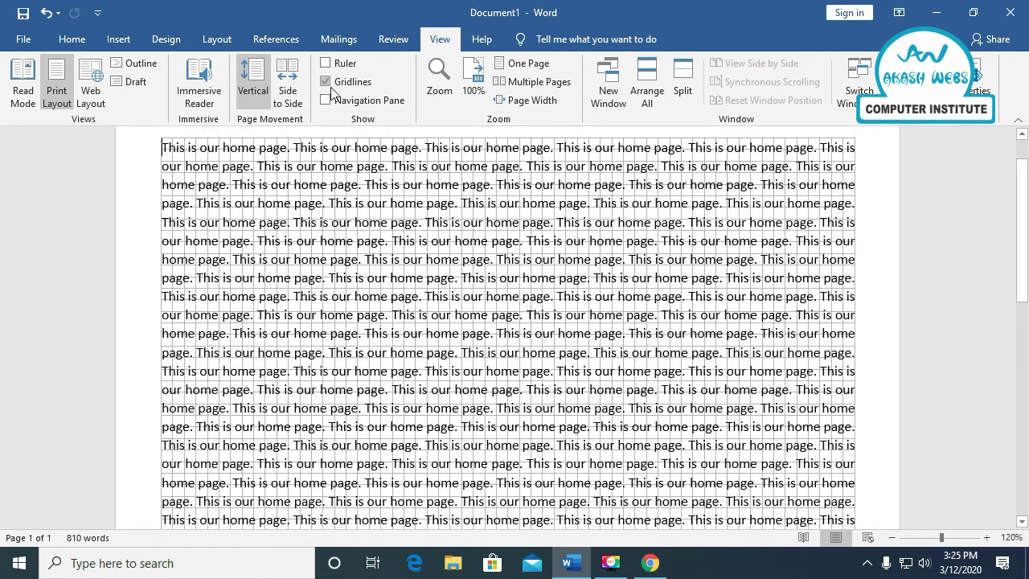
{"action": "left_click", "coordinate": [325, 82]}
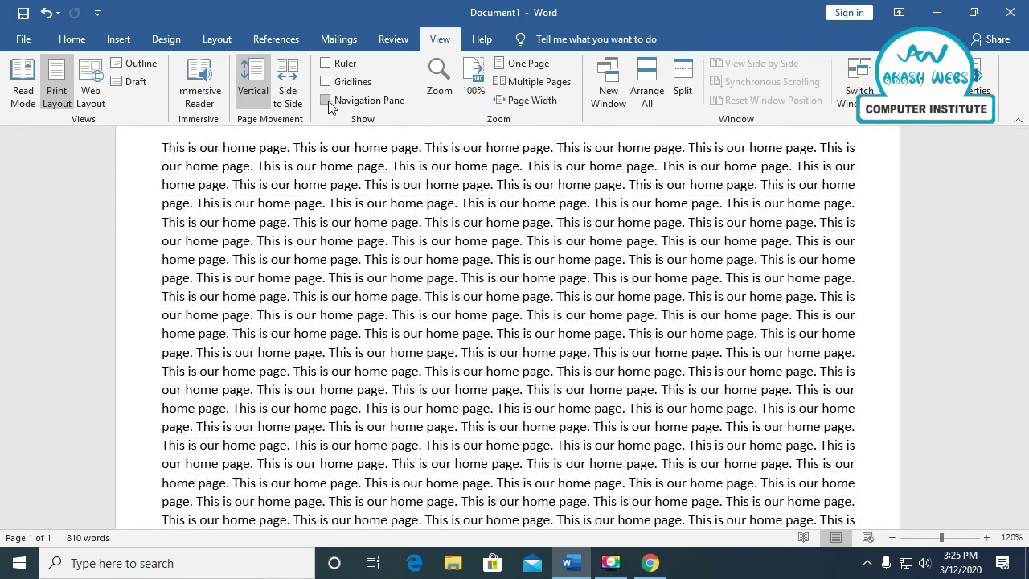
{"action": "left_click", "coordinate": [327, 101]}
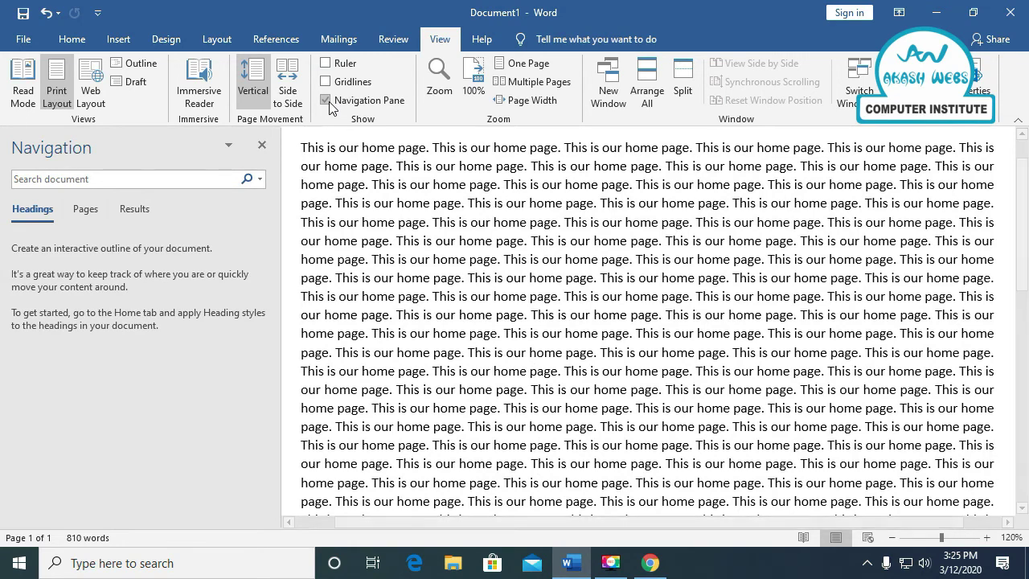
Close the Navigation Pane and set the zoom to 200%.
{"action": "left_click", "coordinate": [326, 100]}
{"action": "left_click", "coordinate": [451, 79]}
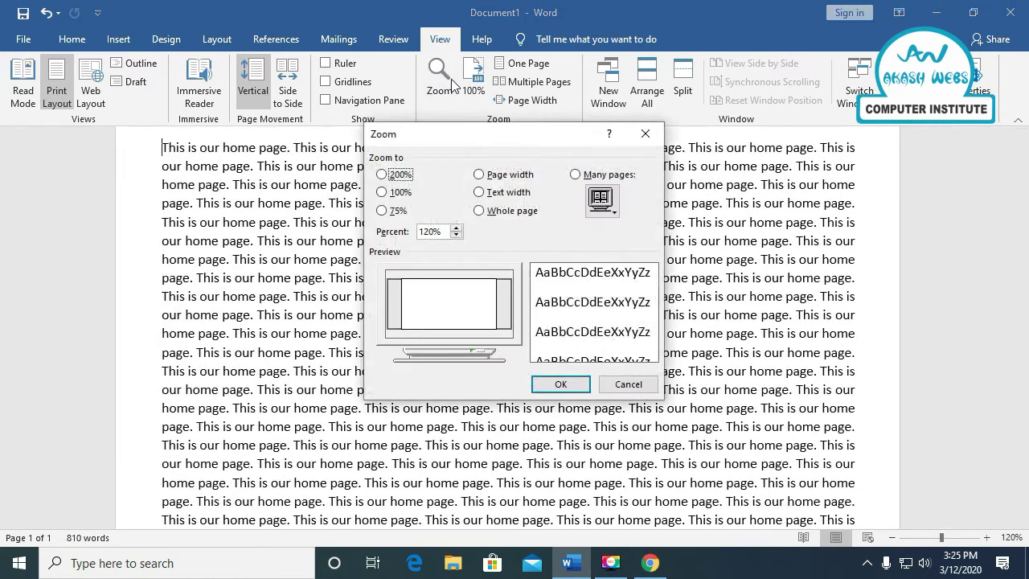
{"action": "left_click", "coordinate": [382, 175]}
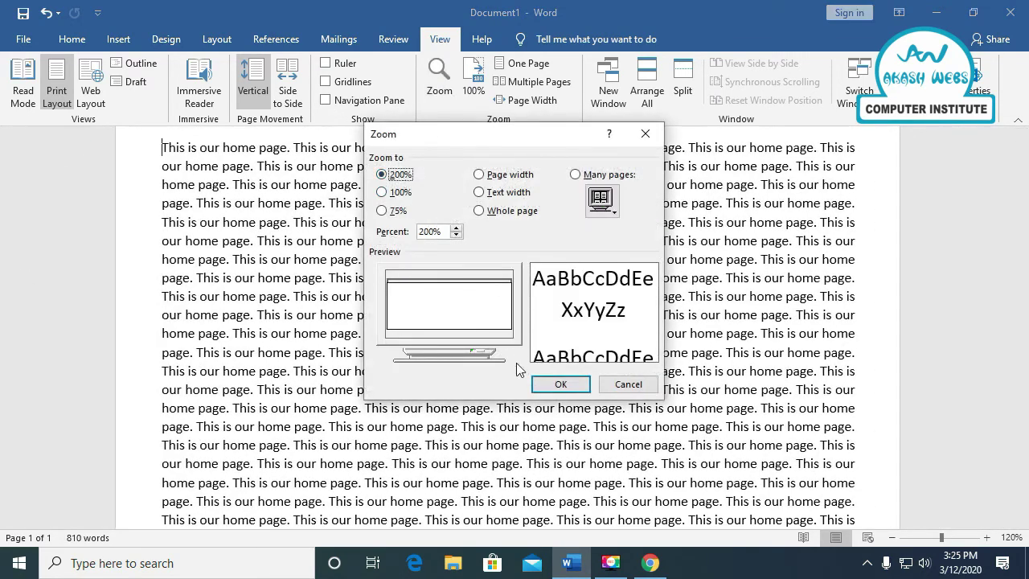
{"action": "left_click", "coordinate": [560, 384]}
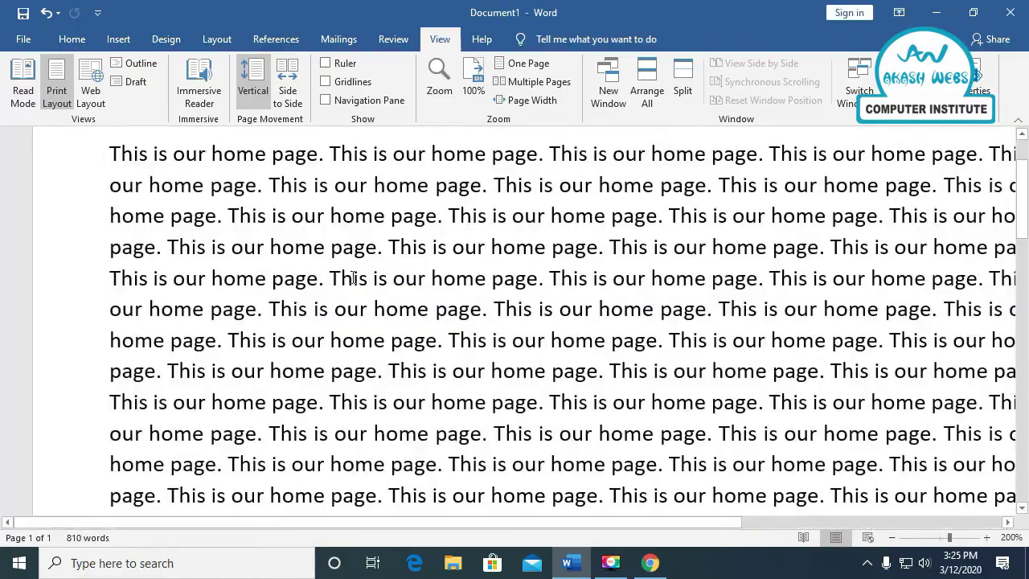
Try Ctrl+scroll zooming and One Page view, then zoom back in to 125%.
{"action": "scroll", "coordinate": [352, 278], "scroll_direction": "down", "scroll_amount": 10, "text": "ctrl"}
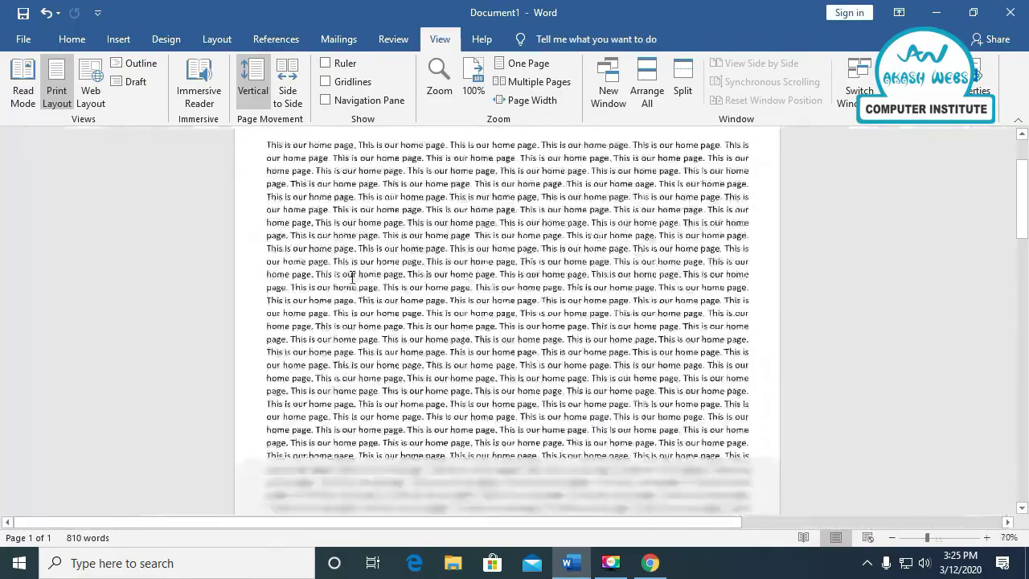
{"action": "scroll", "coordinate": [352, 277], "scroll_direction": "up", "scroll_amount": 2, "text": "ctrl"}
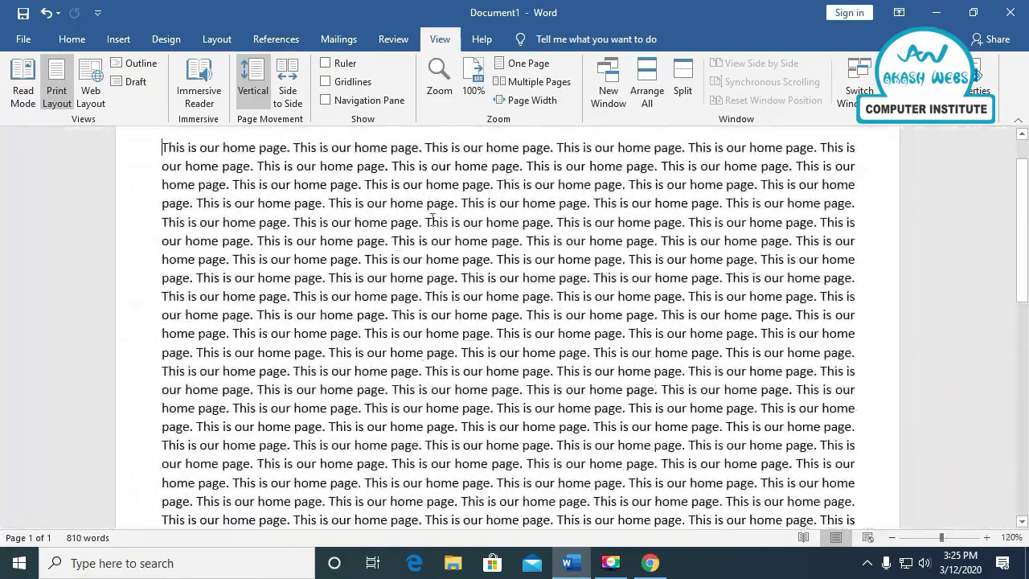
{"action": "left_click", "coordinate": [522, 81]}
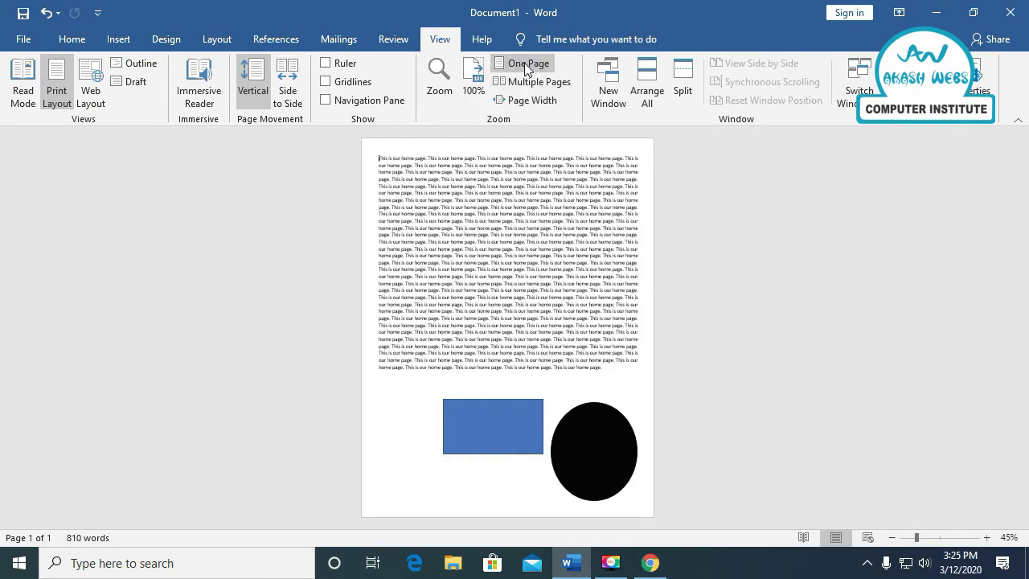
{"action": "left_click", "coordinate": [494, 229]}
{"action": "scroll", "coordinate": [494, 229], "scroll_direction": "up", "scroll_amount": 4}
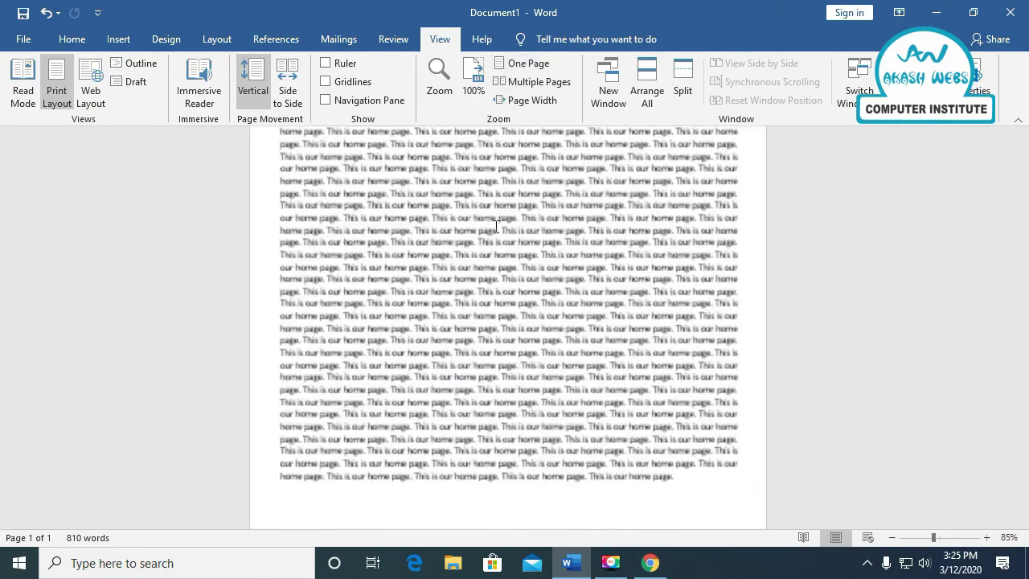
{"action": "left_click", "coordinate": [533, 62]}
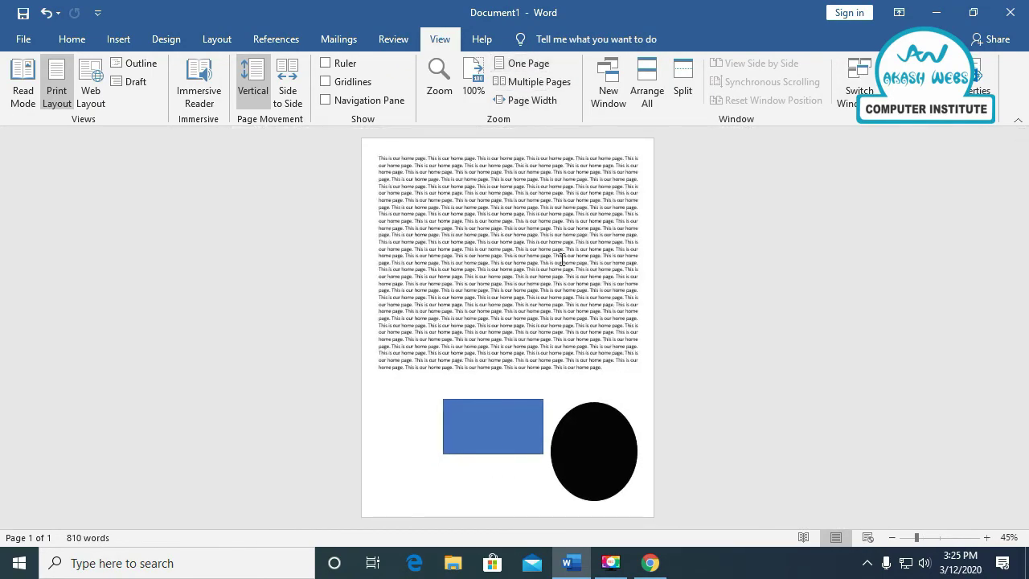
{"action": "scroll", "coordinate": [561, 259], "scroll_direction": "up", "scroll_amount": 8}
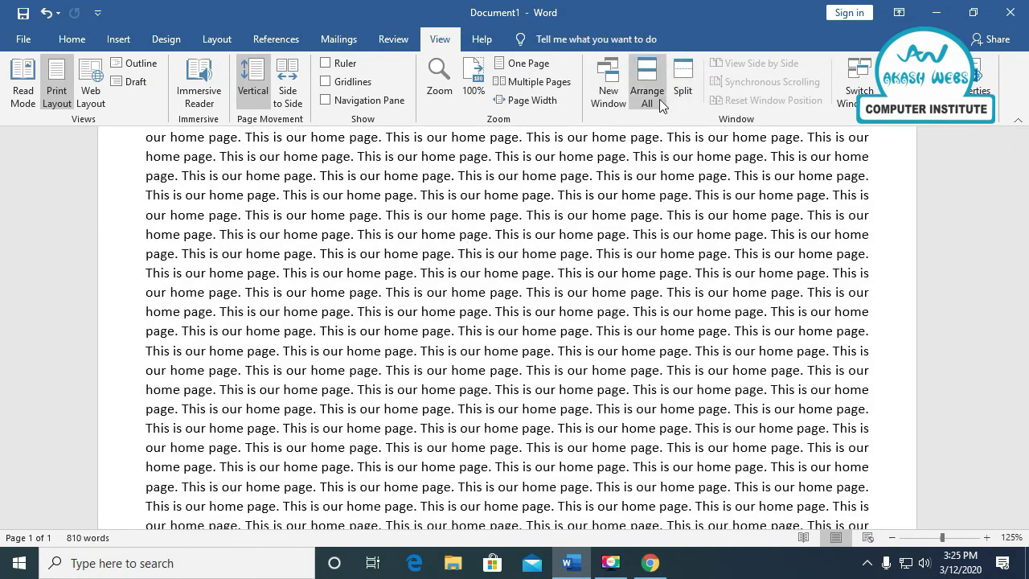
Create a new blank document from File > New.
{"action": "left_click", "coordinate": [482, 39]}
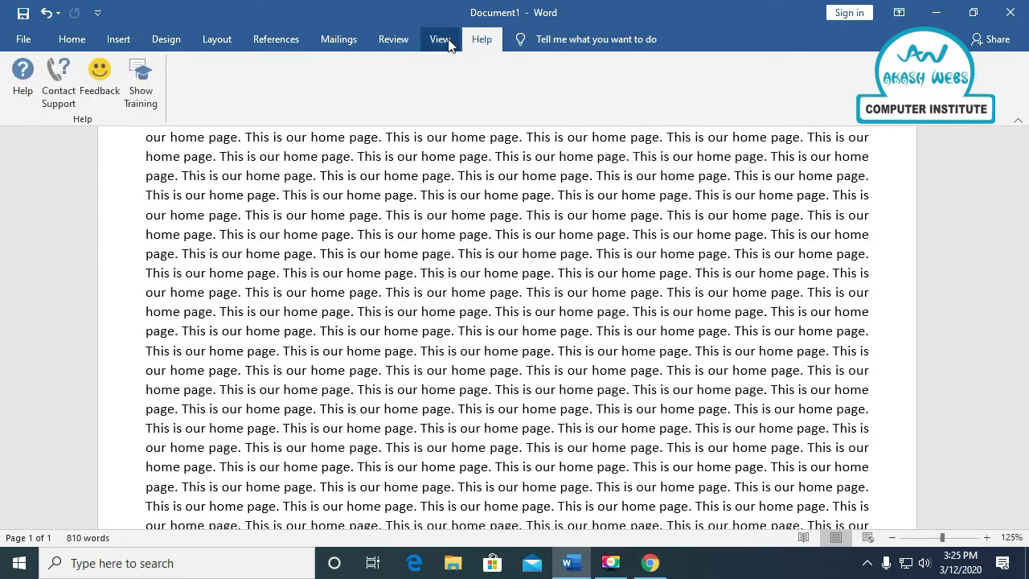
{"action": "left_click", "coordinate": [441, 40]}
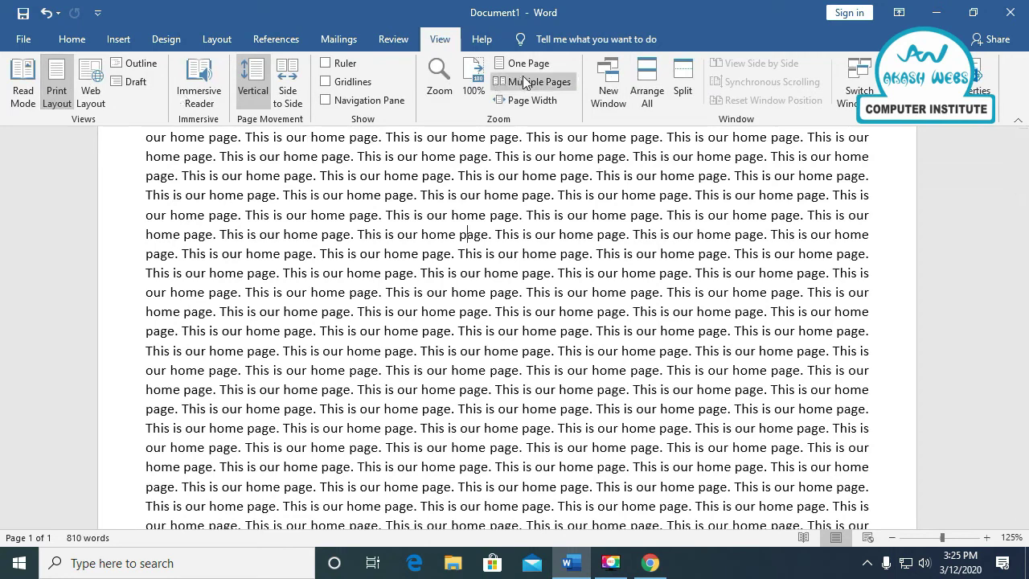
{"action": "left_click", "coordinate": [24, 42]}
{"action": "left_click", "coordinate": [40, 111]}
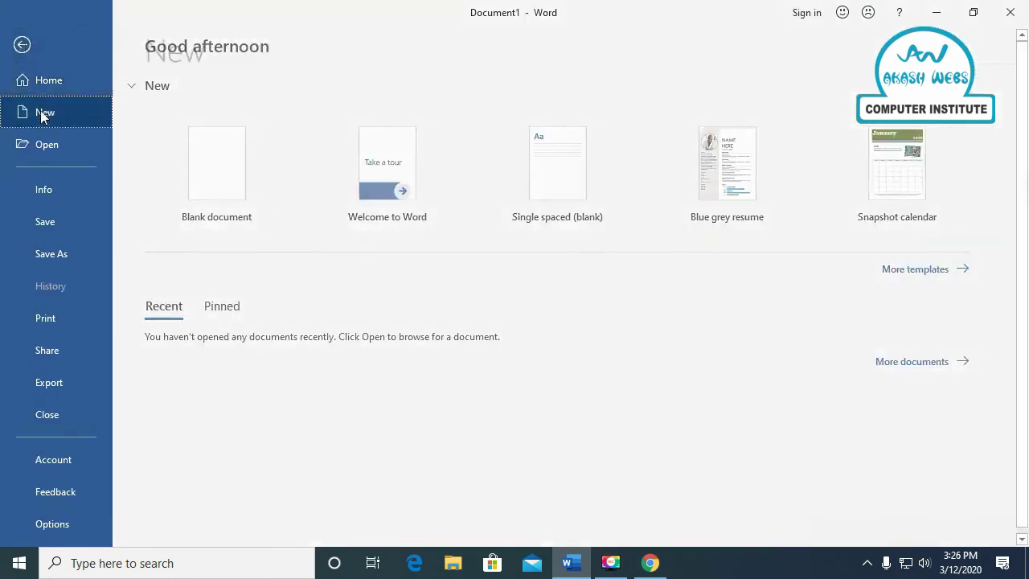
{"action": "left_click", "coordinate": [250, 192]}
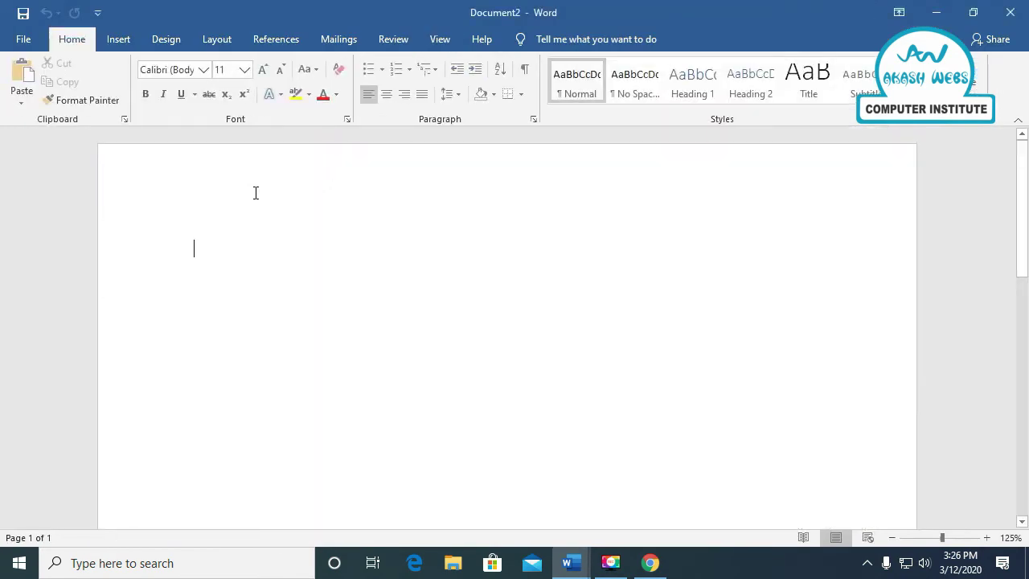
Arrange both documents in stacked windows and split Document2 into two panes.
{"action": "left_click", "coordinate": [438, 43]}
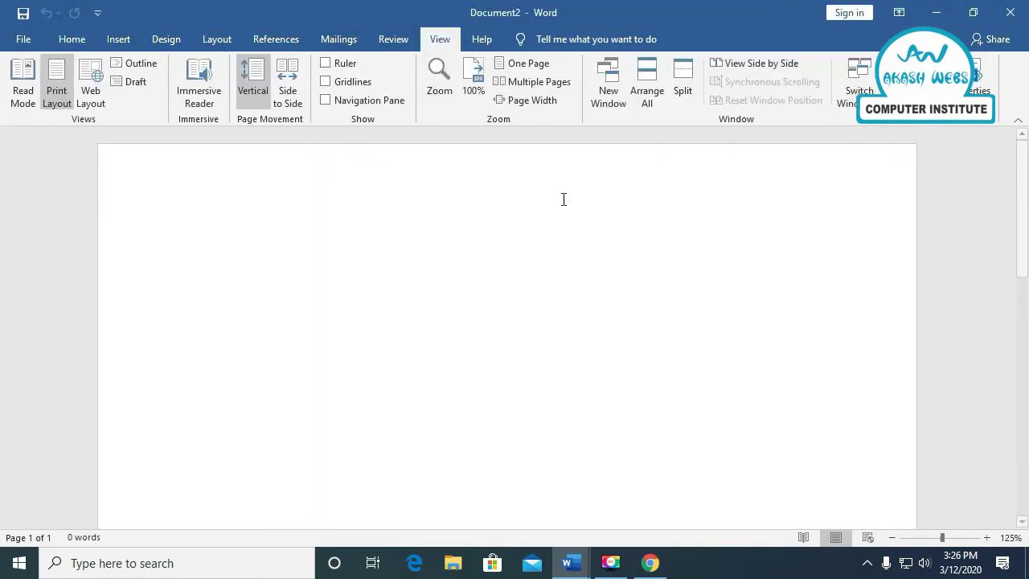
{"action": "left_click", "coordinate": [644, 79]}
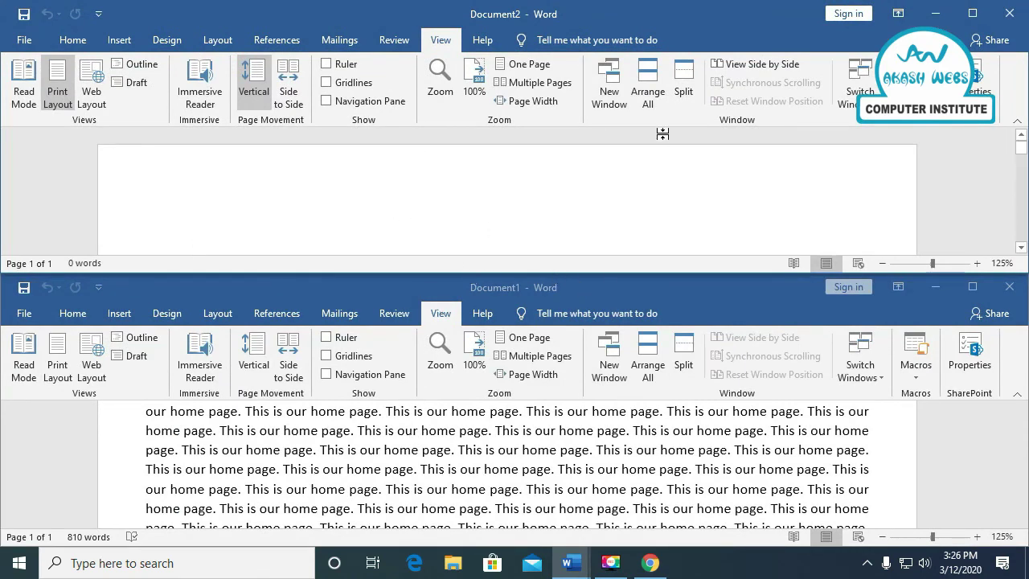
{"action": "left_click", "coordinate": [683, 84]}
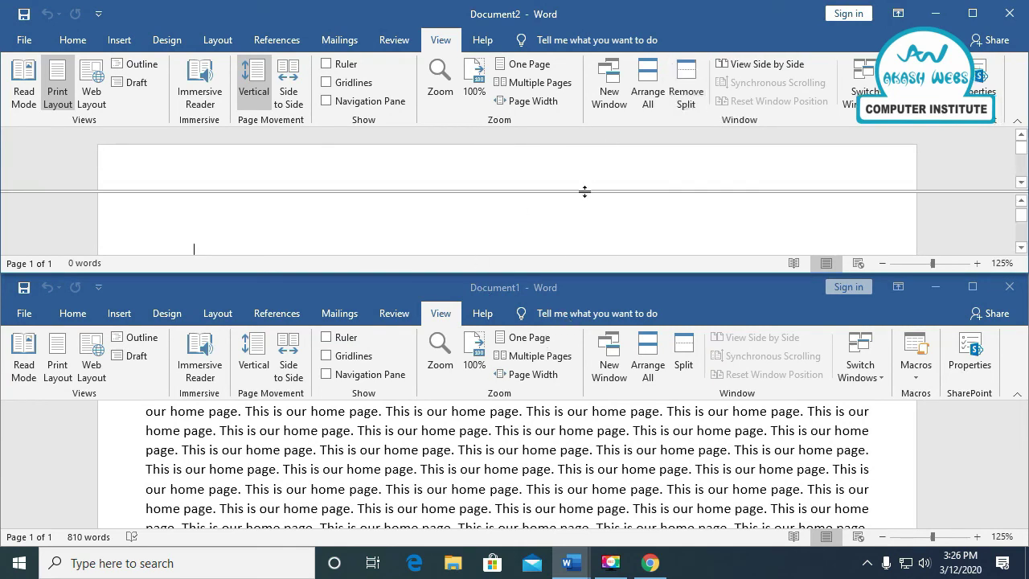
Close Document2, maximize Document1 and scroll back to the top of its page.
{"action": "left_click", "coordinate": [1009, 14]}
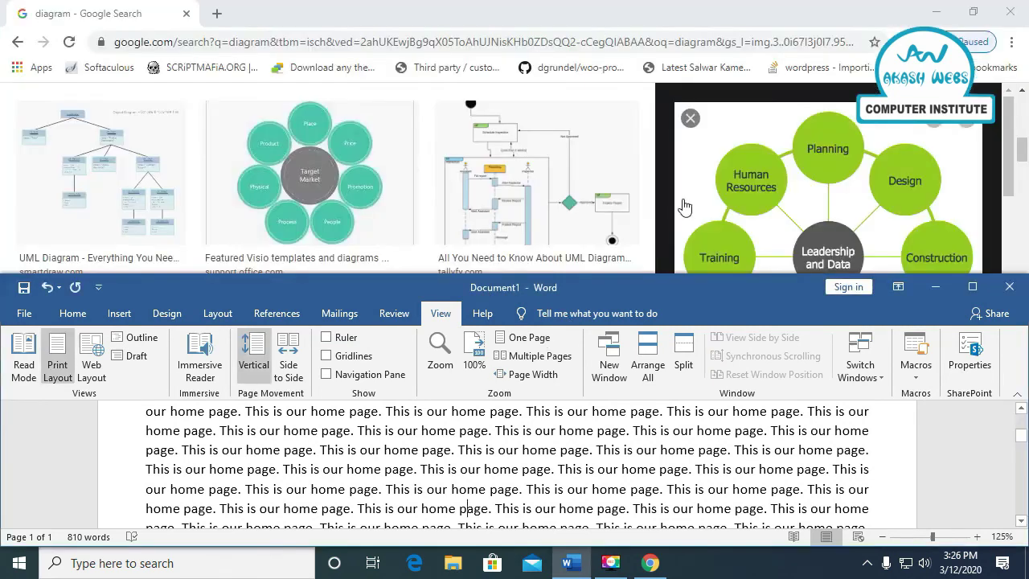
{"action": "left_click", "coordinate": [971, 287]}
{"action": "scroll", "coordinate": [491, 229], "scroll_direction": "down", "scroll_amount": 10}
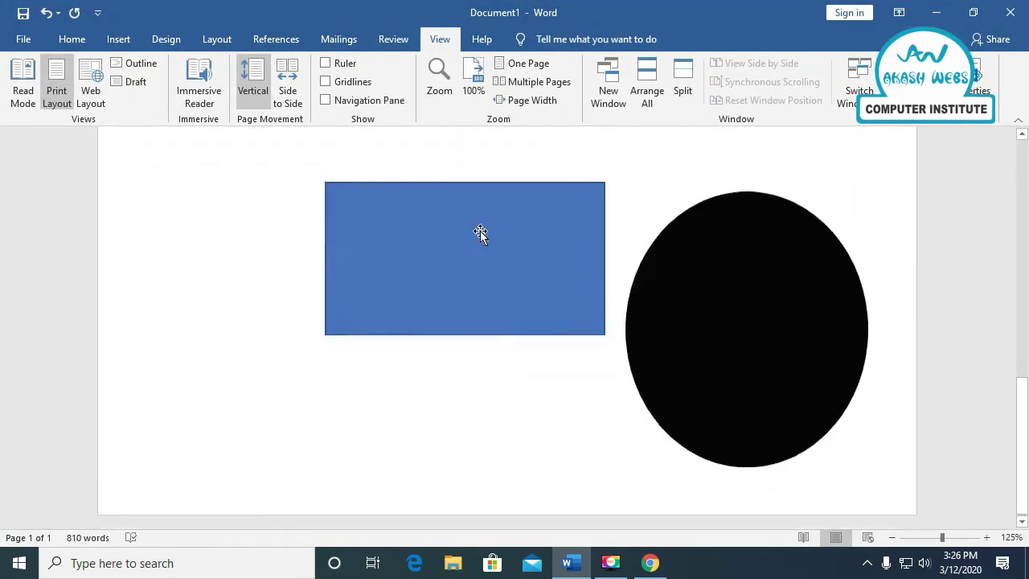
{"action": "scroll", "coordinate": [480, 230], "scroll_direction": "up", "scroll_amount": 12}
{"action": "scroll", "coordinate": [481, 231], "scroll_direction": "up", "scroll_amount": 2}
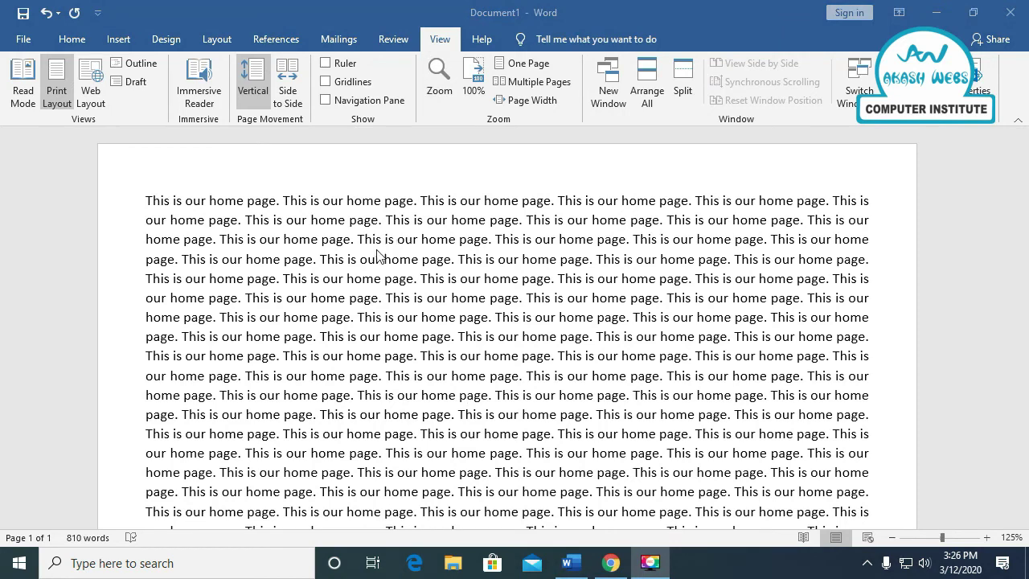
Delete all existing text and type Letter, Punjabi Typing and Hindi Typing.
{"action": "key", "text": "ctrl+a"}
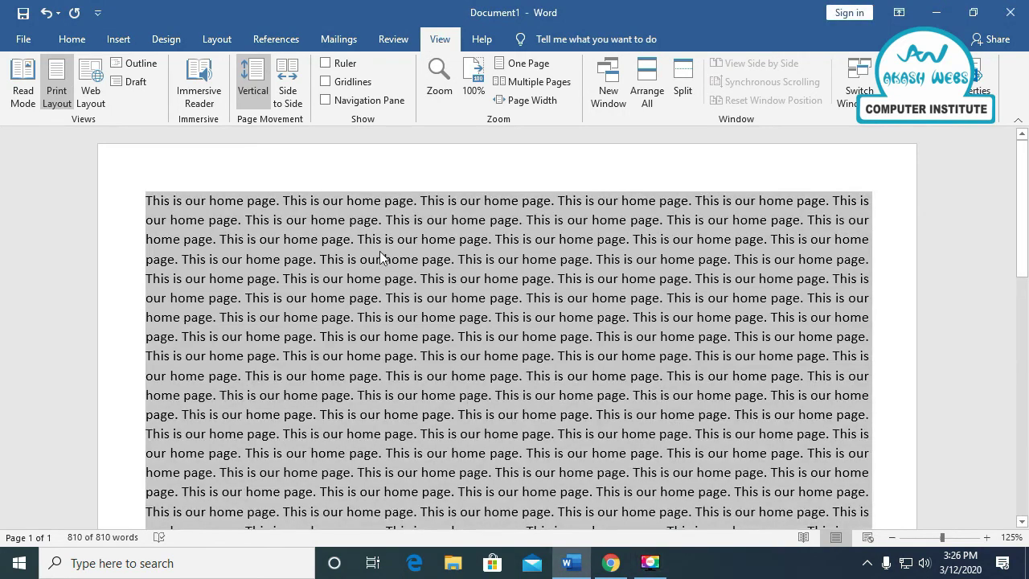
{"action": "key", "text": "Delete"}
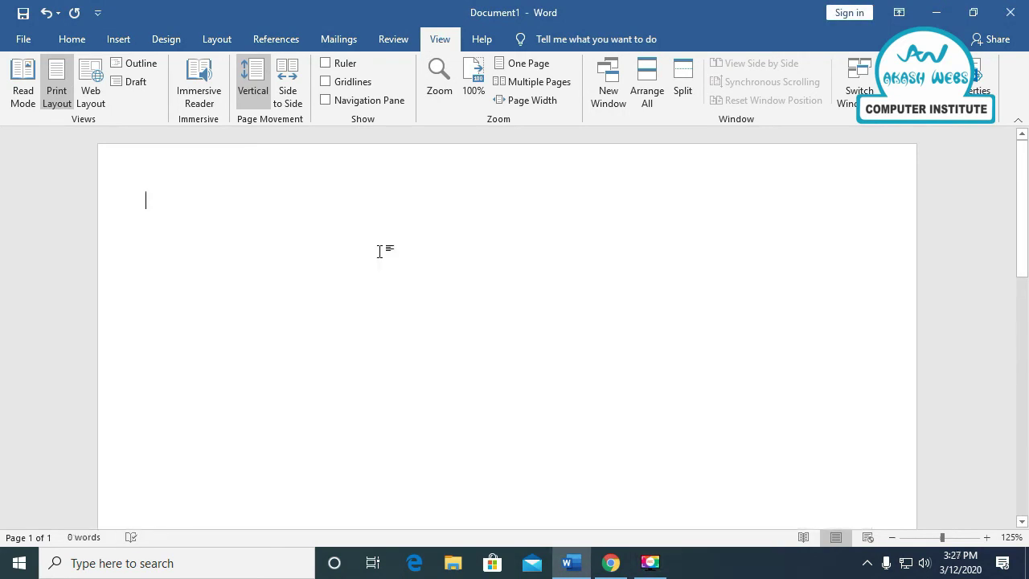
{"action": "type", "text": "Let"}
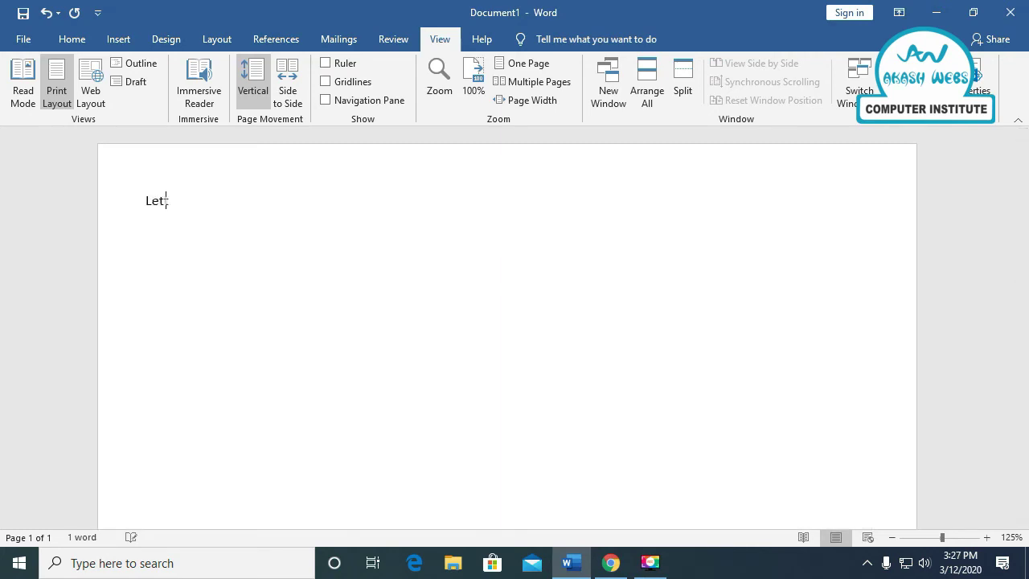
{"action": "type", "text": "ter "}
{"action": "type", "text": "Punj"}
{"action": "type", "text": "abi Typ"}
{"action": "type", "text": "ing "}
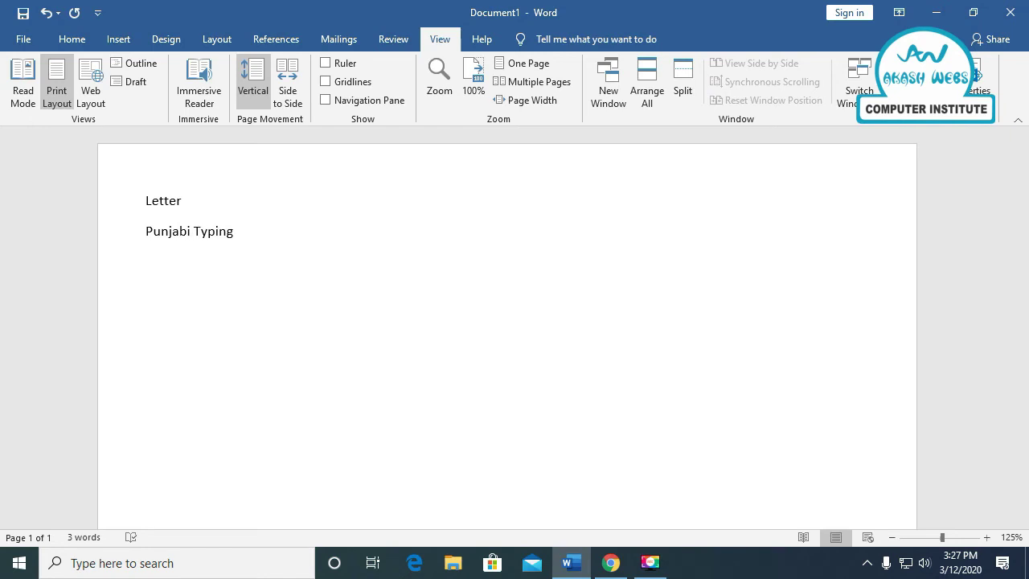
{"action": "type", "text": "H"}
{"action": "type", "text": "indi T"}
{"action": "type", "text": "yping"}
{"action": "key", "text": "Return"}
Type Letter Head, Products List and Shapes Diagrams on new lines, correcting typos.
{"action": "type", "text": "Lett"}
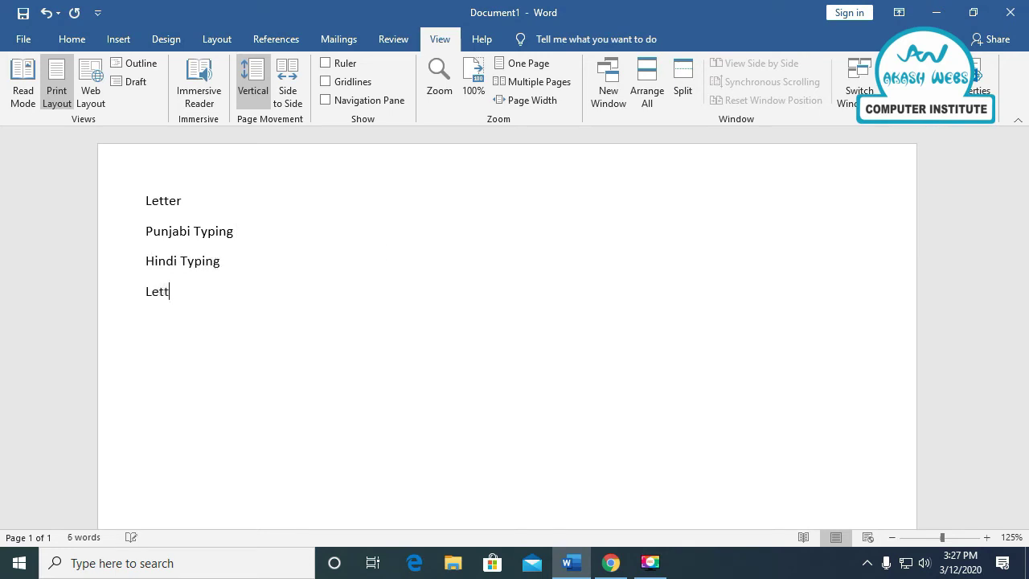
{"action": "type", "text": "er H"}
{"action": "type", "text": "ead"}
{"action": "type", "text": "Produs"}
{"action": "type", "text": "ct"}
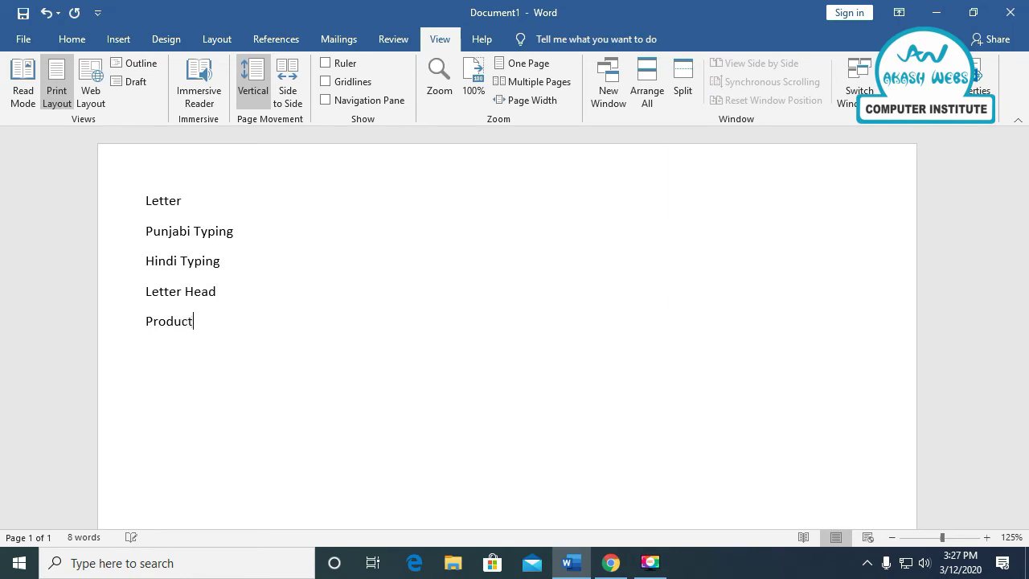
{"action": "type", "text": "s"}
{"action": "type", "text": "Lis"}
{"action": "type", "text": "Ty"}
{"action": "key", "text": "BackSpace"}
{"action": "type", "text": "L"}
{"action": "key", "text": "BackSpace"}
{"action": "type", "text": "C"}
{"action": "key", "text": "BackSpace"}
{"action": "type", "text": "hapes"}
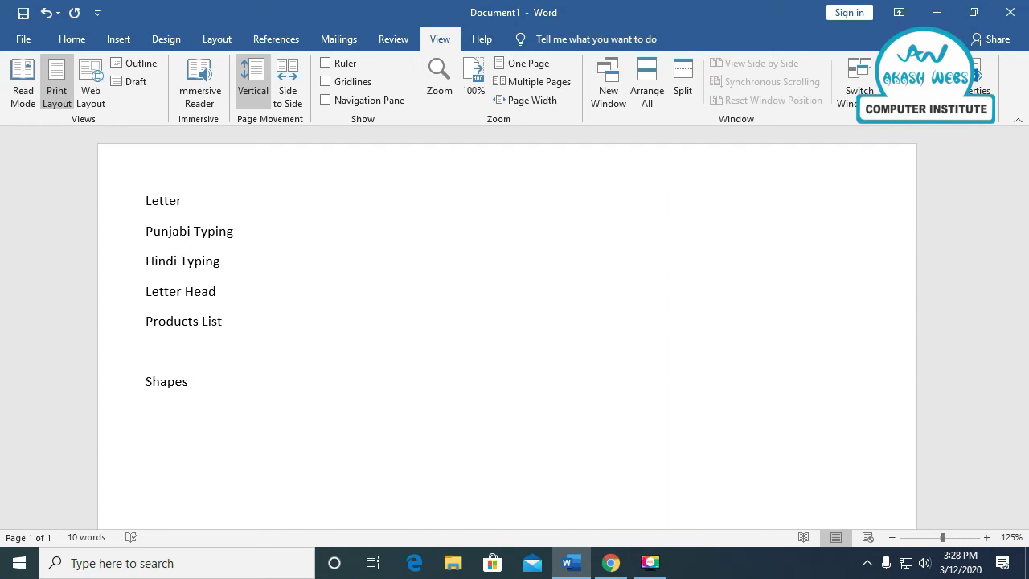
{"action": "type", "text": "Di"}
{"action": "type", "text": "agrms"}
{"action": "key", "text": "BackSpace"}
{"action": "key", "text": "BackSpace"}
Finish typing 'Diagrams' and scroll through the diagram image results in Chrome.
{"action": "type", "text": "rams"}
{"action": "left_click", "coordinate": [625, 562]}
{"action": "scroll", "coordinate": [350, 252], "scroll_direction": "up", "scroll_amount": 5}
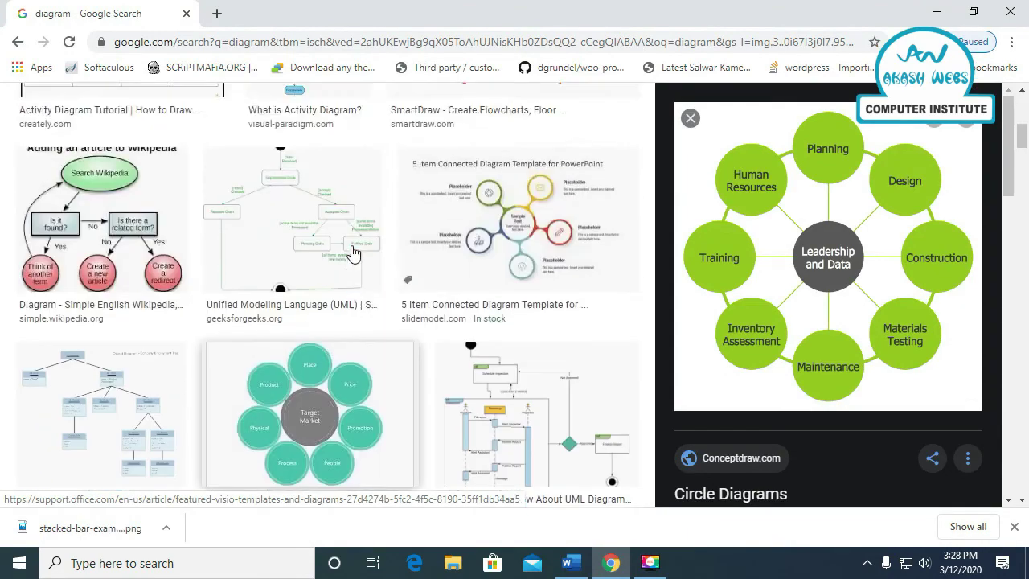
{"action": "scroll", "coordinate": [350, 252], "scroll_direction": "down", "scroll_amount": 3}
{"action": "scroll", "coordinate": [350, 253], "scroll_direction": "down", "scroll_amount": 3}
{"action": "scroll", "coordinate": [350, 252], "scroll_direction": "down", "scroll_amount": 3}
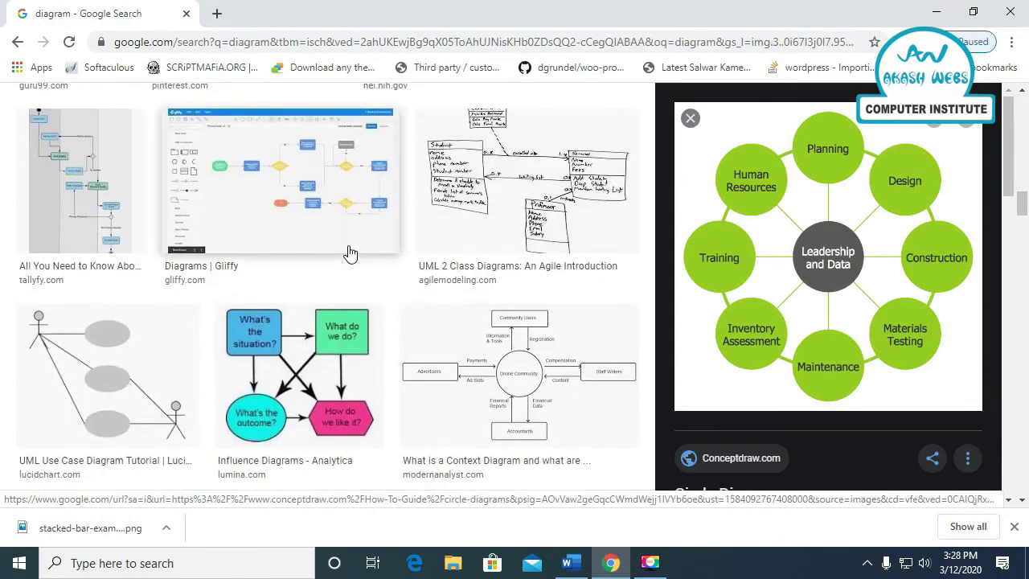
{"action": "scroll", "coordinate": [350, 253], "scroll_direction": "down", "scroll_amount": 3}
{"action": "scroll", "coordinate": [345, 252], "scroll_direction": "up", "scroll_amount": 4}
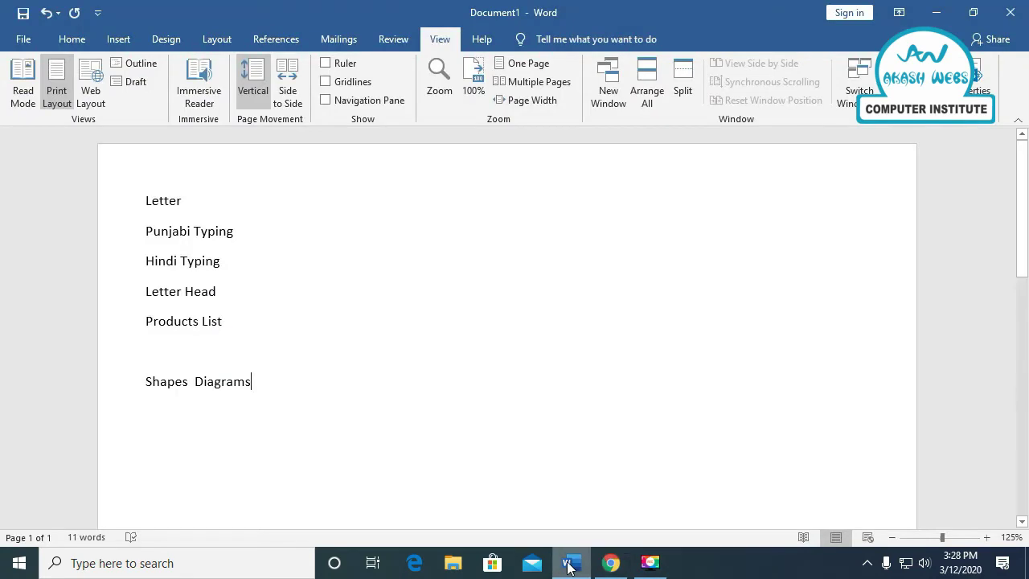
Bring the Word document back in front of the browser with the Insert tab showing.
{"action": "left_click", "coordinate": [567, 562]}
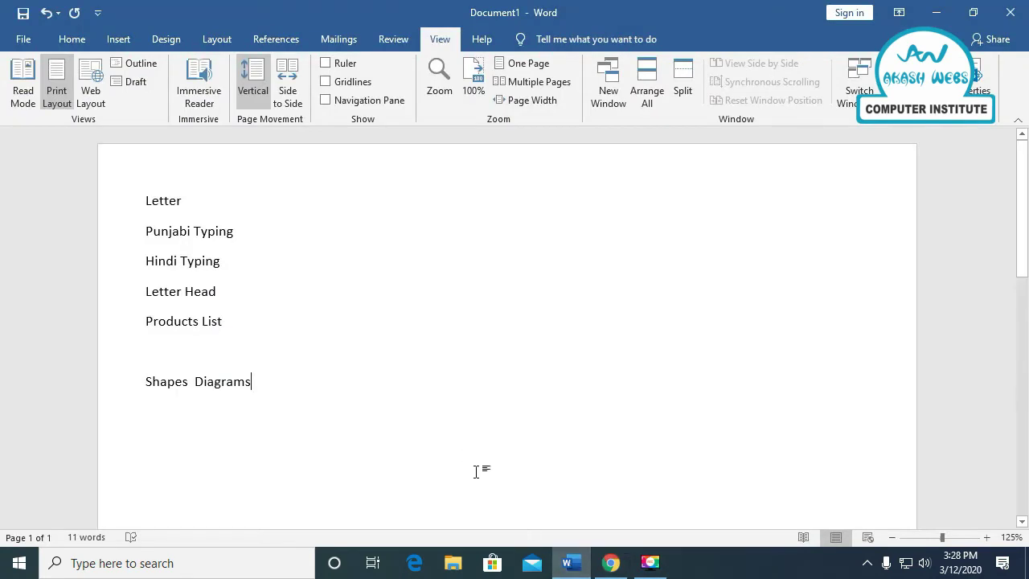
{"action": "left_click", "coordinate": [569, 566]}
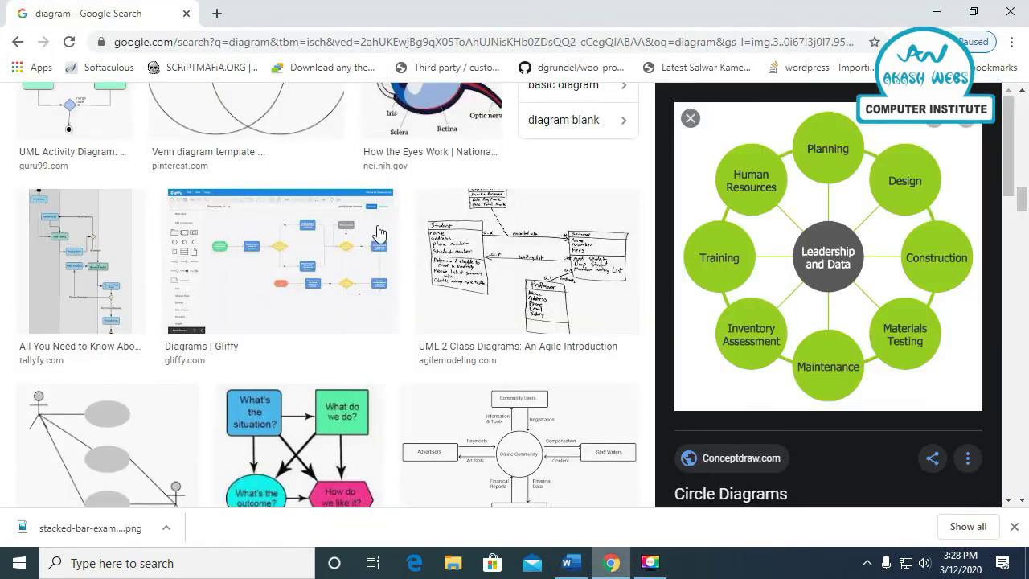
{"action": "left_click", "coordinate": [567, 566]}
{"action": "left_click", "coordinate": [118, 39]}
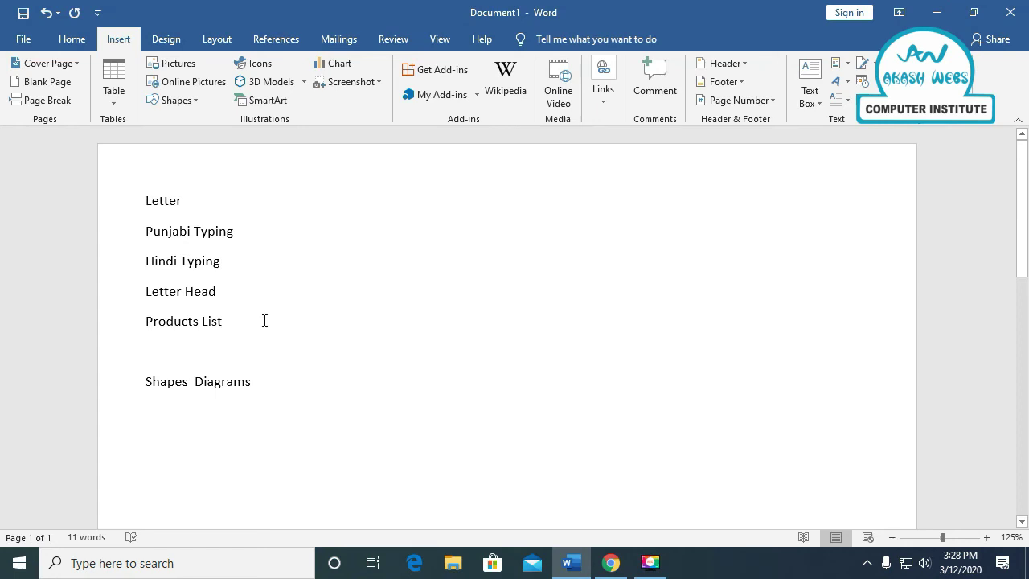
Start a new line below Shapes Diagrams for the Resume entry.
{"action": "key", "text": "Return"}
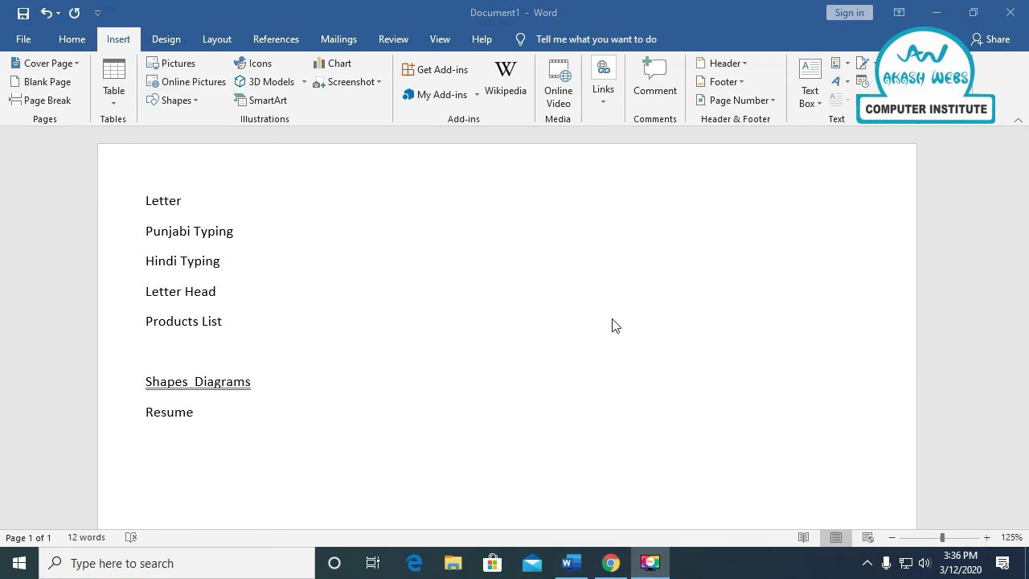
Insert a Motion (Even Page) header and type 'Social Studies' as its document title.
{"action": "left_click", "coordinate": [746, 66]}
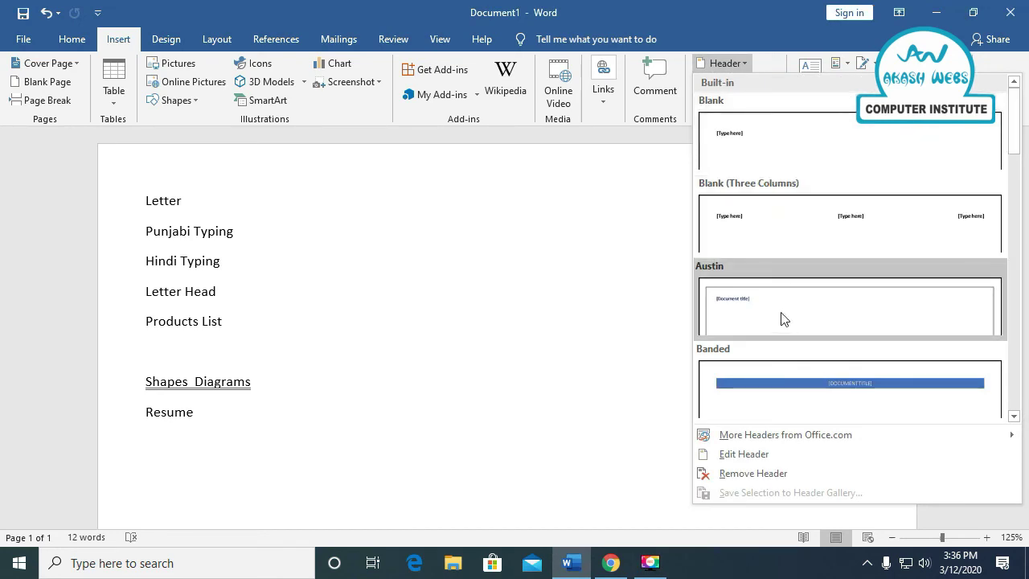
{"action": "scroll", "coordinate": [784, 319], "scroll_direction": "down", "scroll_amount": 5}
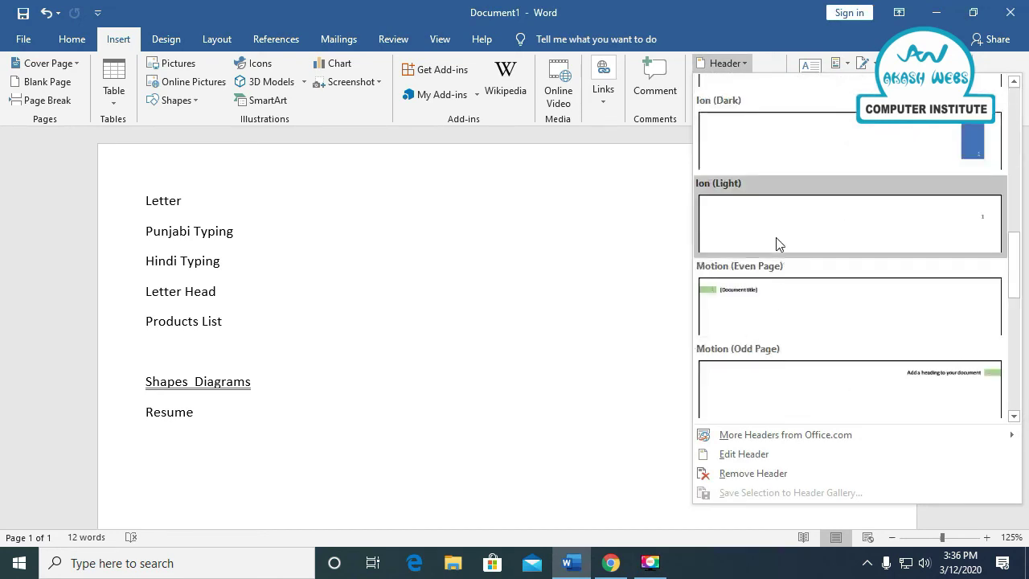
{"action": "left_click", "coordinate": [772, 290]}
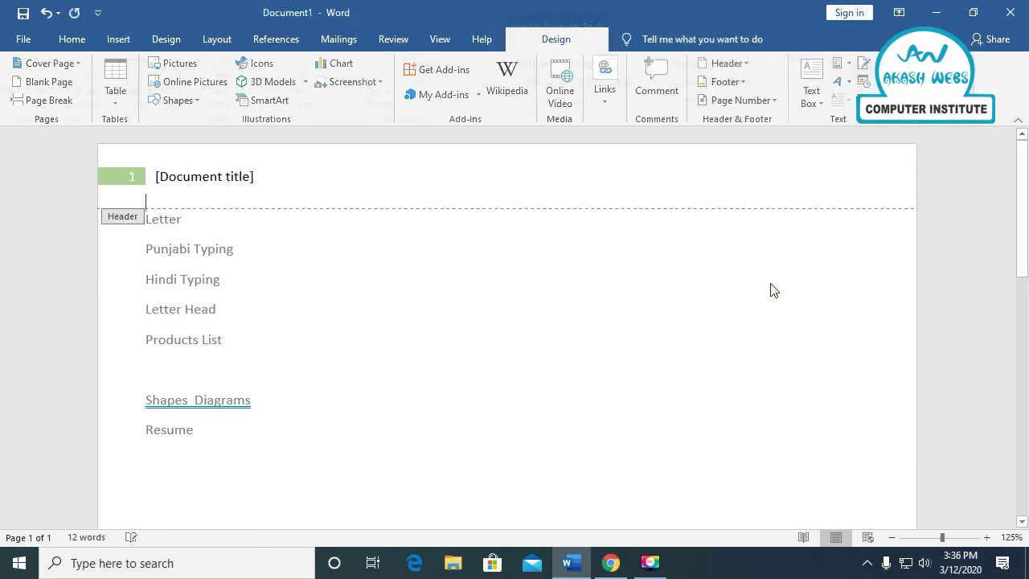
{"action": "left_click", "coordinate": [225, 183]}
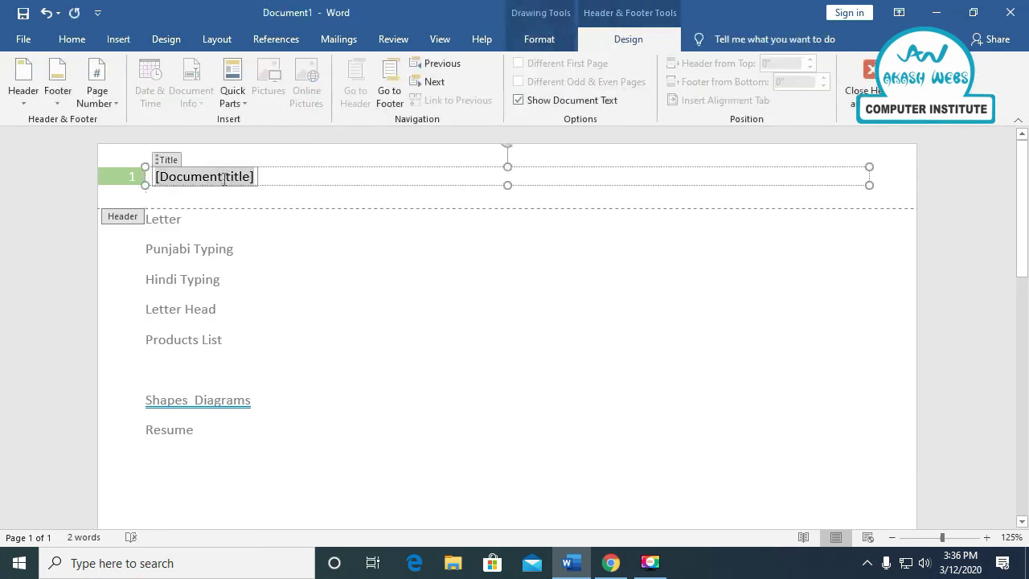
{"action": "type", "text": "Socail Studies"}
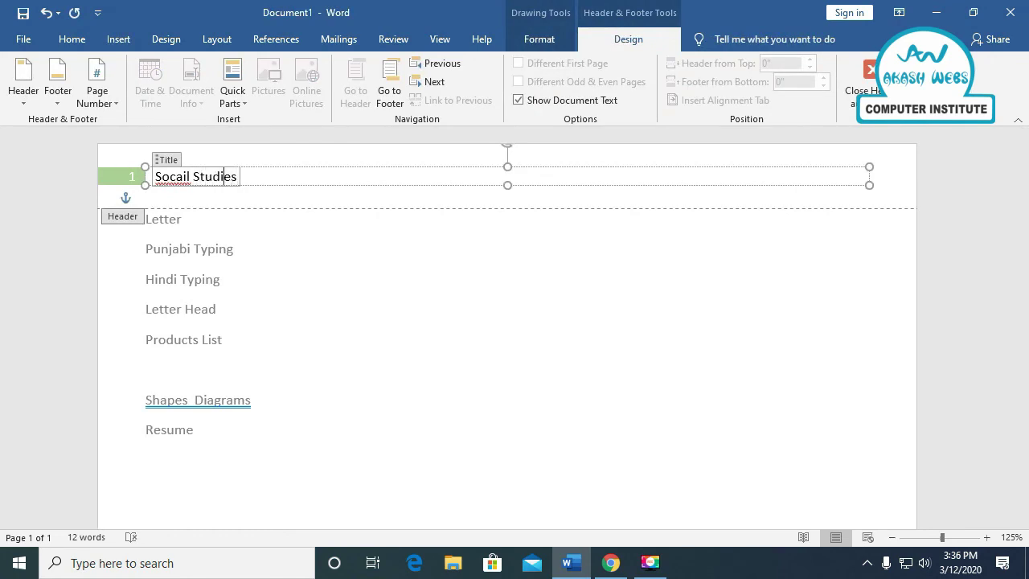
{"action": "key", "text": "BackSpace"}
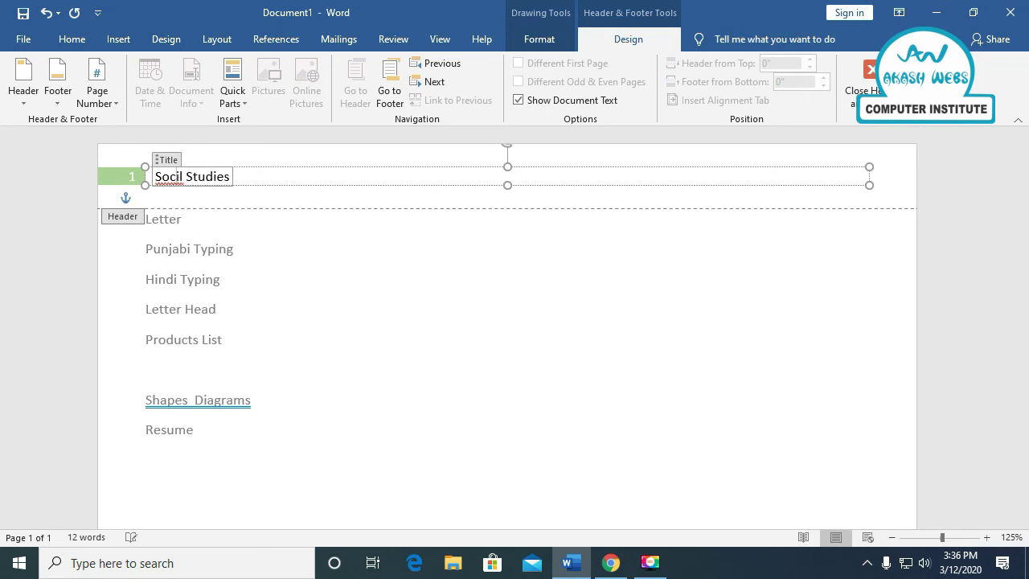
{"action": "type", "text": "a"}
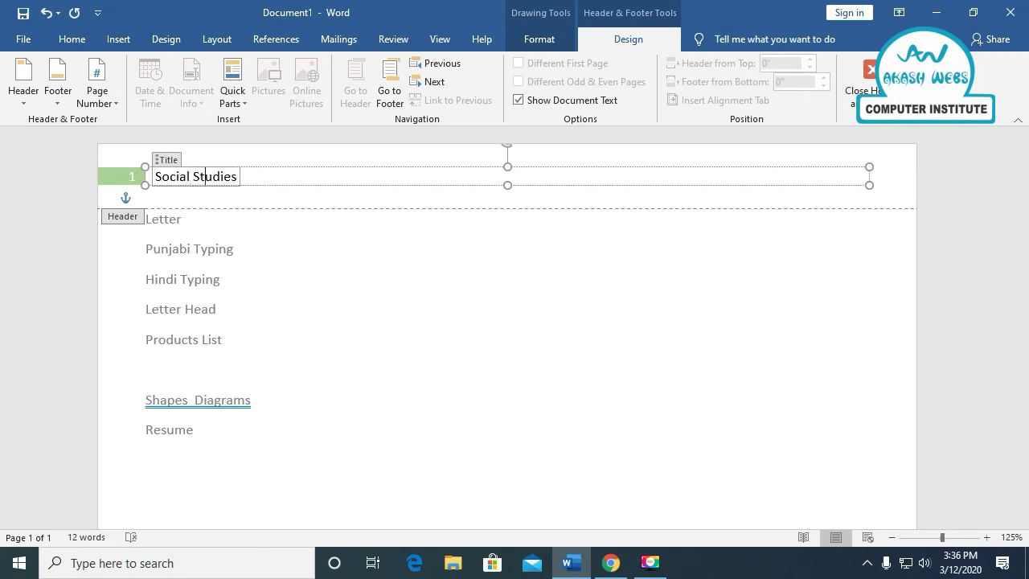
Close Header and Footer editing and return to the document body.
{"action": "left_click", "coordinate": [867, 81]}
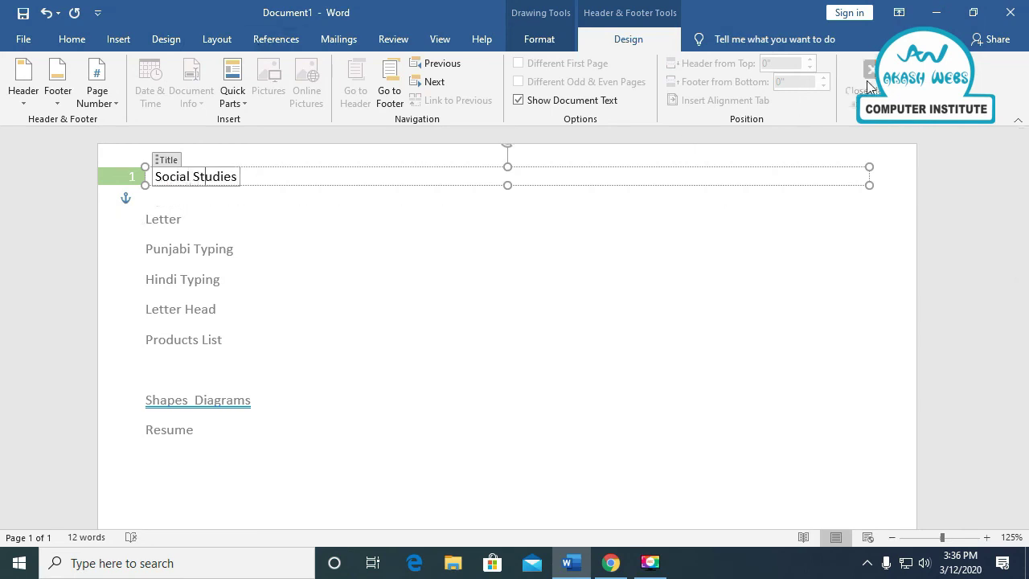
{"action": "scroll", "coordinate": [443, 284], "scroll_direction": "down", "scroll_amount": 3}
{"action": "scroll", "coordinate": [443, 284], "scroll_direction": "down", "scroll_amount": 3}
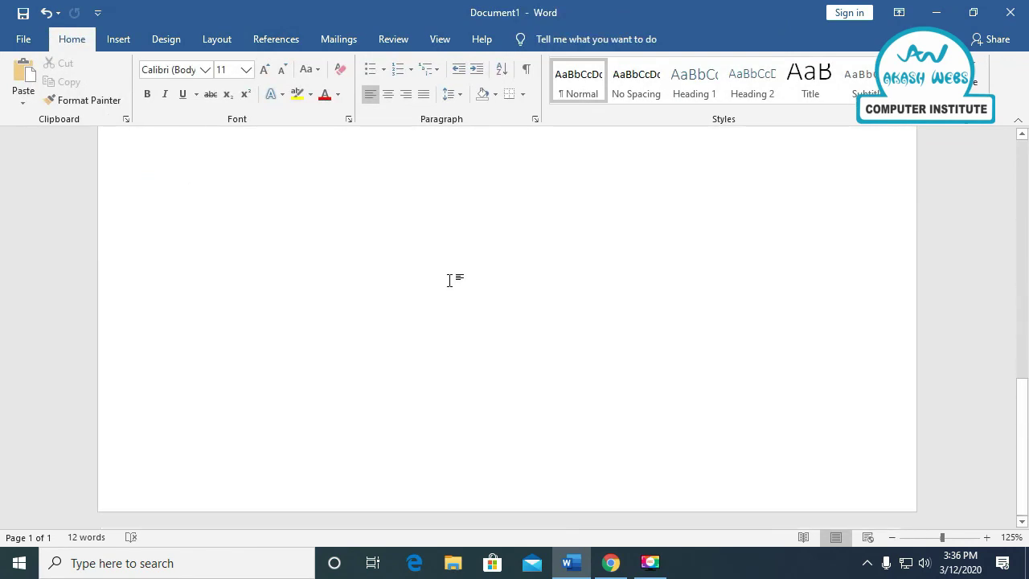
{"action": "scroll", "coordinate": [450, 279], "scroll_direction": "up", "scroll_amount": 4}
{"action": "scroll", "coordinate": [451, 280], "scroll_direction": "up", "scroll_amount": 1}
Add blank lines below Resume until the document extends to page 3.
{"action": "key", "text": "Return"}
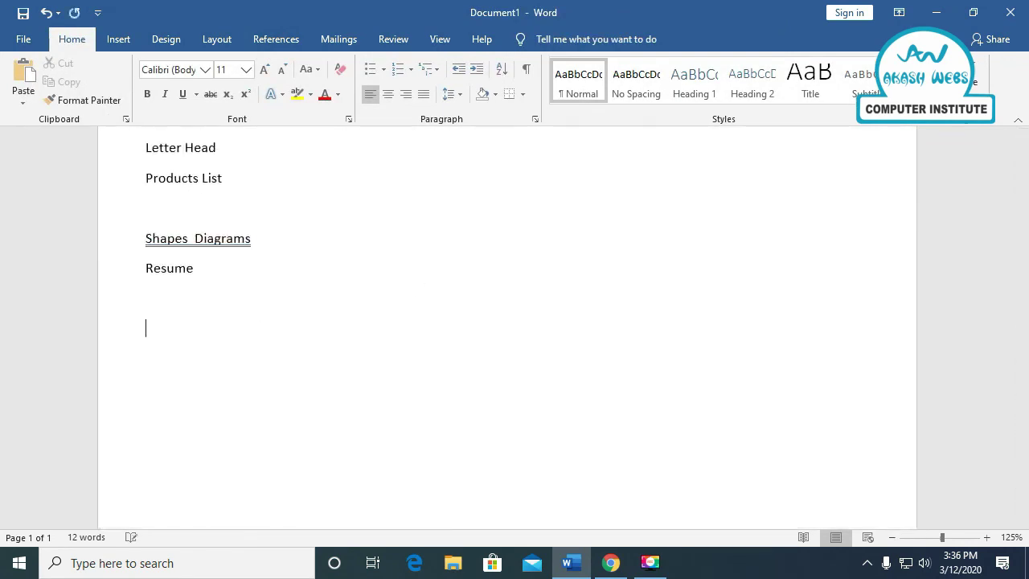
{"action": "key", "text": "Return"}
{"action": "key", "text": "Return"}
{"action": "key", "text": "Return"}
{"action": "key", "text": "Return"}
{"action": "key", "text": "Return"}
{"action": "key", "text": "Return"}
{"action": "key", "text": "Return"}
{"action": "key", "text": "Return"}
{"action": "key", "text": "Return"}
{"action": "key", "text": "Return"}
{"action": "key", "text": "Return"}
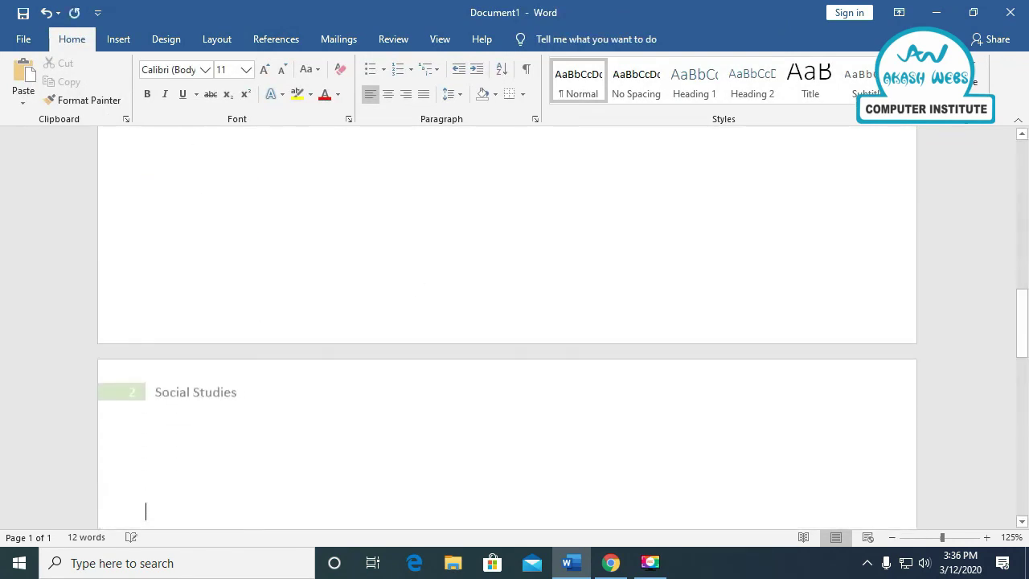
{"action": "key", "text": "Return"}
{"action": "key", "text": "Return"}
{"action": "key", "text": "Return"}
{"action": "key", "text": "Return"}
{"action": "key", "text": "Return"}
{"action": "key", "text": "Return"}
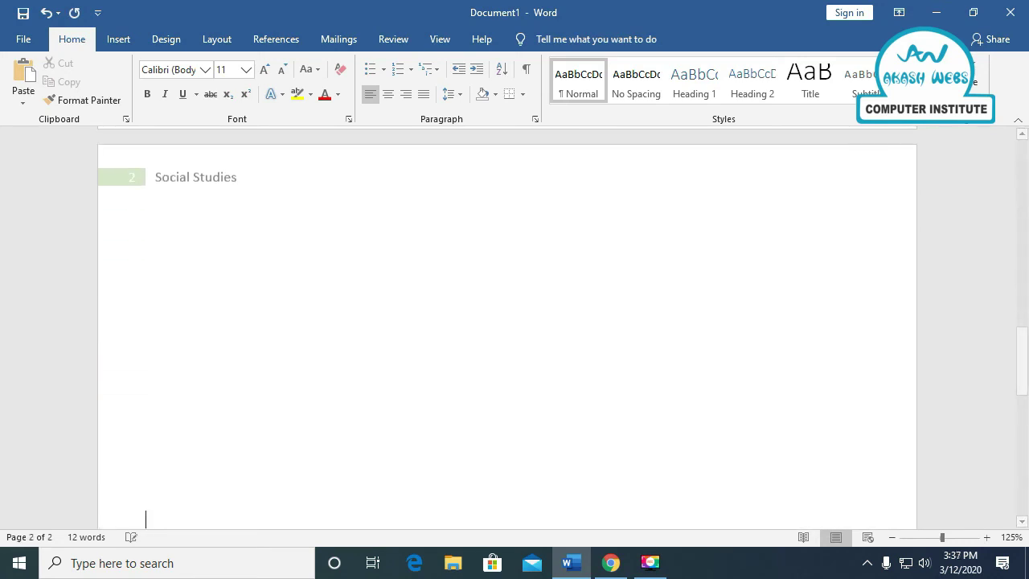
{"action": "key", "text": "Return"}
{"action": "key", "text": "Return"}
{"action": "key", "text": "Return"}
{"action": "key", "text": "Return"}
{"action": "key", "text": "Return"}
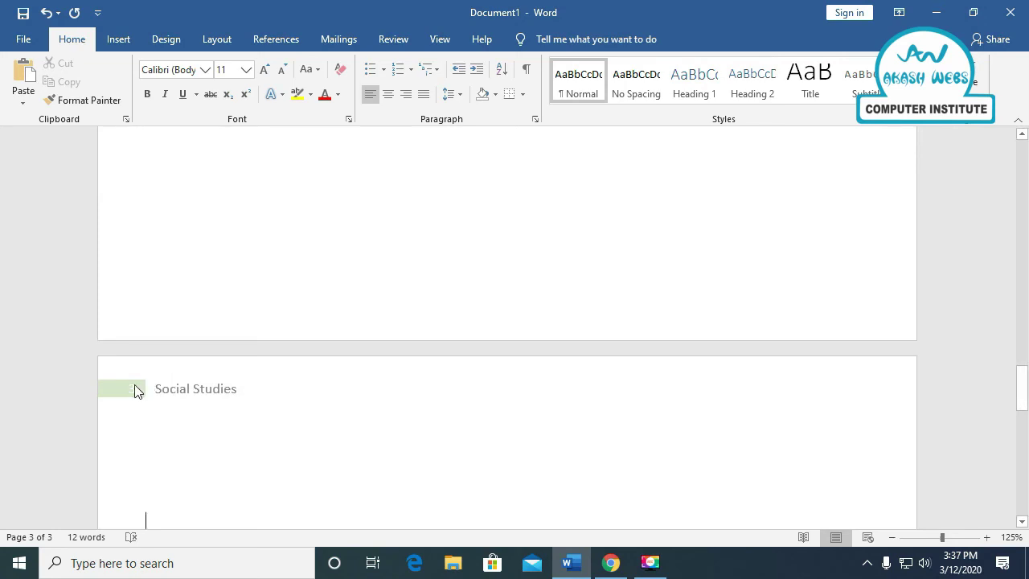
{"action": "scroll", "coordinate": [227, 364], "scroll_direction": "down", "scroll_amount": 3}
{"action": "scroll", "coordinate": [227, 364], "scroll_direction": "up", "scroll_amount": 3}
{"action": "scroll", "coordinate": [227, 362], "scroll_direction": "up", "scroll_amount": 2}
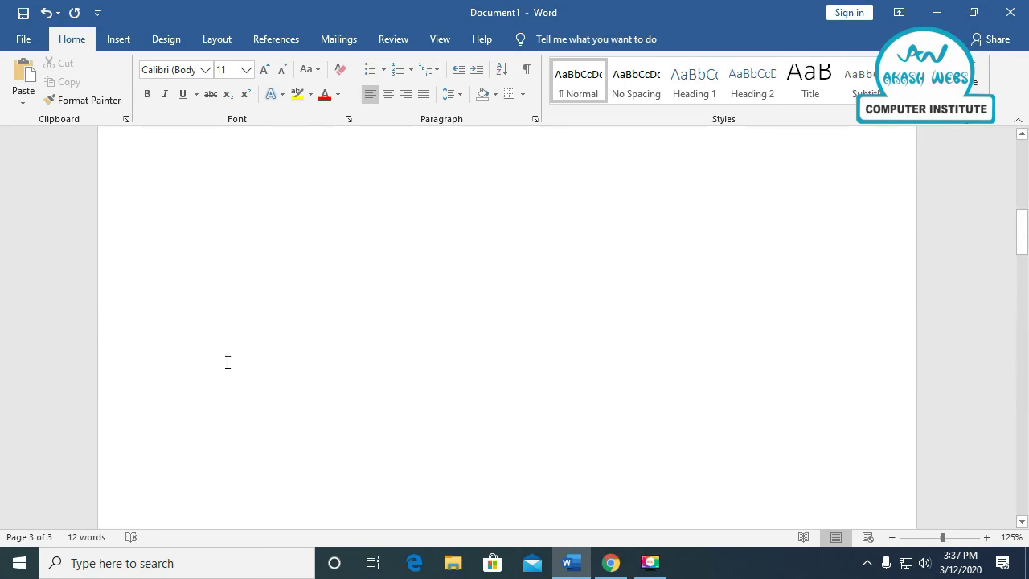
{"action": "scroll", "coordinate": [228, 361], "scroll_direction": "up", "scroll_amount": 3}
Insert the blue banded footer design and return to the document body.
{"action": "left_click", "coordinate": [118, 39]}
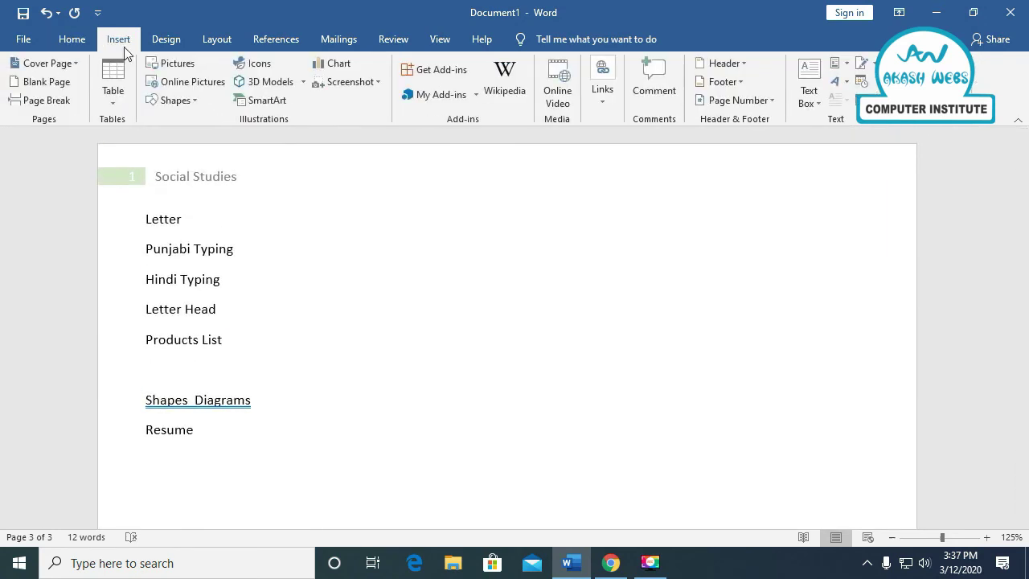
{"action": "left_click", "coordinate": [741, 83]}
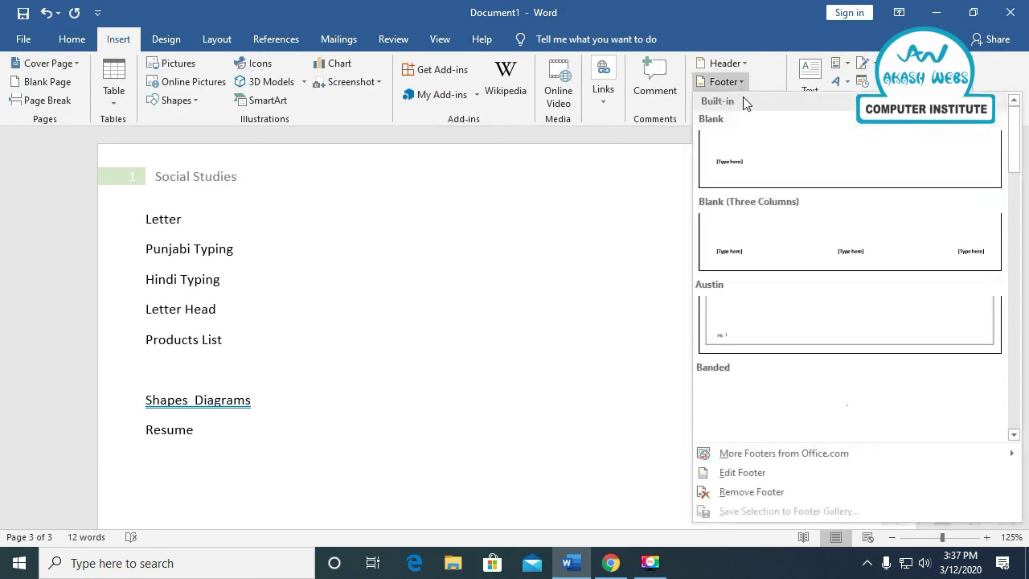
{"action": "scroll", "coordinate": [866, 254], "scroll_direction": "down", "scroll_amount": 5}
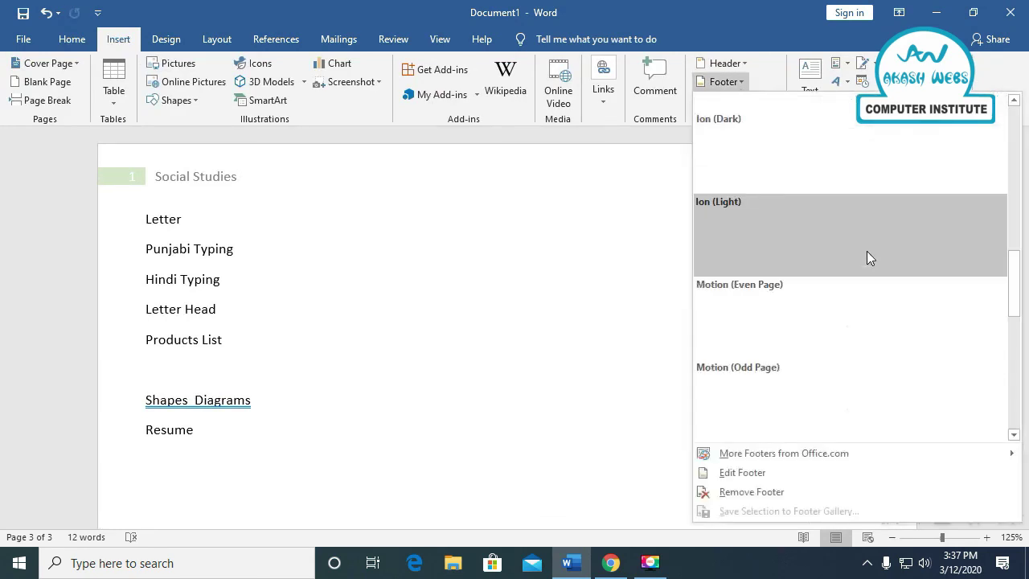
{"action": "left_click", "coordinate": [864, 175]}
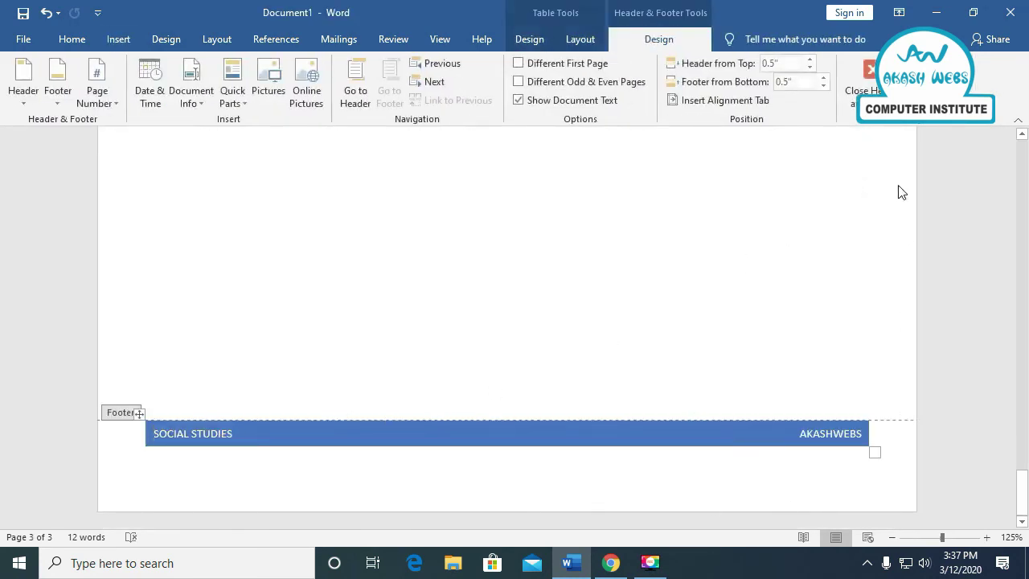
{"action": "left_click", "coordinate": [864, 80]}
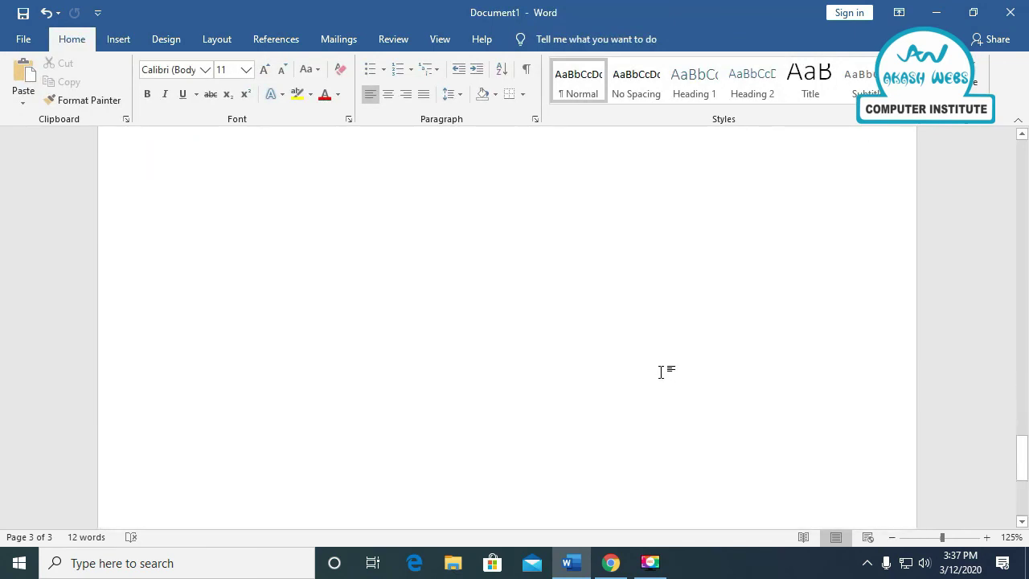
Open the page header for editing to check it, then close it.
{"action": "left_click", "coordinate": [119, 39]}
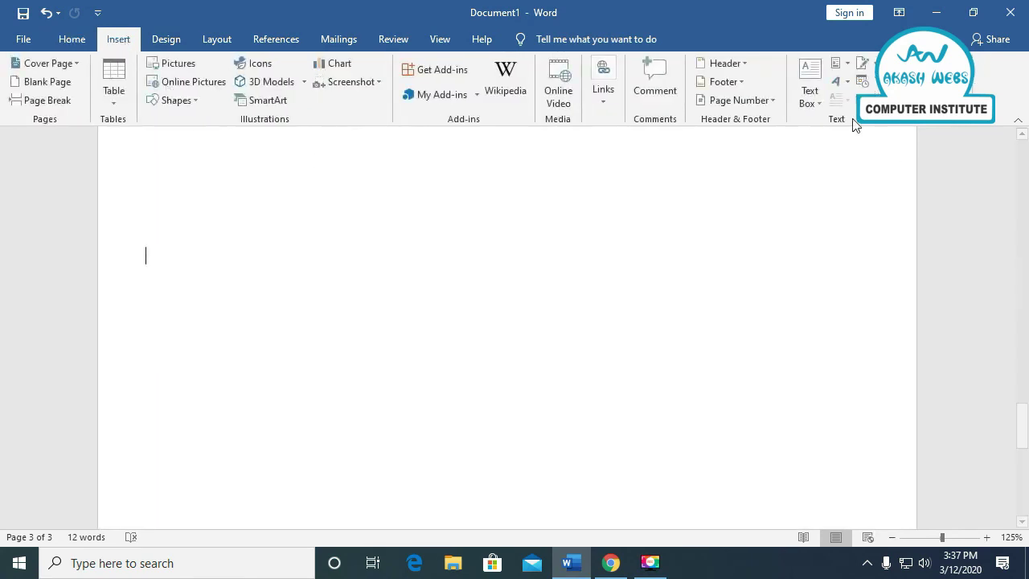
{"action": "left_click", "coordinate": [741, 65]}
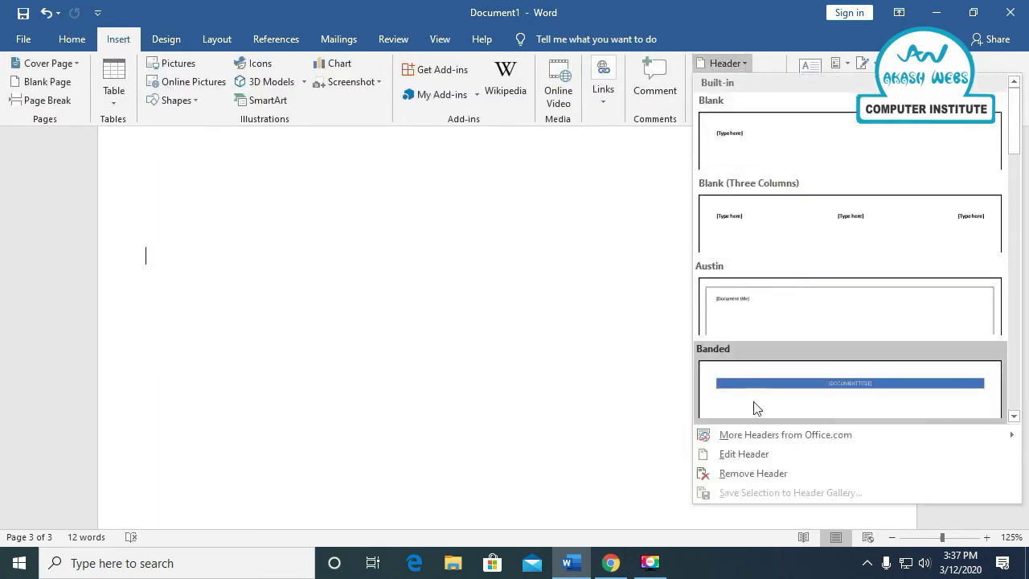
{"action": "left_click", "coordinate": [753, 458]}
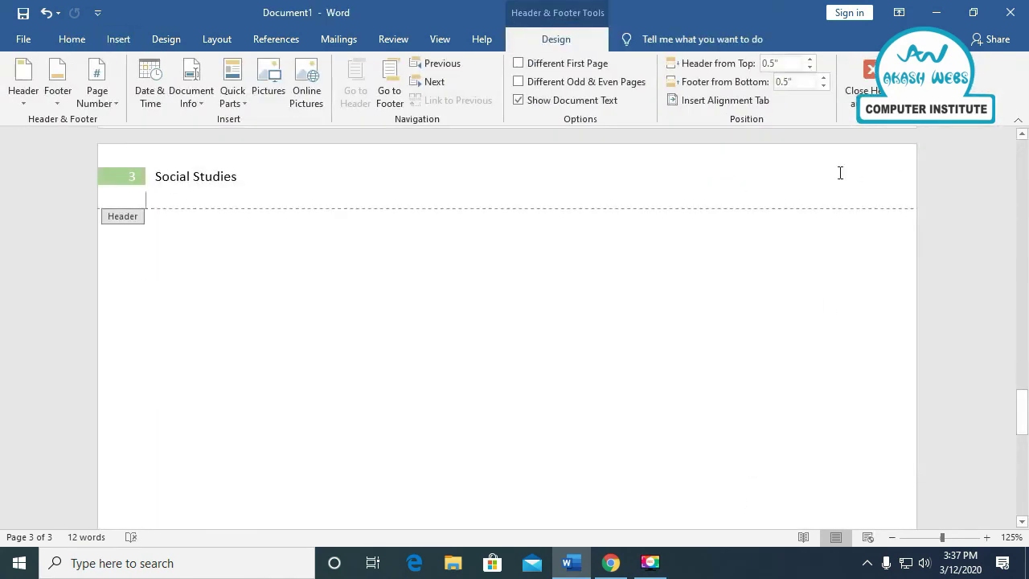
{"action": "left_click", "coordinate": [871, 81]}
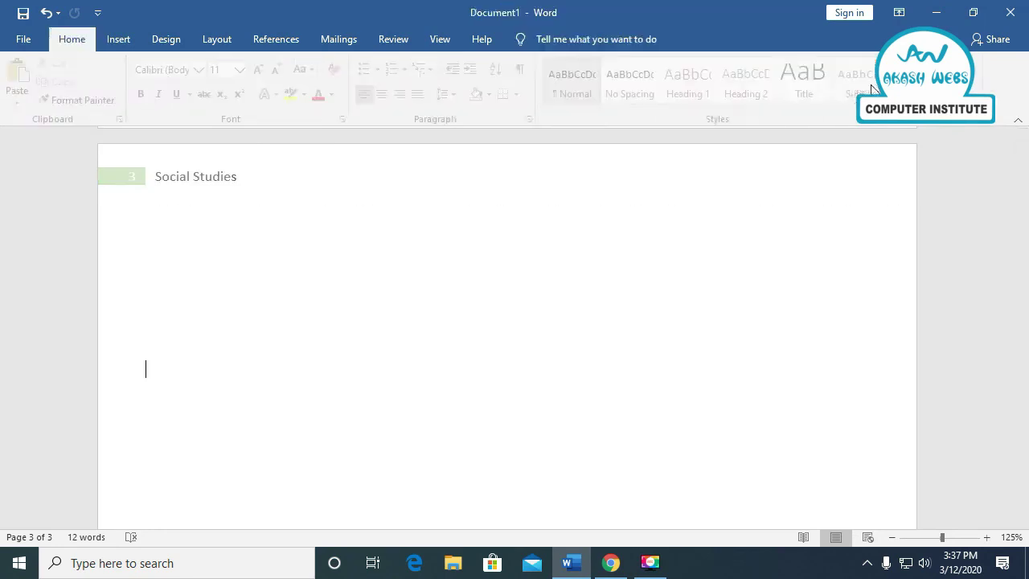
Reapply the banded footer reading SOCIAL STUDIES to the pages.
{"action": "left_click", "coordinate": [104, 41]}
{"action": "left_click", "coordinate": [738, 81]}
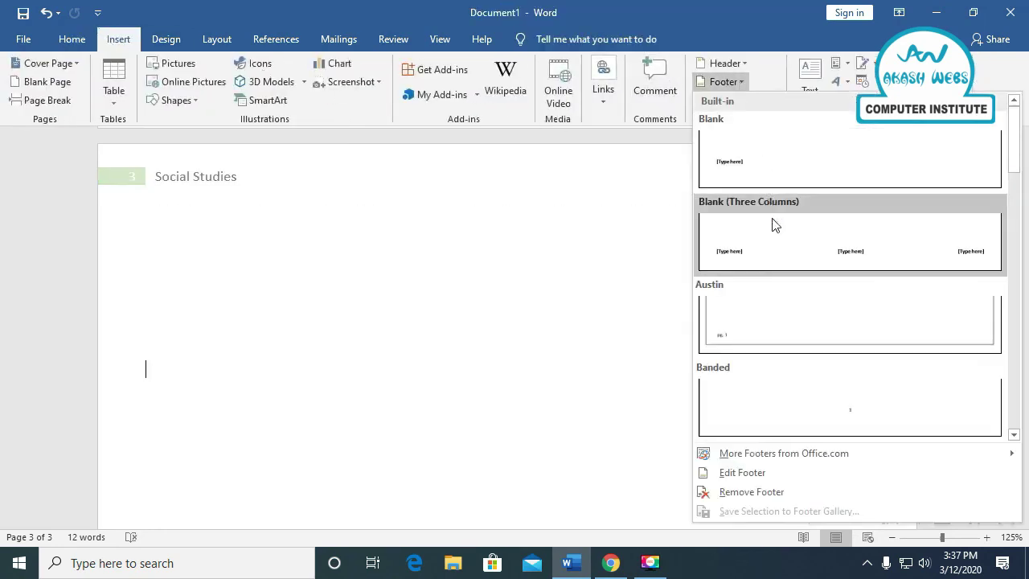
{"action": "left_click", "coordinate": [741, 473]}
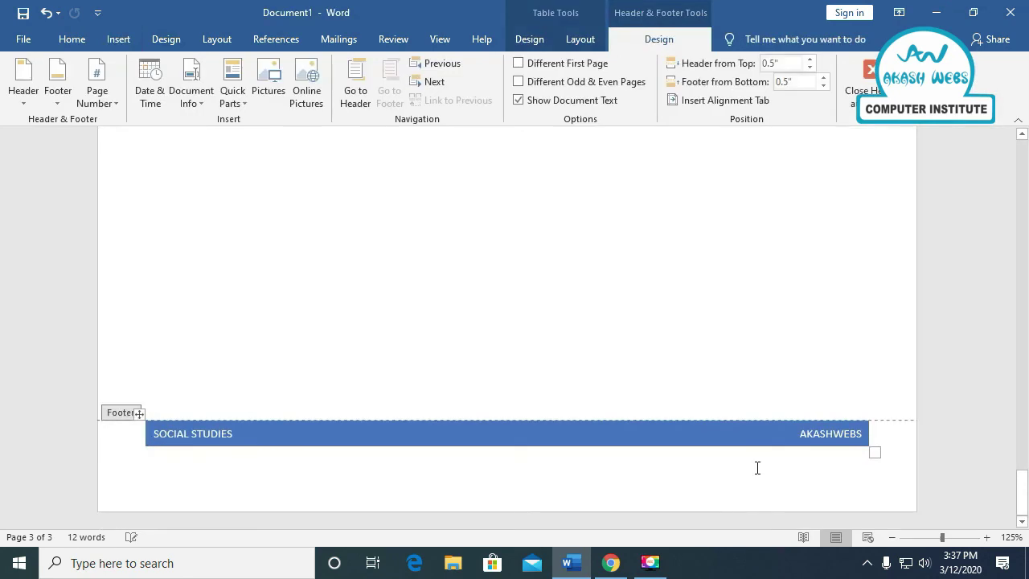
{"action": "left_click", "coordinate": [868, 80]}
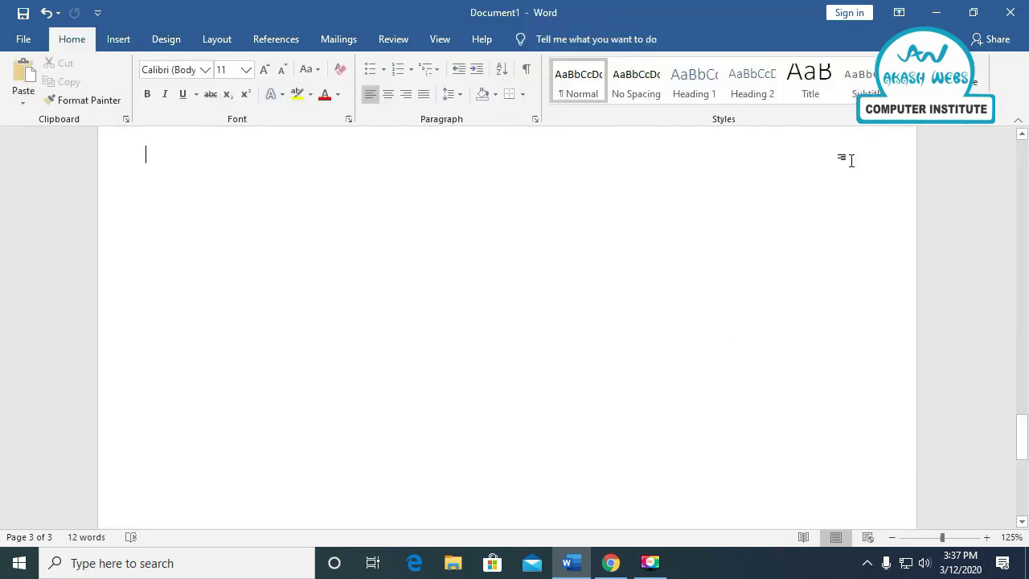
{"action": "left_click", "coordinate": [112, 39]}
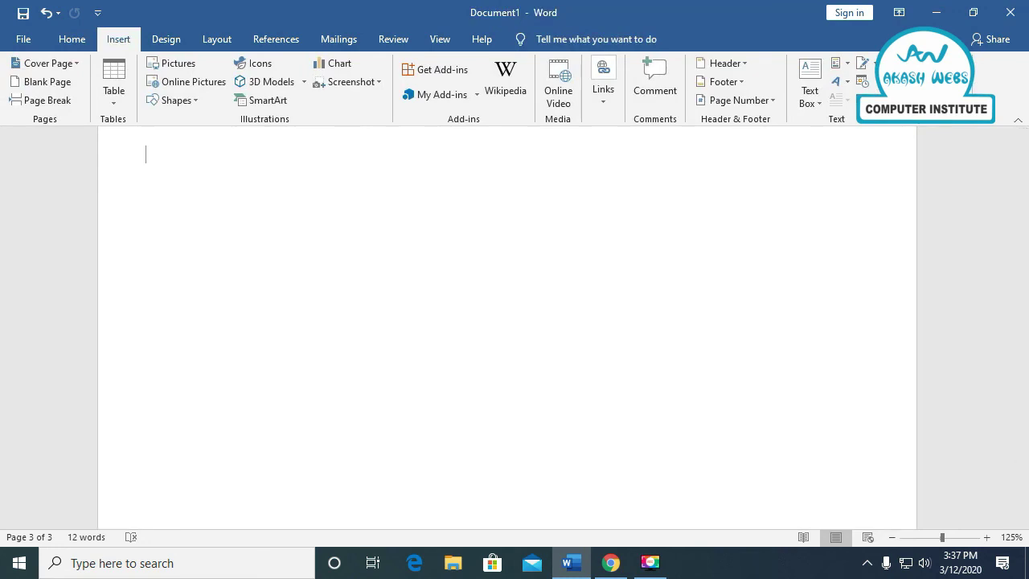
Draw a text box at the top right of page 3 and type 'afafdfdsf' in it.
{"action": "left_click", "coordinate": [815, 103]}
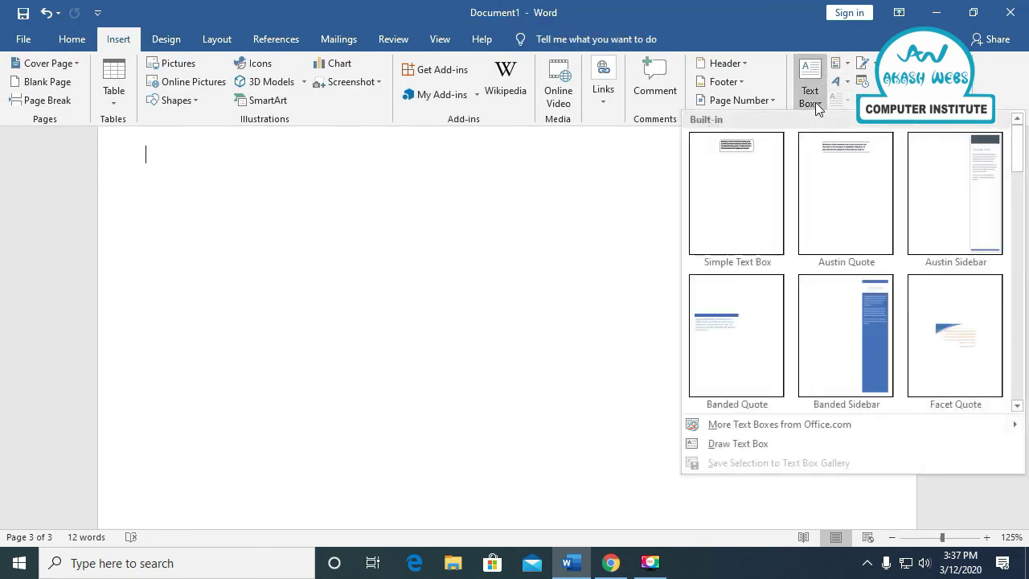
{"action": "left_click", "coordinate": [723, 444]}
{"action": "scroll", "coordinate": [728, 234], "scroll_direction": "up", "scroll_amount": 3}
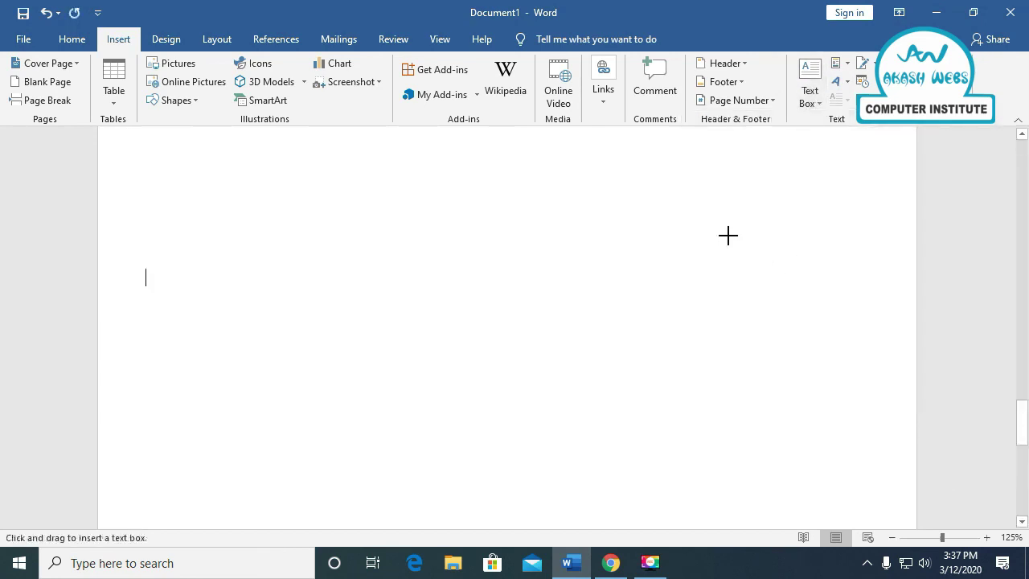
{"action": "scroll", "coordinate": [728, 234], "scroll_direction": "up", "scroll_amount": 3}
{"action": "mouse_move", "coordinate": [721, 194]}
{"action": "left_mouse_down"}
{"action": "mouse_move", "coordinate": [916, 278]}
{"action": "mouse_move", "coordinate": [908, 264]}
{"action": "left_mouse_up"}
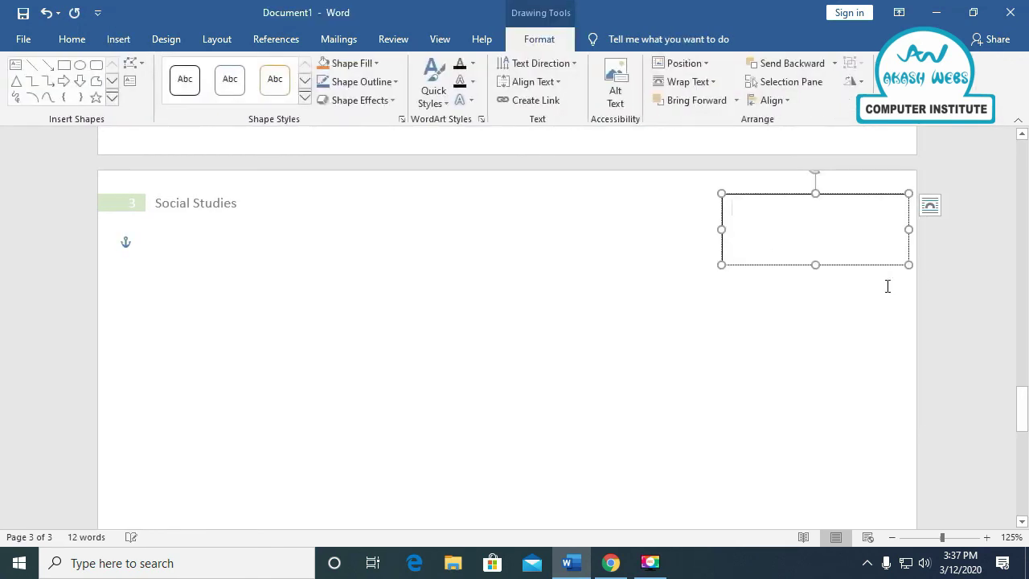
{"action": "type", "text": "afafdfdsf"}
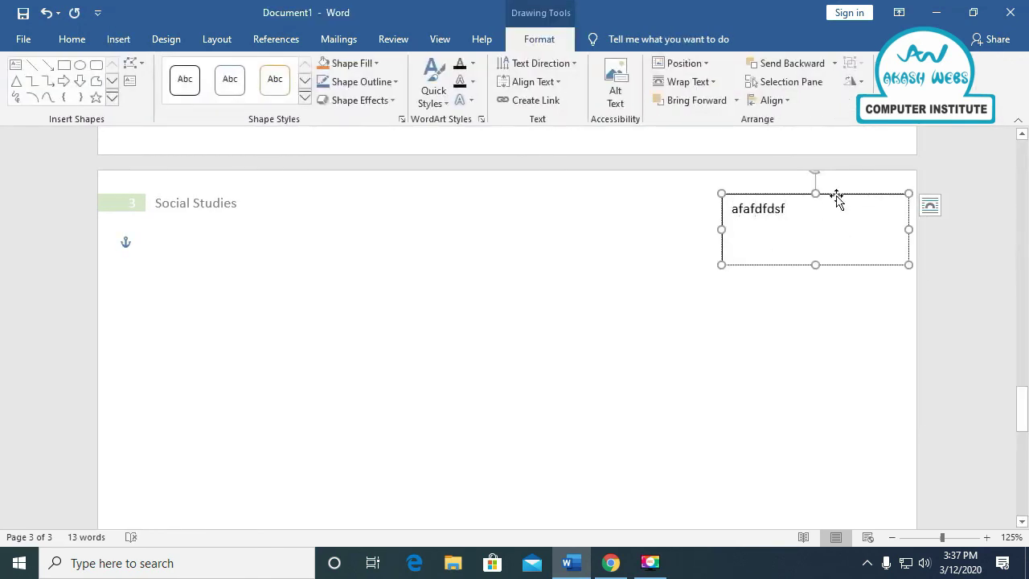
Shorten the text box by dragging its bottom edge upward.
{"action": "left_click", "coordinate": [836, 199]}
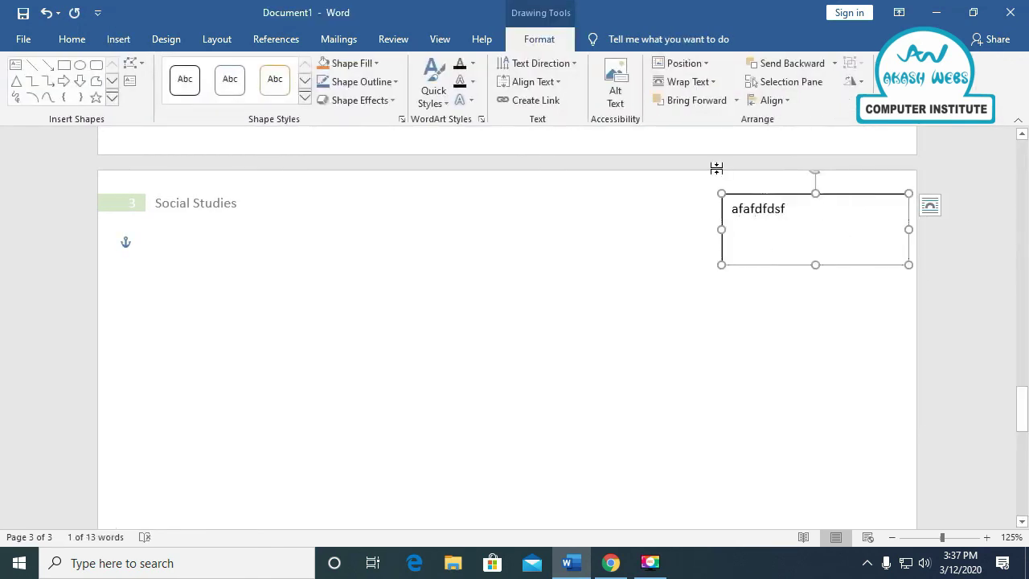
{"action": "left_click", "coordinate": [378, 83]}
{"action": "left_click", "coordinate": [369, 230]}
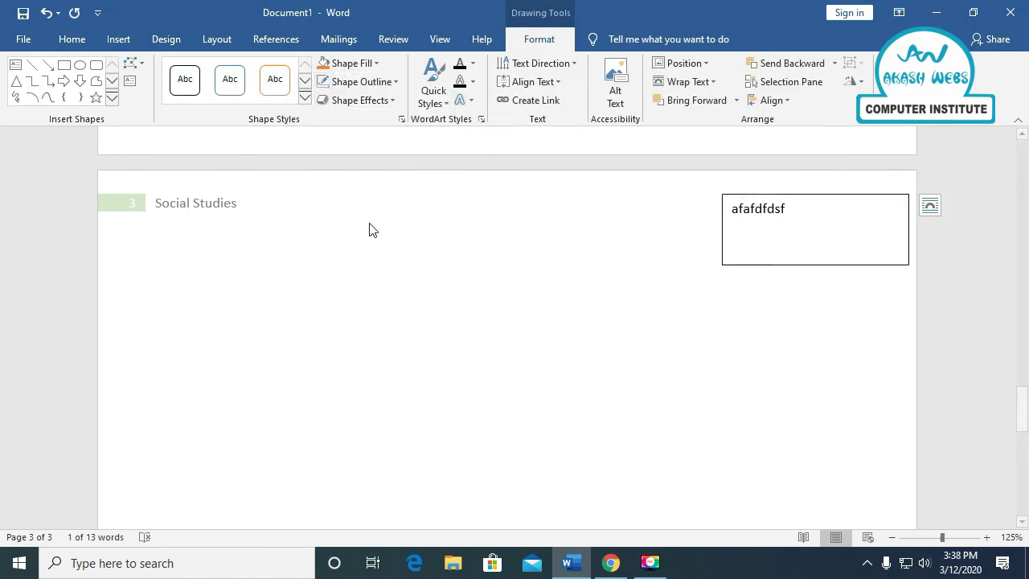
{"action": "left_click", "coordinate": [723, 262]}
{"action": "mouse_move", "coordinate": [814, 264]}
{"action": "left_mouse_down"}
{"action": "mouse_move", "coordinate": [812, 225]}
{"action": "mouse_move", "coordinate": [790, 185]}
{"action": "left_mouse_up"}
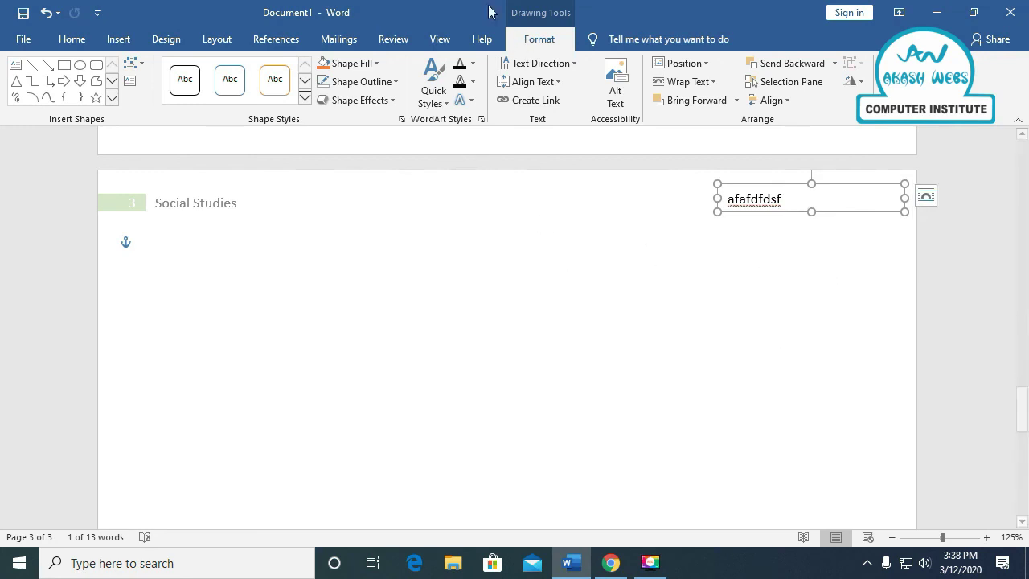
{"action": "left_click", "coordinate": [113, 39]}
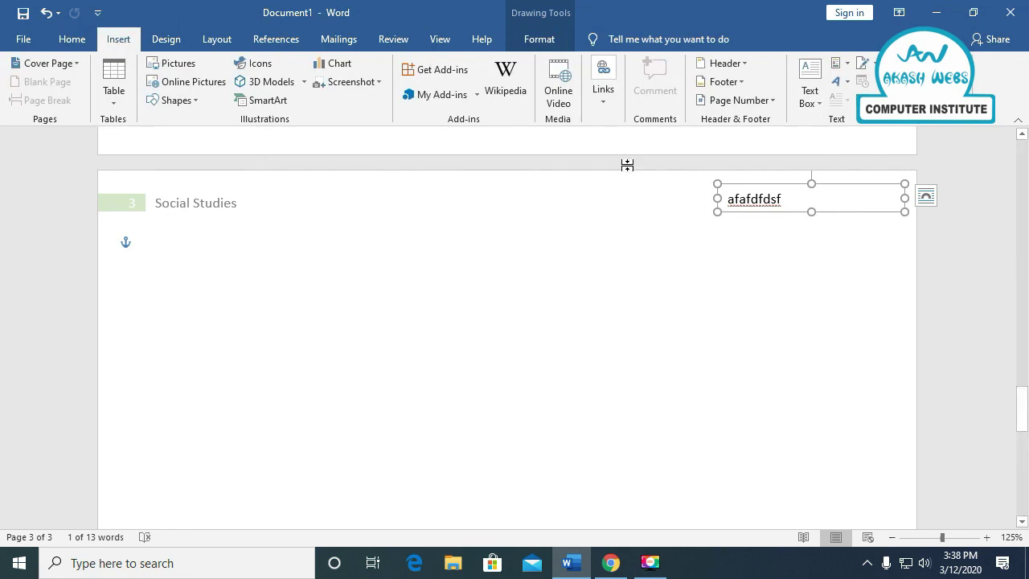
Turn 'afafdfdsf' into WordArt, move it to the page centre, then delete it.
{"action": "left_click", "coordinate": [845, 82]}
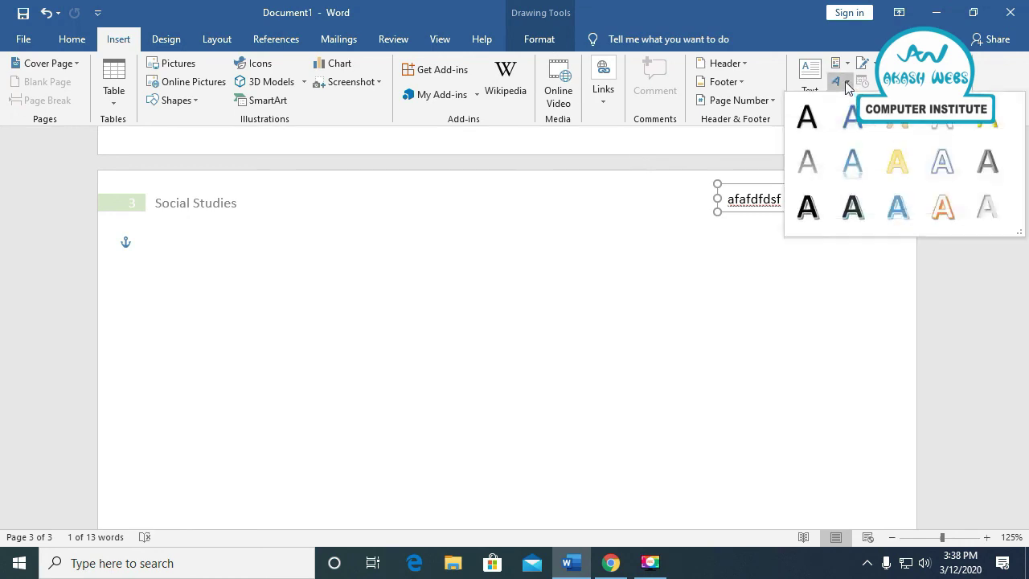
{"action": "left_click", "coordinate": [850, 208]}
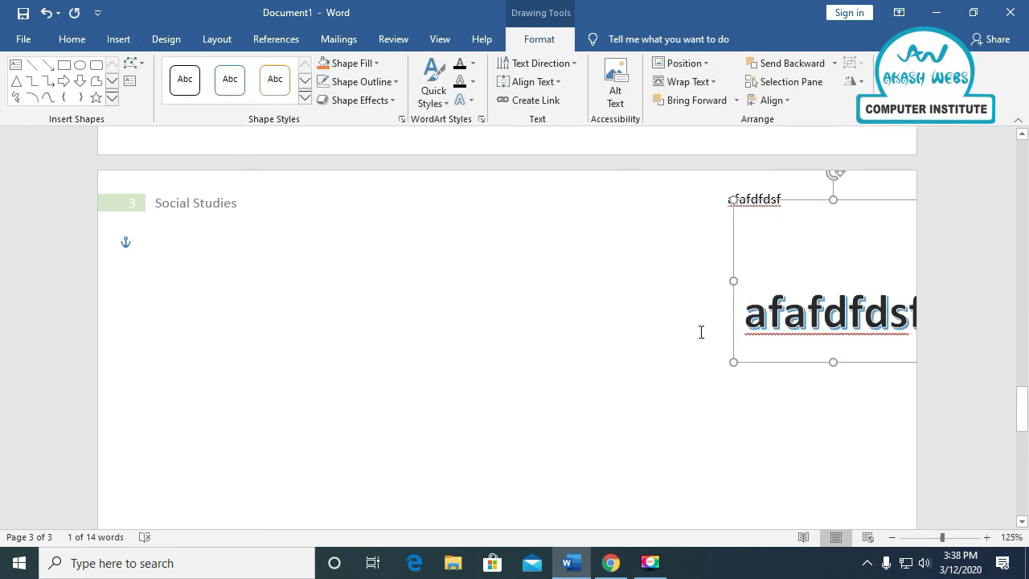
{"action": "left_click_drag", "start_coordinate": [797, 200], "coordinate": [417, 280]}
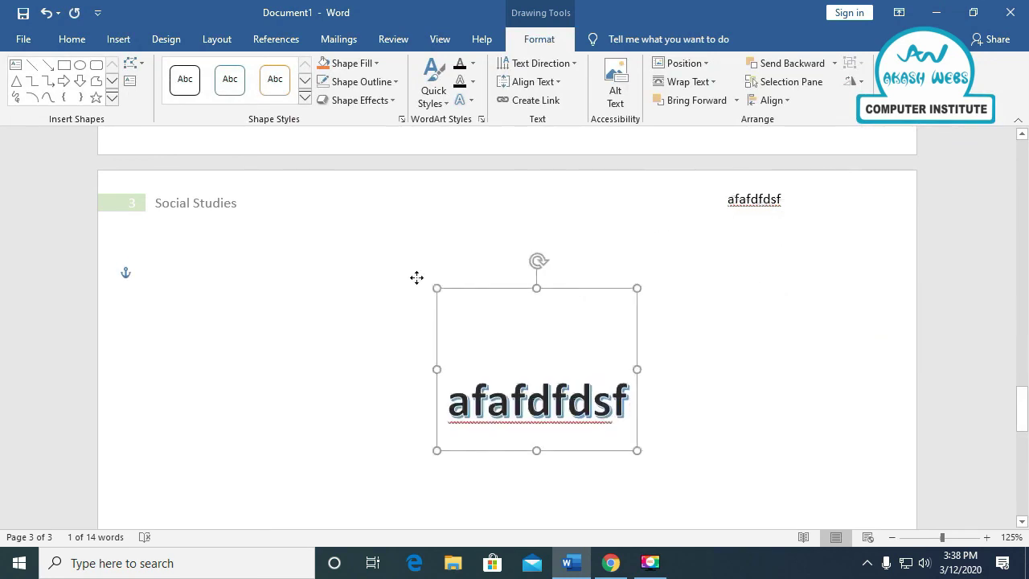
{"action": "key", "text": "Delete"}
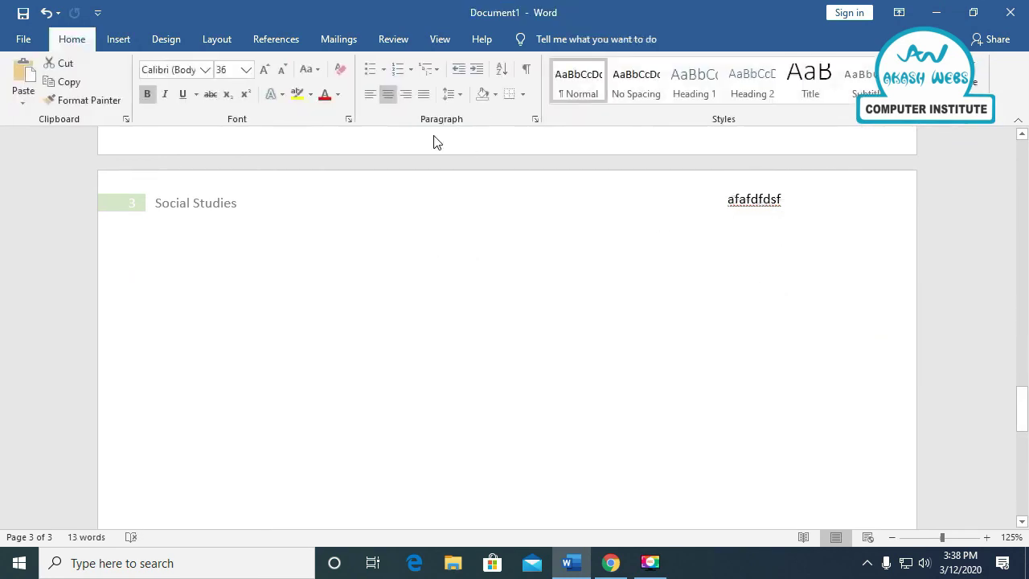
{"action": "left_click", "coordinate": [120, 39]}
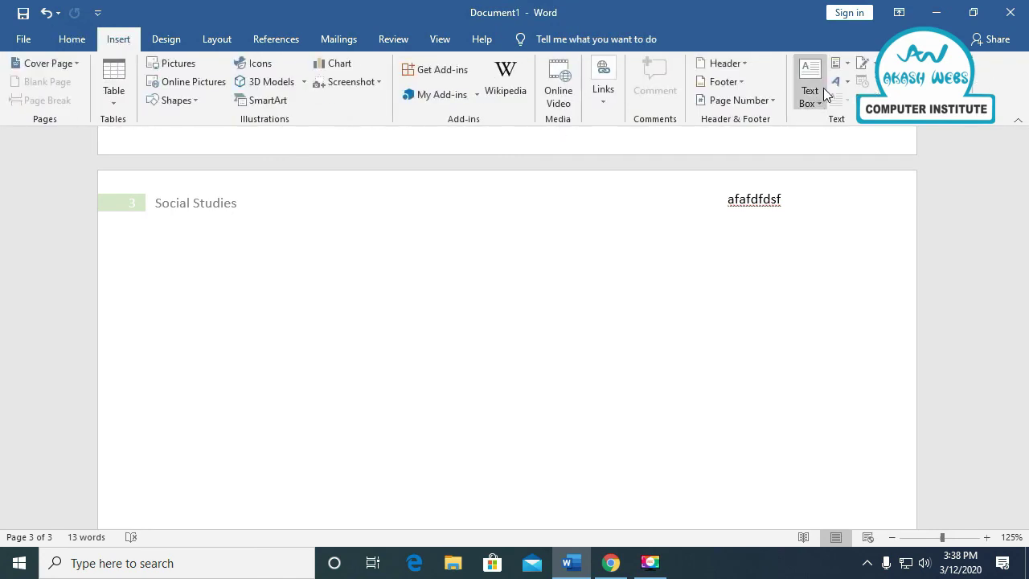
{"action": "left_click", "coordinate": [837, 80]}
Pick a WordArt style, then dismiss the two recovery error messages after Word restarts.
{"action": "left_click", "coordinate": [811, 205]}
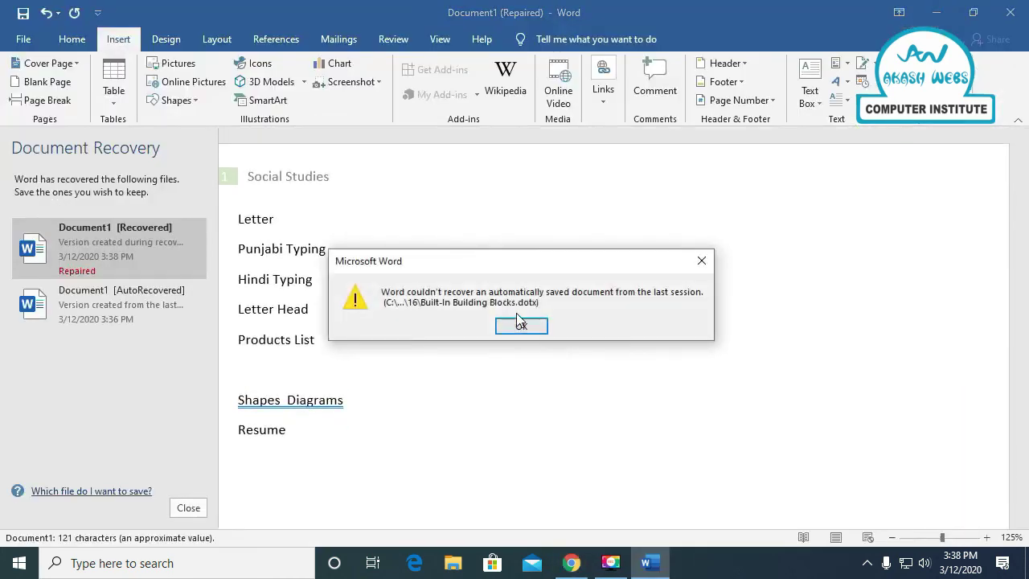
{"action": "left_click", "coordinate": [517, 326]}
{"action": "left_click", "coordinate": [515, 325]}
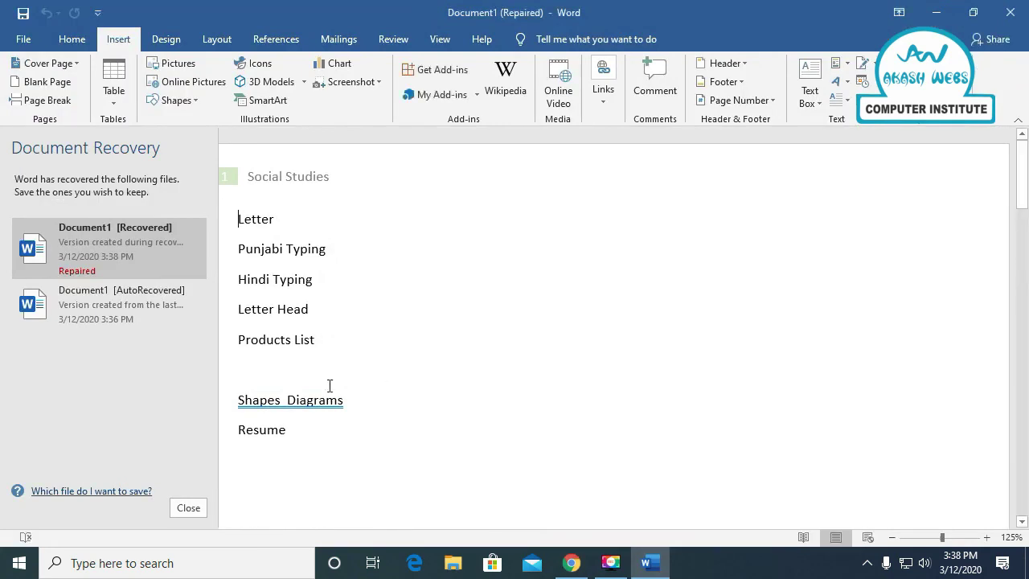
Convert the 'Products List' line into large blue WordArt.
{"action": "left_click_drag", "start_coordinate": [239, 363], "coordinate": [320, 366]}
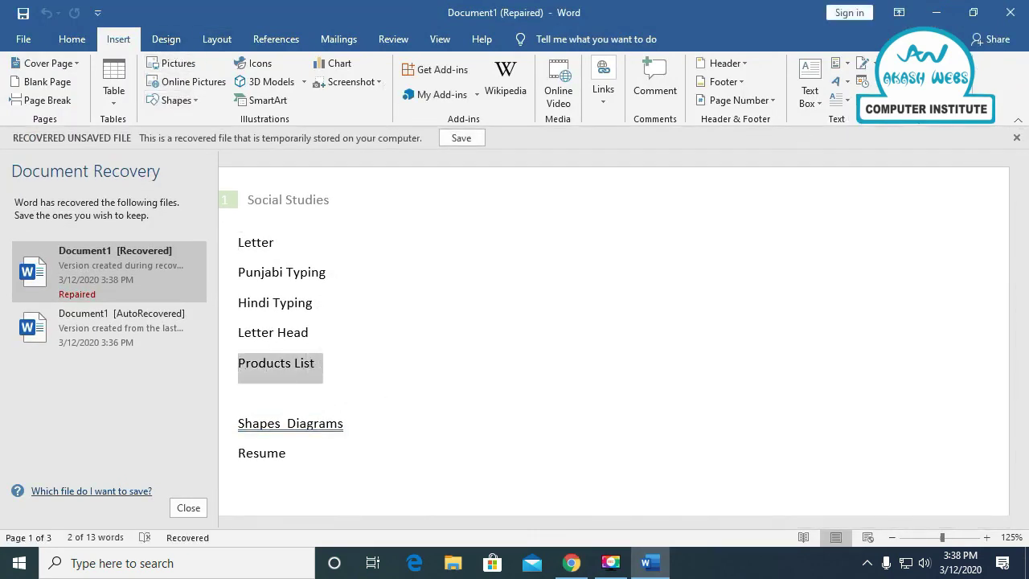
{"action": "left_click", "coordinate": [840, 82]}
{"action": "left_click", "coordinate": [902, 219]}
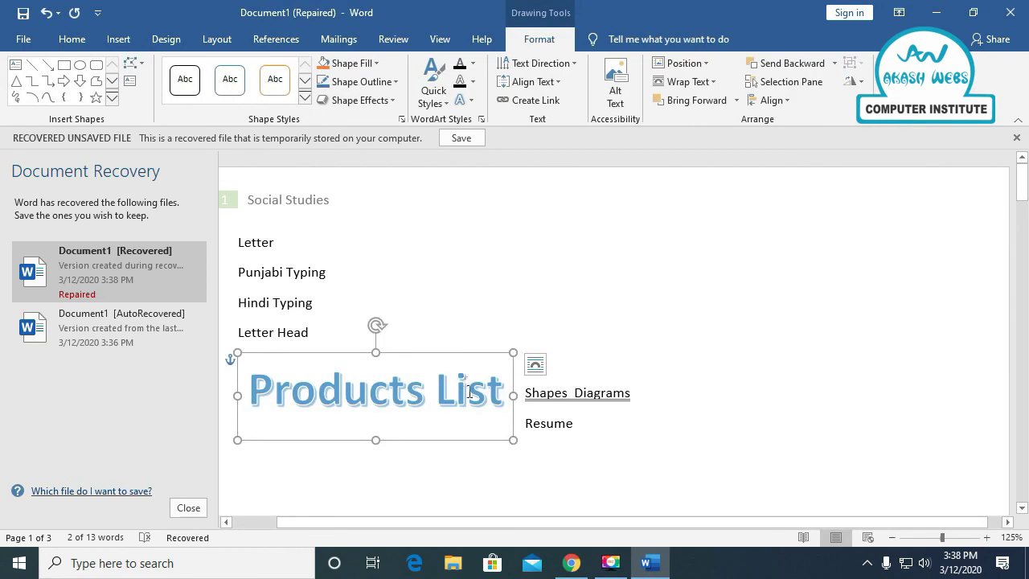
{"action": "left_click", "coordinate": [611, 423]}
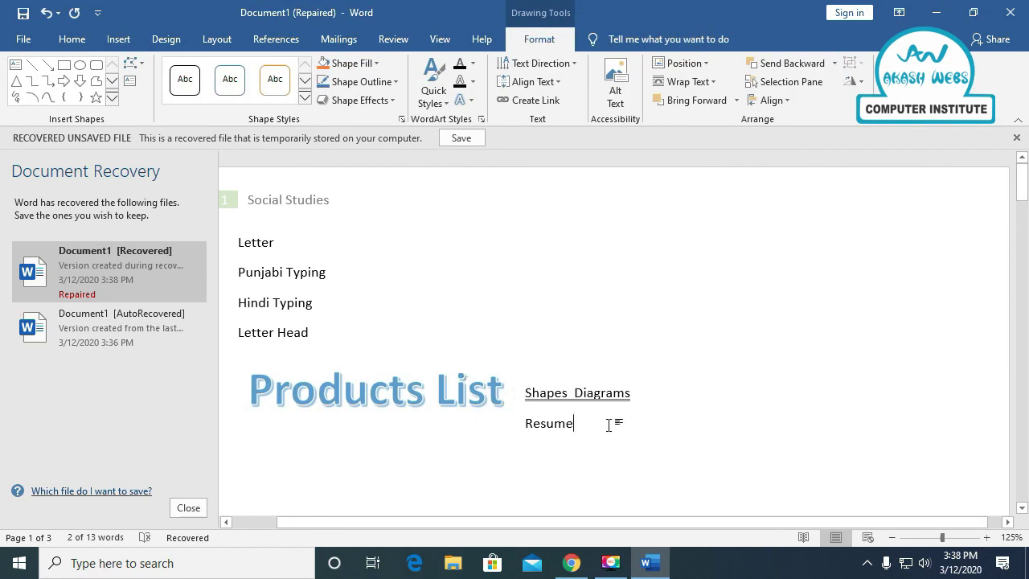
{"action": "left_click", "coordinate": [118, 39]}
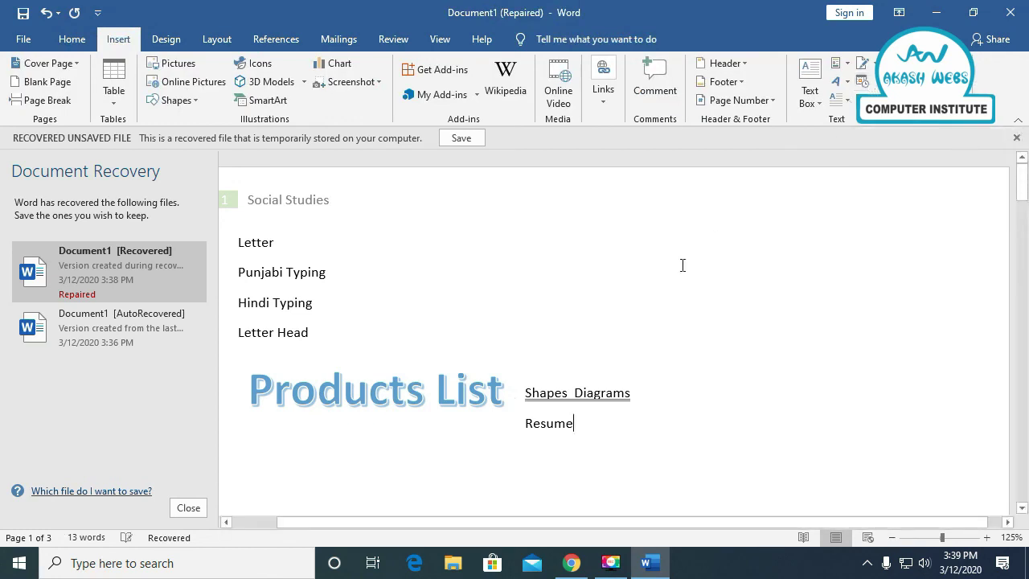
Delete the last letter of 'Resume' and close the Document Recovery pane.
{"action": "key", "text": "BackSpace"}
{"action": "left_click", "coordinate": [188, 506]}
{"action": "left_click", "coordinate": [270, 298]}
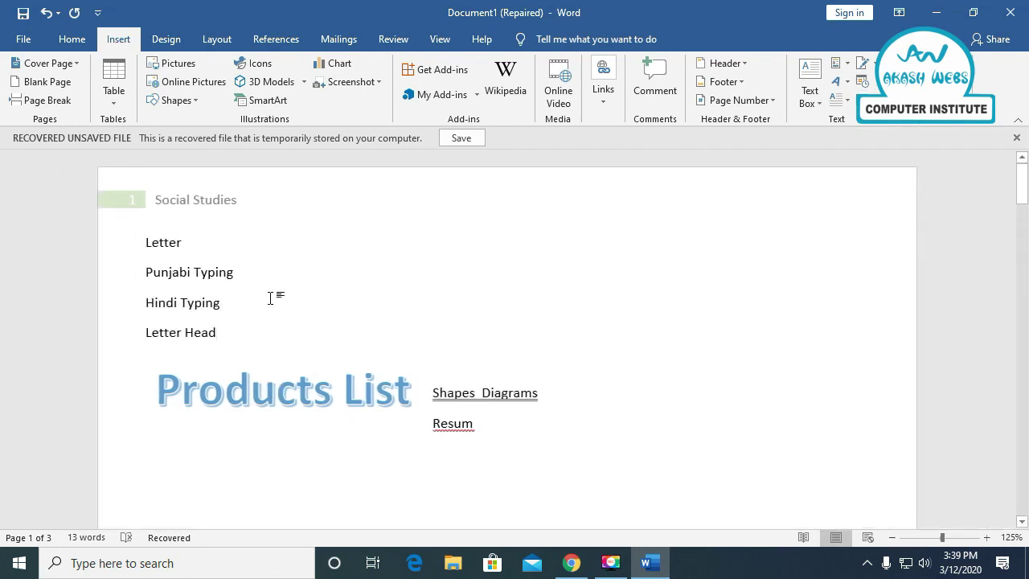
Delete all of the document's content, including the topic list and WordArt.
{"action": "key", "text": "BackSpace"}
{"action": "key", "text": "ctrl+a"}
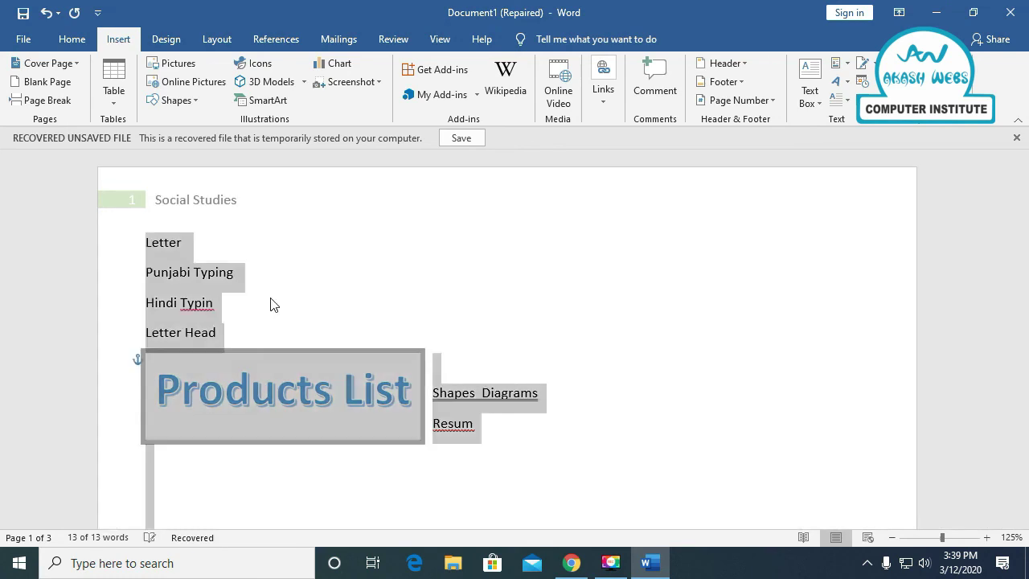
{"action": "key", "text": "Delete"}
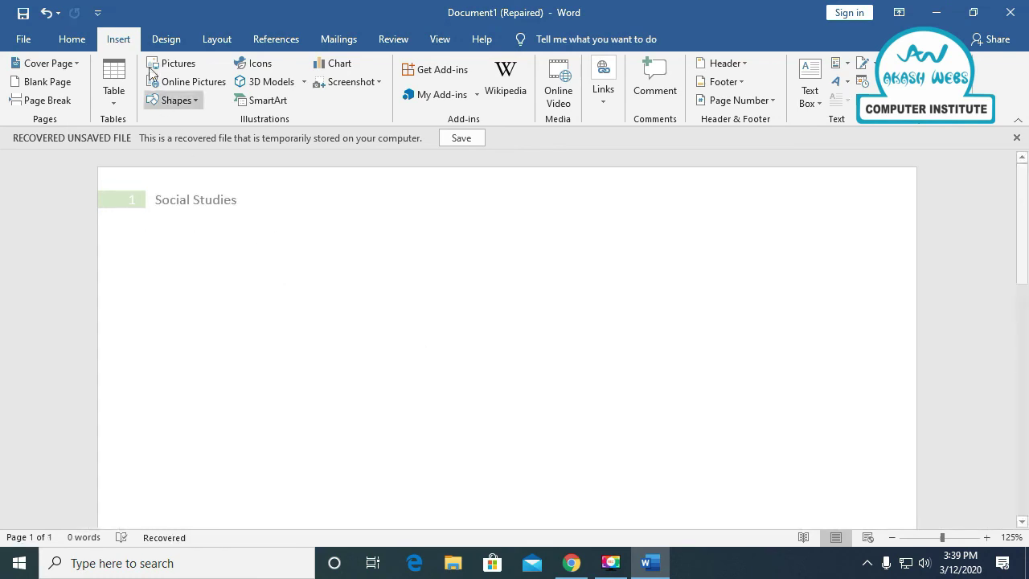
Remove the banded footer and the 'Social Studies' header.
{"action": "left_click", "coordinate": [743, 81]}
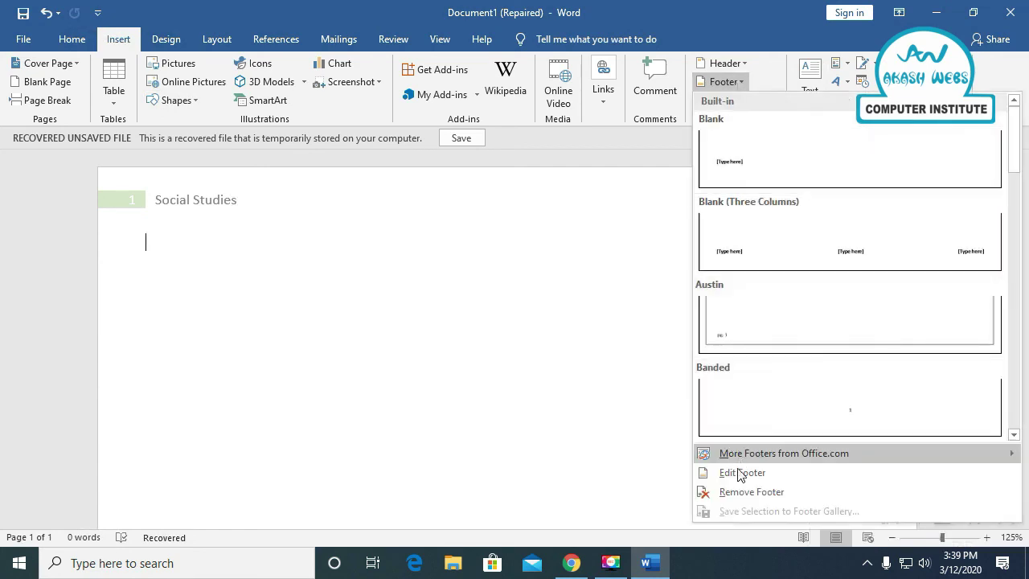
{"action": "left_click", "coordinate": [737, 493]}
{"action": "left_click", "coordinate": [741, 64]}
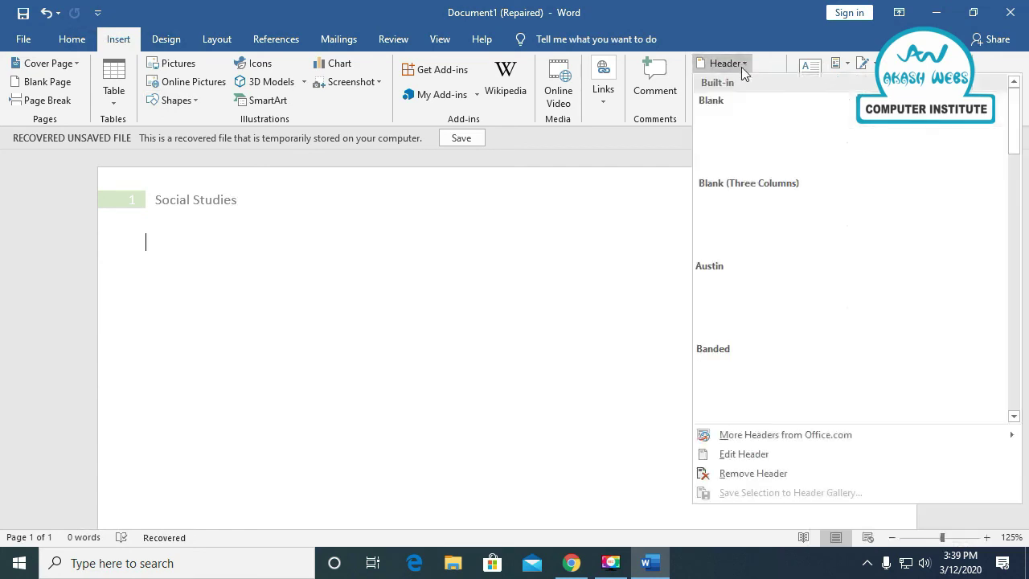
{"action": "left_click", "coordinate": [727, 471]}
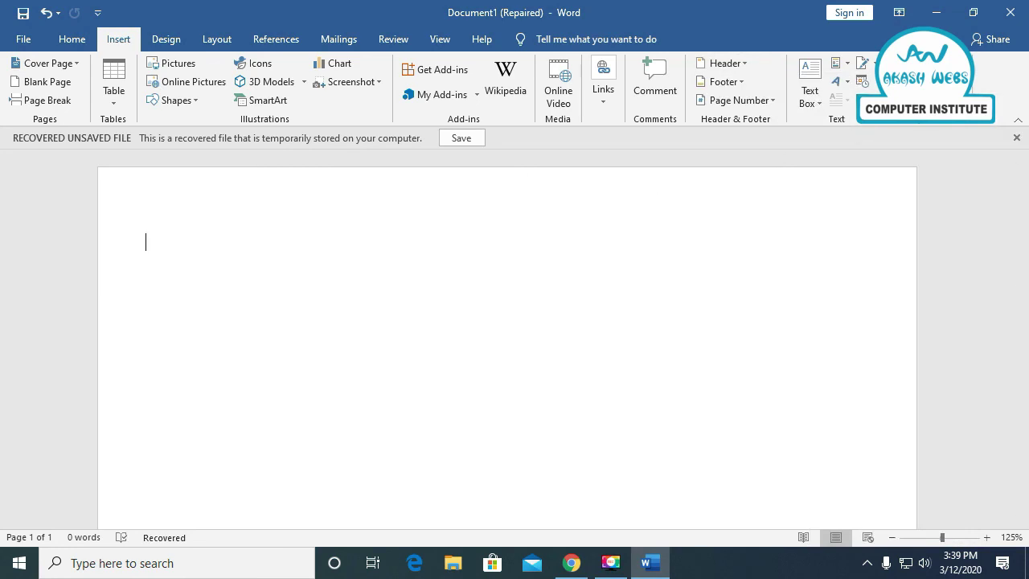
{"action": "left_click", "coordinate": [904, 102]}
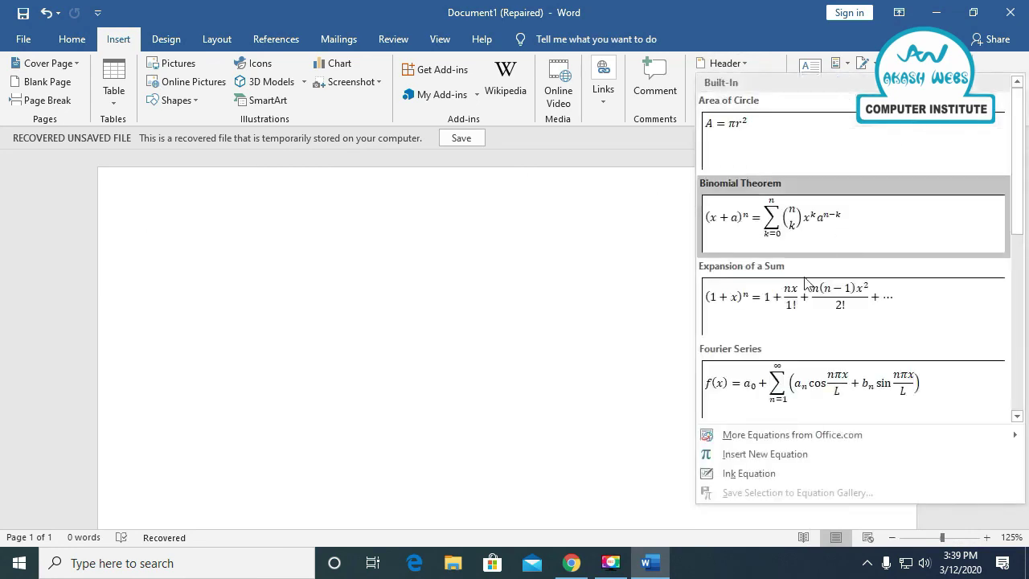
{"action": "scroll", "coordinate": [806, 281], "scroll_direction": "down", "scroll_amount": 3}
{"action": "scroll", "coordinate": [804, 283], "scroll_direction": "down", "scroll_amount": 2}
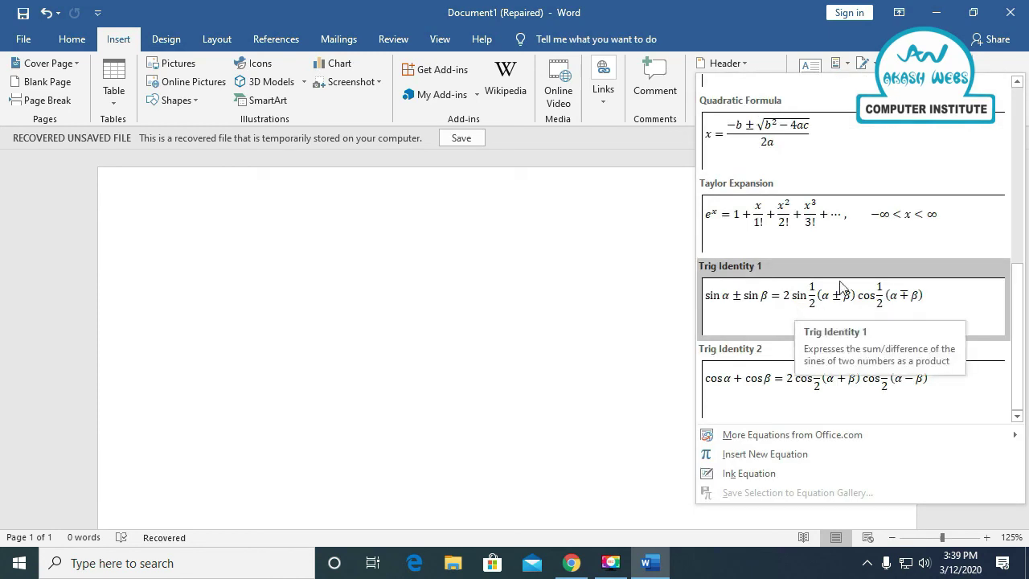
{"action": "scroll", "coordinate": [804, 209], "scroll_direction": "up", "scroll_amount": 5}
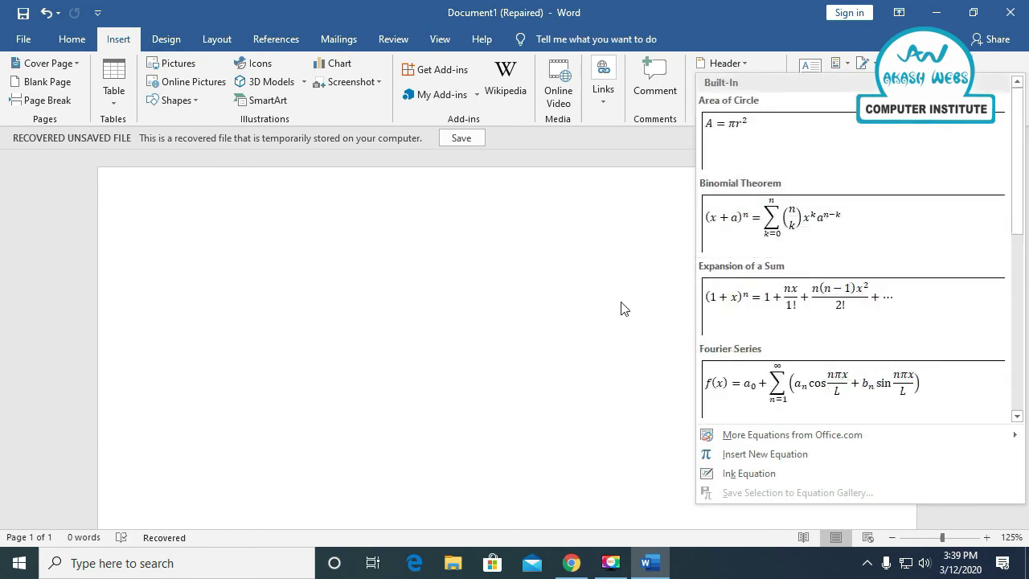
{"action": "left_click", "coordinate": [611, 305]}
{"action": "left_click", "coordinate": [984, 81]}
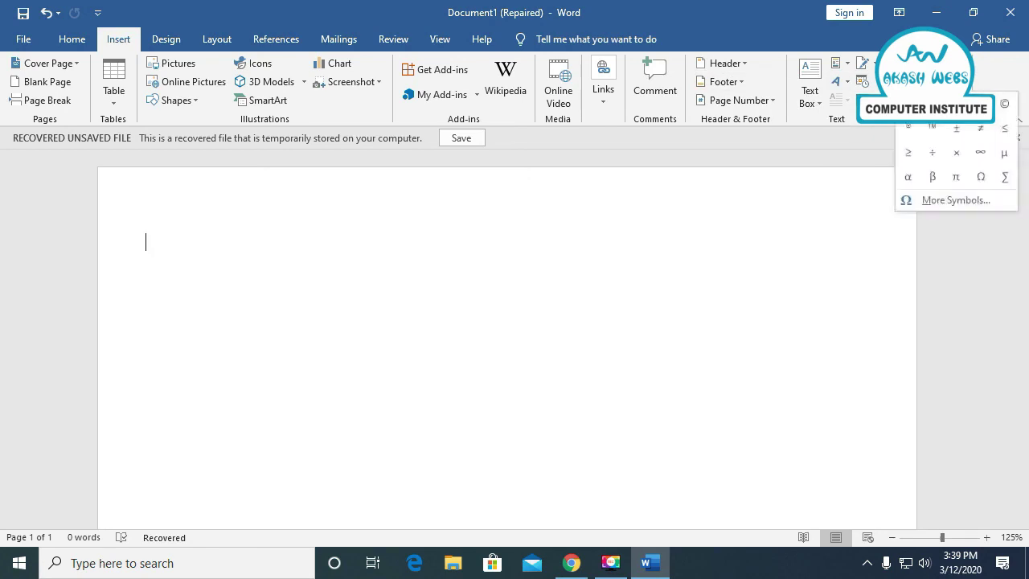
{"action": "left_click", "coordinate": [942, 199]}
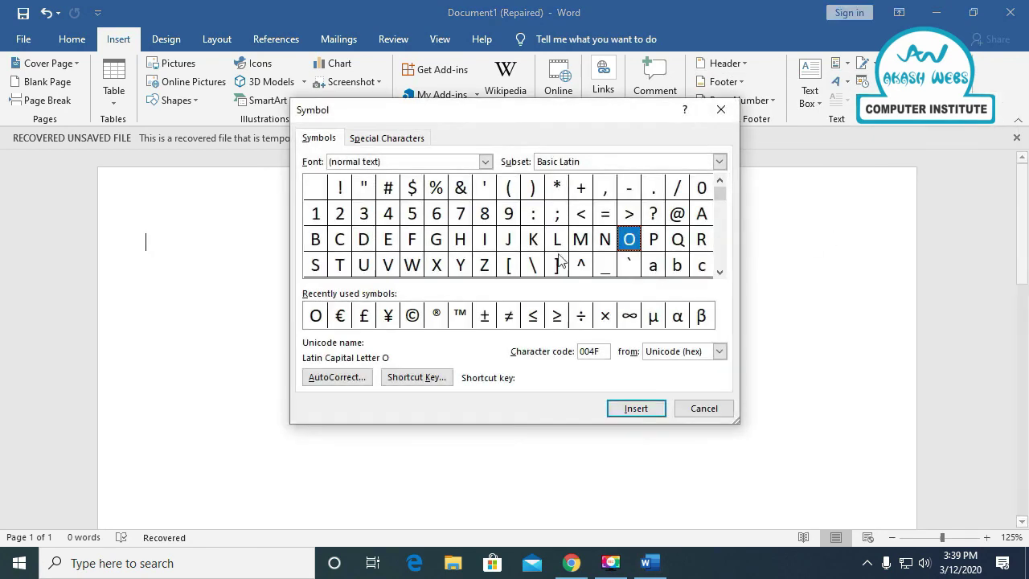
{"action": "left_click", "coordinate": [719, 272]}
{"action": "left_click", "coordinate": [719, 273]}
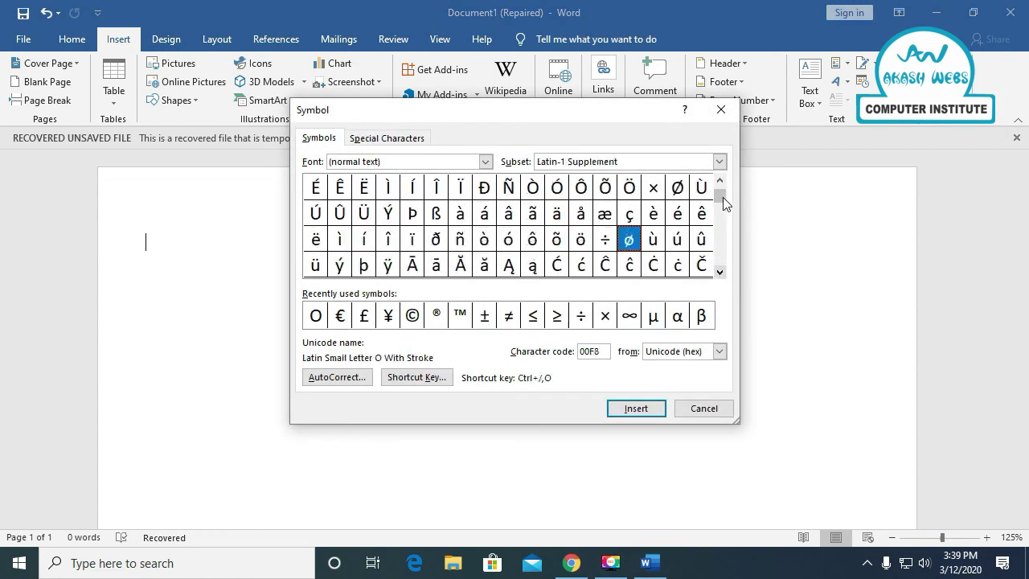
{"action": "left_click_drag", "start_coordinate": [722, 201], "coordinate": [720, 183]}
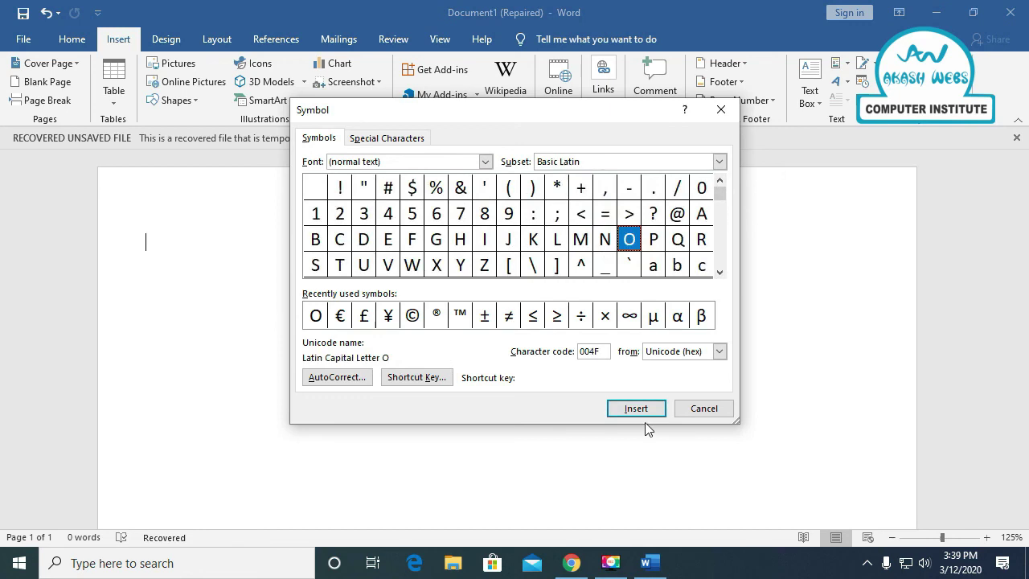
{"action": "left_click", "coordinate": [702, 408]}
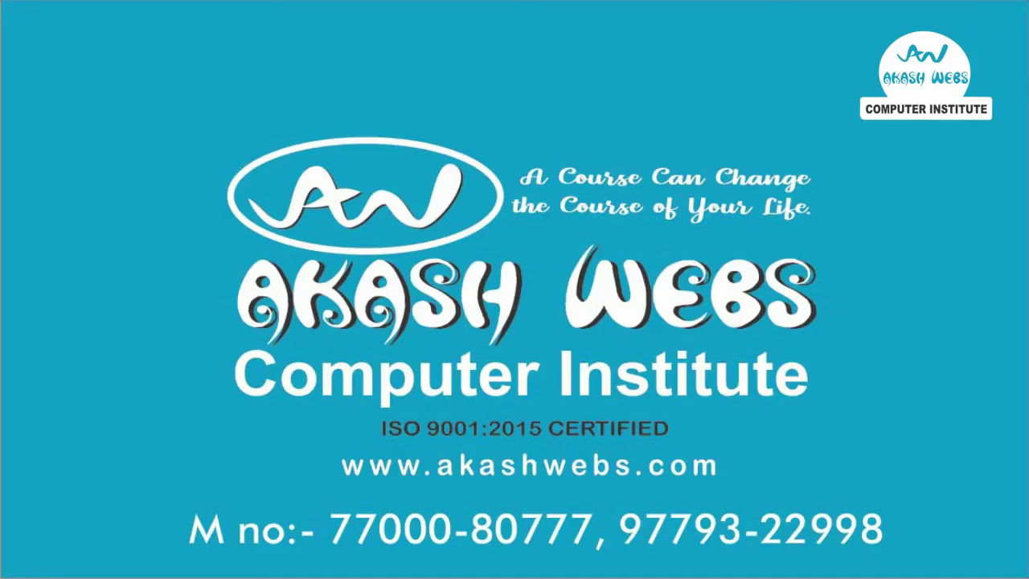